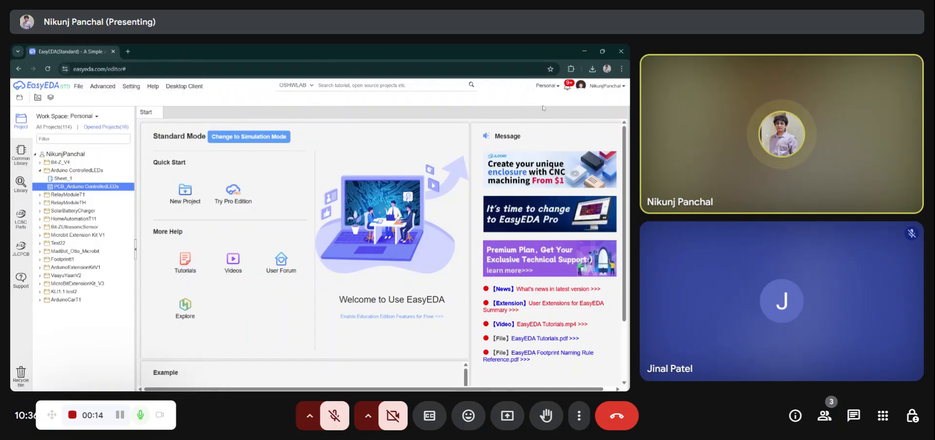
Step: Create a new Std project titled "Arduino2SensorsPCB" with an empty description, and show the editor in full screen
mouse_move(592, 89)
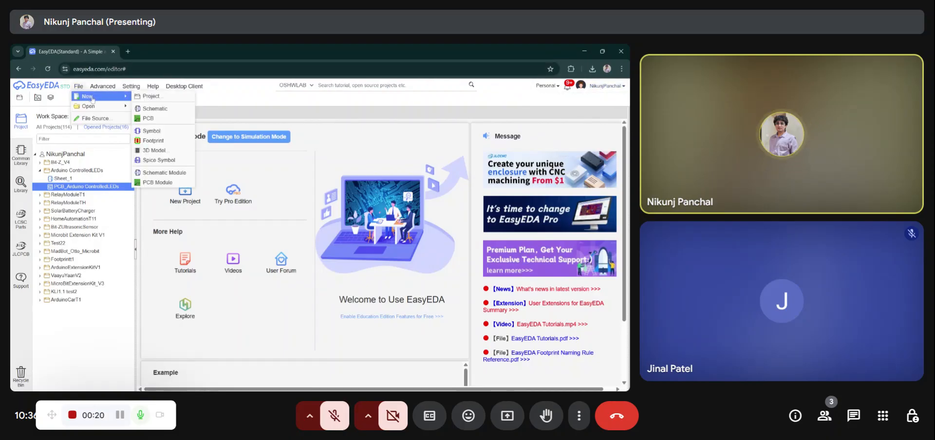
left_click(156, 97)
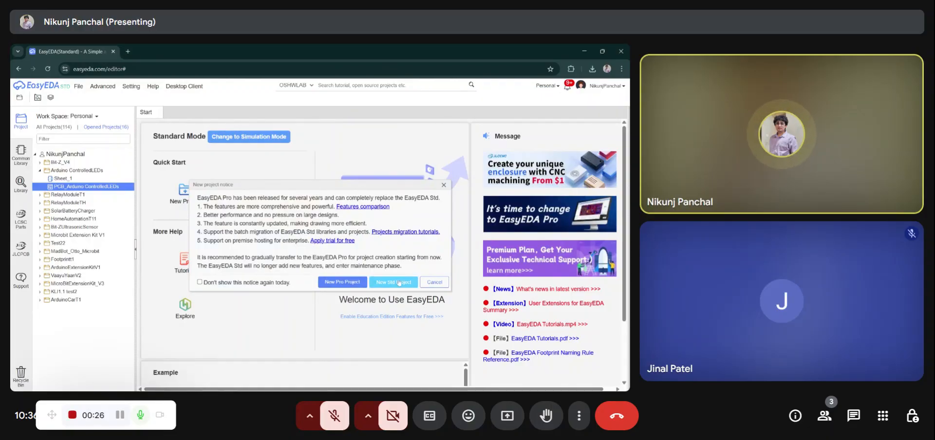
left_click(391, 282)
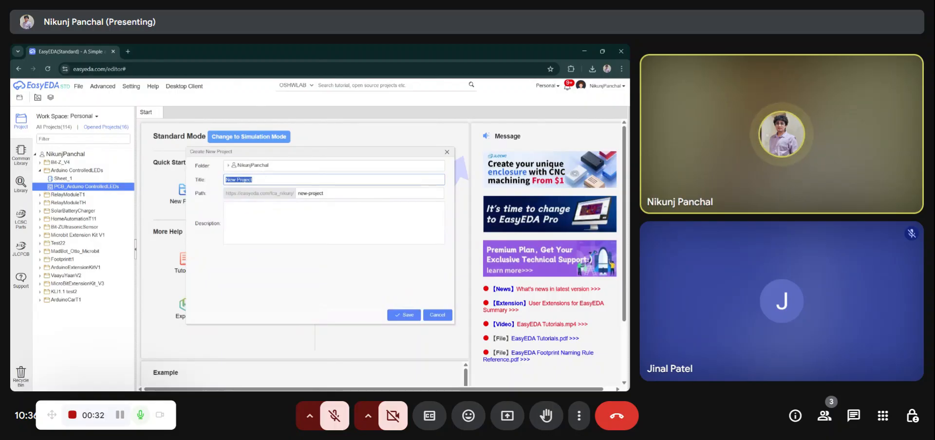
type("Ardui")
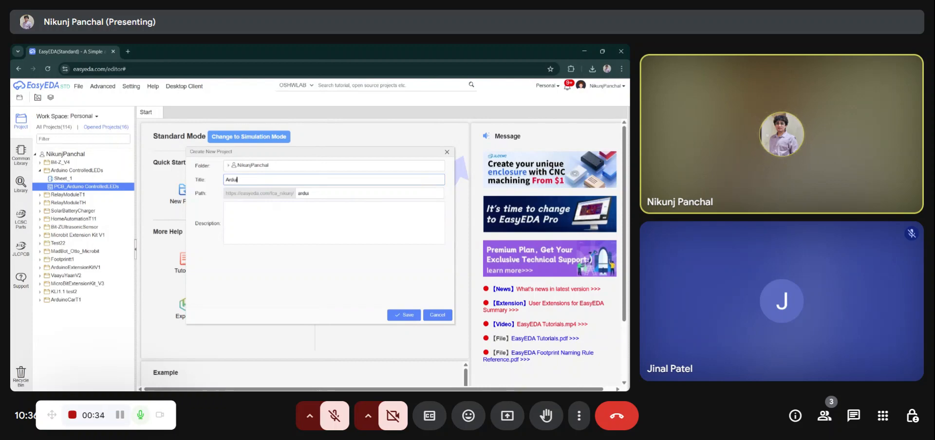
type("noSensor")
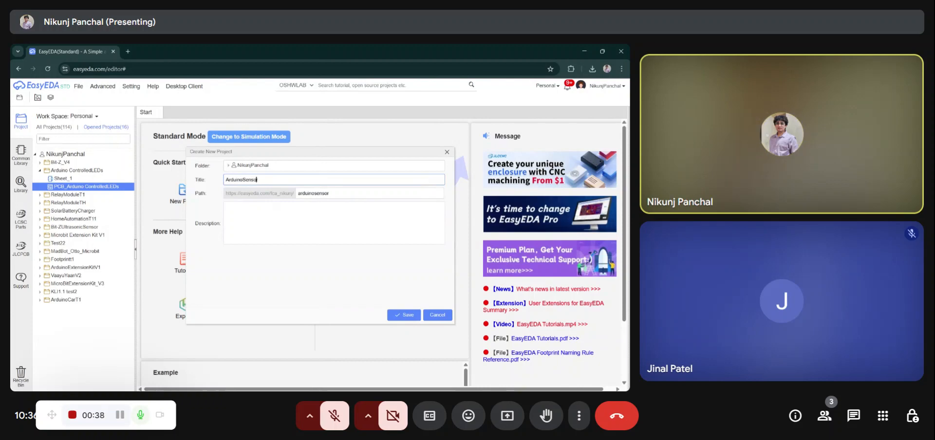
type("2")
key("BackSpace")
left_click(263, 220)
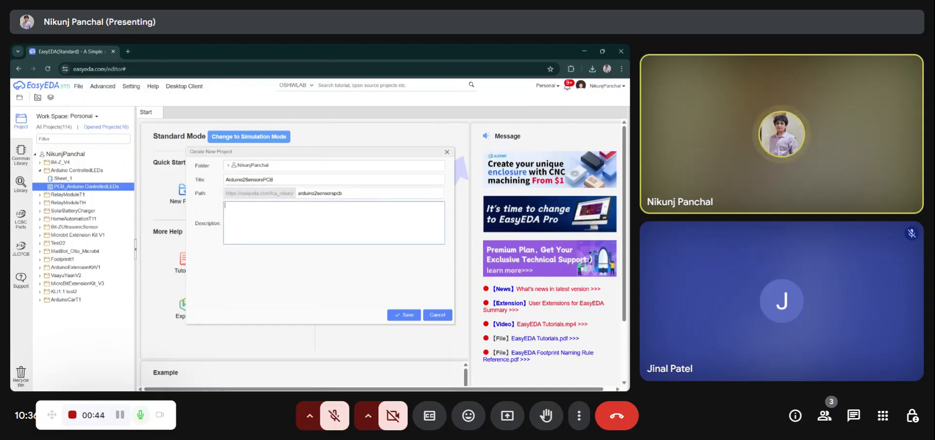
left_click(247, 254)
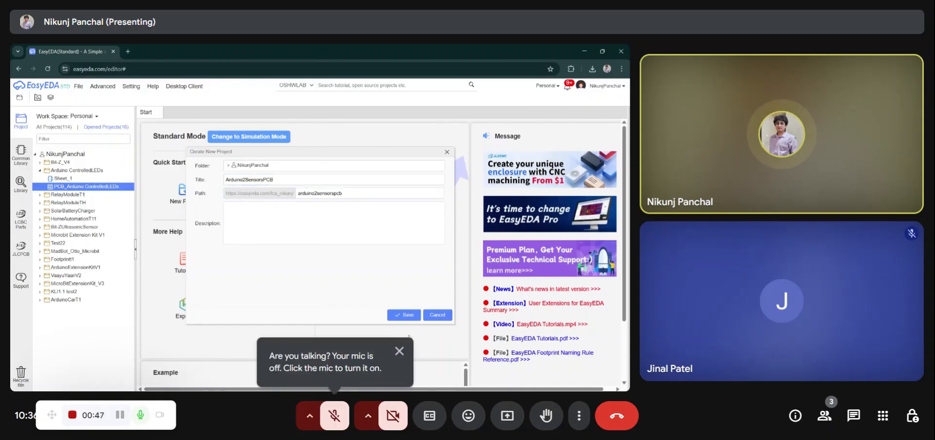
left_click(396, 312)
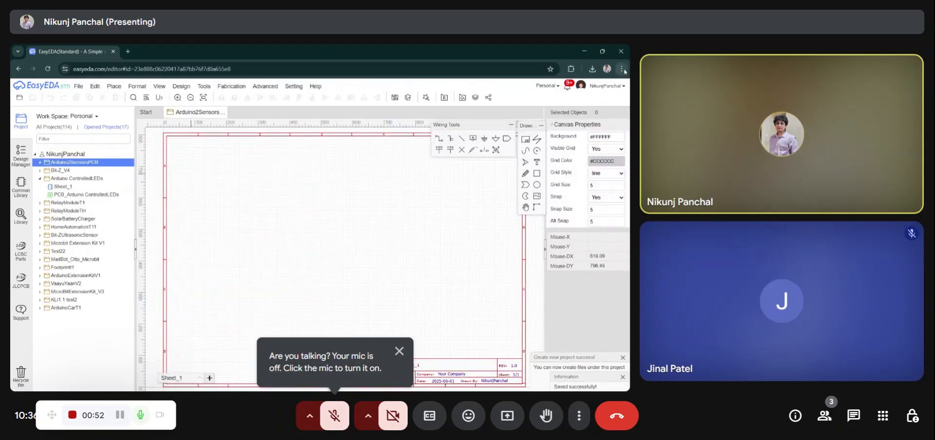
key("F11")
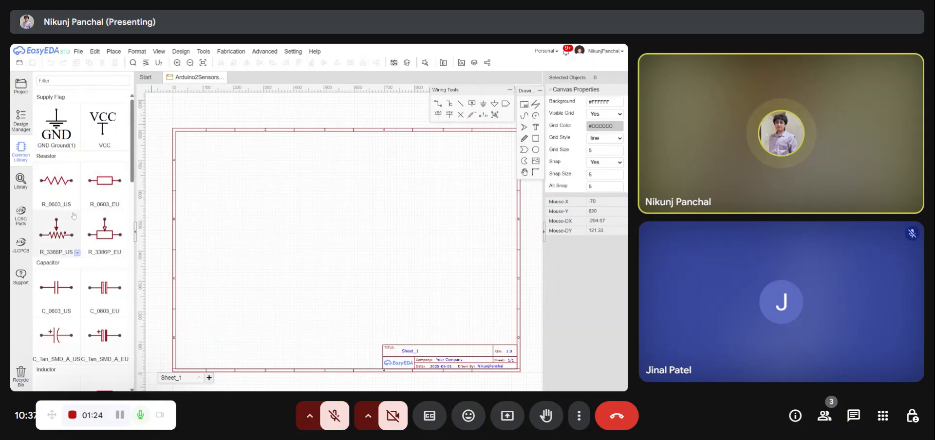
Step: Search the component library for "arduino nano" symbols
scroll(78, 244, "down", 4)
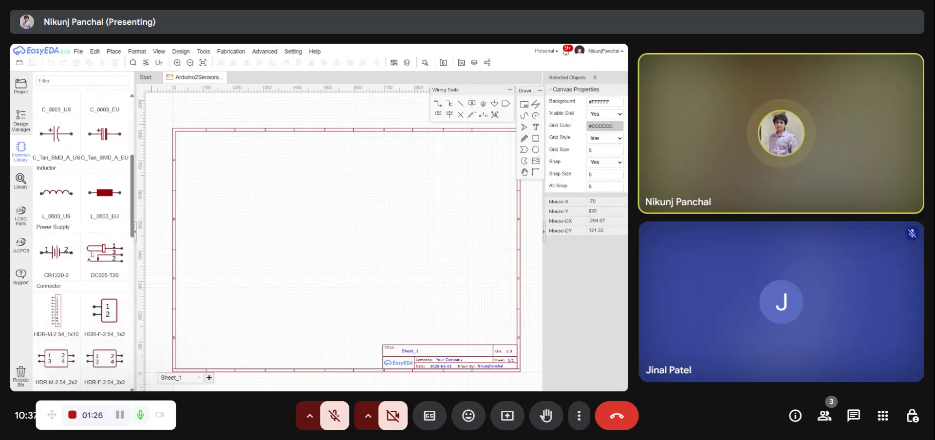
scroll(65, 212, "down", 5)
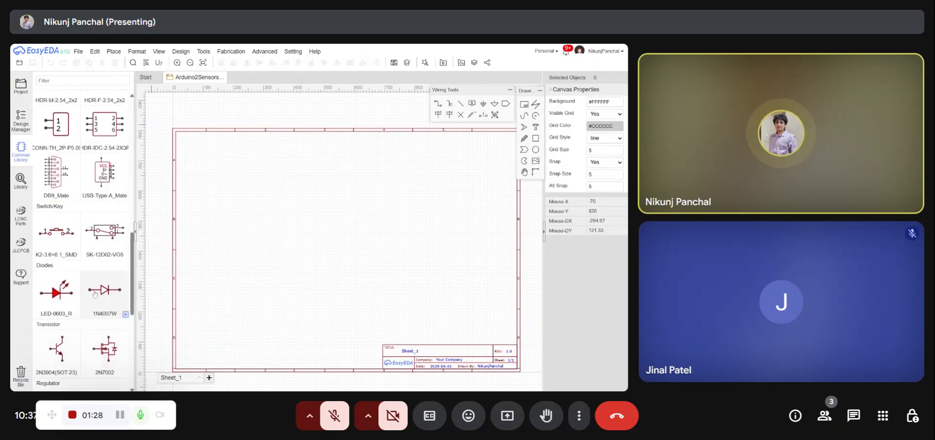
scroll(64, 212, "down", 5)
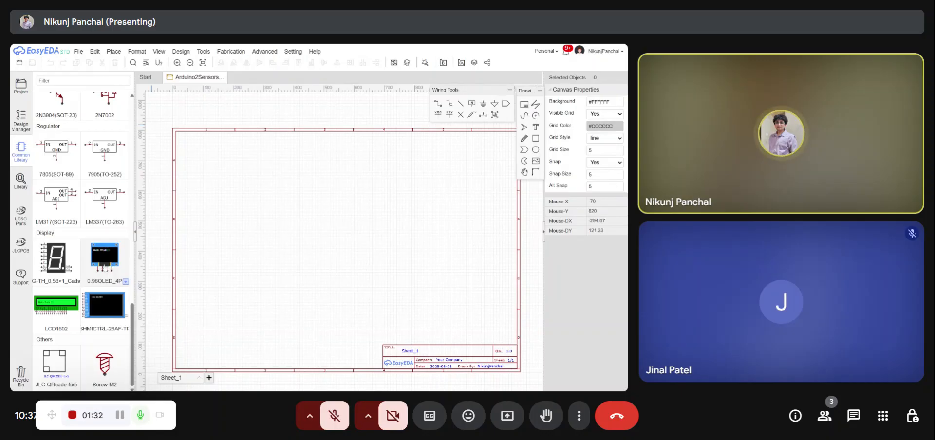
scroll(98, 272, "up", 5)
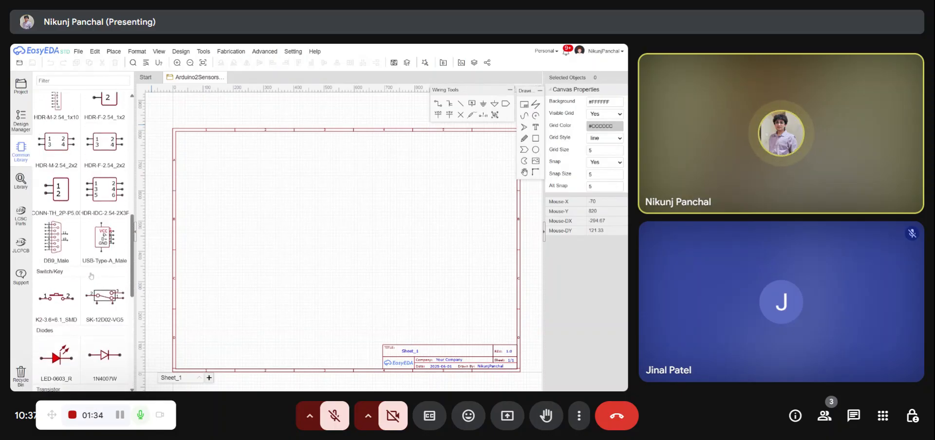
scroll(91, 276, "up", 3)
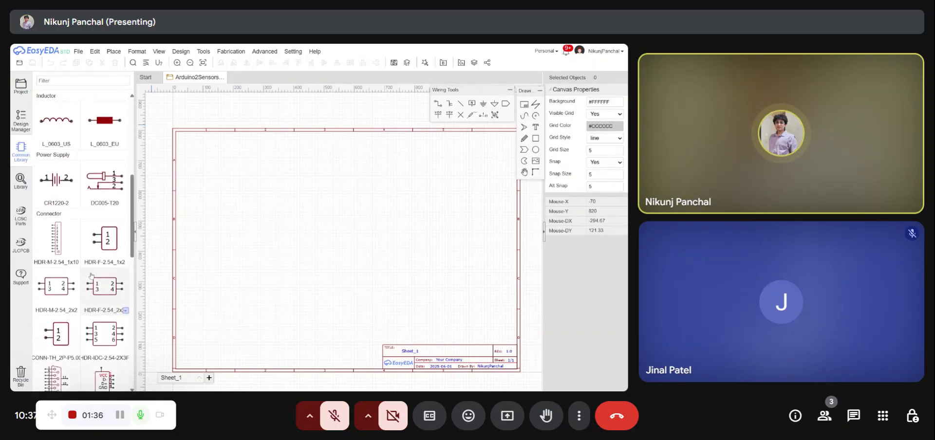
scroll(91, 276, "up", 5)
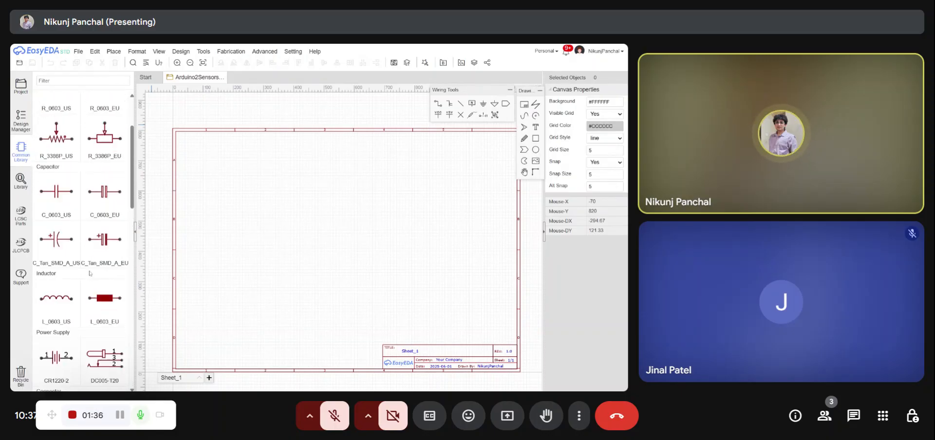
left_click(21, 188)
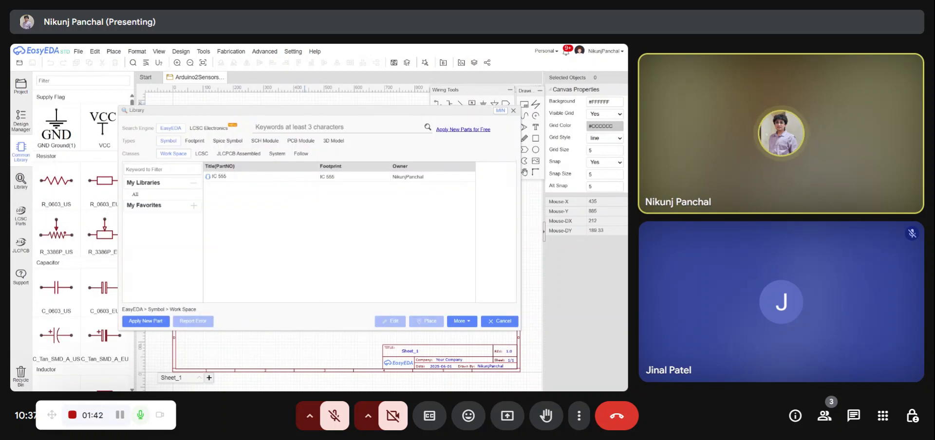
type("arduino nano")
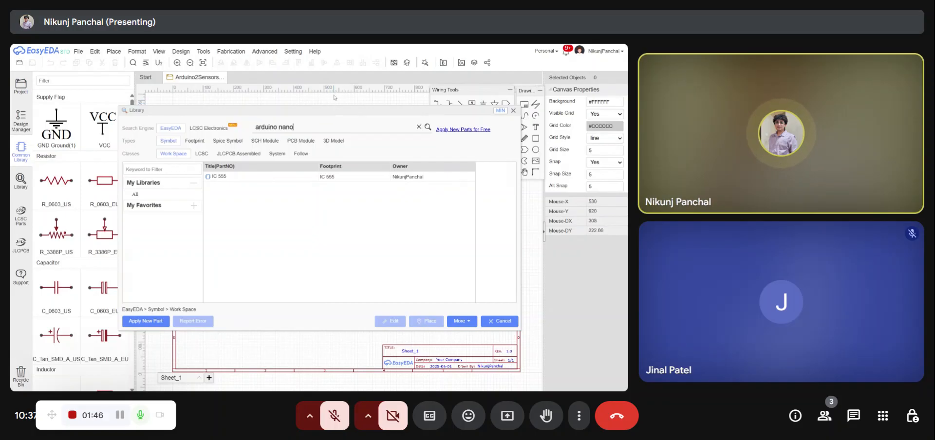
key("Return")
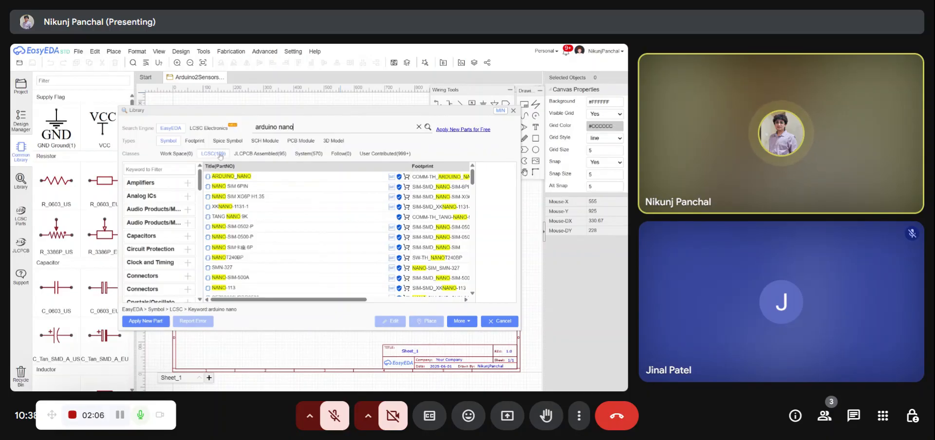
Step: Preview the LCSC and user-contributed Arduino Nano entries to compare their symbols and footprints
left_click(241, 177)
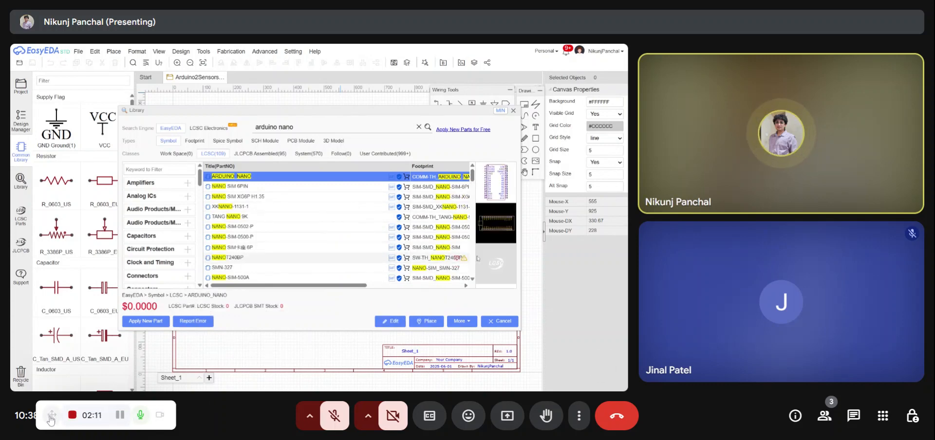
left_click_drag(52, 415, 21, 421)
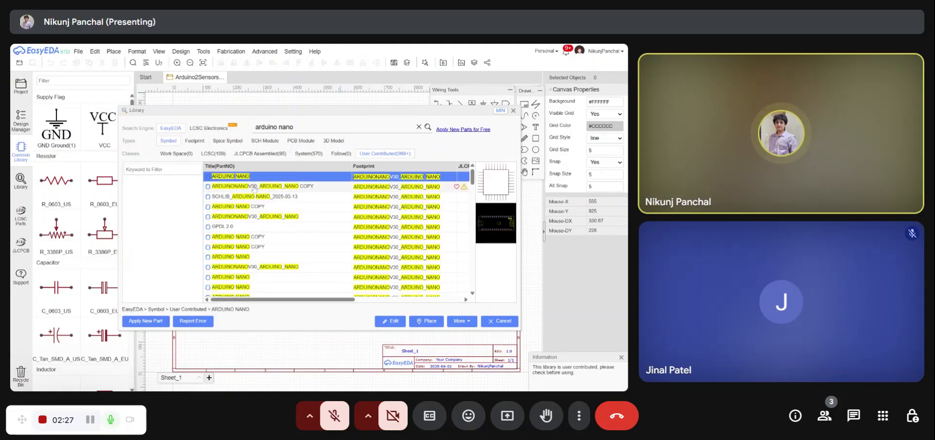
left_click(240, 184)
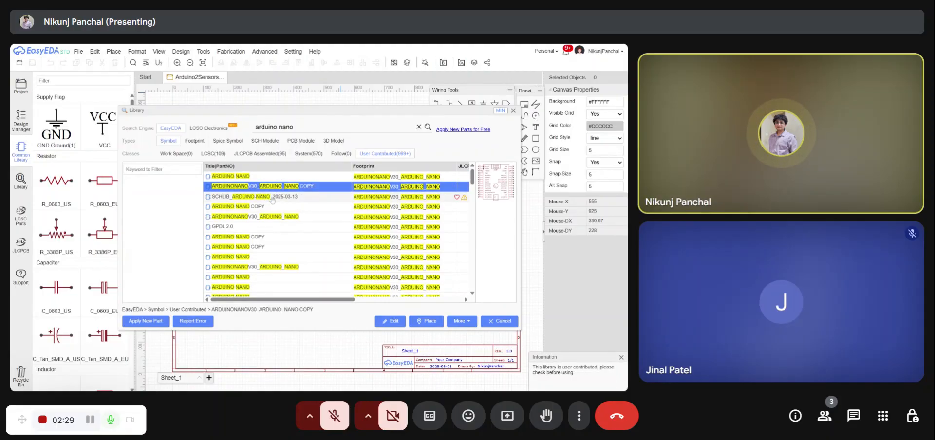
left_click(367, 198)
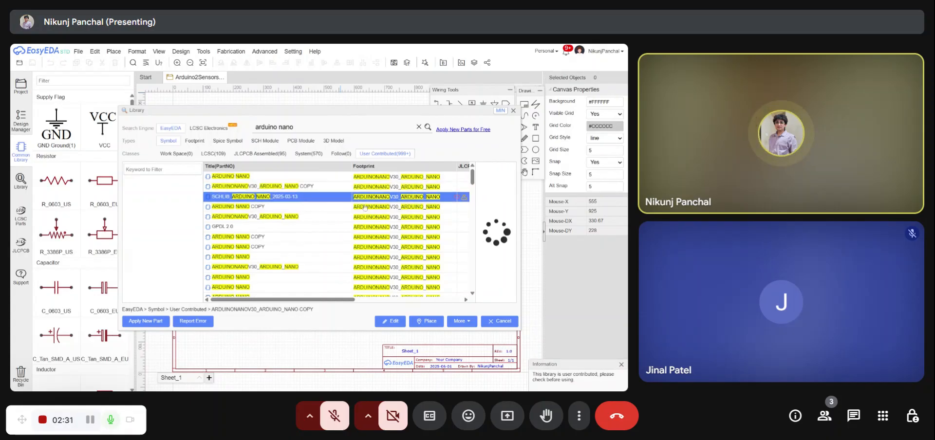
left_click(247, 176)
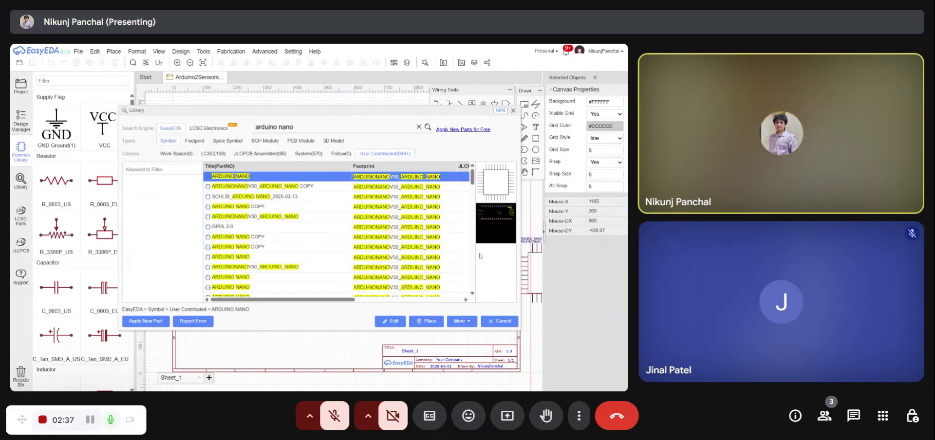
Step: Place the ARDUINO_NANO symbol from the LCSC class in the left half of the schematic sheet
left_click(214, 154)
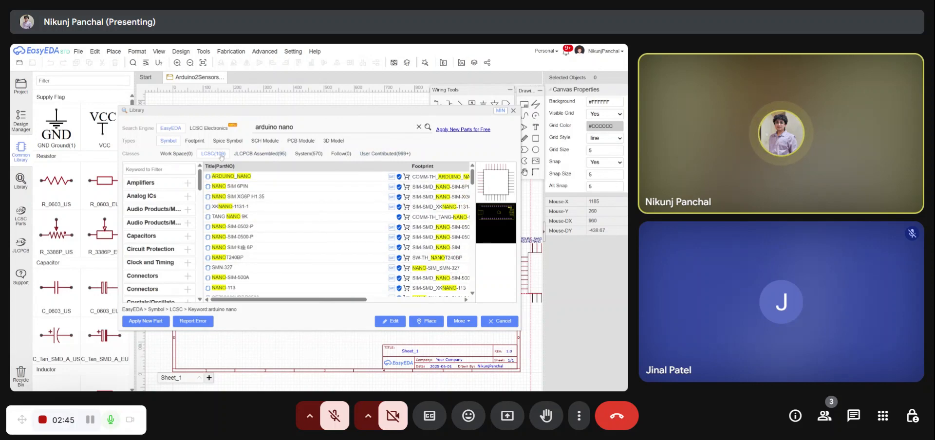
left_click(229, 179)
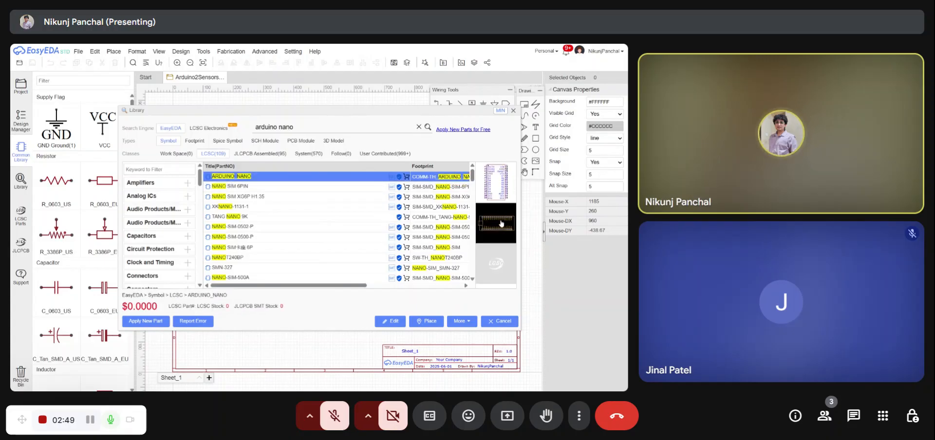
left_click(426, 321)
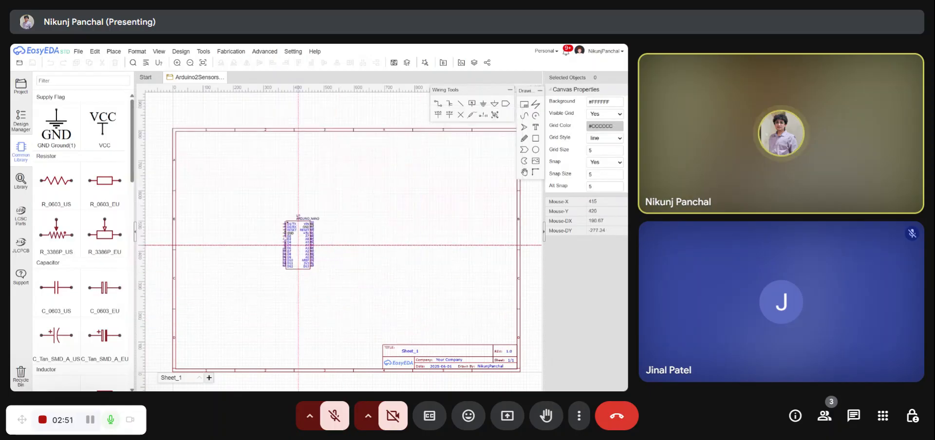
left_click(268, 222)
key("Escape")
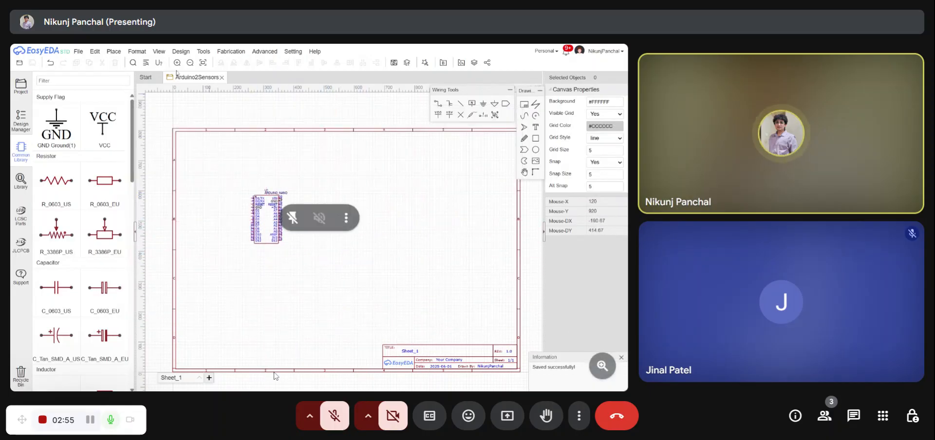
scroll(371, 229, "down", 3)
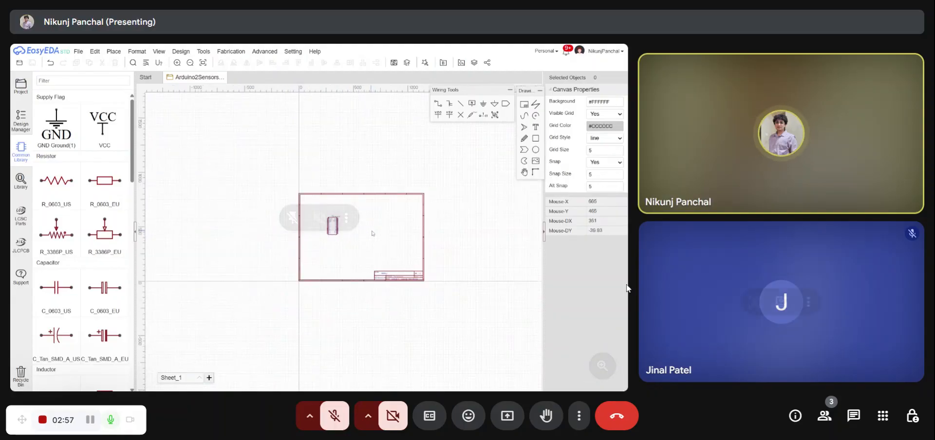
scroll(373, 233, "up", 2)
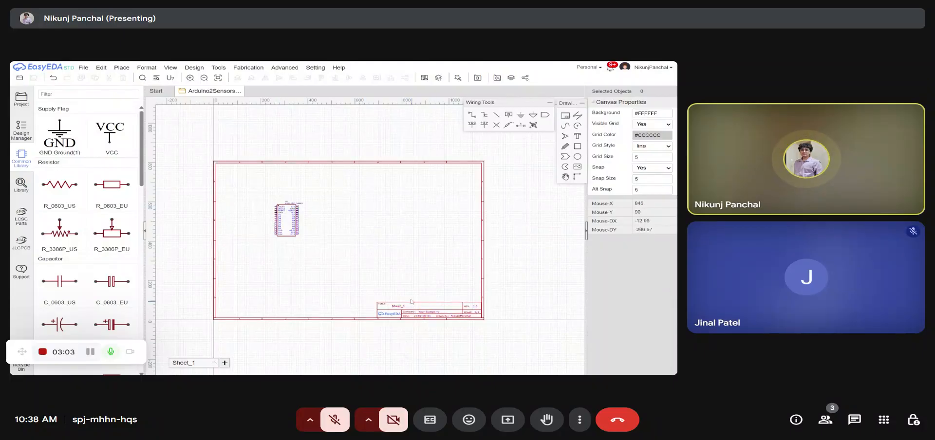
key("F11")
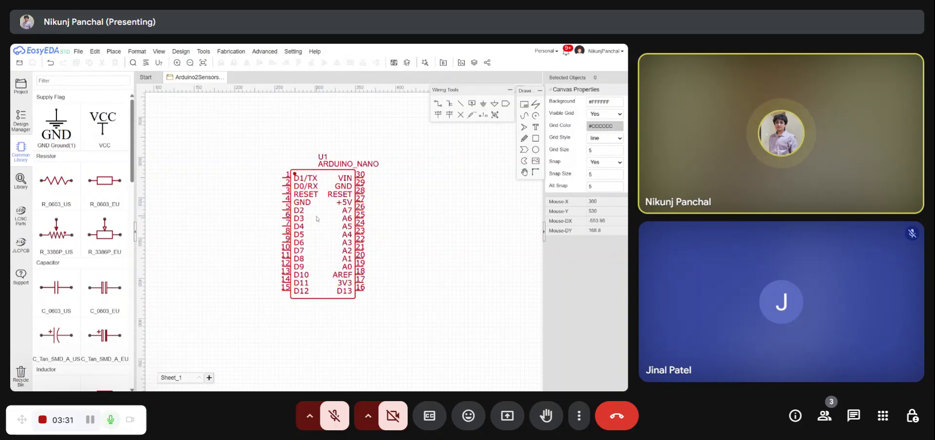
scroll(325, 217, "down", 4)
scroll(311, 220, "up", 3)
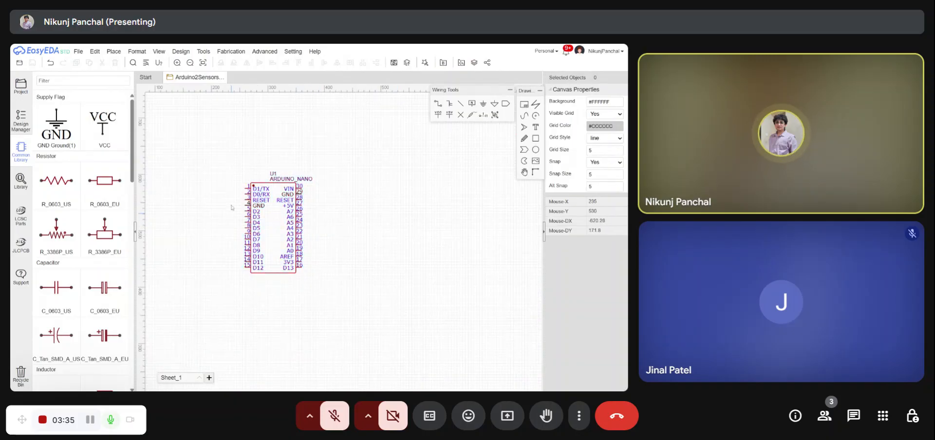
scroll(265, 201, "up", 2)
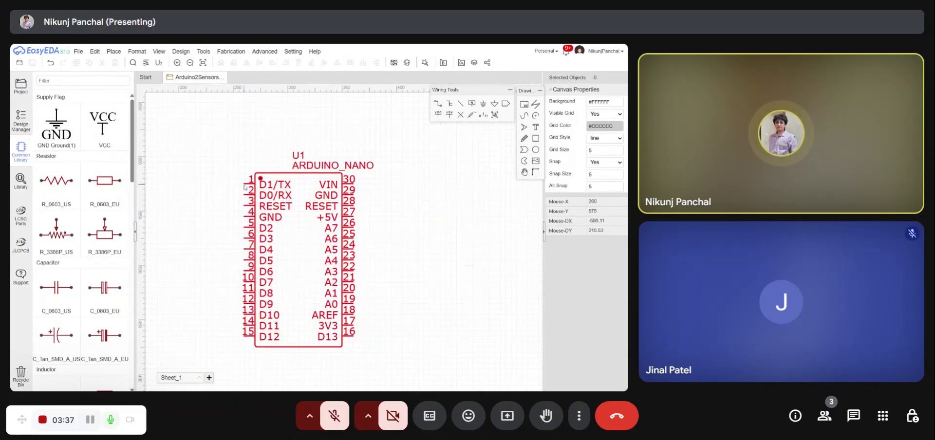
Step: Start converting the schematic to a PCB, choose to check the unfinished nets first, and inspect net U1_1
left_click(182, 51)
left_click(207, 61)
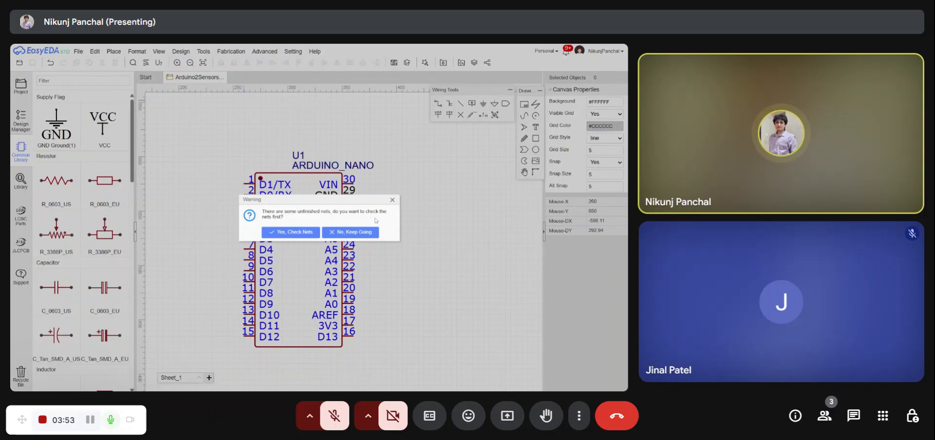
left_click(298, 233)
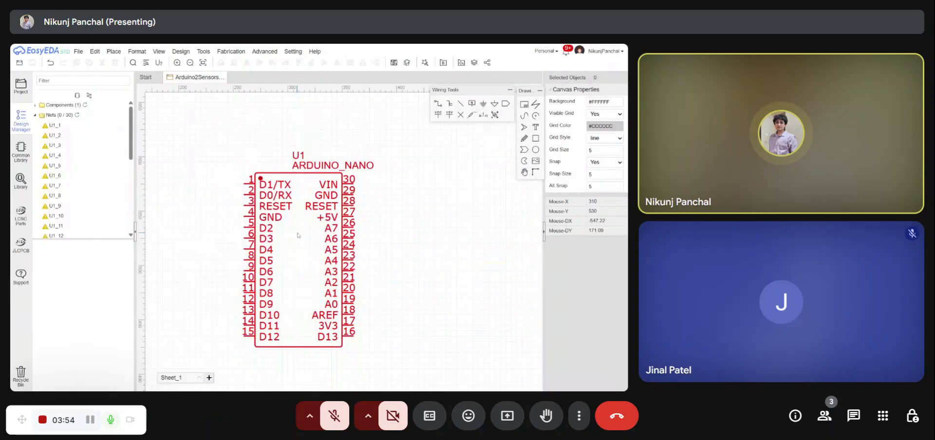
left_click(73, 125)
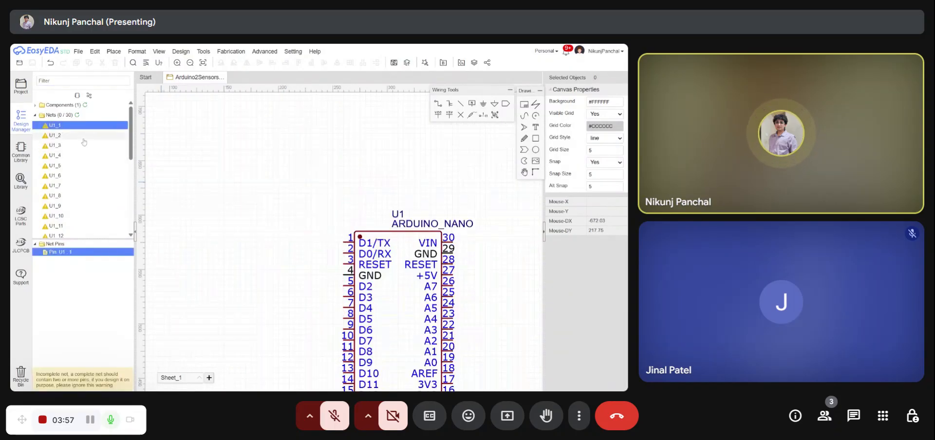
Step: Inspect unfinished net U1_2, collapse the nets list, and return to the project list to look over the Arduino Nano's pins
left_click(80, 135)
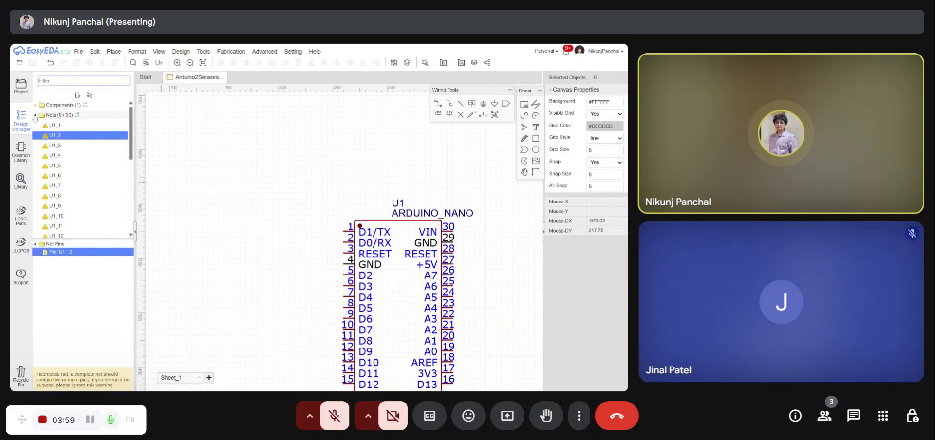
left_click(36, 116)
left_click(68, 116)
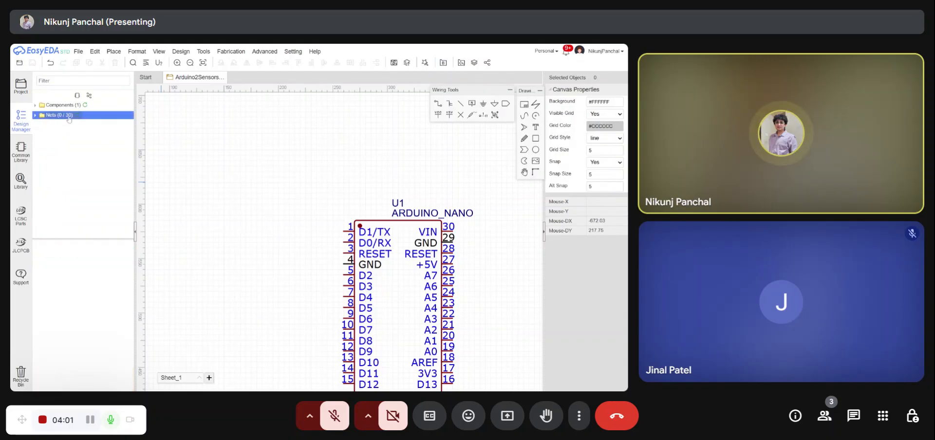
left_click(20, 84)
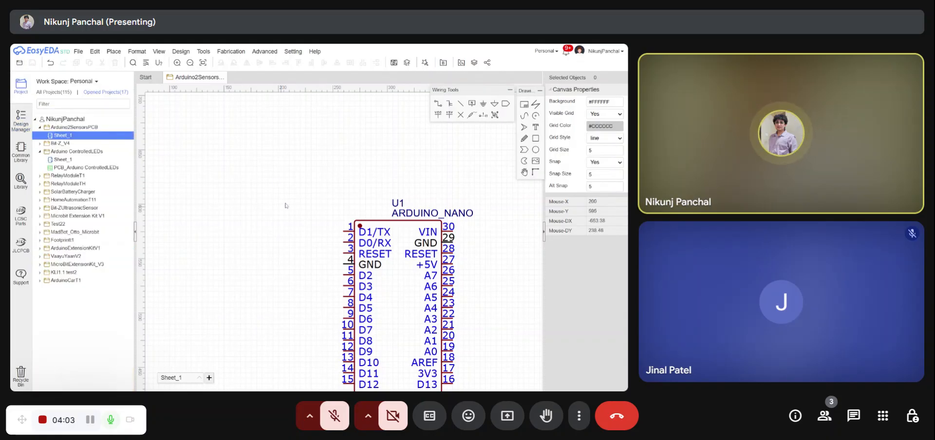
scroll(286, 204, "down", 3)
scroll(250, 200, "up", 2)
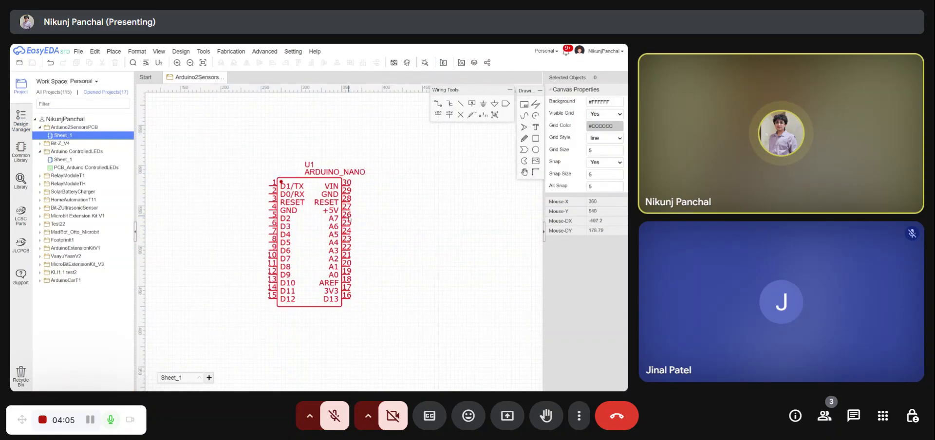
scroll(329, 302, "up", 2)
scroll(320, 288, "down", 1)
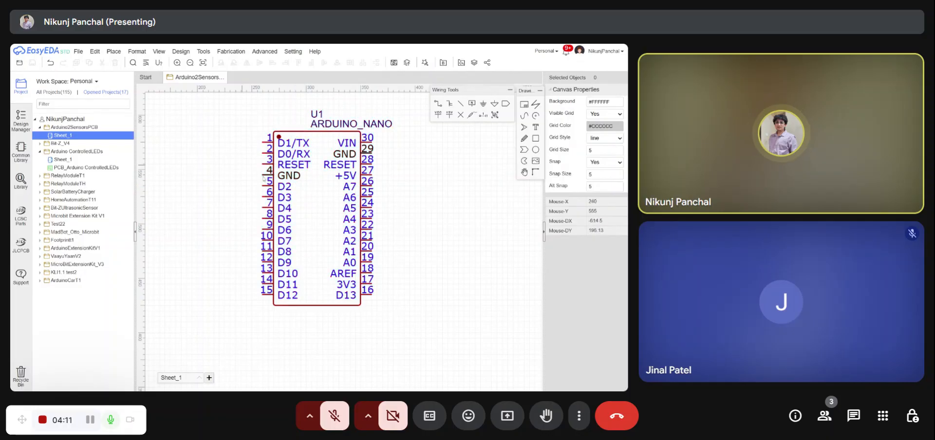
right_click_drag(441, 194, 439, 208)
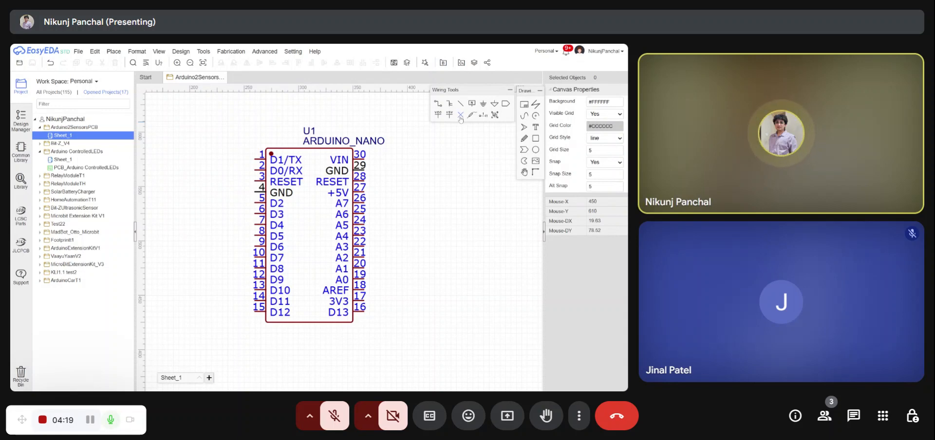
Step: Expand the list of unfinished nets and place no-connect flags on pins 1, 2 and 3 of the Arduino Nano symbol
left_click(21, 118)
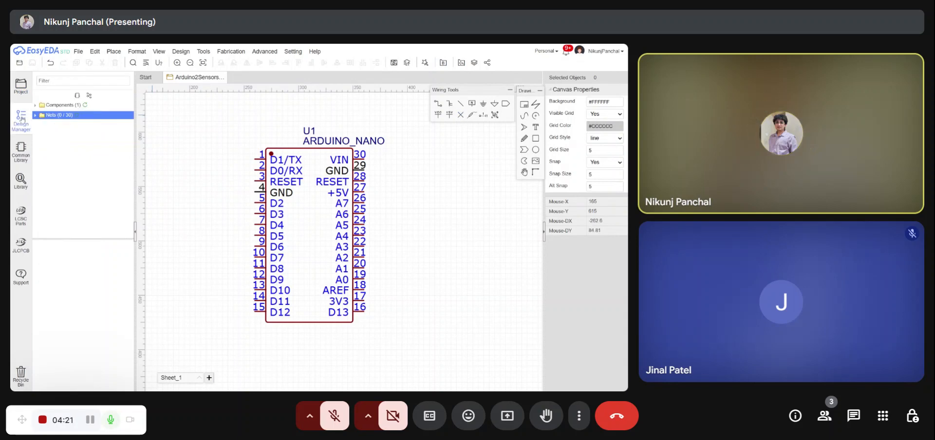
left_click(74, 116)
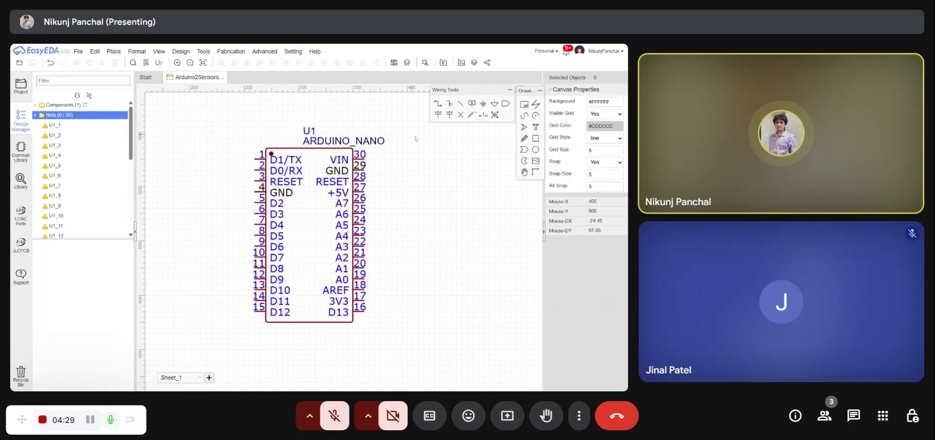
left_click(461, 115)
scroll(250, 156, "up", 4)
left_click(263, 154)
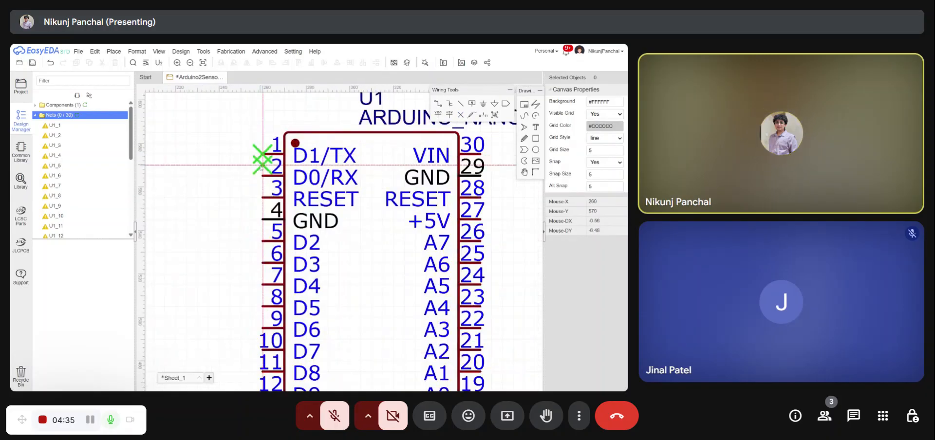
left_click(263, 176)
left_click(263, 198)
key("Escape")
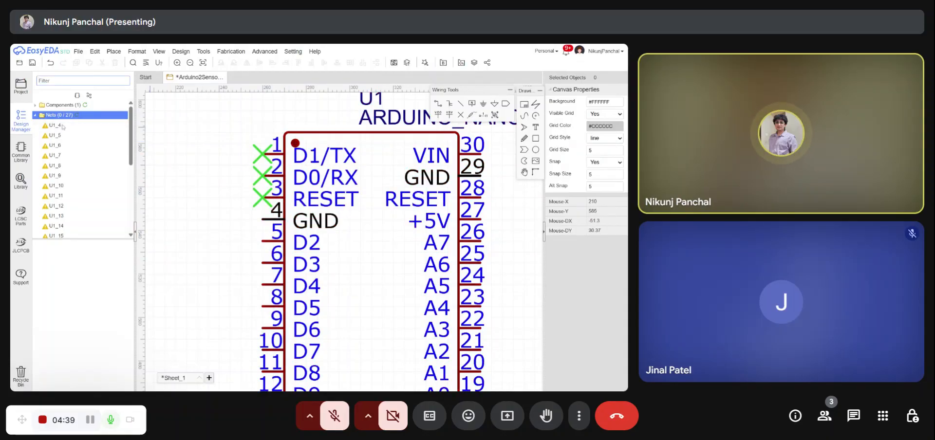
Step: Delete the three no-connect flags from the D1/TX, D0/RX and RESET pins
scroll(300, 211, "down", 3)
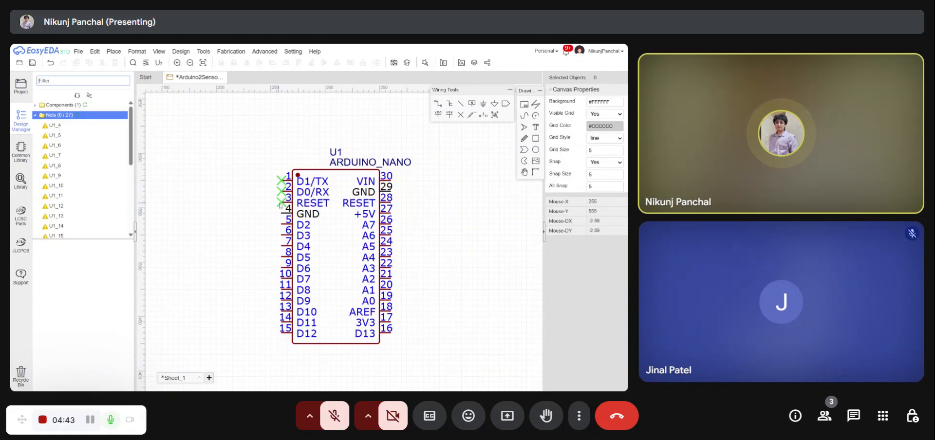
left_click(282, 204)
key("Delete")
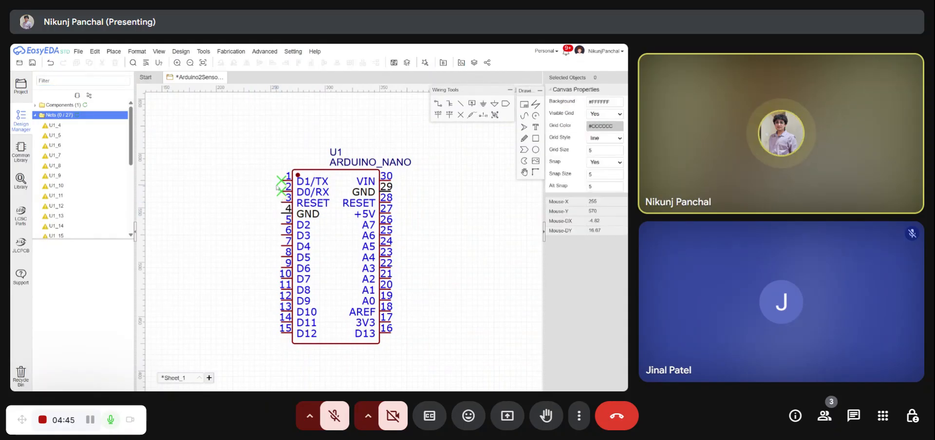
left_click(282, 192)
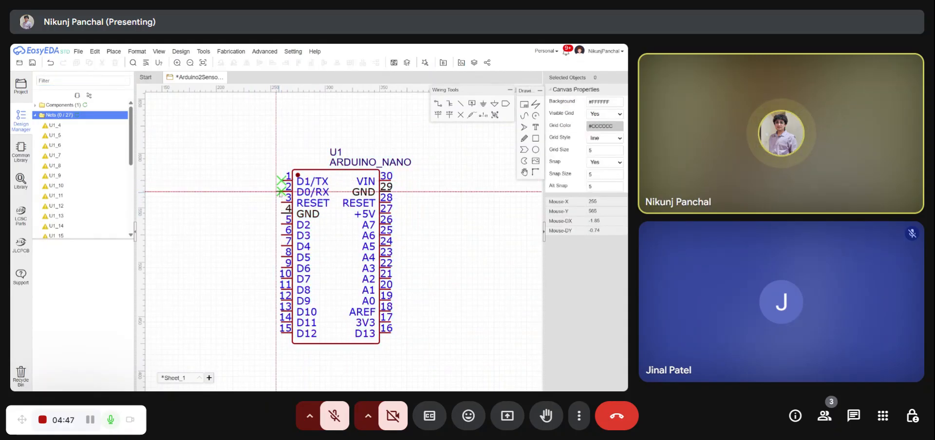
left_click(279, 192)
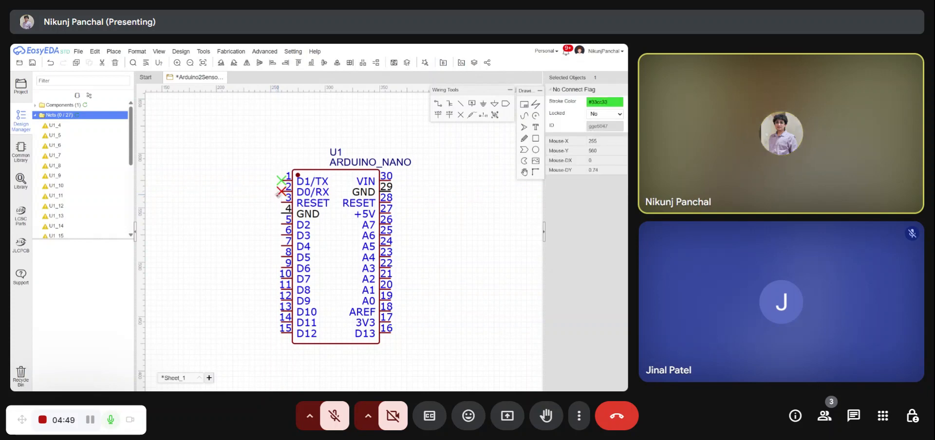
key("Delete")
left_click(281, 180)
key("Delete")
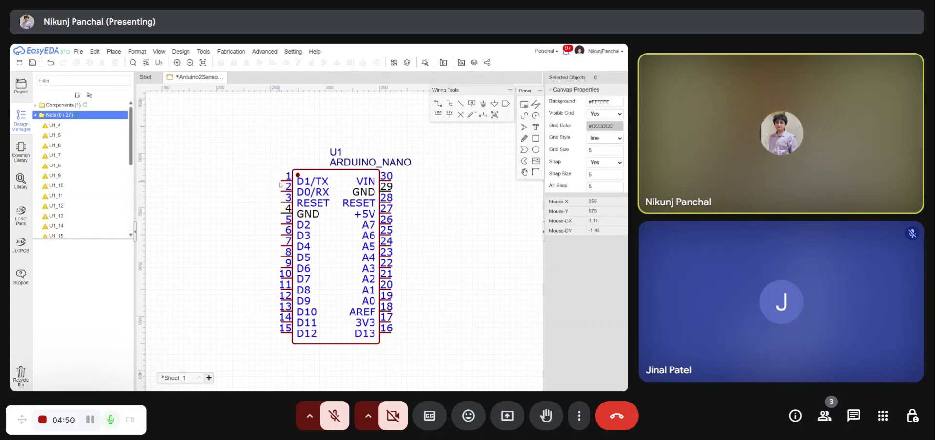
Step: Convert the schematic to a PCB without checking the unfinished nets, and cancel the new board's settings
left_click(21, 94)
left_click(181, 51)
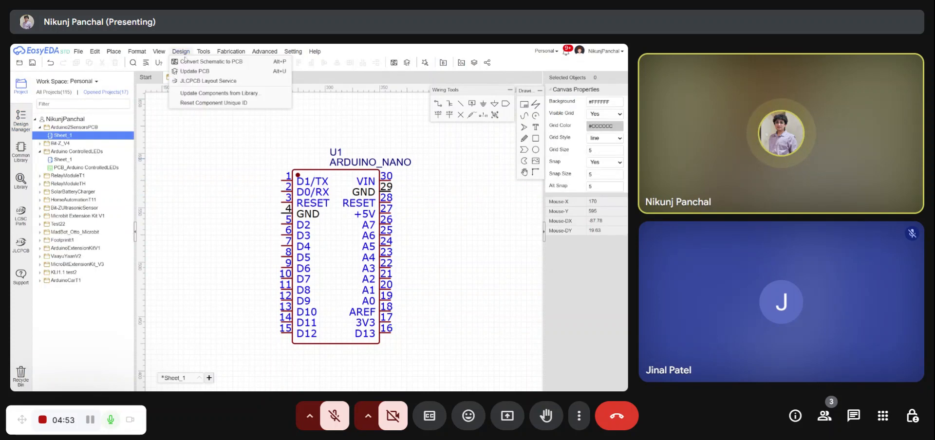
left_click(252, 62)
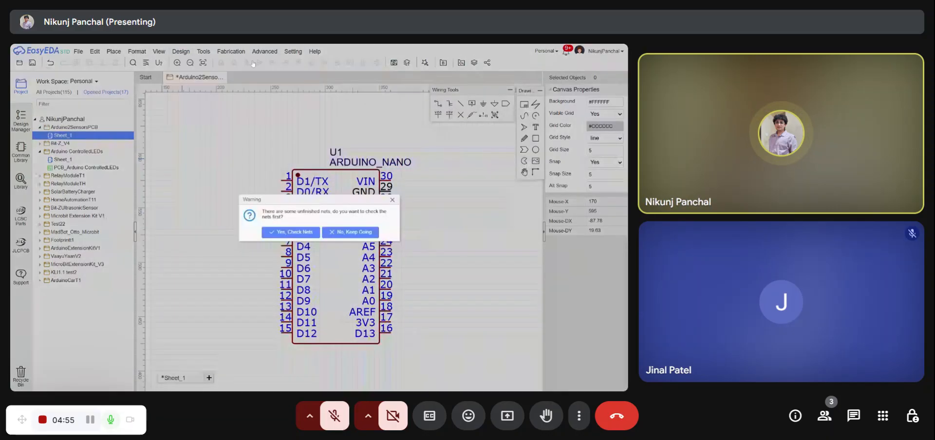
left_click(353, 232)
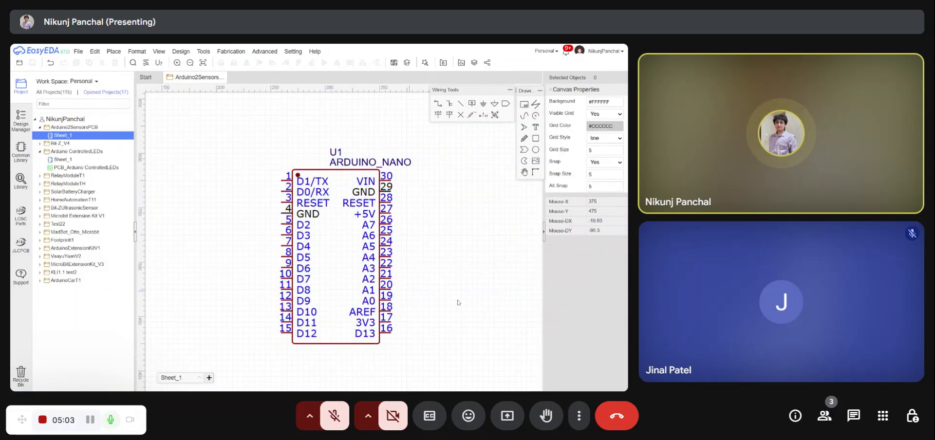
mouse_move(182, 56)
left_click(207, 61)
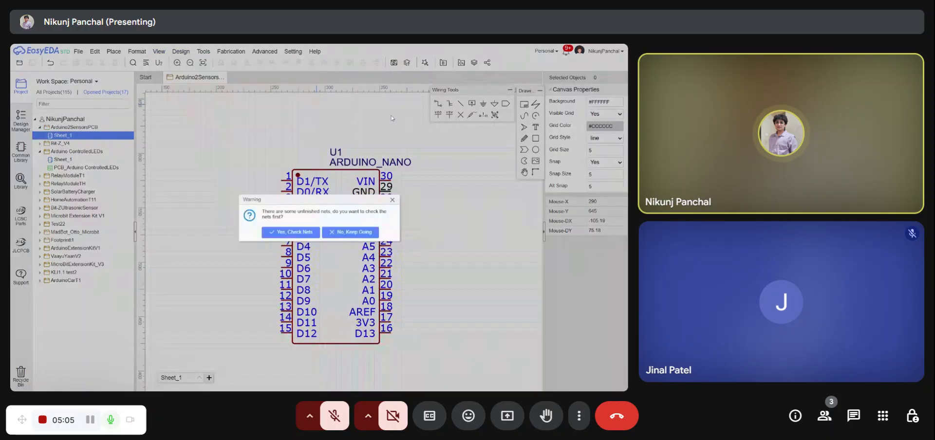
left_click(368, 236)
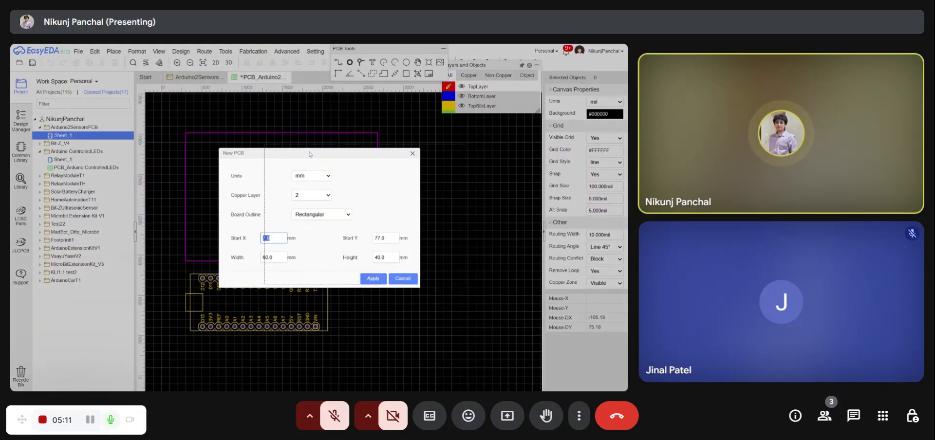
left_click_drag(257, 161, 339, 161)
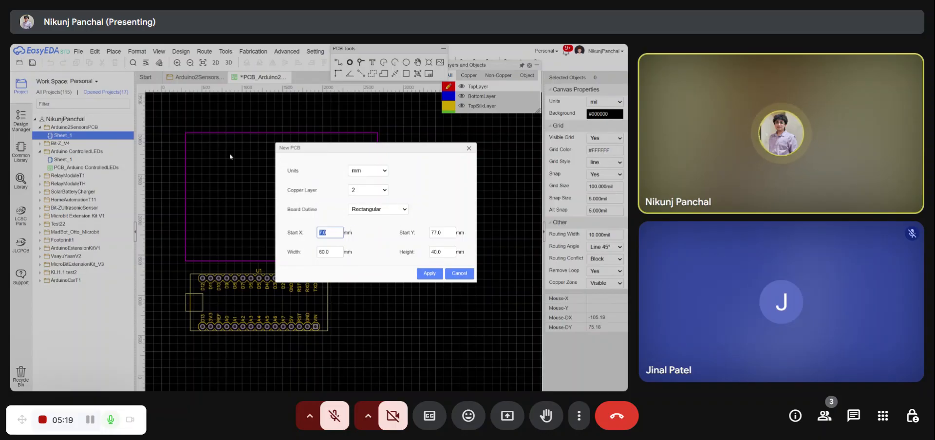
left_click(459, 274)
Step: Move the Arduino Nano footprint inside the rectangular board outline
scroll(289, 207, "down", 2)
scroll(258, 211, "up", 1)
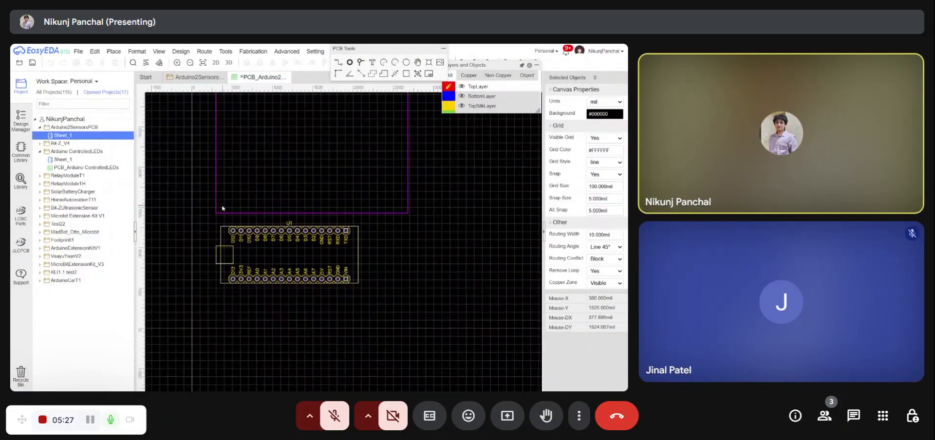
scroll(265, 220, "down", 1)
scroll(277, 208, "up", 1)
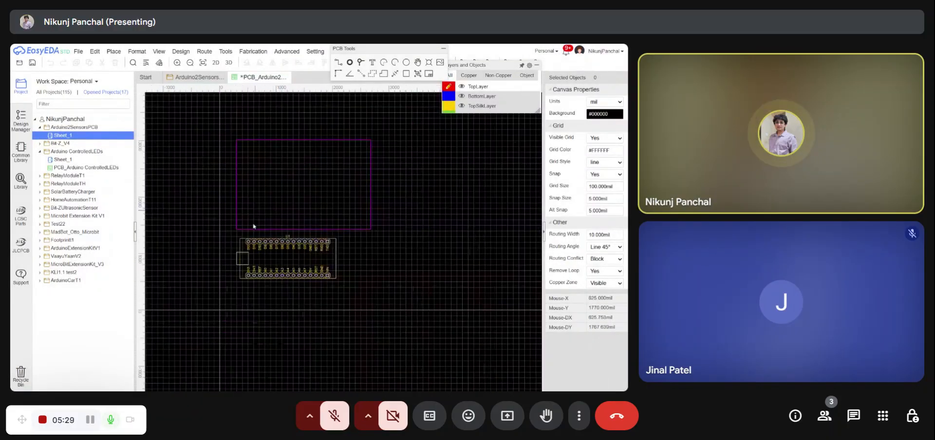
left_click_drag(275, 256, 294, 181)
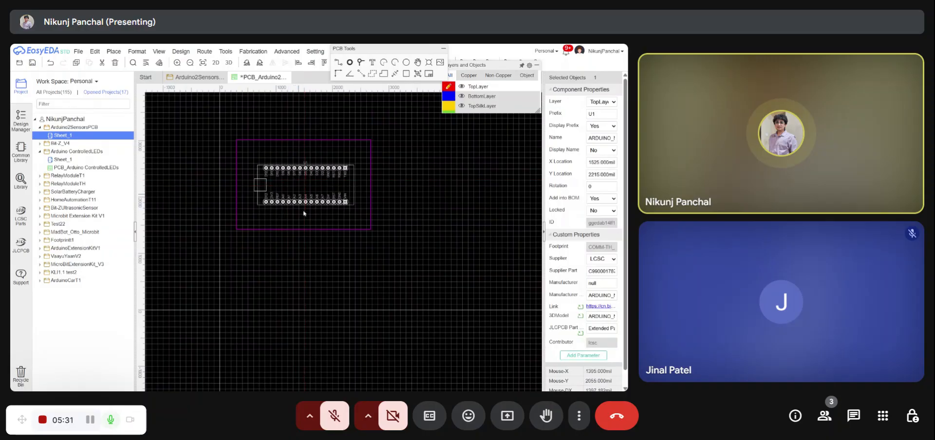
left_click(308, 249)
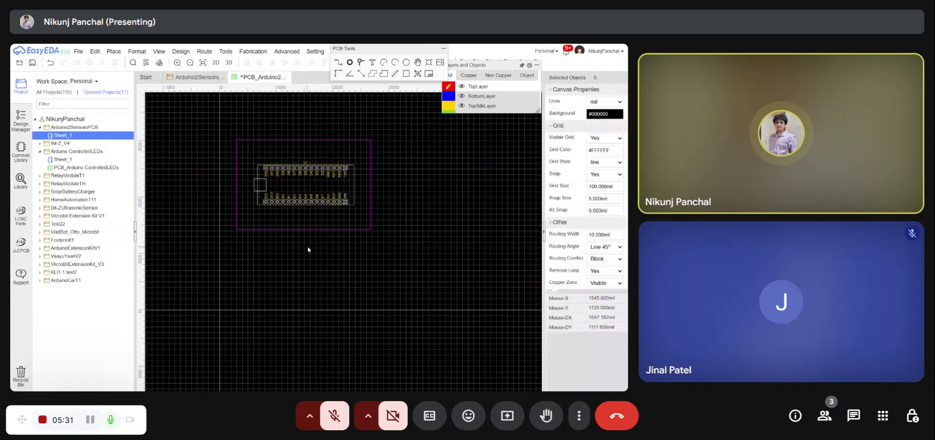
Step: Examine the board with the mounted Arduino Nano in 3D from another angle, and close the 3D view
left_click(228, 63)
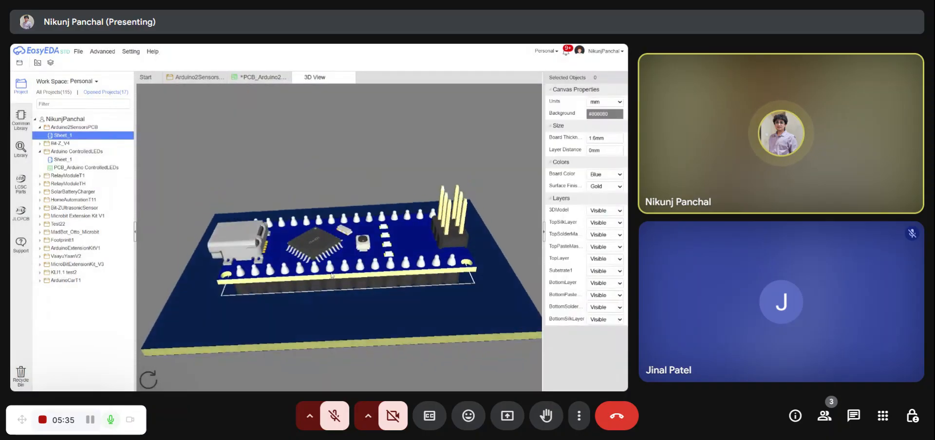
left_click_drag(337, 223, 314, 271)
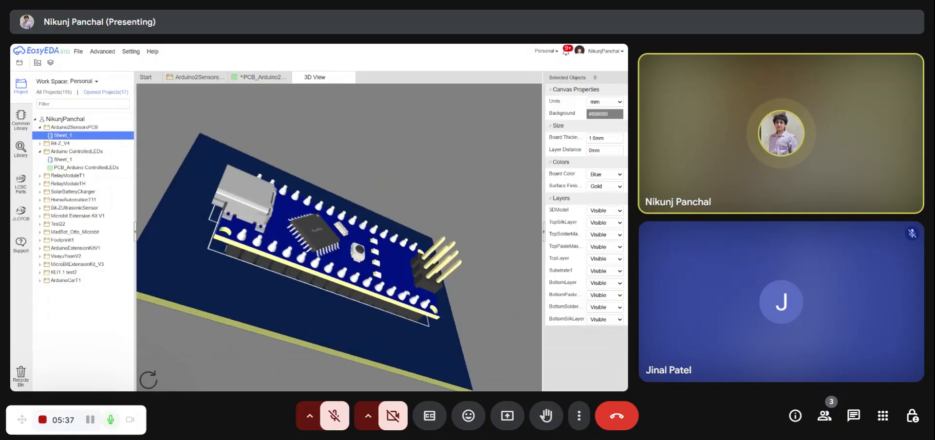
scroll(314, 271, "down", 3)
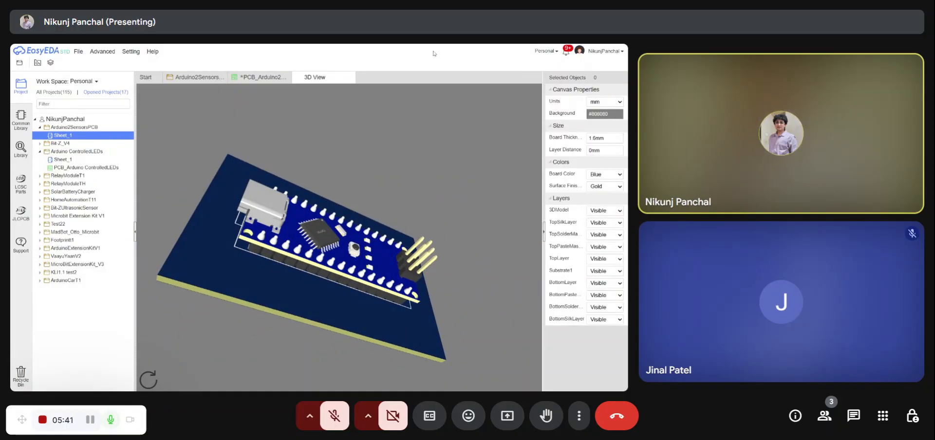
left_click(351, 78)
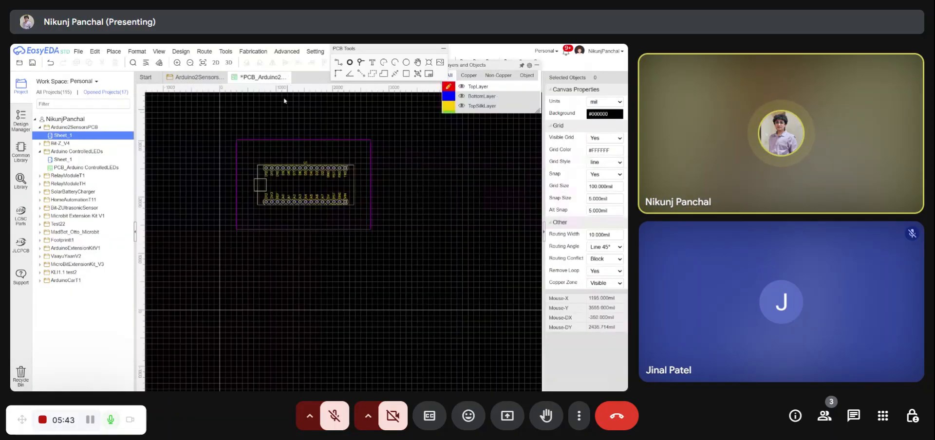
Step: Close the PCB layout without saving it and return to the schematic sheet
left_click(286, 78)
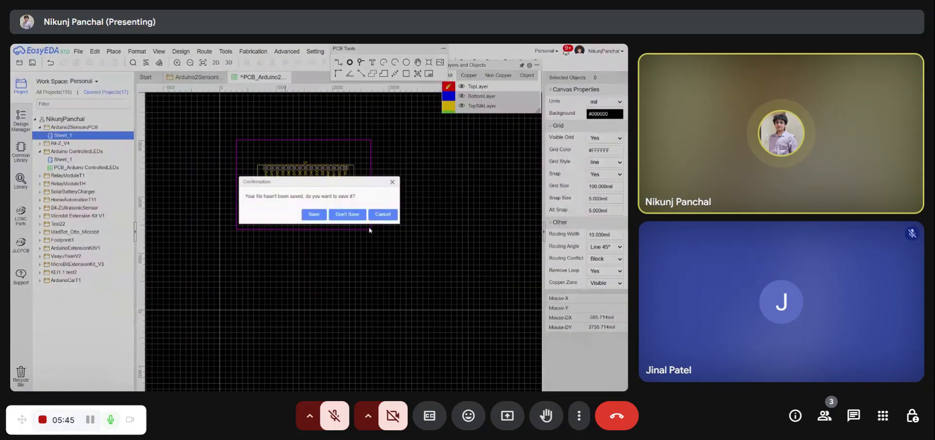
left_click(346, 215)
scroll(309, 170, "down", 3)
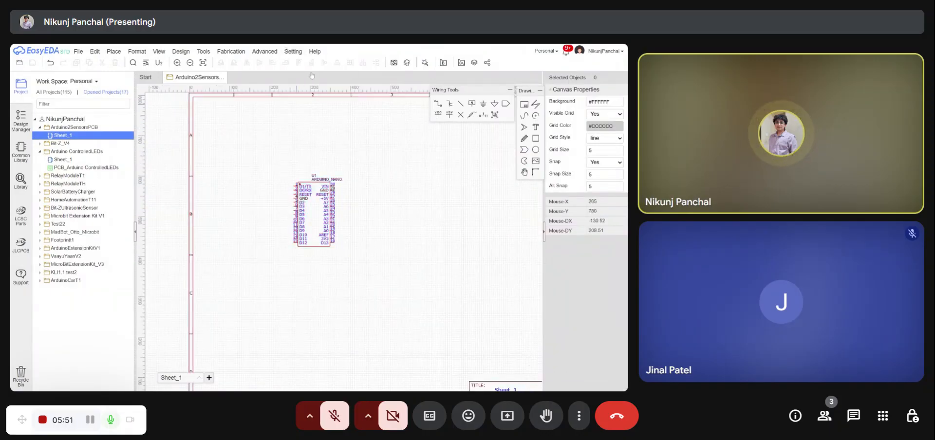
Step: Leave full screen and search Google Images for "dc jack" in a new browser tab
key("F11")
left_click(265, 86)
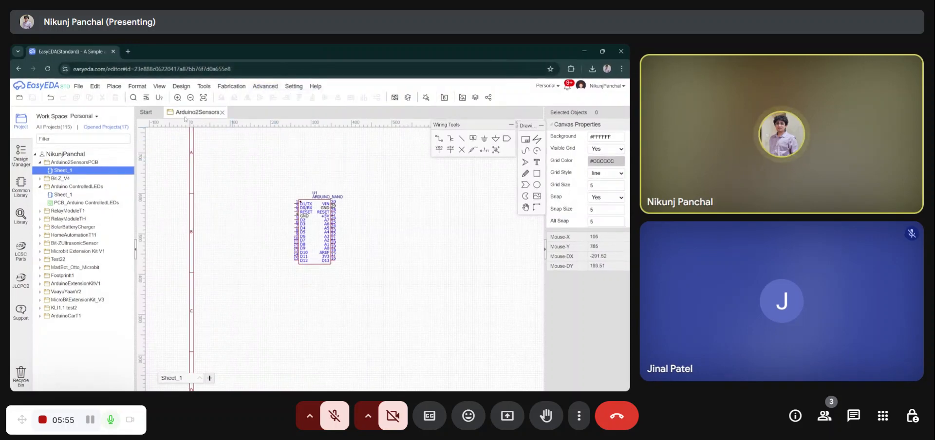
scroll(253, 197, "down", 5)
scroll(287, 209, "up", 3)
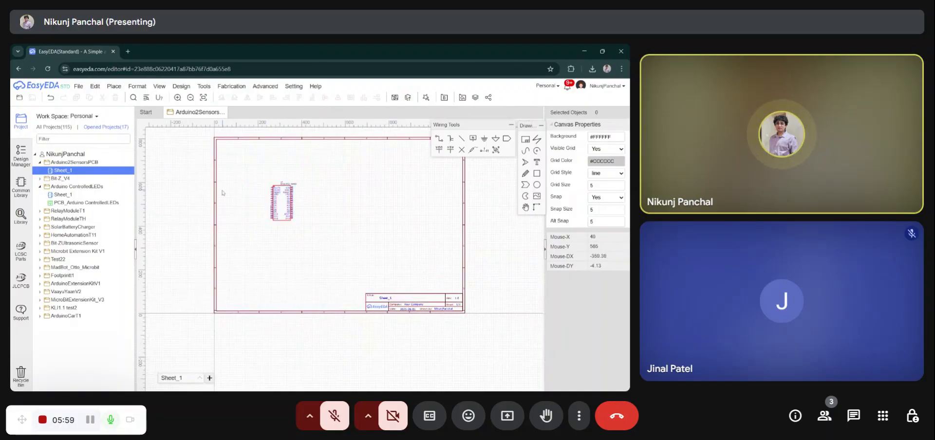
left_click(128, 52)
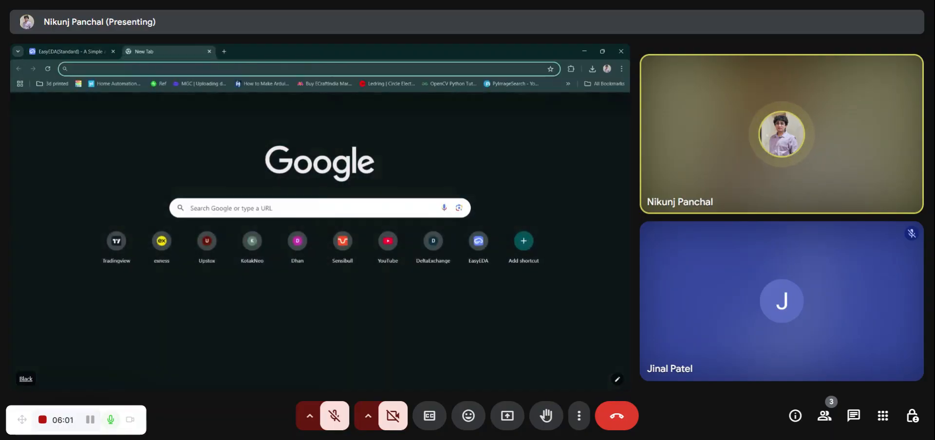
type("dc jack")
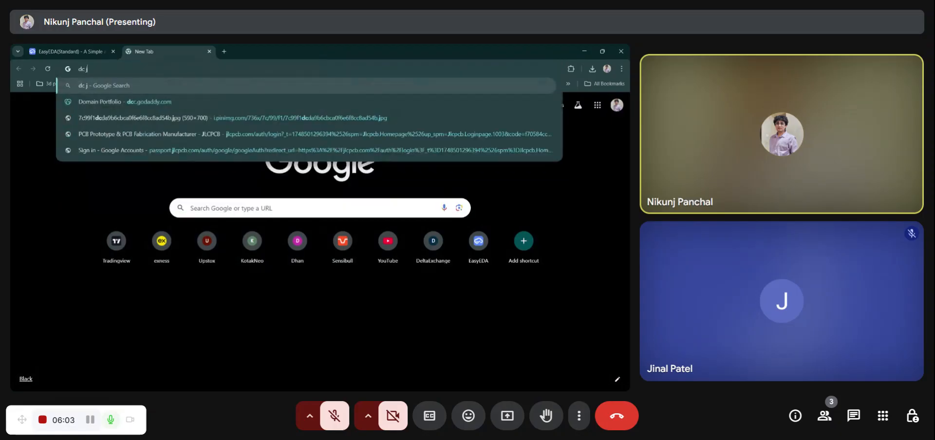
key("Return")
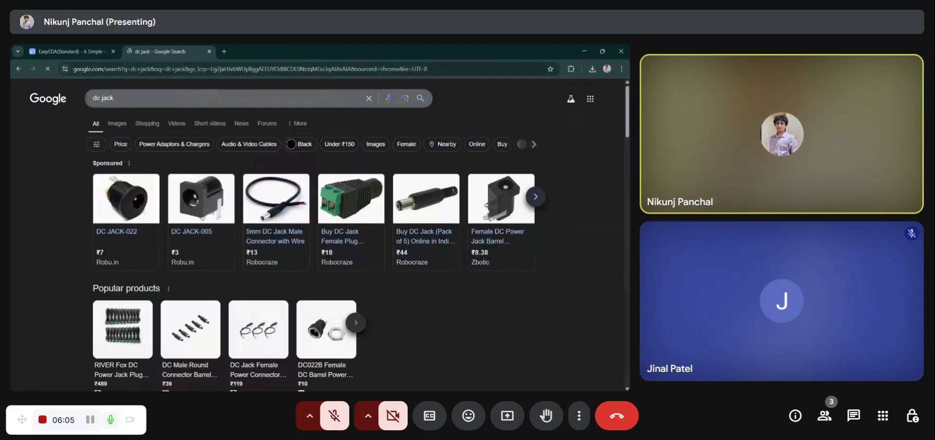
left_click(118, 126)
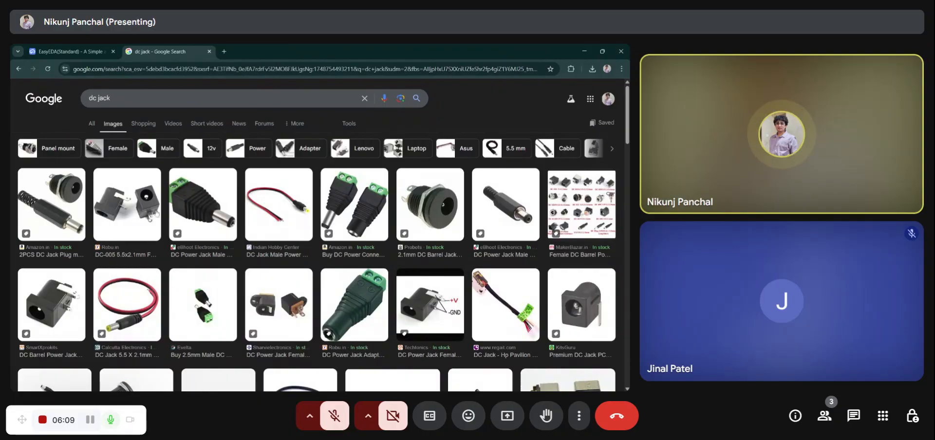
Step: Compare the DC-005 female power socket with the wired male DC connector, and close the image search
left_click(156, 213)
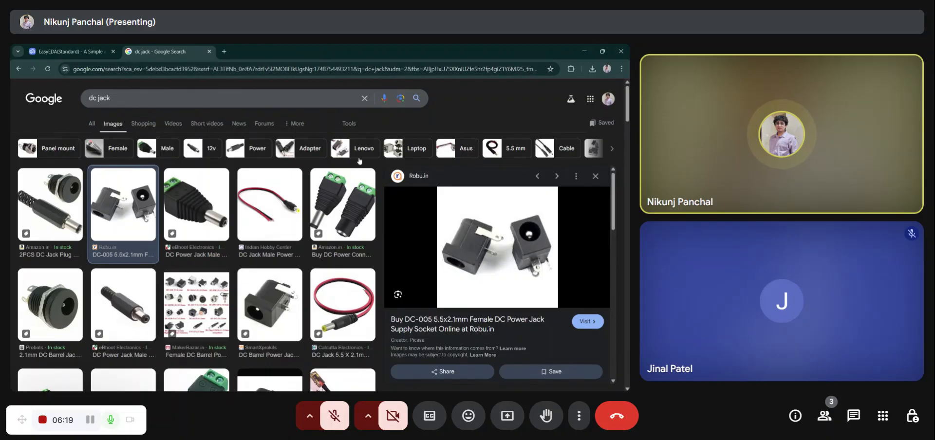
left_click(289, 219)
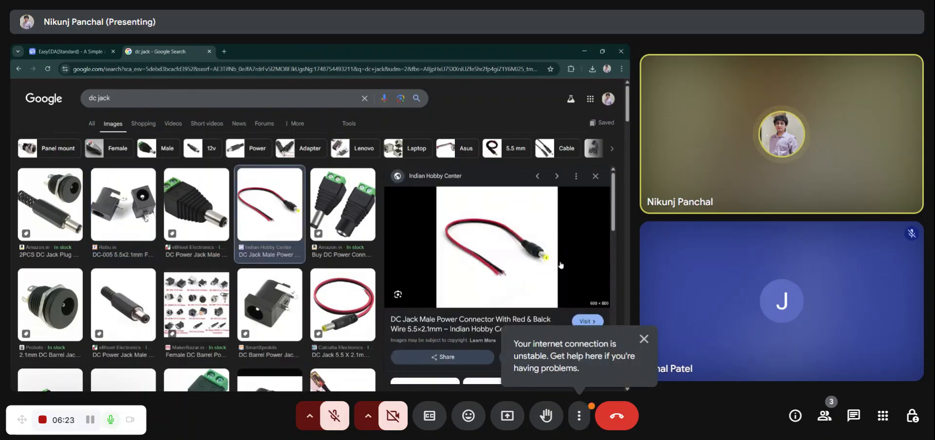
left_click(128, 202)
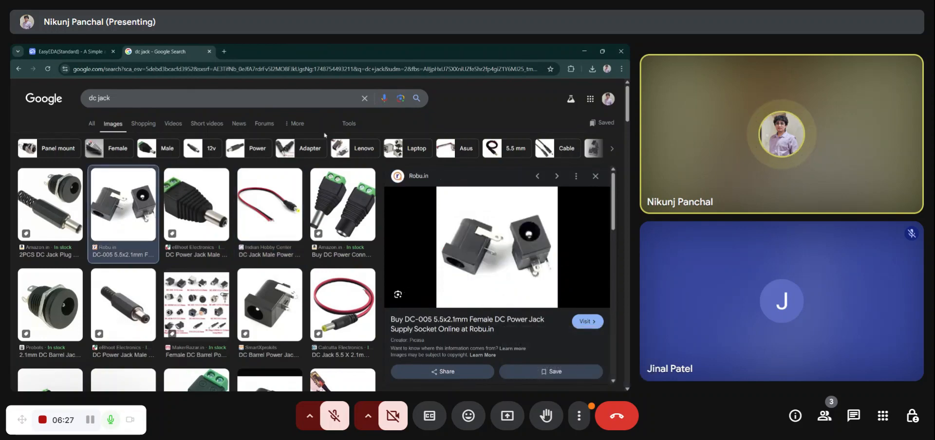
left_click(209, 51)
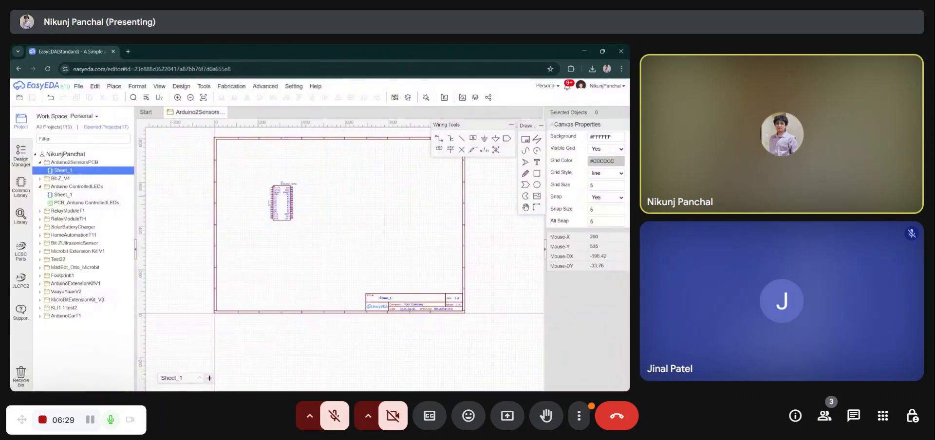
Step: Place a DC005-T20 power jack from the common library on the schematic, above and beside the Arduino Nano
scroll(314, 186, "up", 3)
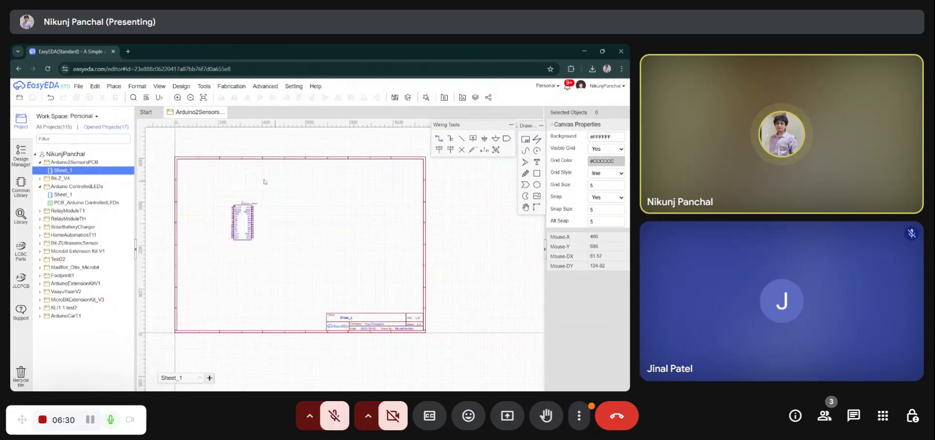
left_click(29, 192)
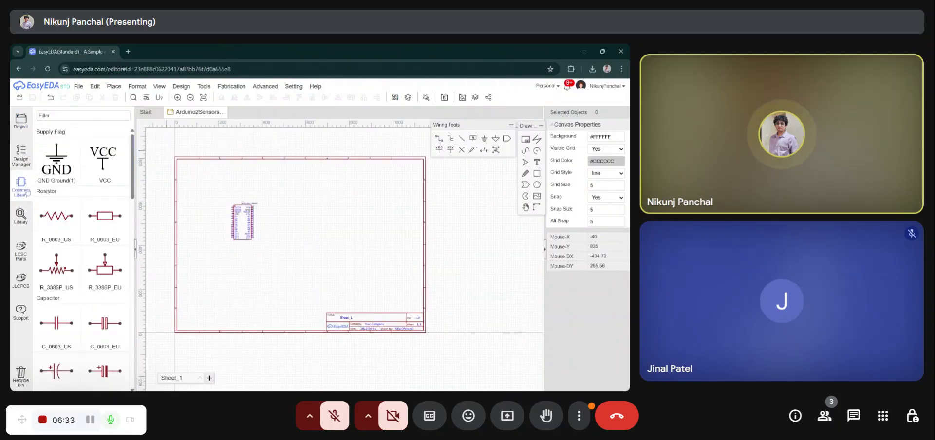
scroll(124, 264, "down", 10)
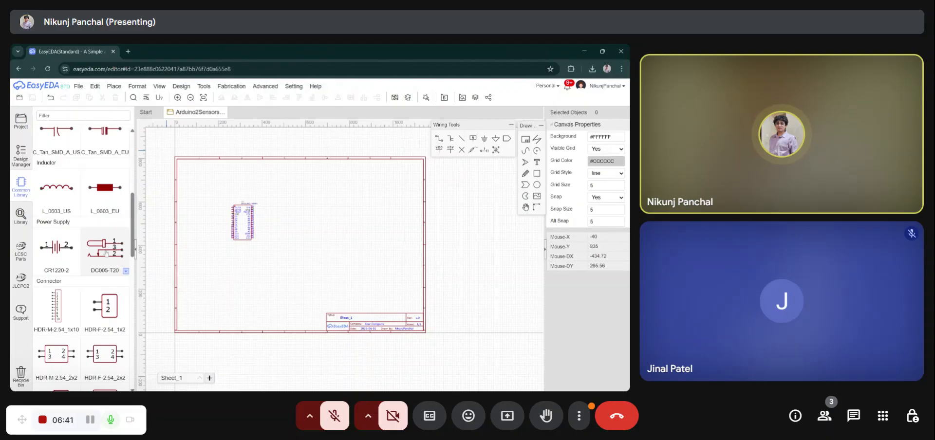
left_click(106, 250)
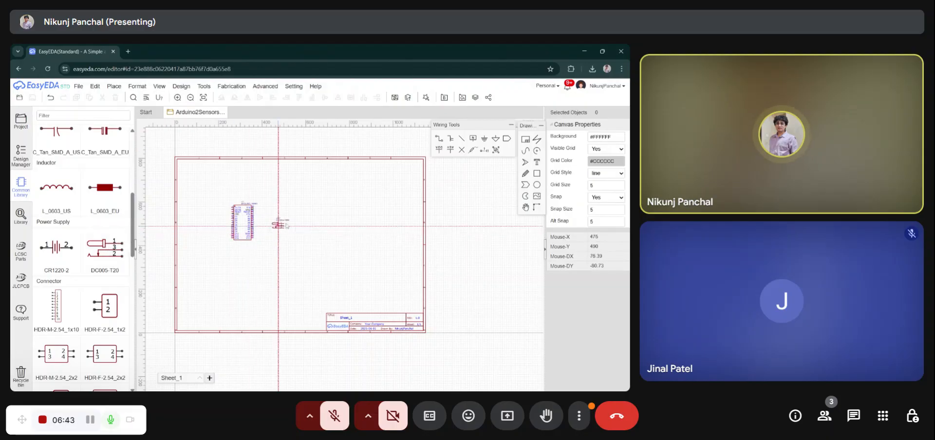
left_click(295, 192)
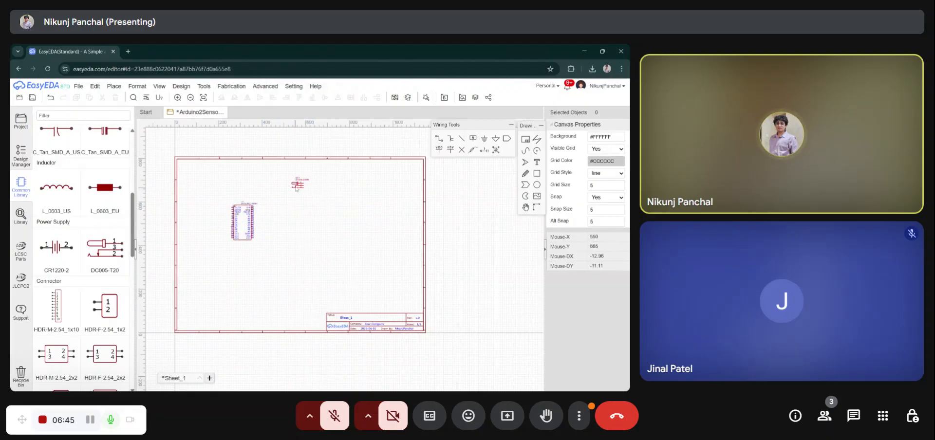
scroll(297, 170, "up", 5)
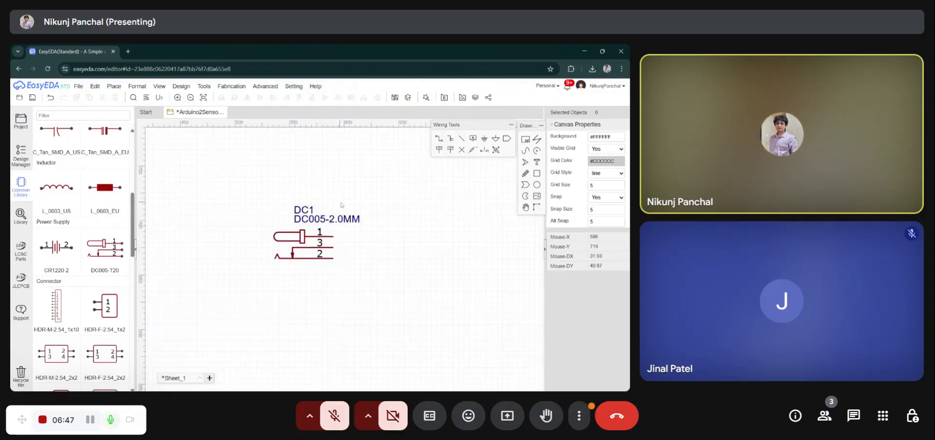
scroll(338, 242, "up", 3)
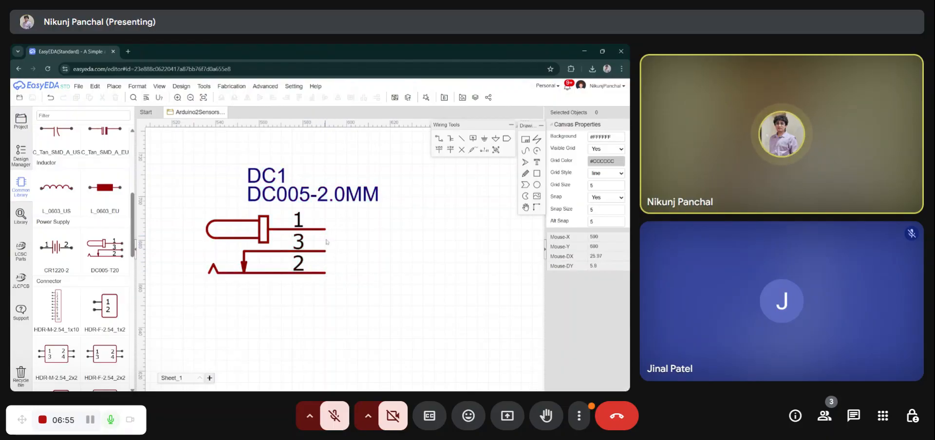
scroll(336, 252, "down", 5)
scroll(336, 252, "up", 4)
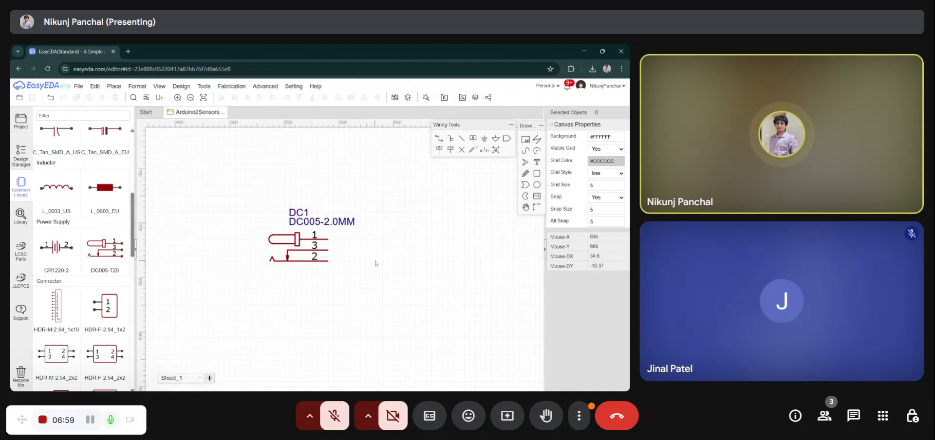
Step: Search Google Images for "dc jack pinout" and view the labelled female connector and the power supply input schematic
key("ctrl+t")
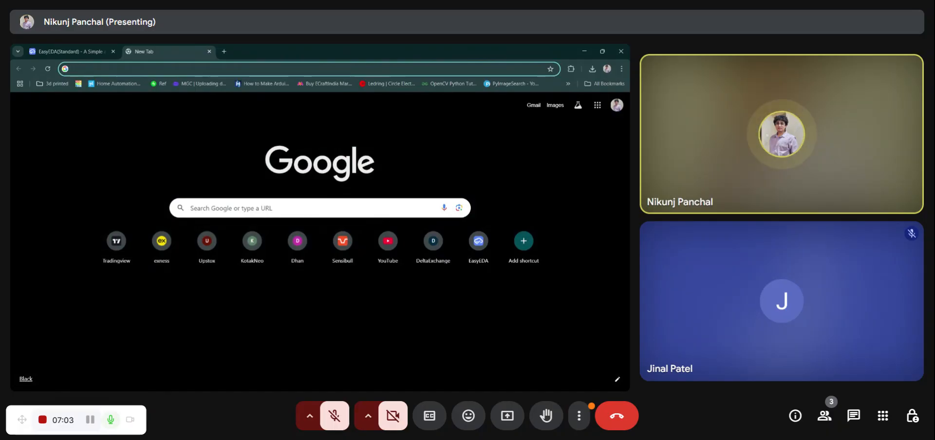
type("dc jack pinout")
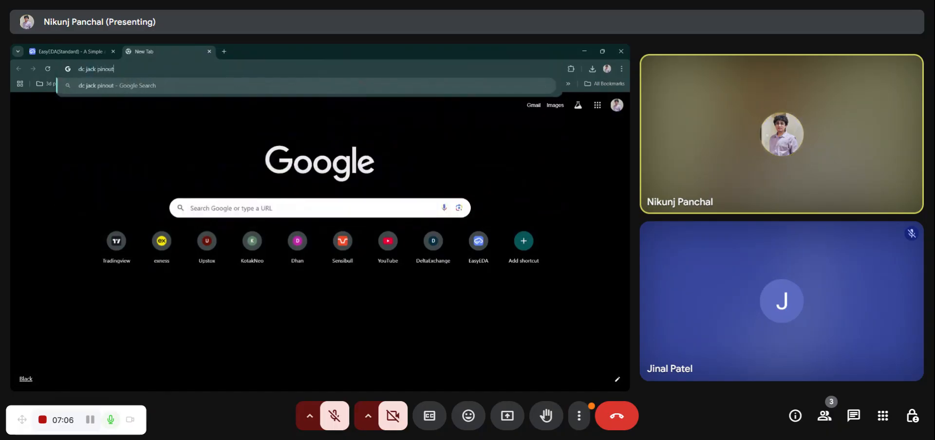
key("Return")
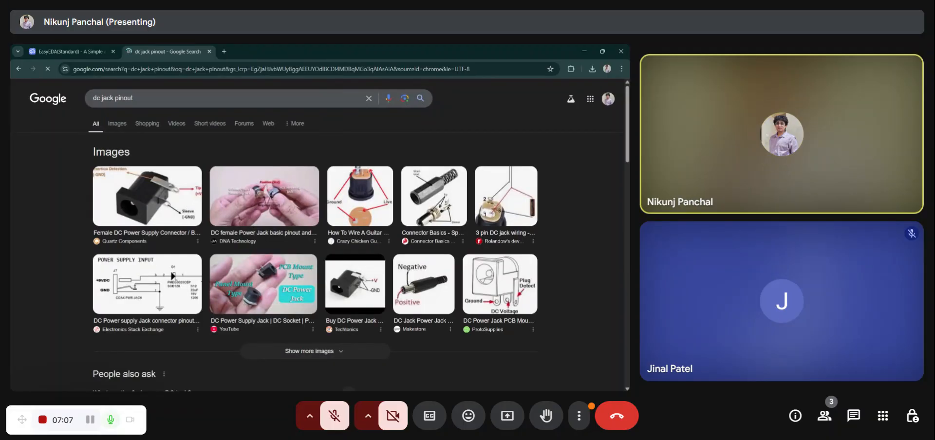
left_click(117, 124)
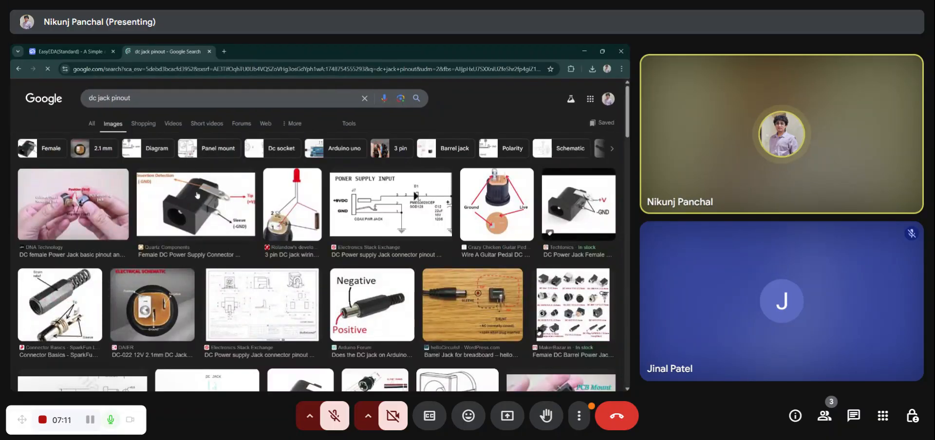
left_click(229, 210)
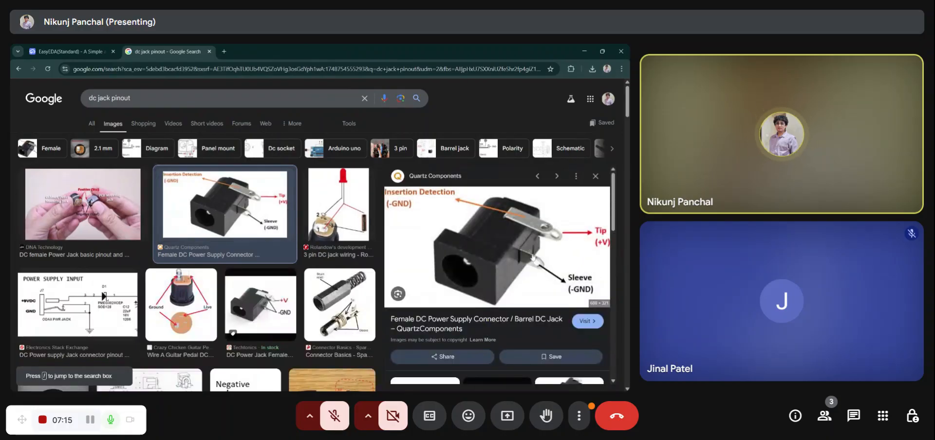
key("Escape")
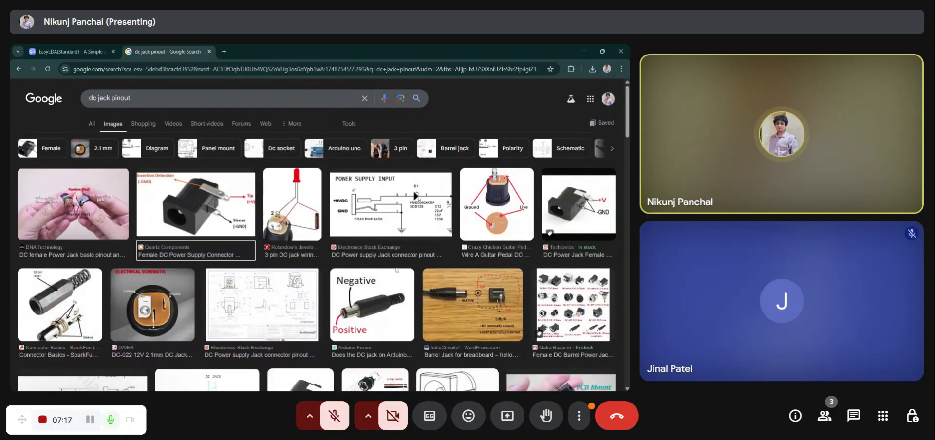
left_click(387, 209)
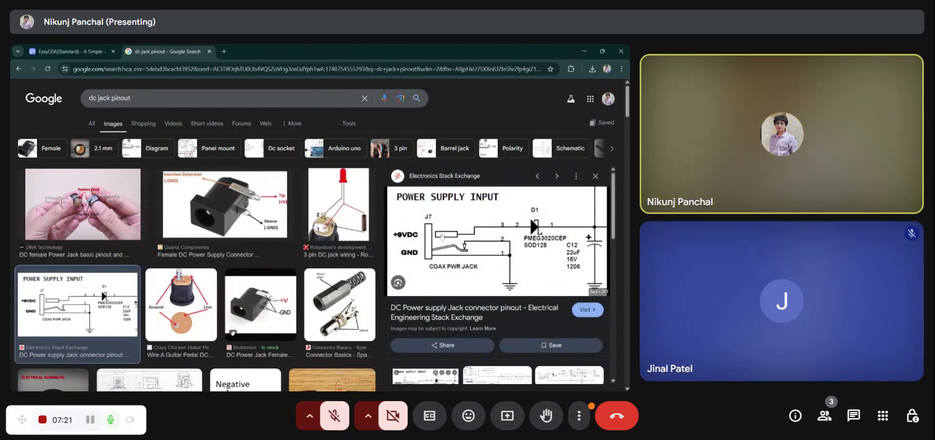
Step: Compare the pin numbering of the placed DC1 jack symbol in EasyEDA with the power supply input schematic in the browser
left_click(70, 52)
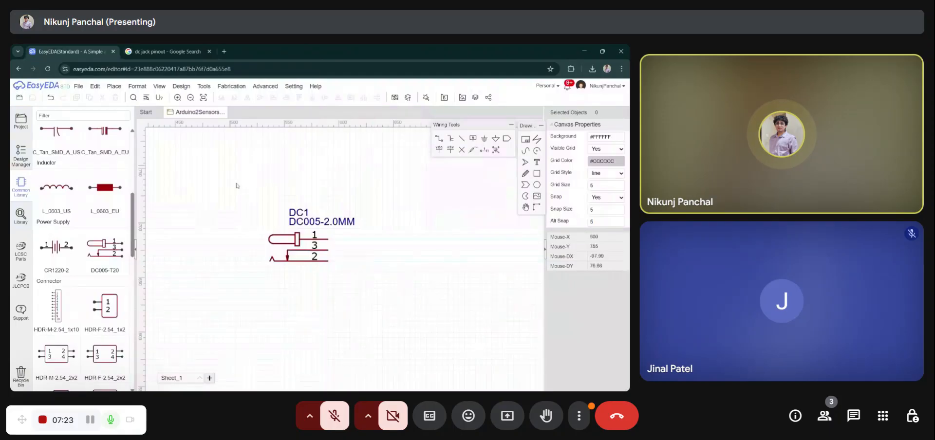
scroll(291, 254, "up", 4)
key("ctrl+Tab")
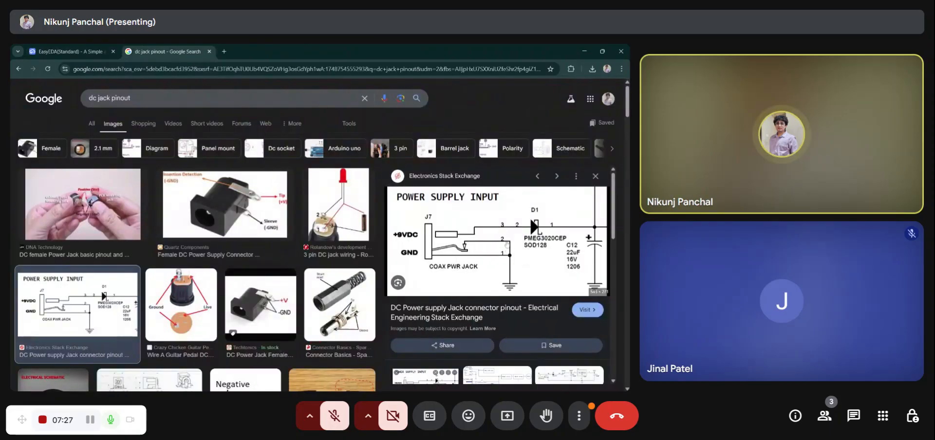
key("ctrl+Tab")
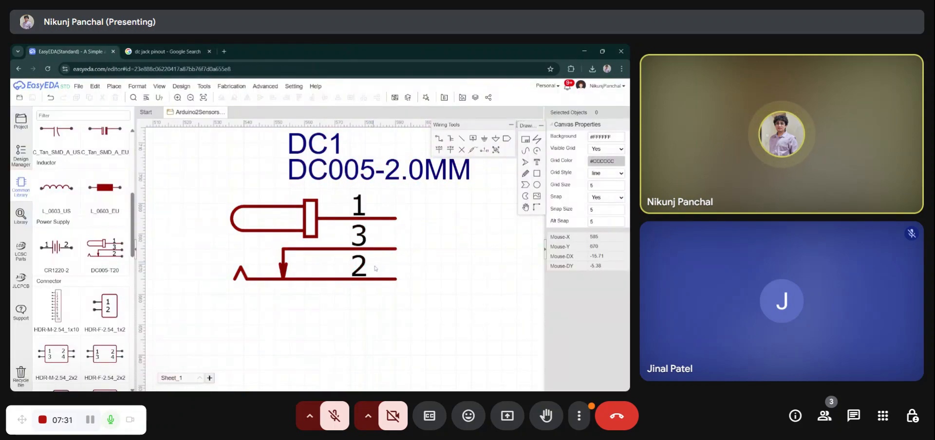
key("ctrl+Tab")
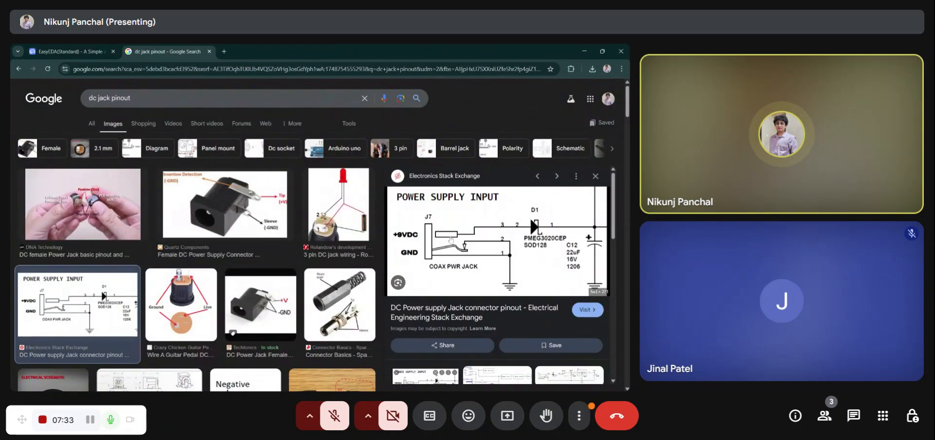
Step: Look through the related pinout images and open the 12 volts input BARREL_JACK schematic
scroll(523, 235, "down", 3)
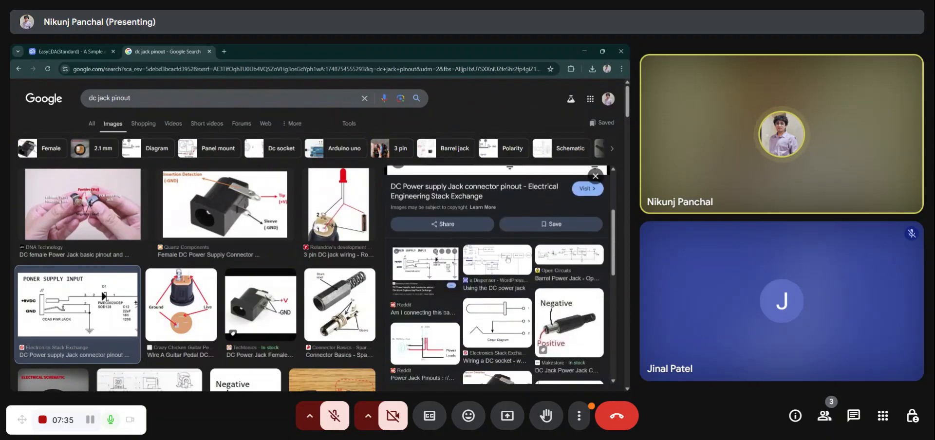
scroll(515, 317, "down", 2)
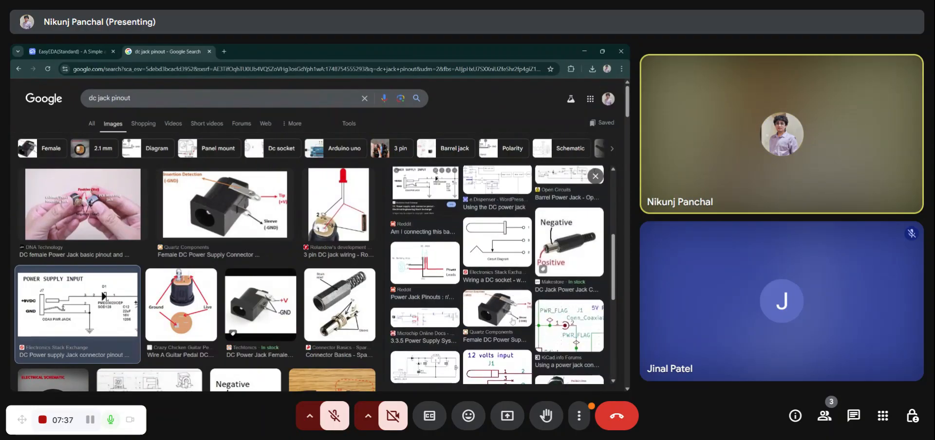
scroll(512, 322, "down", 2)
left_click(514, 305)
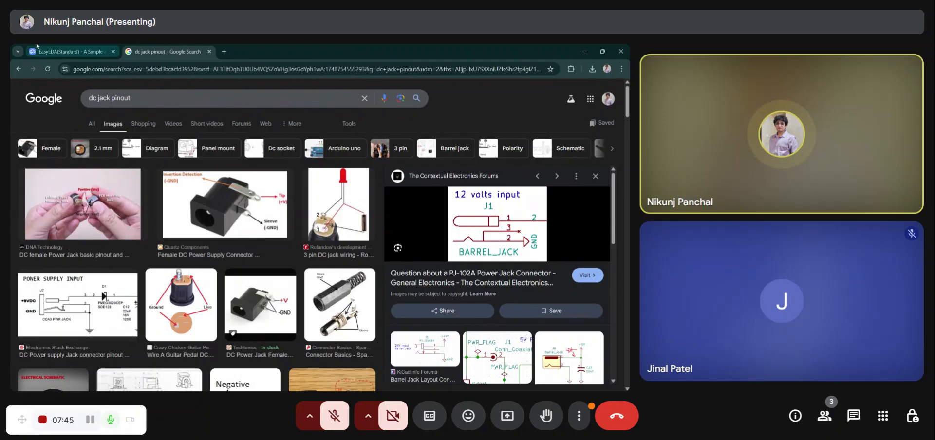
Step: Check the DC1 symbol's pins against the BARREL_JACK schematic, and reopen the power supply input schematic from the image results
left_click(68, 51)
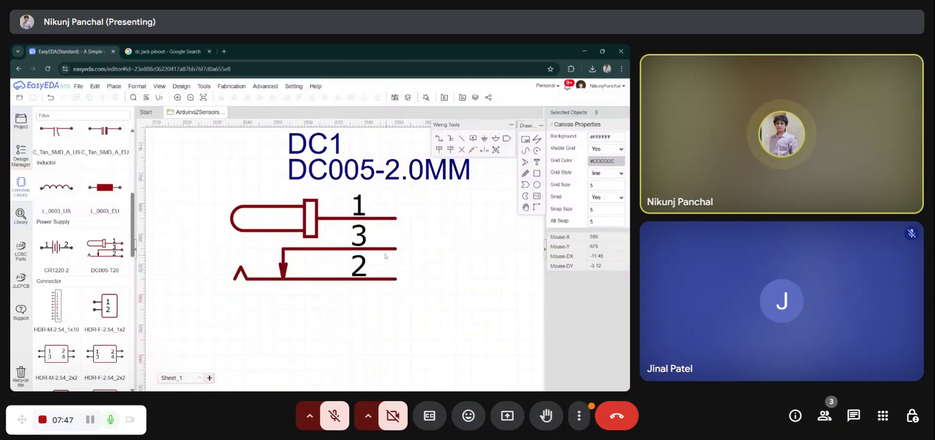
key("ctrl+Tab")
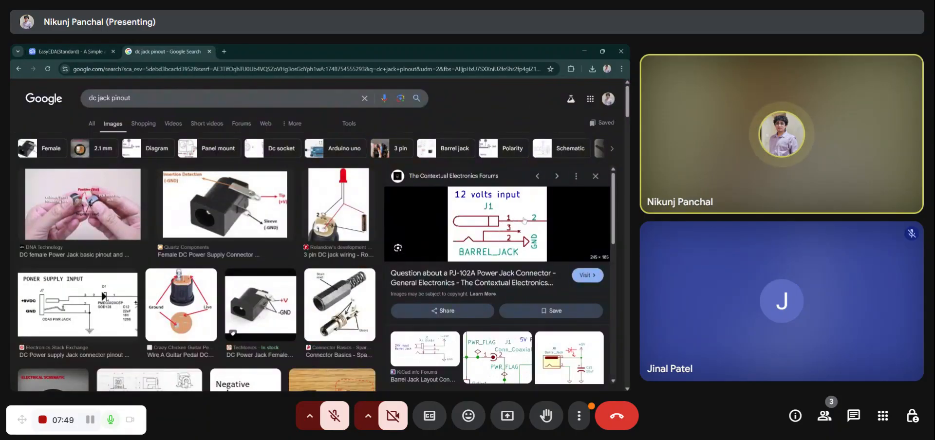
left_click(595, 176)
left_click(384, 212)
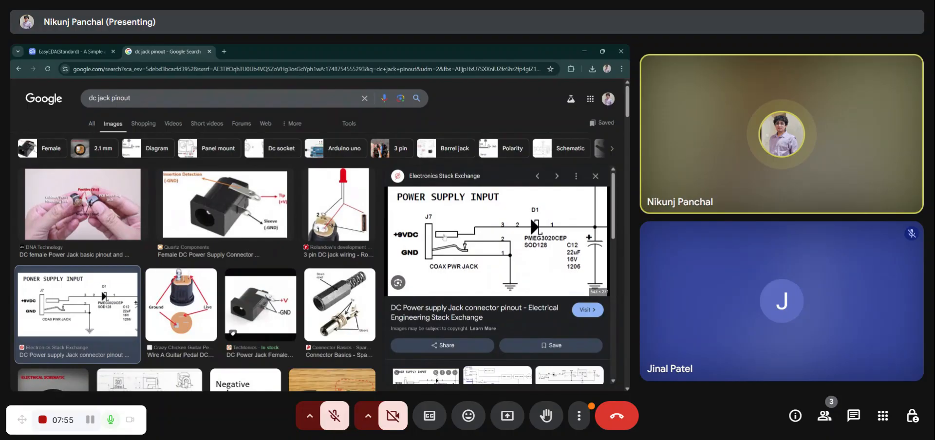
Step: Return to the EasyEDA schematic and wire DC1 pin 1 to the Arduino Nano's VIN and DC1 pin 2 to its GND pin
key("ctrl+Tab")
key("ctrl+Tab")
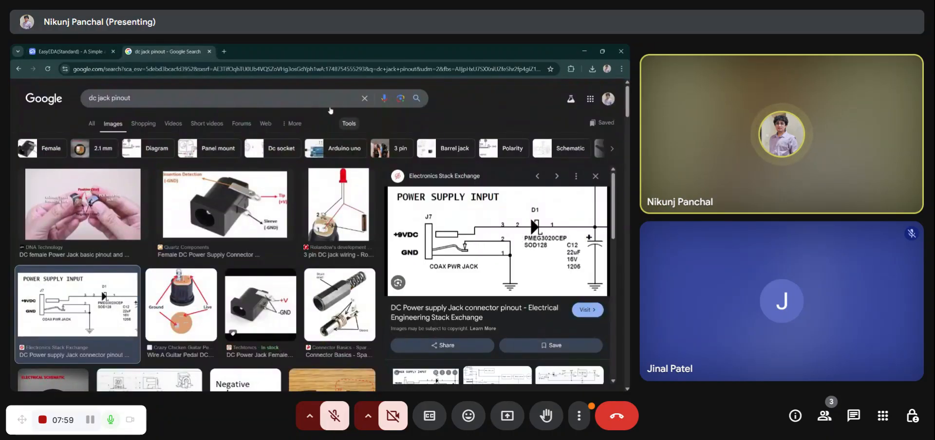
key("ctrl+Tab")
scroll(333, 204, "down", 1)
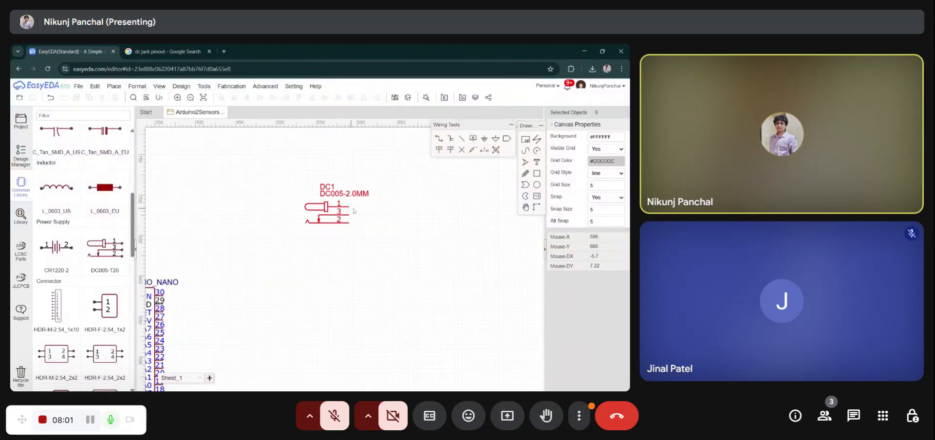
scroll(416, 161, "down", 1)
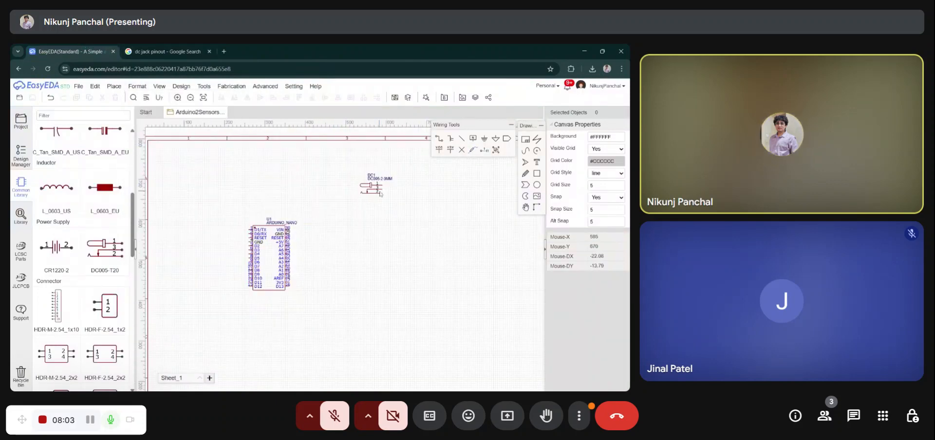
scroll(310, 215, "up", 1)
key("w")
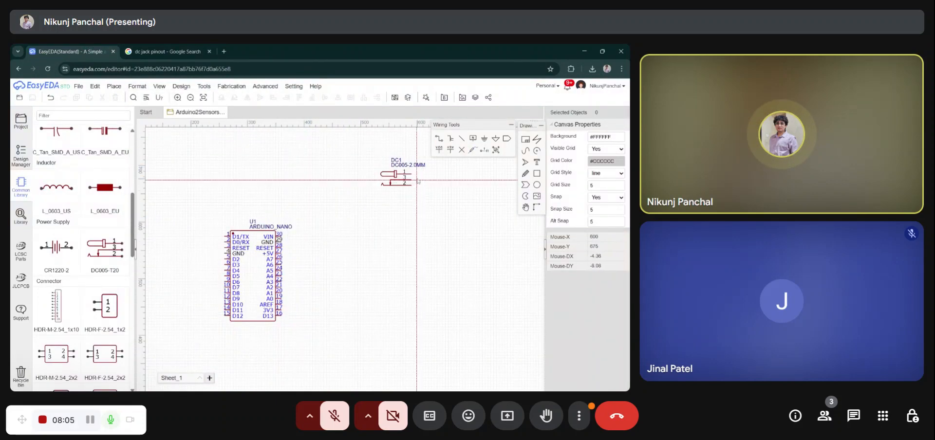
left_click(412, 174)
left_click(445, 178)
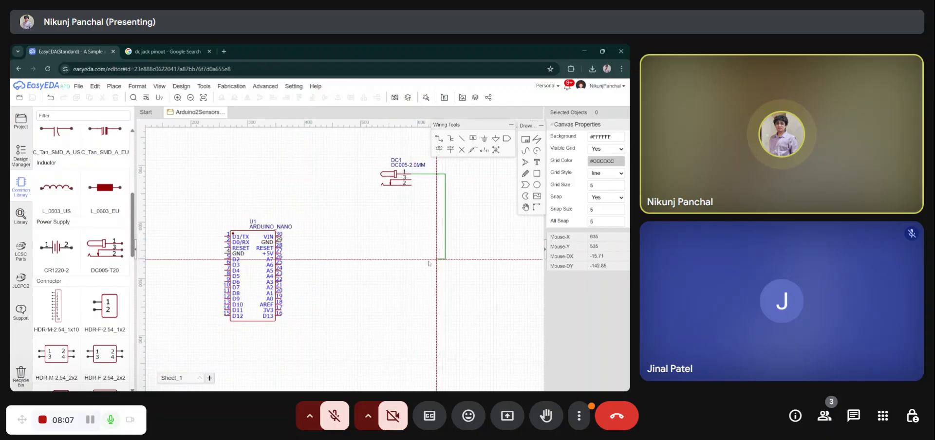
left_click(281, 237)
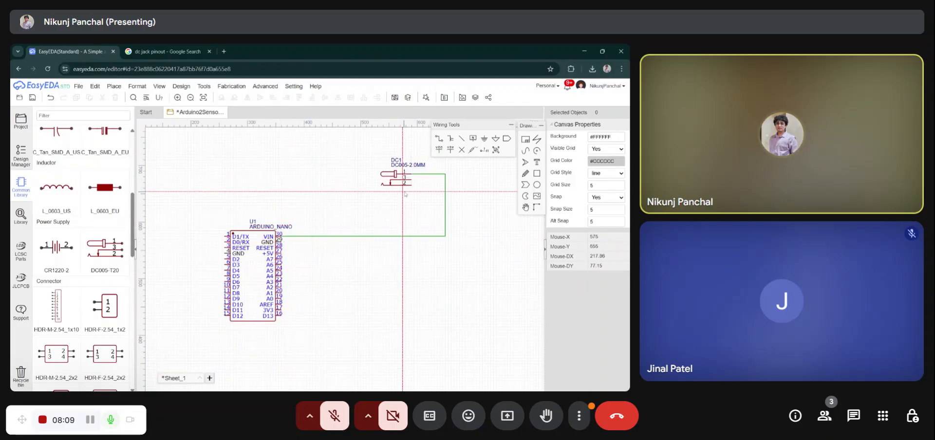
left_click(423, 186)
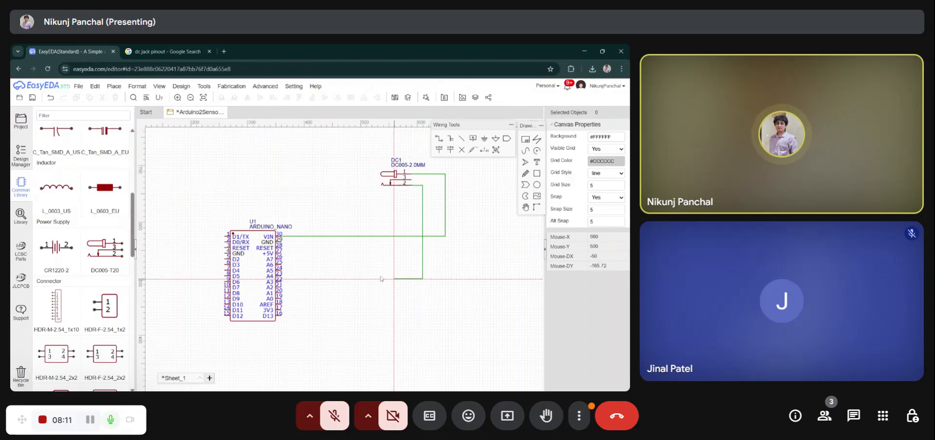
left_click(281, 242)
Step: Save the schematic, and delete both wires between the DC1 jack and the Arduino Nano
scroll(421, 208, "down", 3)
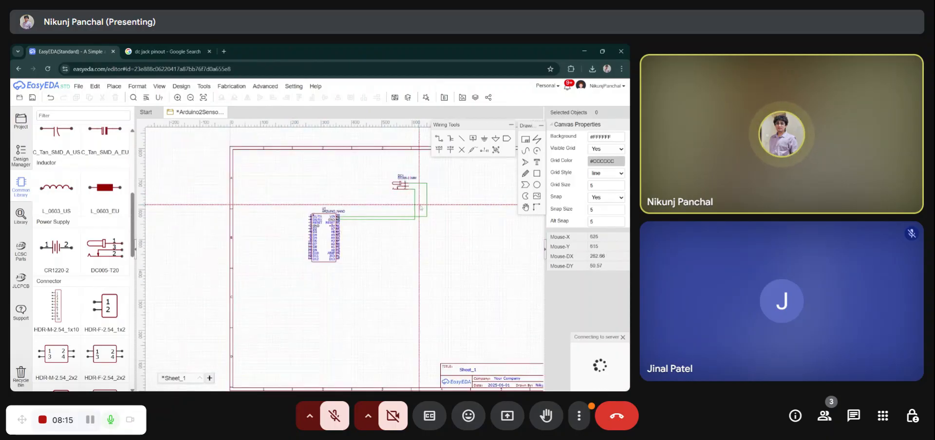
scroll(400, 211, "down", 2)
scroll(387, 219, "up", 5)
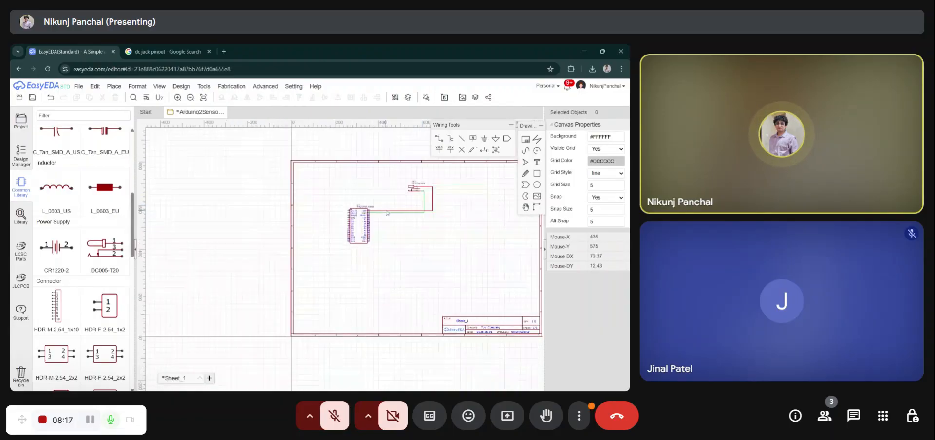
key("ctrl+s")
scroll(379, 241, "down", 3)
left_click(379, 244)
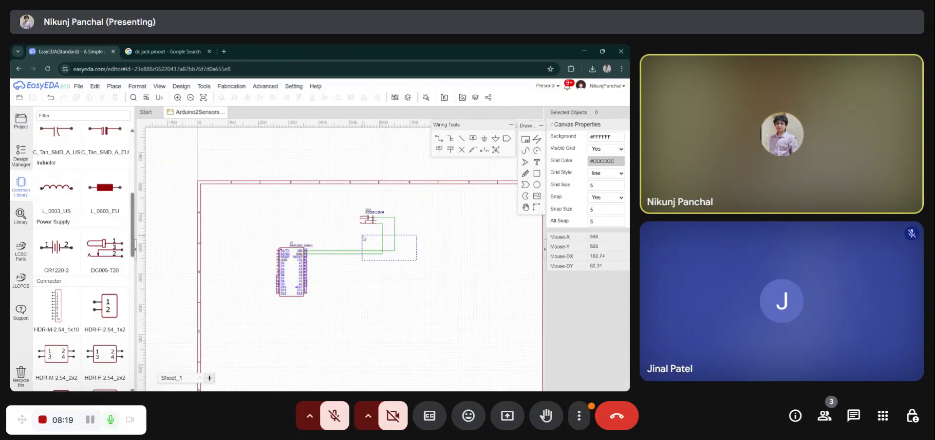
key("Delete")
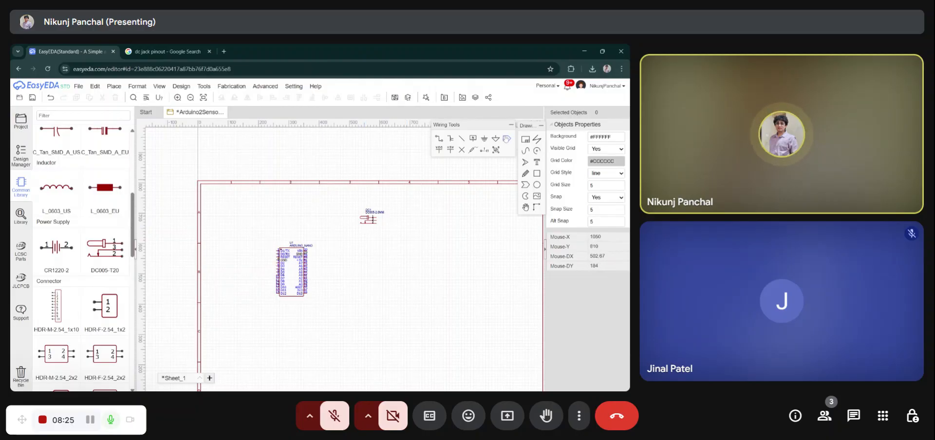
Step: Attach a net port to pin 1 of the DC1 jack, pointing away from the symbol, and name it Vcc
left_click(506, 139)
scroll(377, 214, "up", 4)
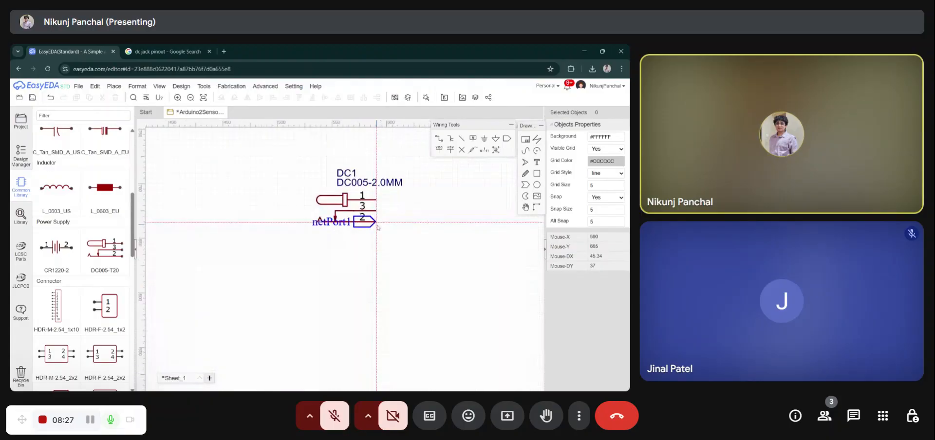
left_click(376, 200)
right_click(376, 201)
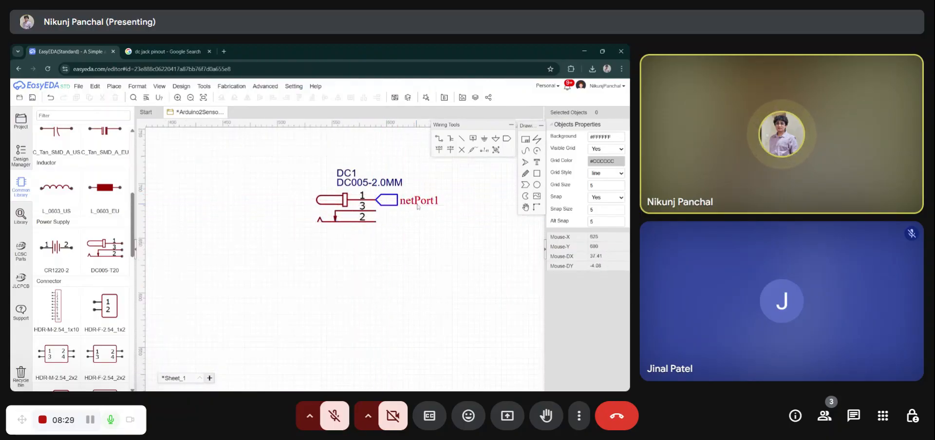
left_click(416, 204)
double_click(417, 205)
type("Vcc")
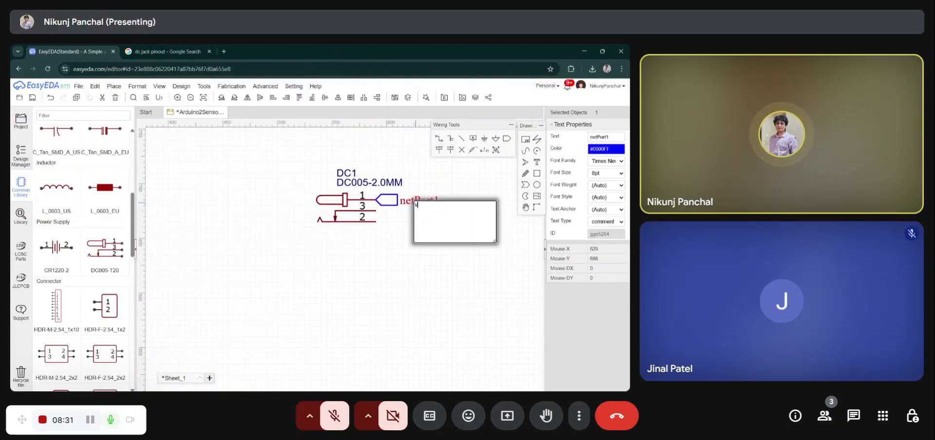
left_click(461, 220)
Step: Copy the Vcc net port onto the Arduino Nano's VIN pin 30 and save the schematic
scroll(461, 221, "down", 3)
left_click(427, 209)
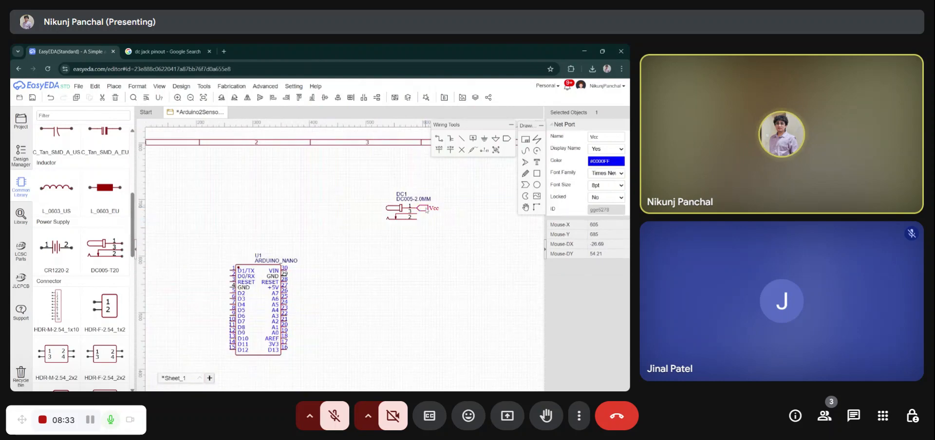
key("ctrl+c")
key("ctrl+v")
scroll(300, 264, "up", 4)
left_click(242, 293)
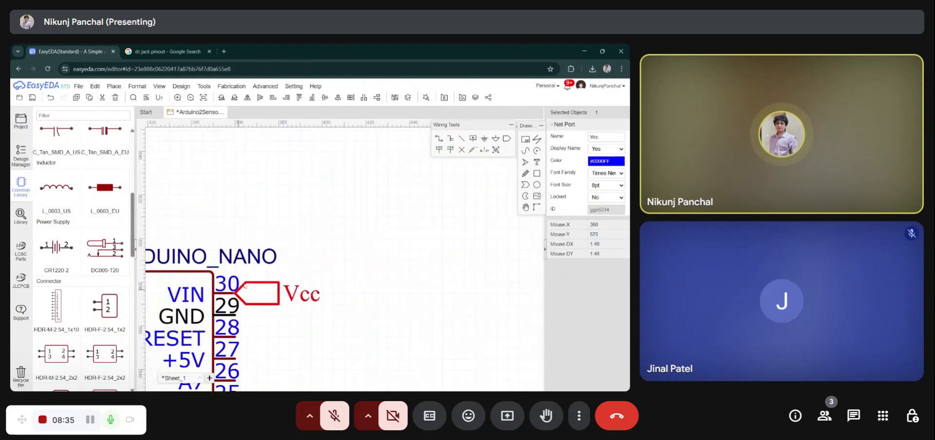
scroll(292, 207, "down", 5)
right_click_drag(313, 217, 307, 222)
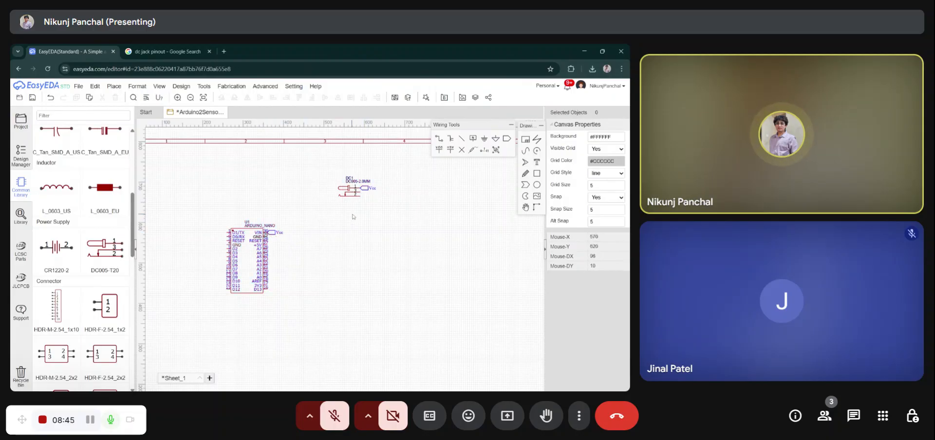
key("ctrl+s")
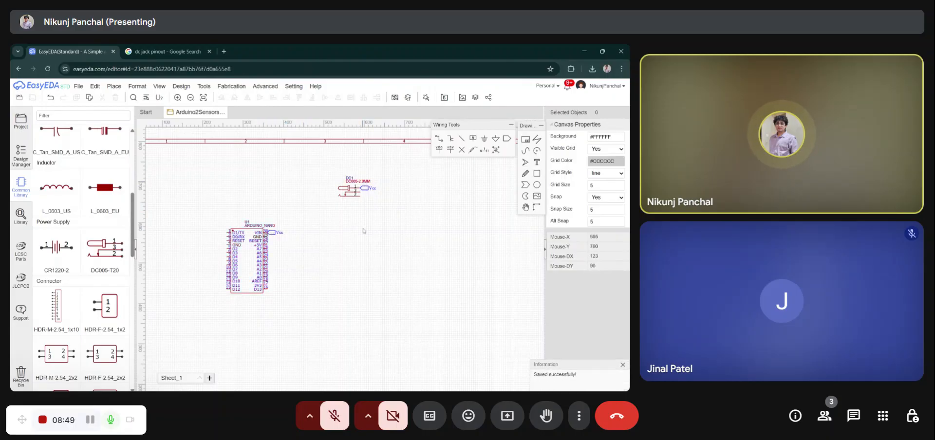
Step: Place another net port on pin 2 of the DC1 jack and rename it GND
scroll(360, 192, "up", 2)
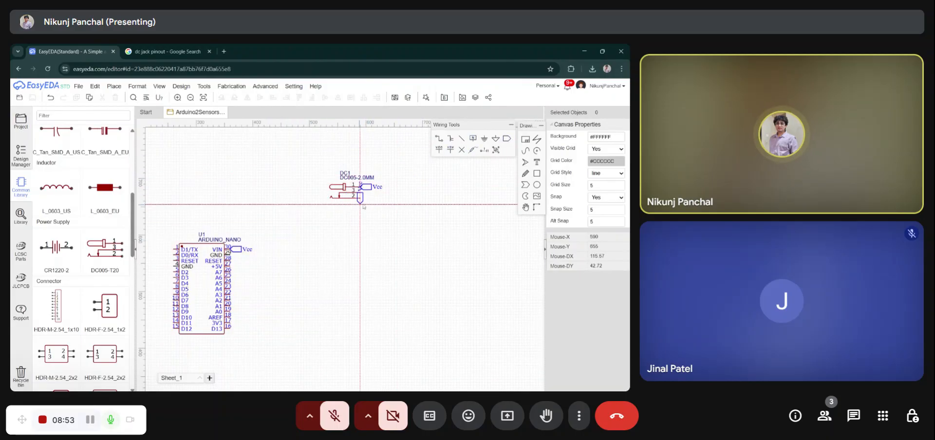
scroll(359, 205, "up", 6)
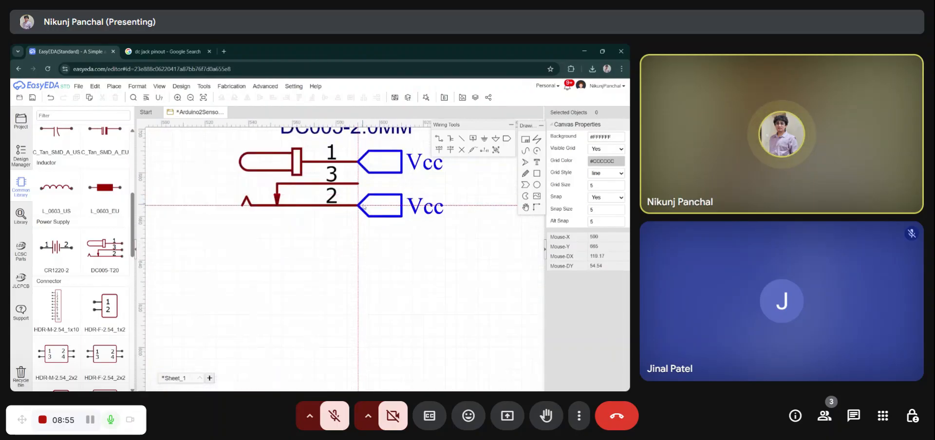
scroll(370, 208, "down", 8)
scroll(377, 206, "up", 7)
double_click(378, 207)
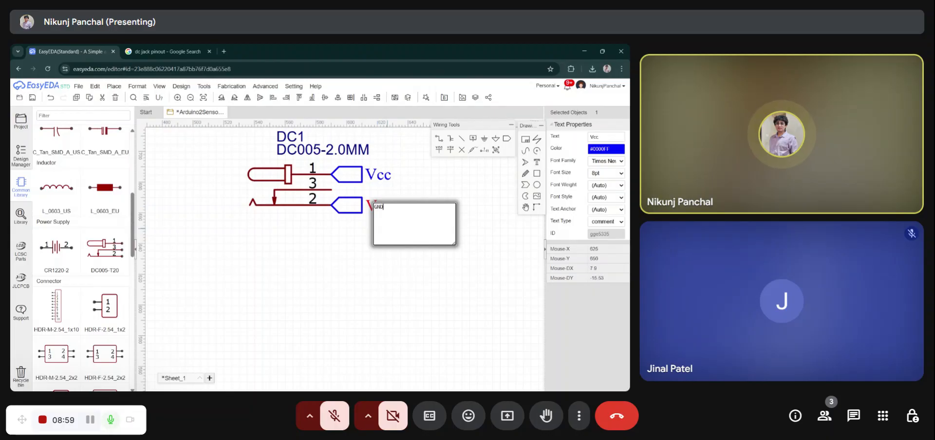
type("GND")
left_click(389, 251)
Step: Copy the jack's GND net port onto the Arduino Nano's GND pin 29
scroll(455, 229, "down", 3)
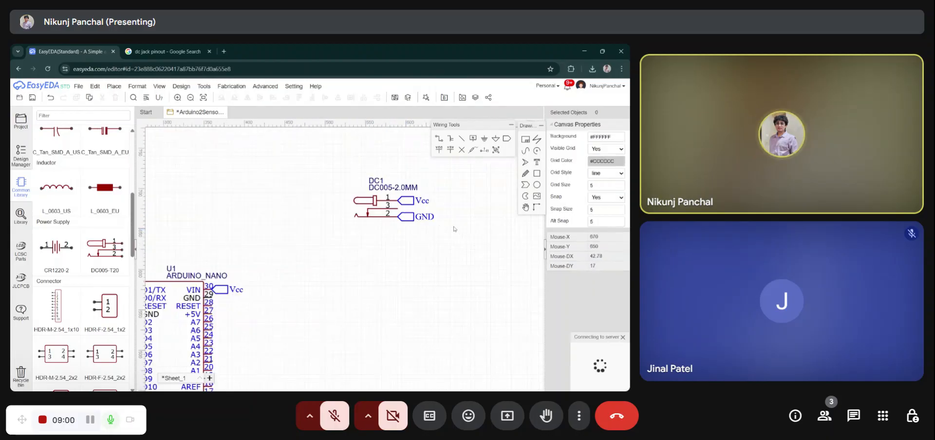
left_click(411, 221)
key("ctrl+c")
key("ctrl+v")
scroll(442, 216, "down", 5)
scroll(405, 230, "up", 5)
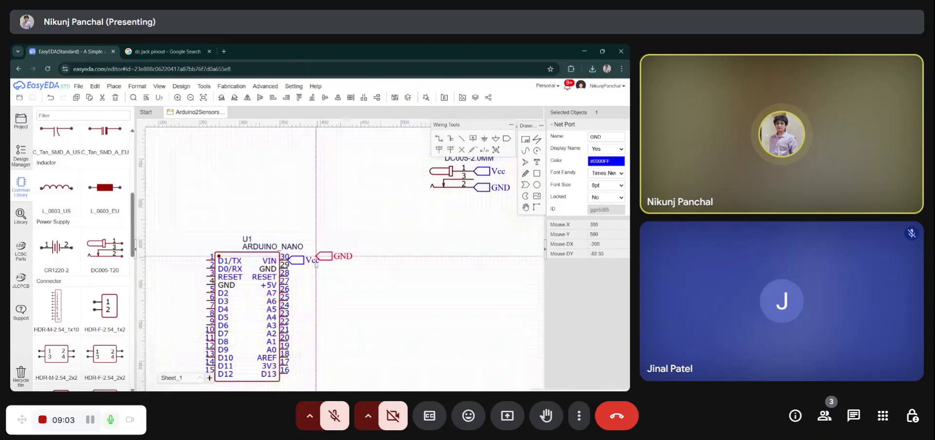
left_click(290, 268)
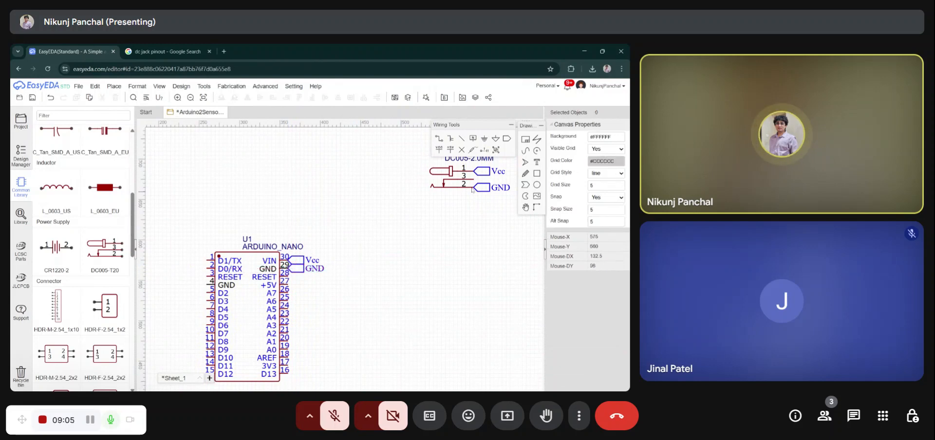
right_click_drag(450, 223, 422, 238)
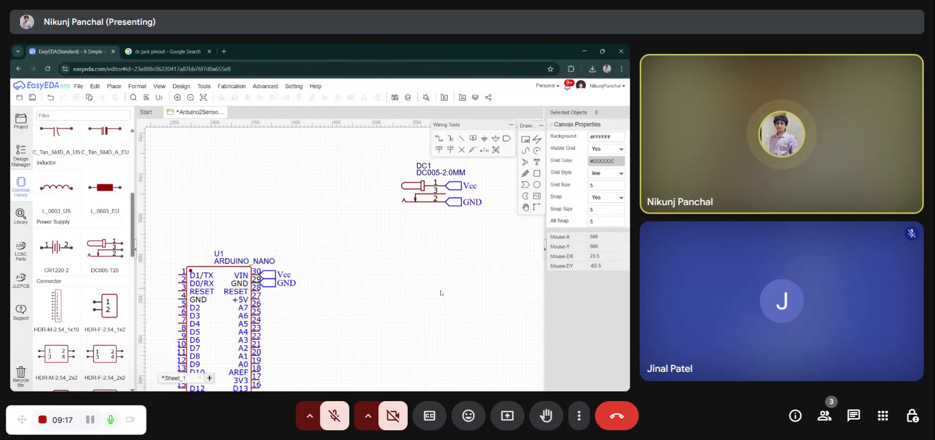
Step: Review the Vcc and GND net ports on the jack and the Nano, and save the schematic
scroll(384, 269, "down", 3)
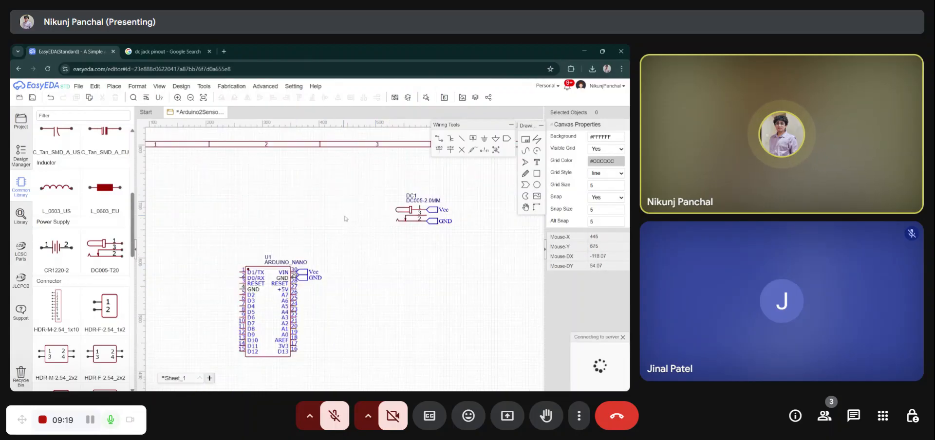
scroll(348, 219, "down", 1)
scroll(360, 225, "up", 1)
key("ctrl+s")
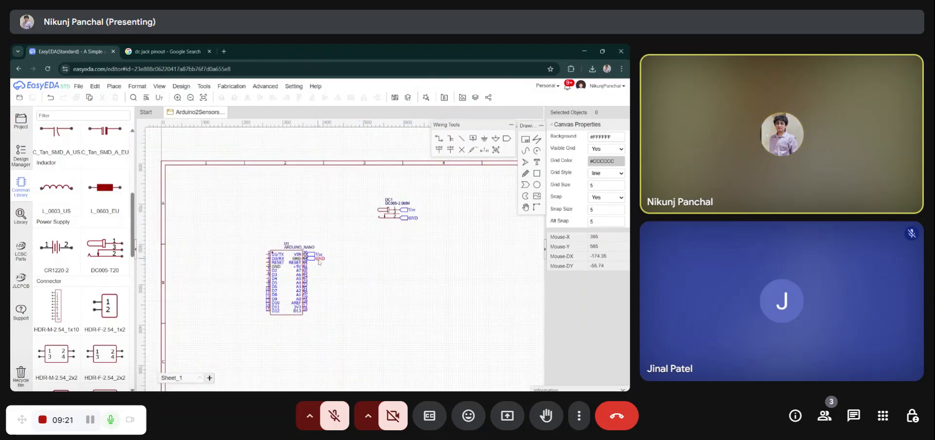
scroll(341, 232, "up", 1)
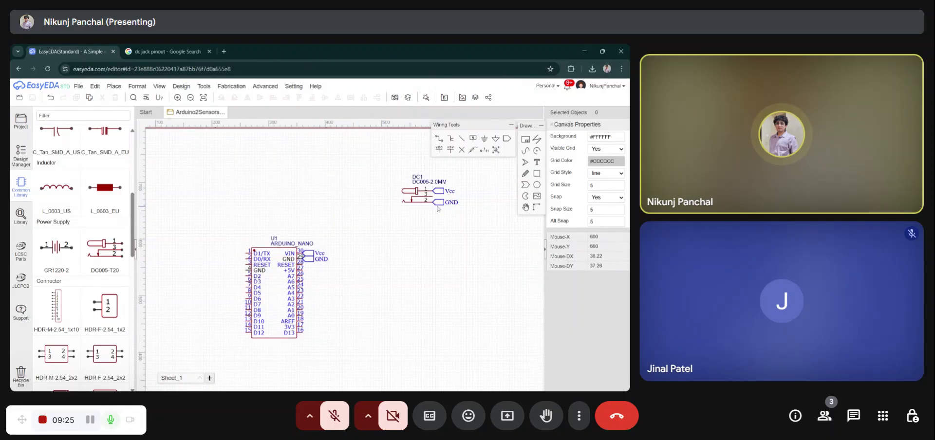
scroll(388, 216, "up", 1)
scroll(386, 219, "down", 2)
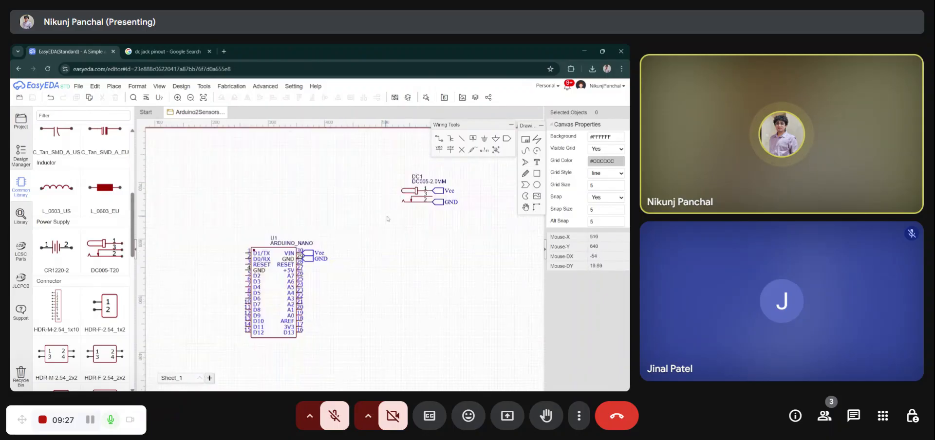
key("ctrl+s")
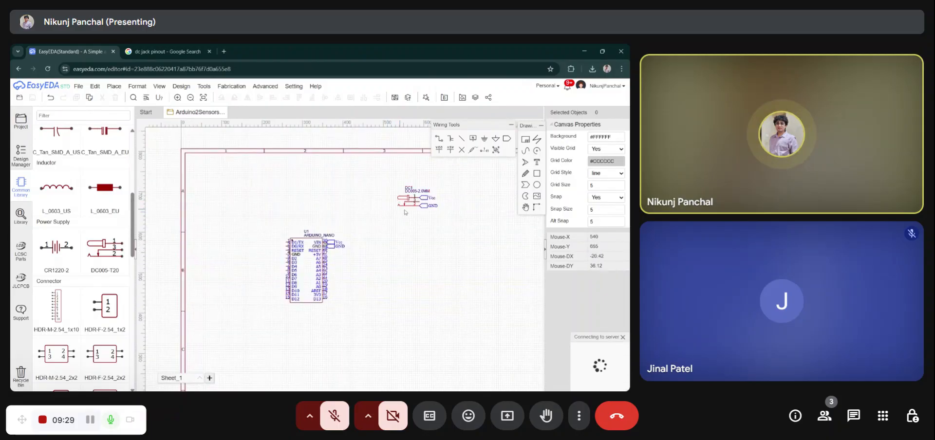
Step: Shift the Arduino Nano with its net ports left and slightly down, and move the DC1 jack with its net ports slightly left
scroll(406, 222, "down", 2)
scroll(384, 275, "up", 1)
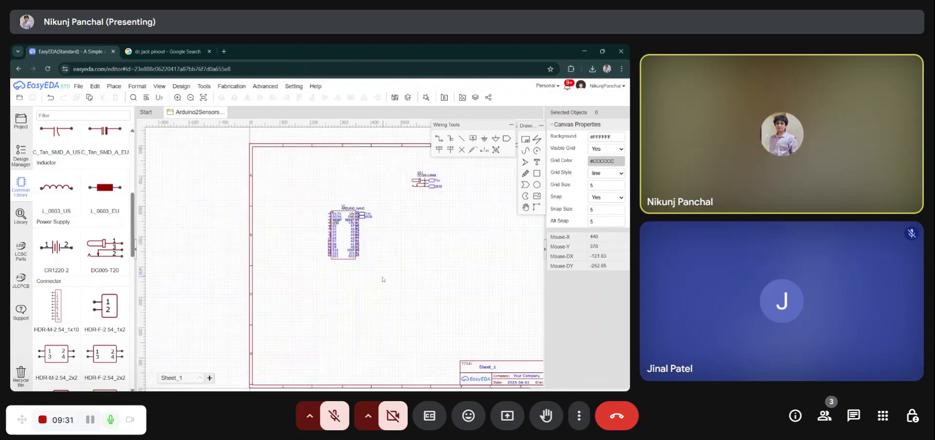
left_click_drag(384, 278, 309, 192)
left_click_drag(338, 235, 308, 246)
left_click_drag(464, 213, 394, 162)
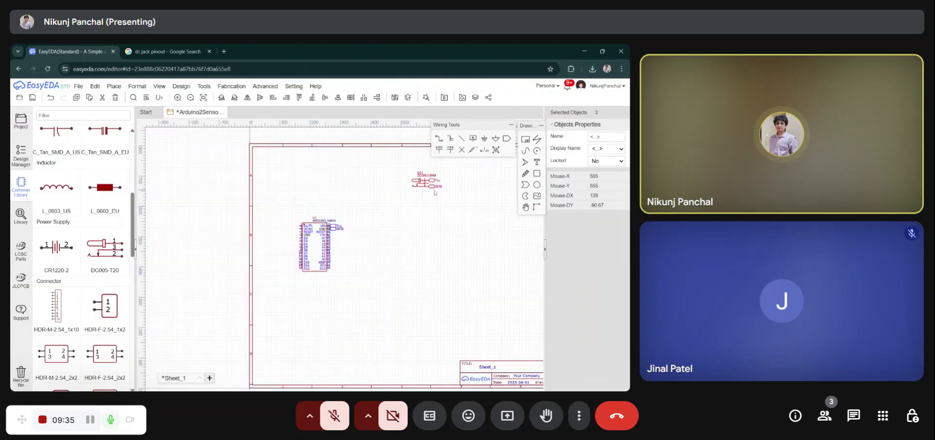
left_click_drag(434, 186, 424, 186)
left_click(417, 203)
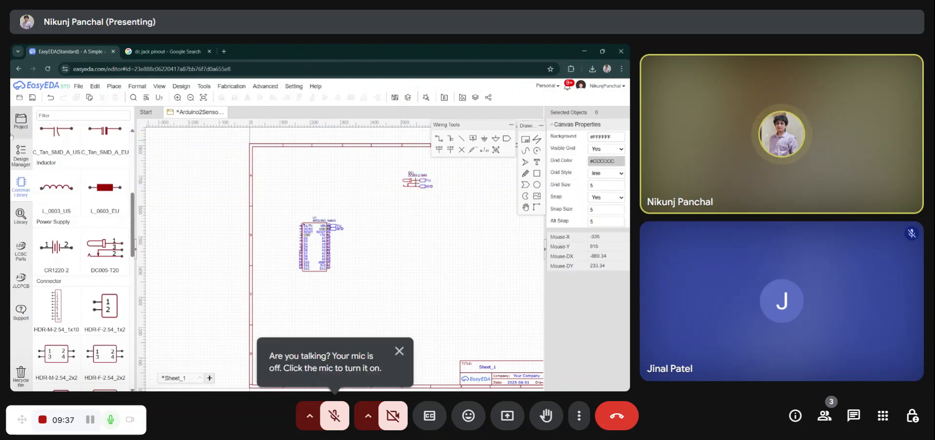
Step: Open Sheet_1 of the Microbit Extension Kit V1 project from the project list
left_click(26, 131)
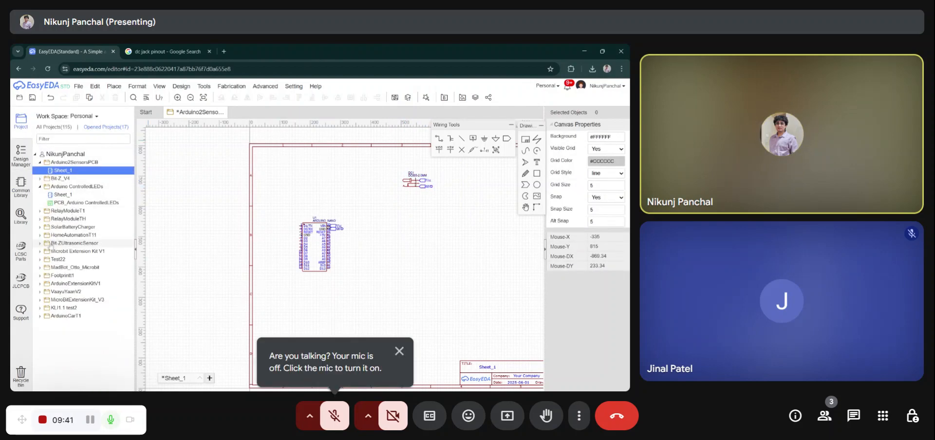
left_click(400, 350)
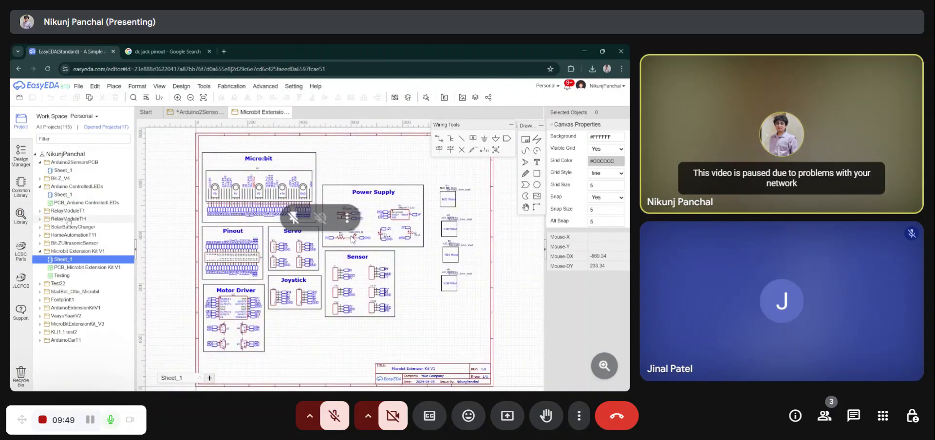
Step: Examine how the Microbit Extension Kit V1 schematic groups its parts into titled, framed sections, and close that sheet
left_click(347, 220)
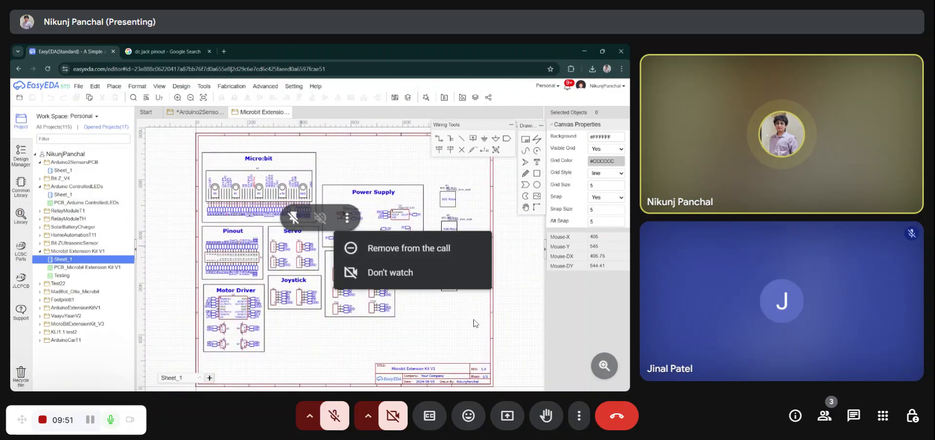
left_click(425, 340)
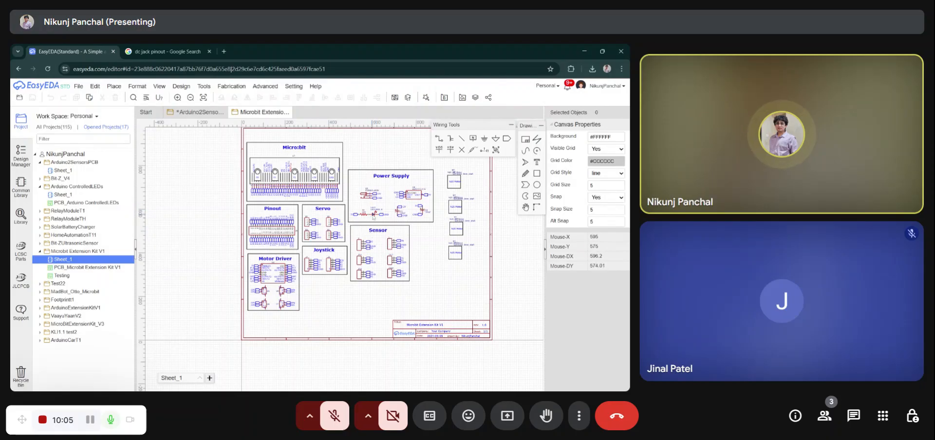
scroll(373, 213, "up", 3)
scroll(360, 219, "down", 2)
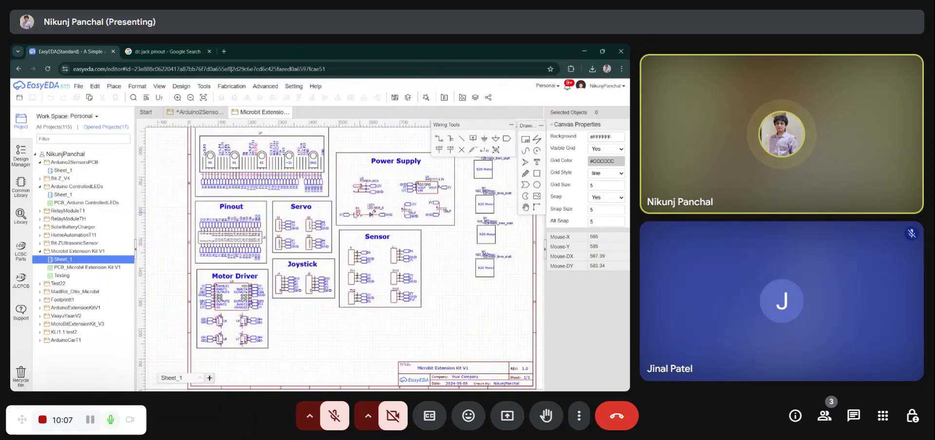
scroll(370, 220, "down", 2)
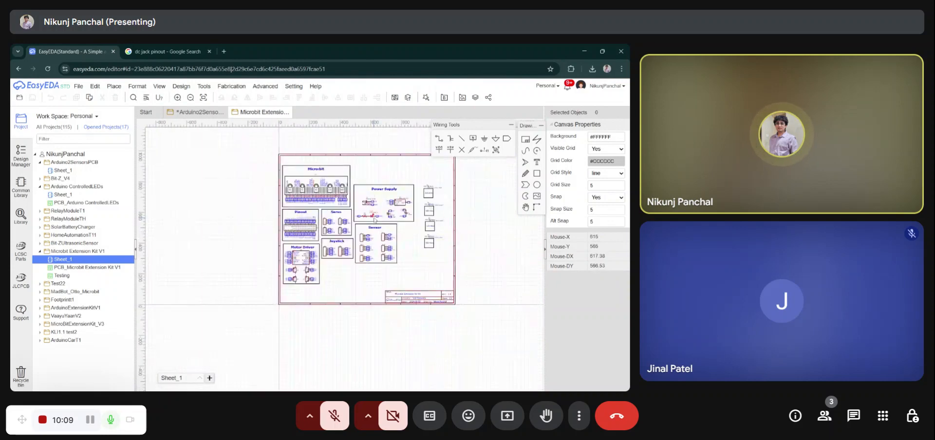
scroll(374, 220, "up", 1)
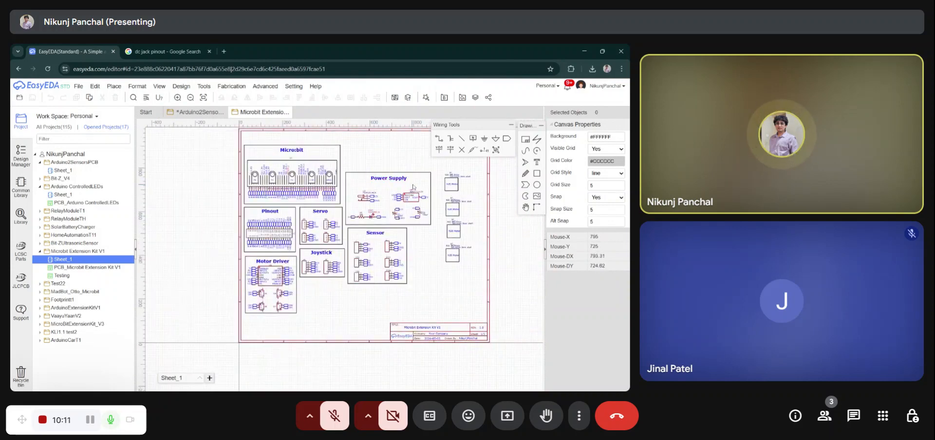
scroll(425, 206, "up", 2)
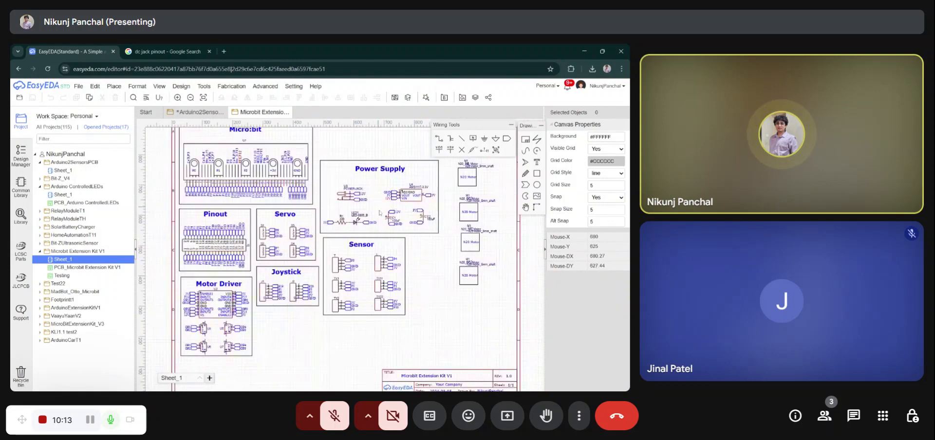
scroll(380, 213, "down", 2)
scroll(352, 171, "up", 3)
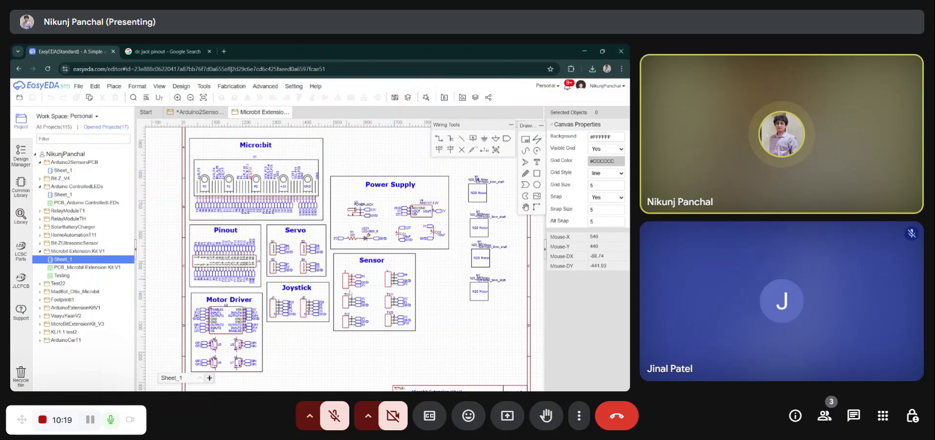
scroll(297, 292, "down", 3)
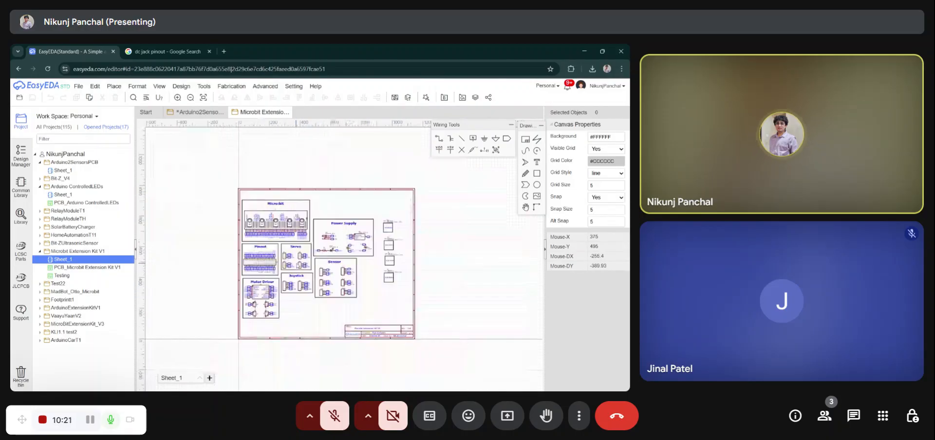
scroll(307, 254, "up", 3)
scroll(256, 258, "down", 2)
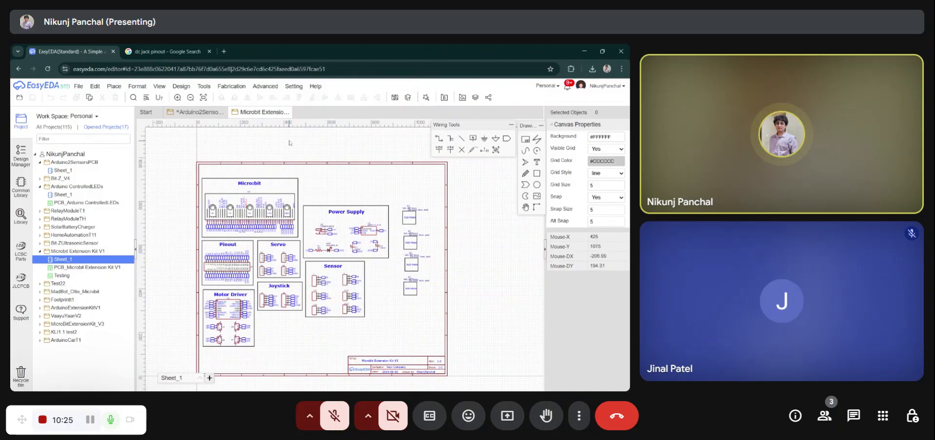
left_click(287, 112)
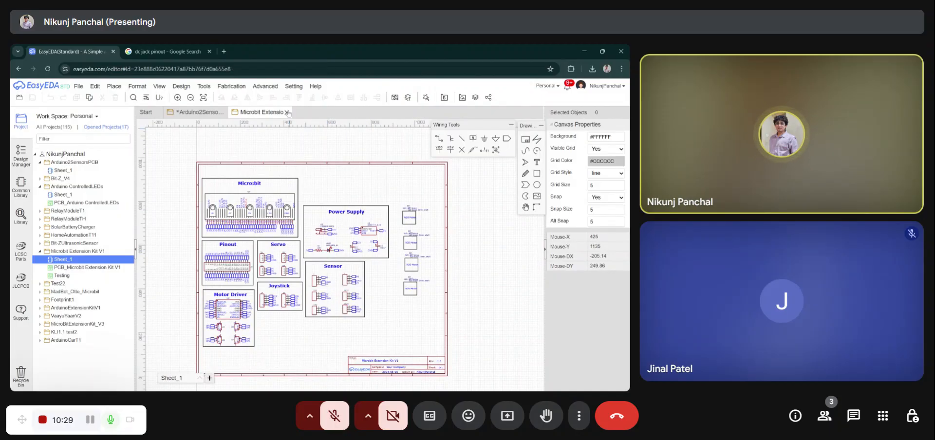
Step: Place a text label above the Arduino Nano and format it as 16pt bold
scroll(314, 226, "up", 4)
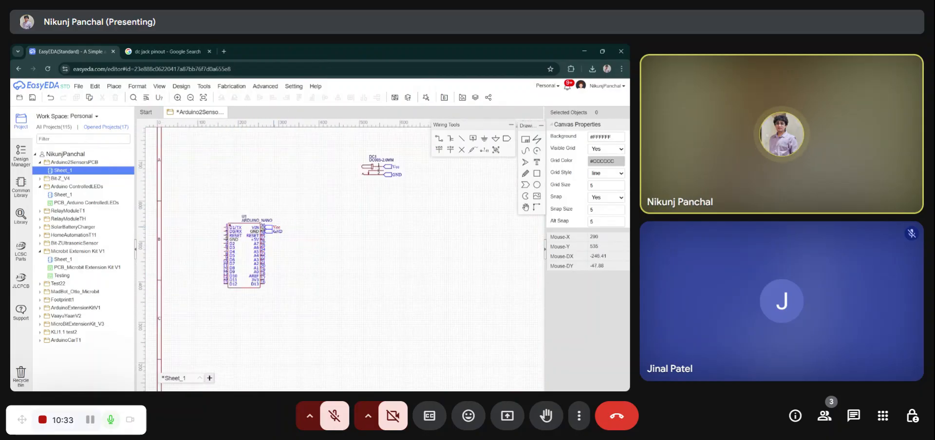
scroll(266, 224, "down", 2)
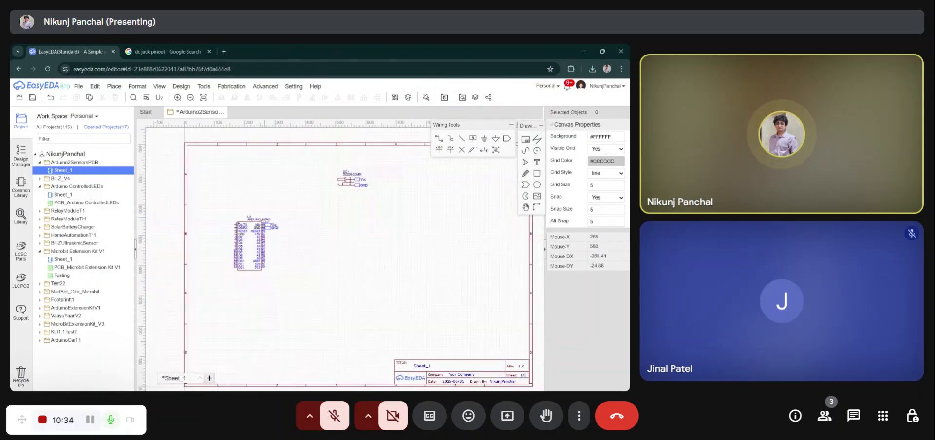
left_click(536, 163)
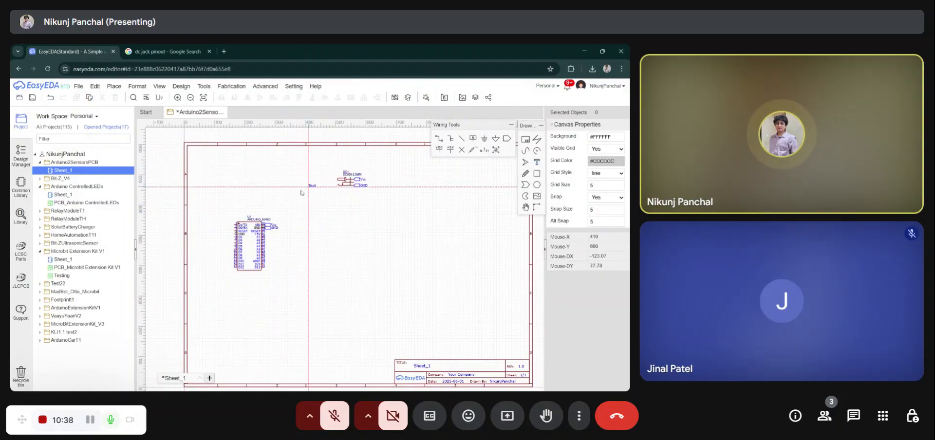
left_click(247, 210)
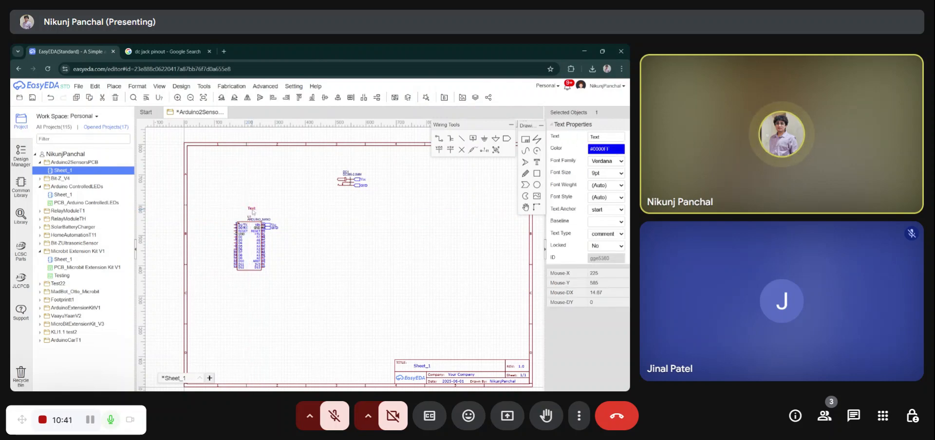
left_click(612, 180)
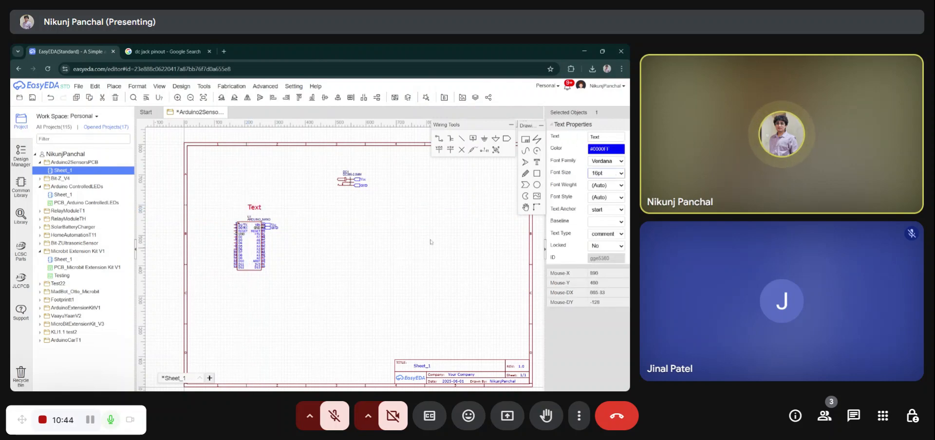
left_click(614, 189)
left_click(607, 220)
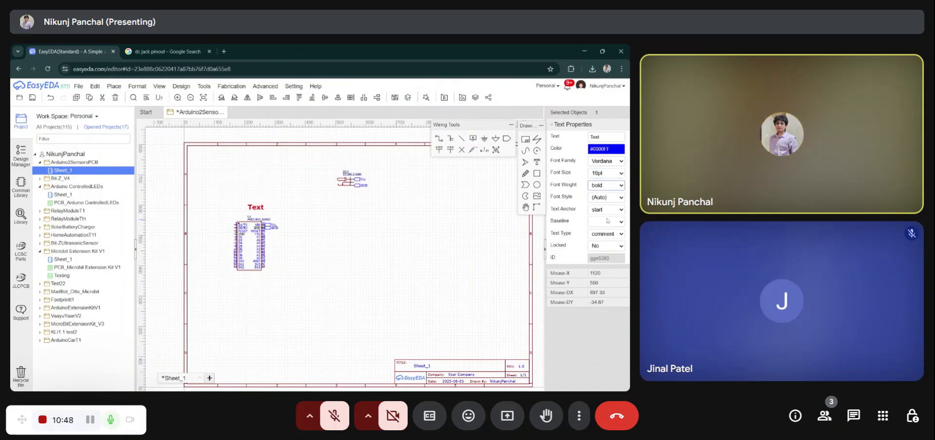
Step: Change the label's text to "Arduino" and move it slightly left, above the Nano
double_click(262, 208)
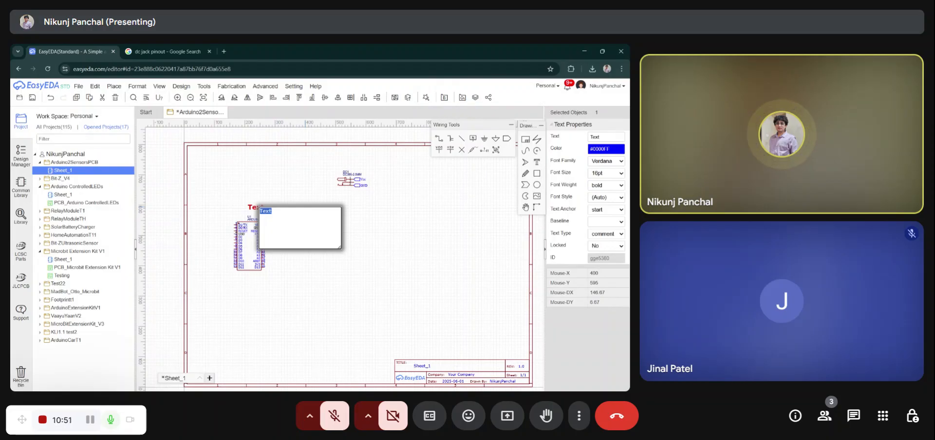
type("Arduino")
key("Return")
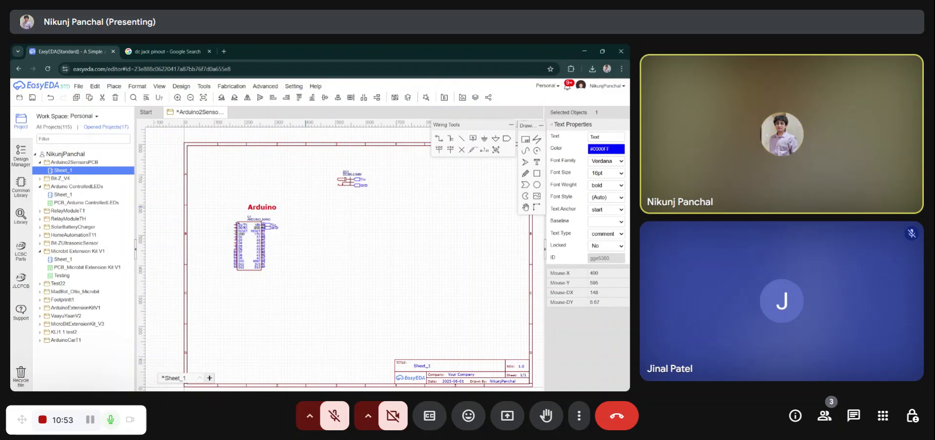
left_click_drag(274, 207, 263, 209)
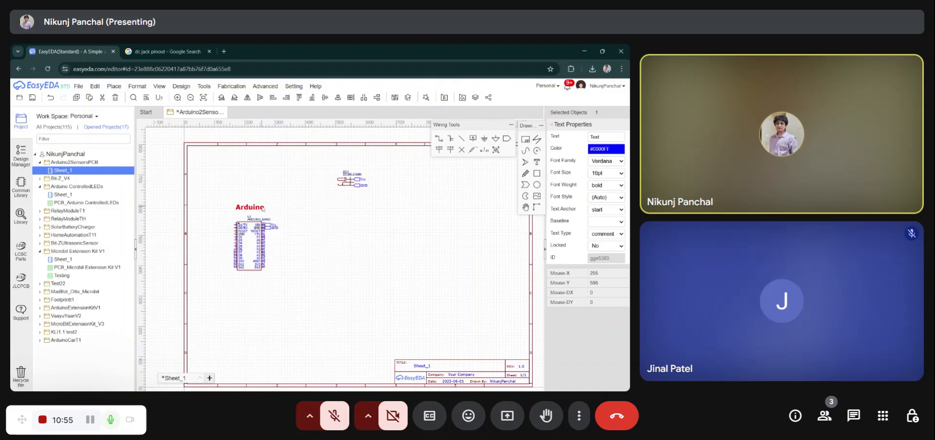
Step: Copy the Arduino label above the DC1 jack and change the copy's text to "Power"
key("ctrl+c")
key("ctrl+v")
left_click(341, 162)
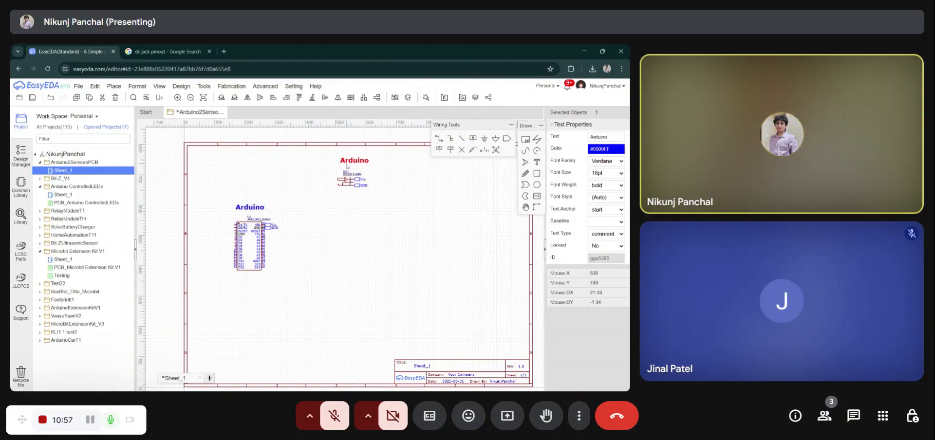
double_click(348, 161)
type("Powe")
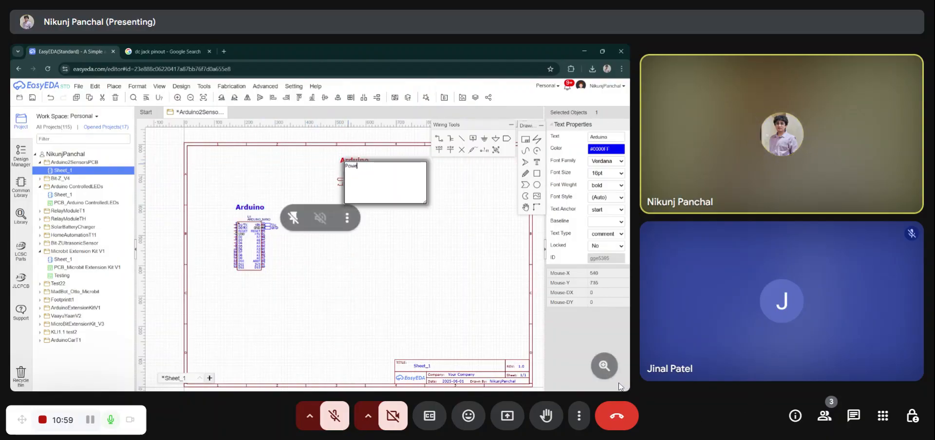
type("r")
key("Return")
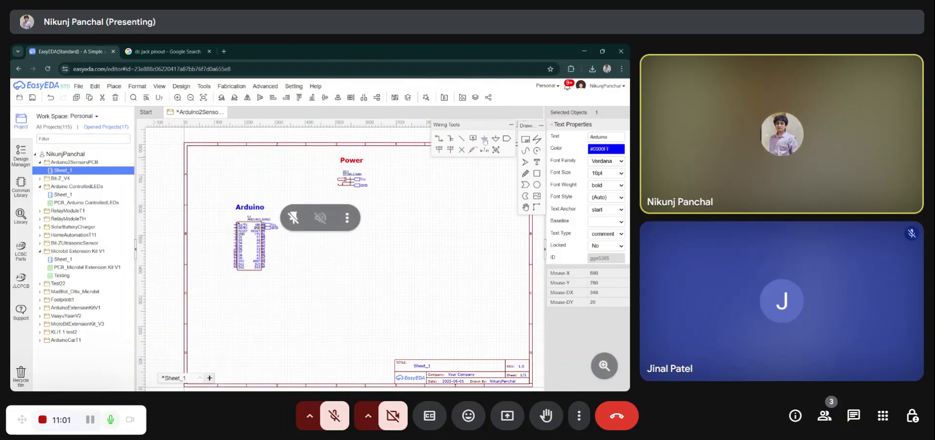
Step: Draw one rectangle around the Arduino label and Nano, and another around the Power label and DC1 jack
left_click(346, 148)
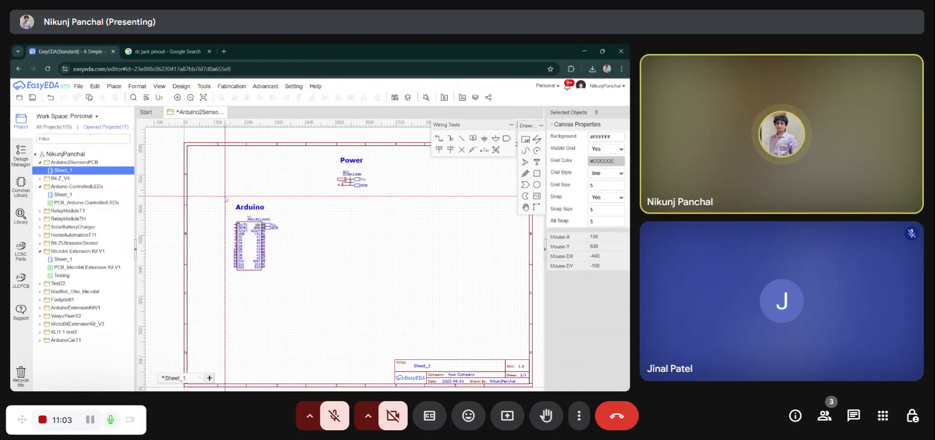
left_click_drag(226, 199, 285, 268)
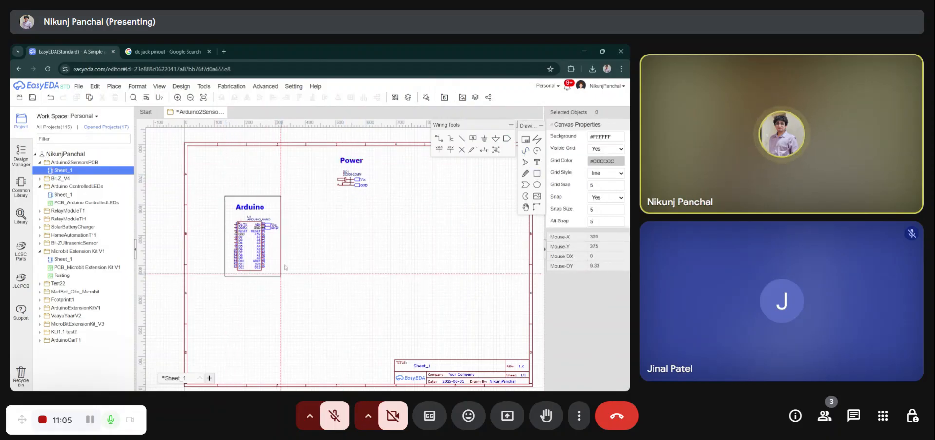
left_click_drag(330, 151, 373, 193)
Step: Move the framed Arduino block to the sheet's upper-left corner, place the framed Power block just right of it, and save the schematic
left_click_drag(307, 277, 211, 178)
left_click_drag(246, 239, 214, 197)
left_click(323, 208)
left_click_drag(391, 228, 320, 148)
left_click_drag(362, 187, 294, 198)
left_click(361, 209)
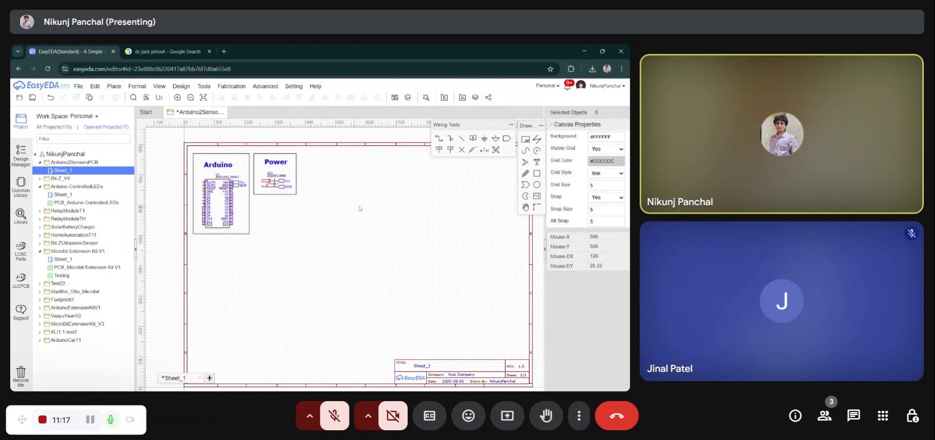
scroll(409, 204, "down", 3)
scroll(377, 197, "up", 3)
right_click_drag(376, 195, 364, 203)
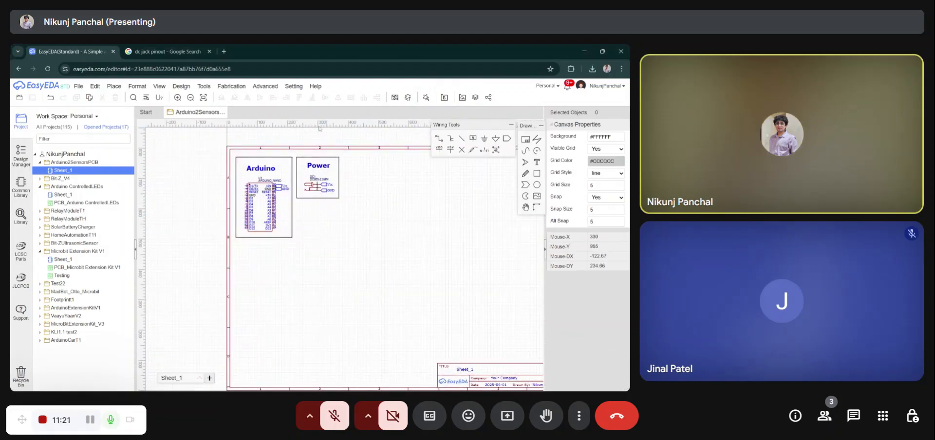
Step: Search Google in a new browser tab for "ultrasonic sensor" and show the image results
left_click(224, 51)
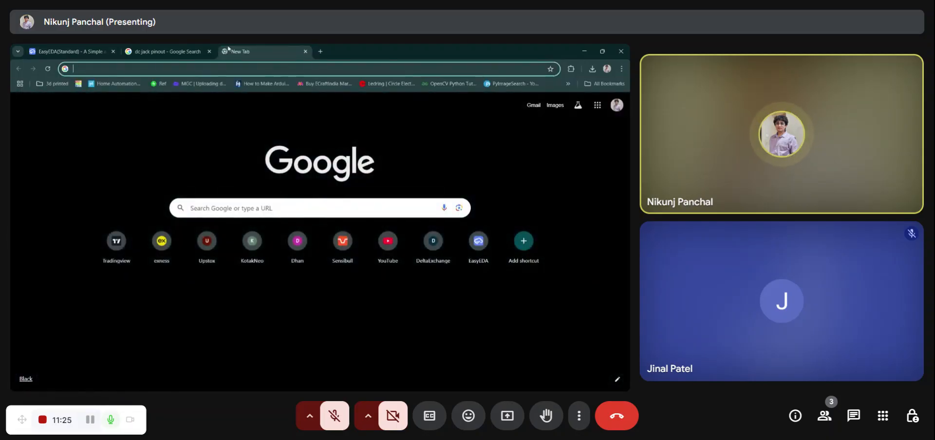
type("h")
key("BackSpace")
key("BackSpace")
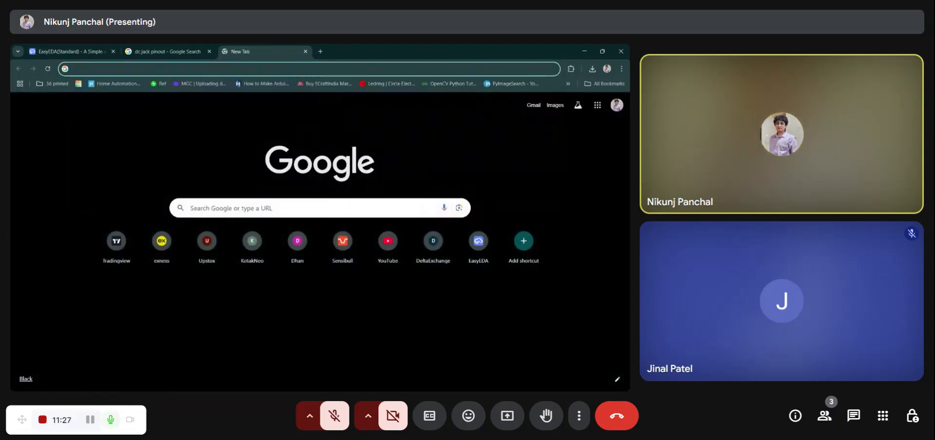
type("ultrasonic s")
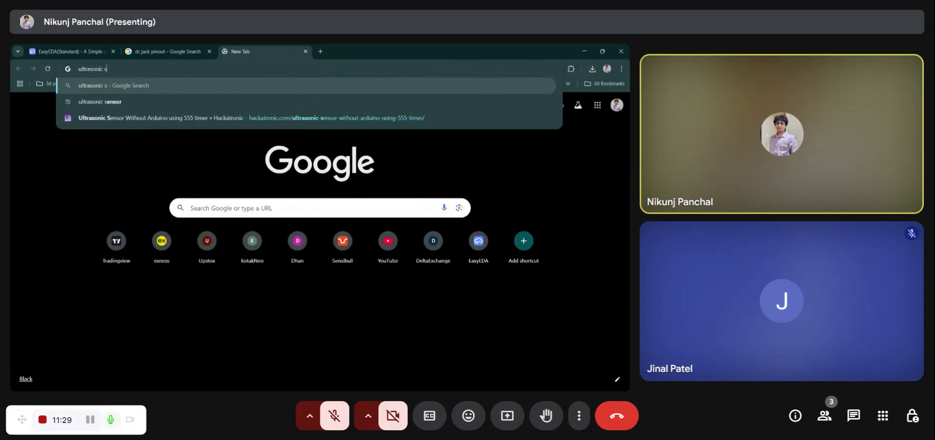
type("ensor")
key("Return")
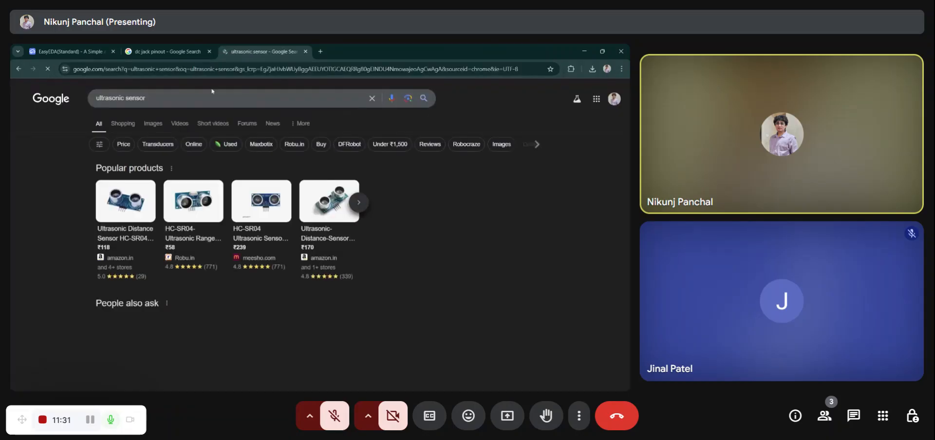
left_click(150, 125)
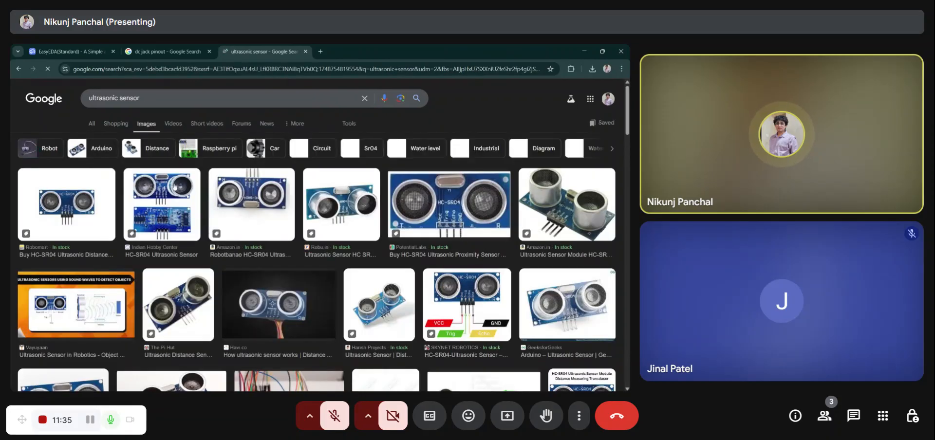
Step: Examine the HC-SR04 pin labels in the PotentialLabs and GeeksforGeeks sensor images, and return to the EasyEDA schematic
left_click(94, 50)
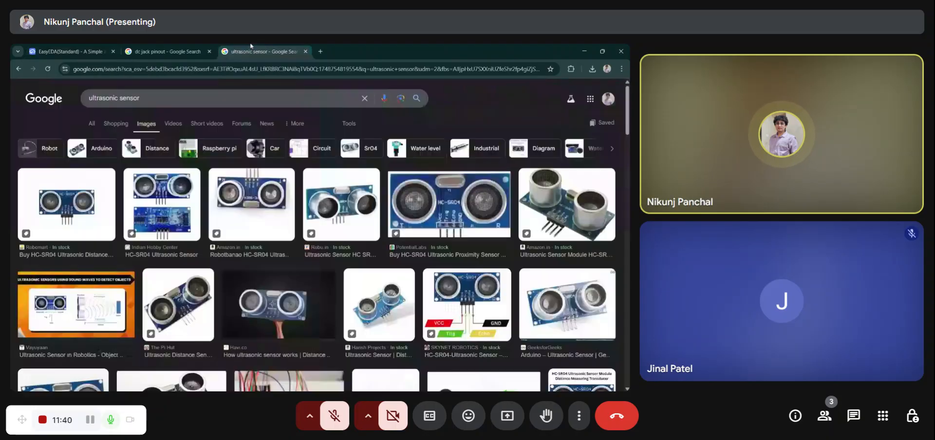
left_click(261, 51)
left_click(440, 218)
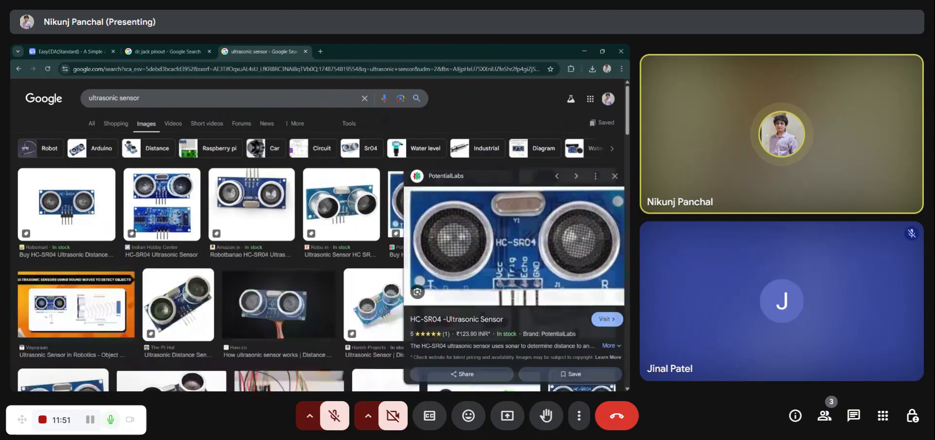
left_click(564, 316)
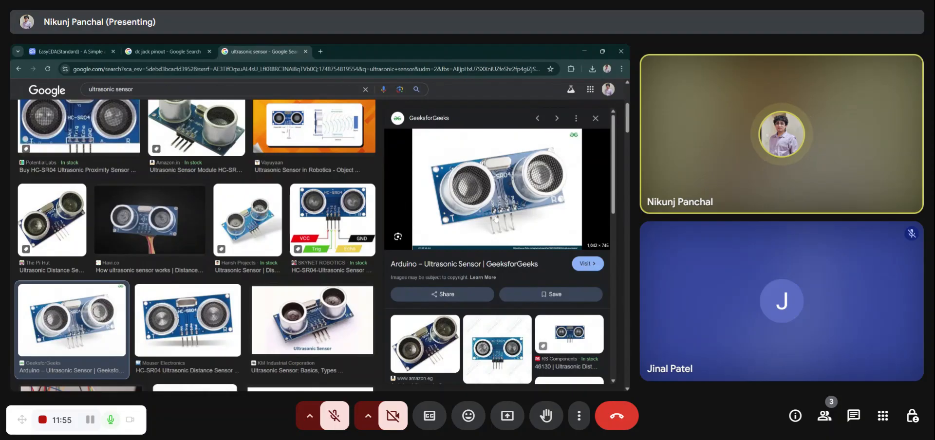
left_click(55, 50)
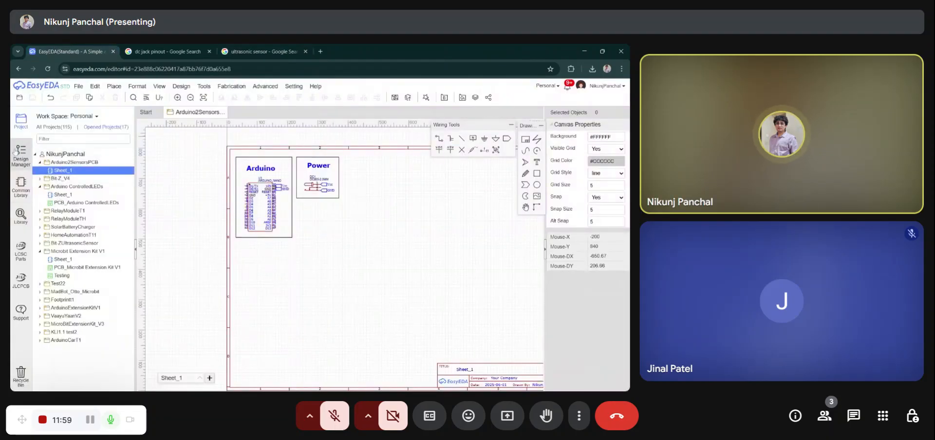
Step: Place a four-pin HDR-F-2.54_1x4 female header from the common library in the empty area below the Power block
left_click(21, 188)
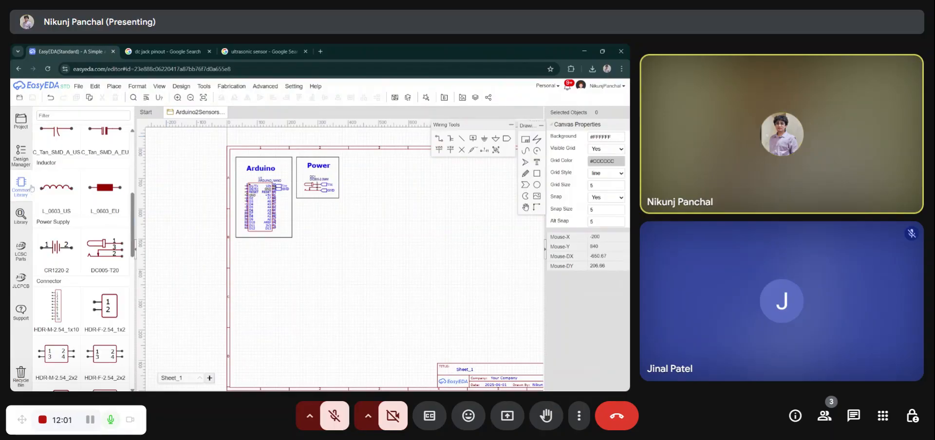
scroll(65, 183, "up", 5)
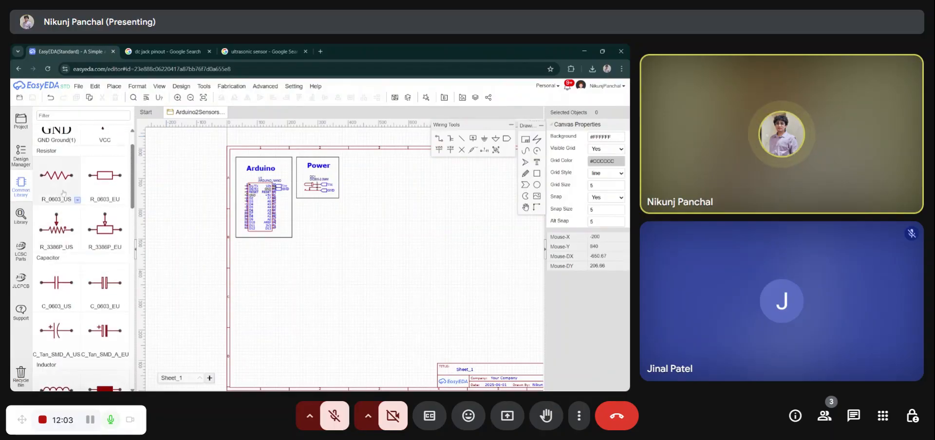
scroll(53, 161, "down", 5)
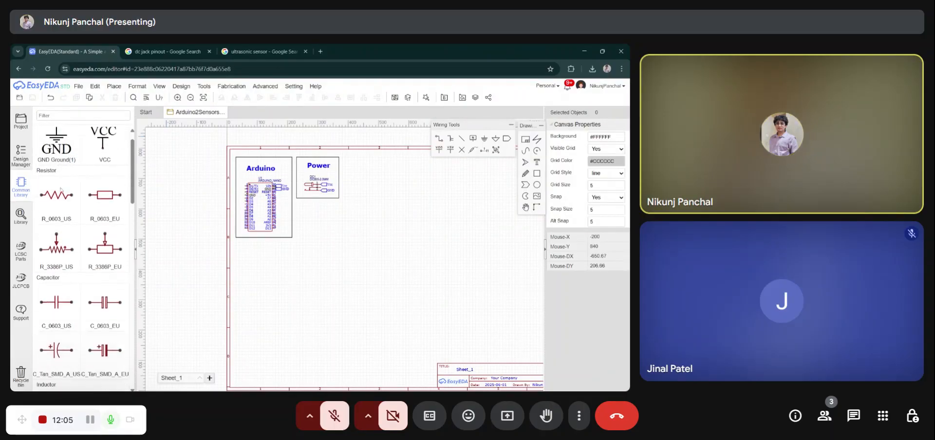
scroll(61, 190, "down", 3)
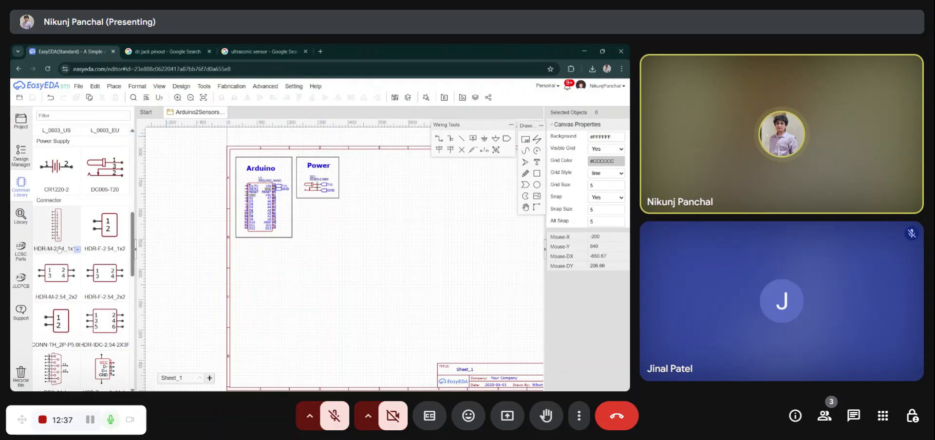
left_click(127, 249)
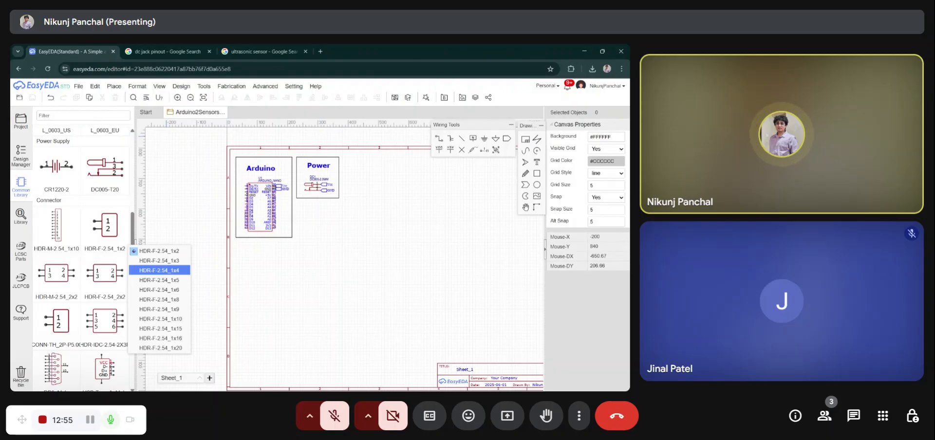
left_click(159, 270)
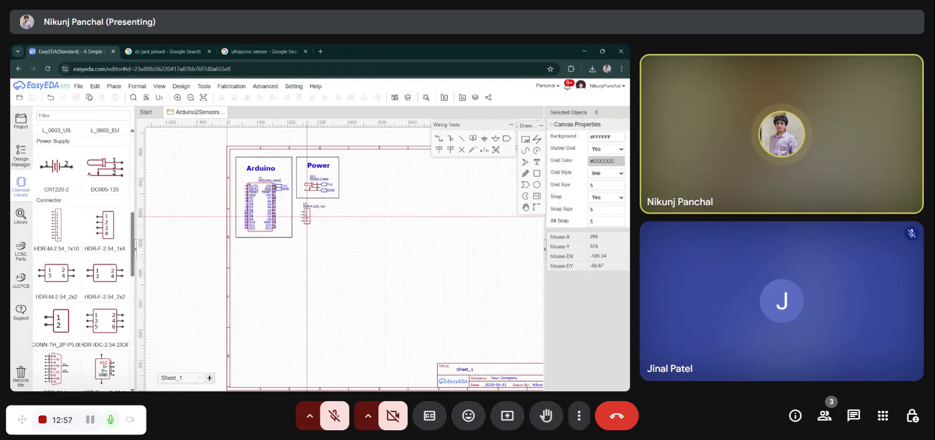
left_click(341, 232)
key("Escape")
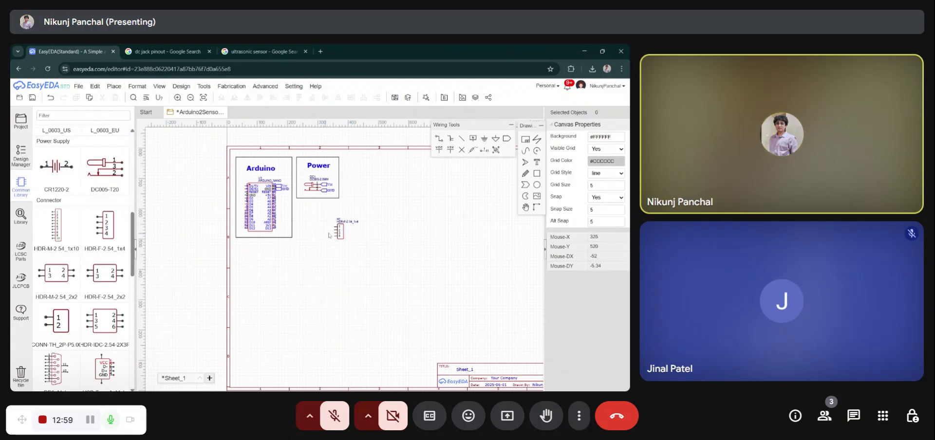
Step: Delete the header's part-name text, centre its H1 designator just above the body, and flip the header so its pins face right
scroll(354, 221, "up", 5)
left_click(356, 215)
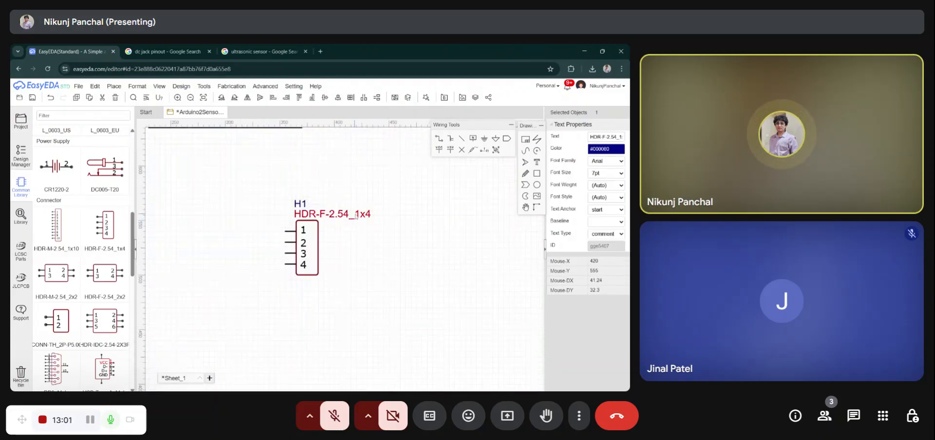
key("Delete")
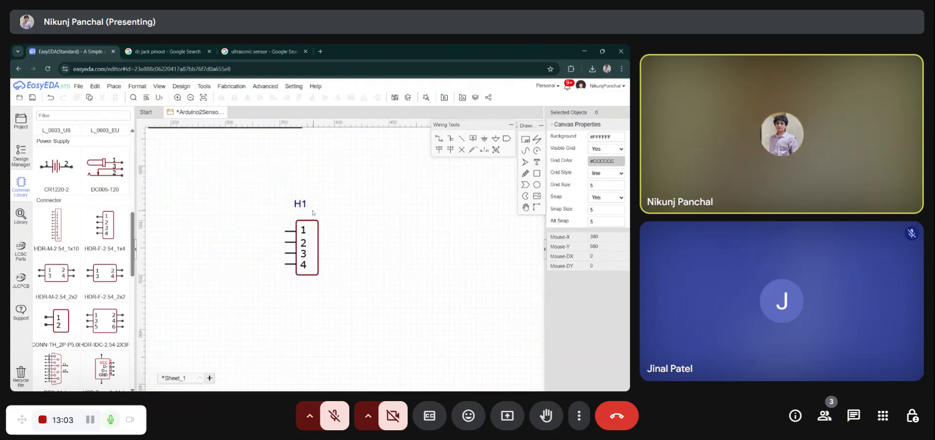
left_click_drag(301, 204, 308, 216)
left_click(314, 238)
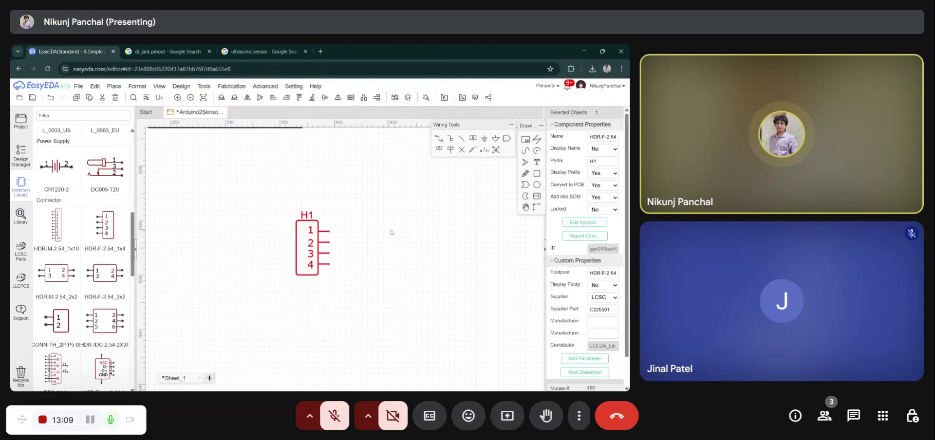
left_click(404, 238)
Step: Check the pin order in the ultrasonic sensor image, and examine the Arduino Nano and DC jack connections in the schematic
scroll(419, 245, "down", 5)
scroll(379, 202, "up", 4)
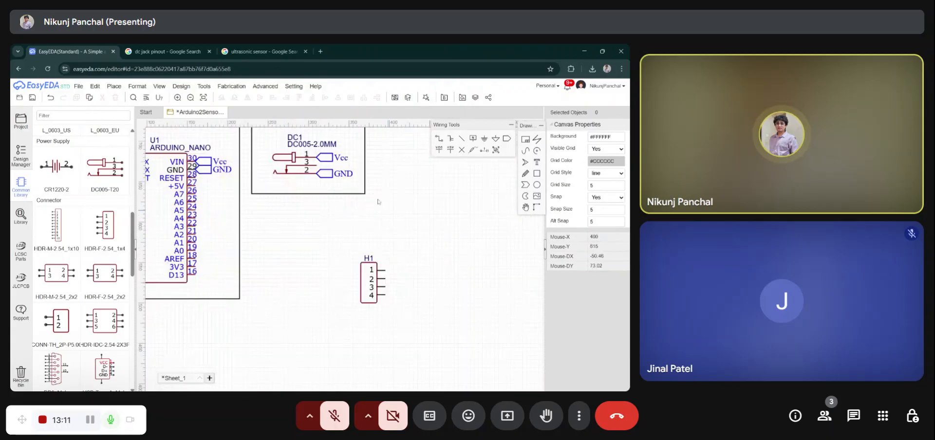
left_click(263, 51)
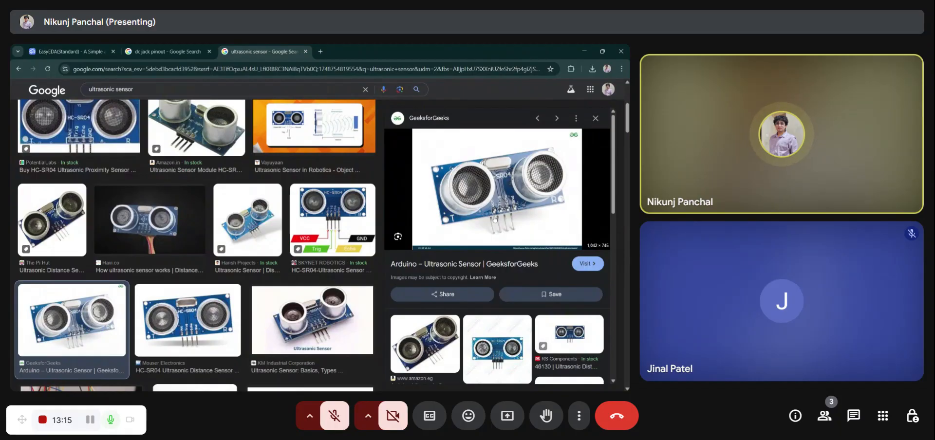
left_click(68, 51)
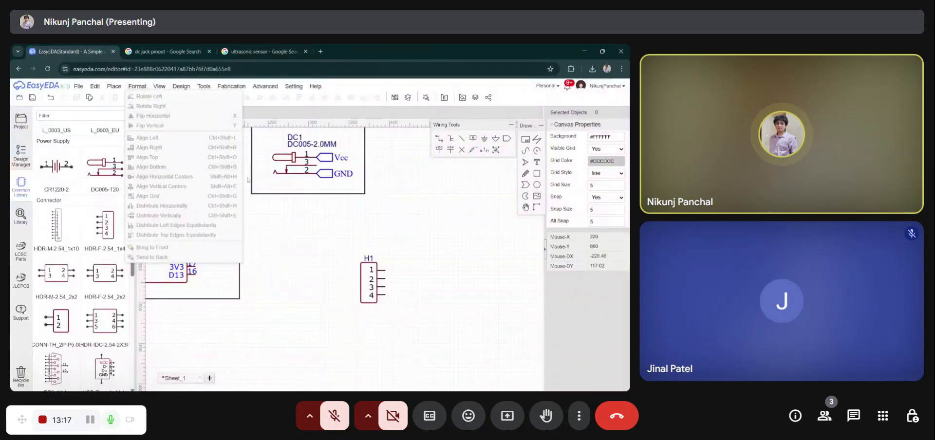
scroll(345, 222, "down", 2)
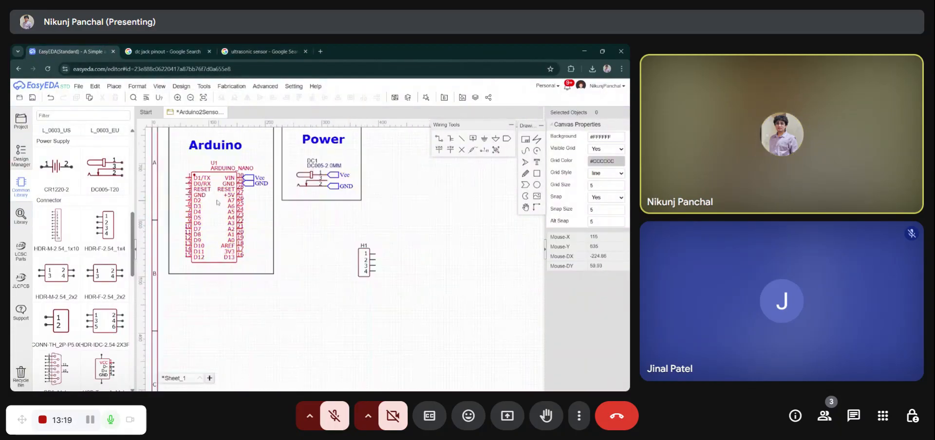
scroll(228, 194, "up", 2)
scroll(339, 202, "down", 2)
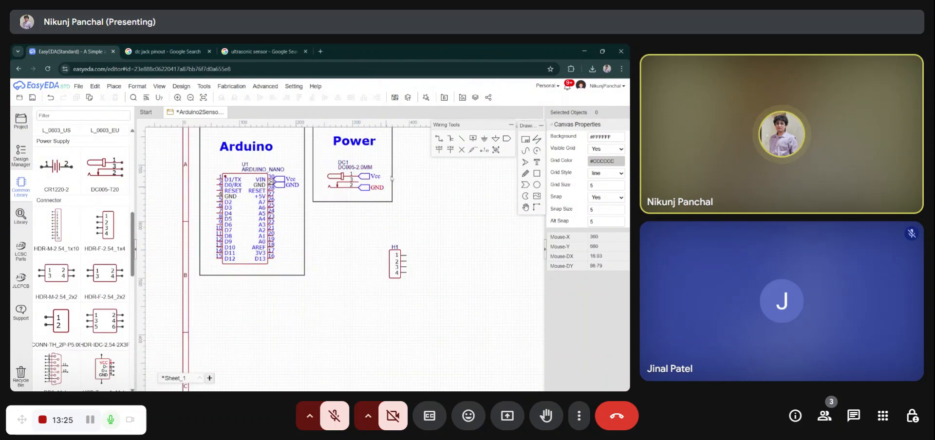
scroll(347, 177, "down", 1)
scroll(355, 189, "up", 2)
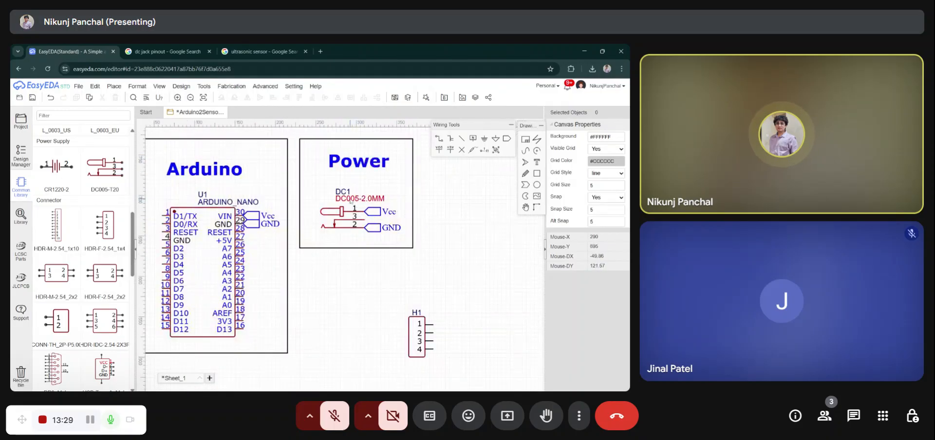
scroll(351, 191, "down", 1)
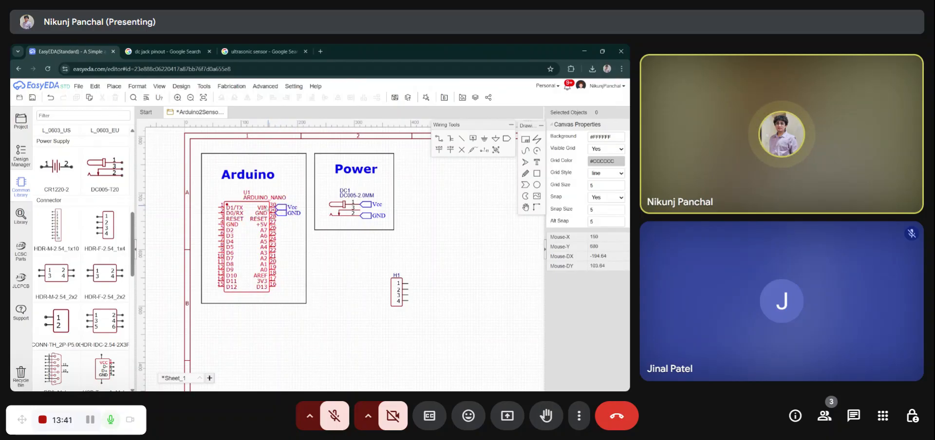
scroll(253, 211, "up", 2)
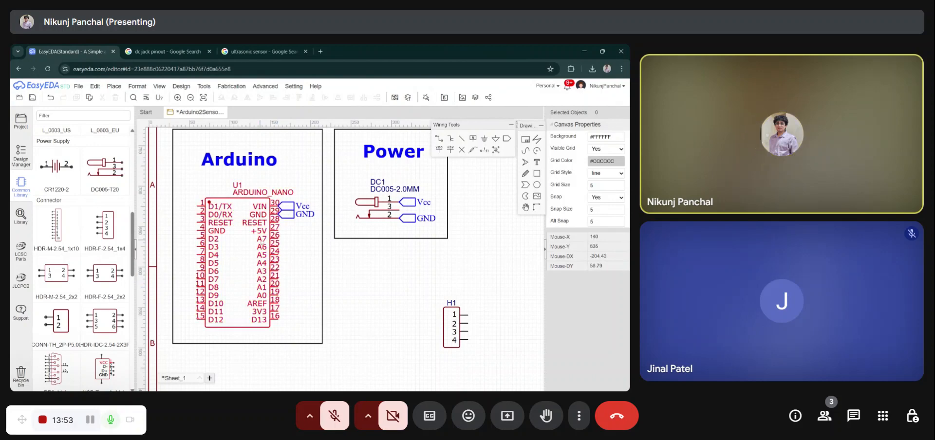
scroll(260, 246, "down", 2)
scroll(290, 243, "up", 2)
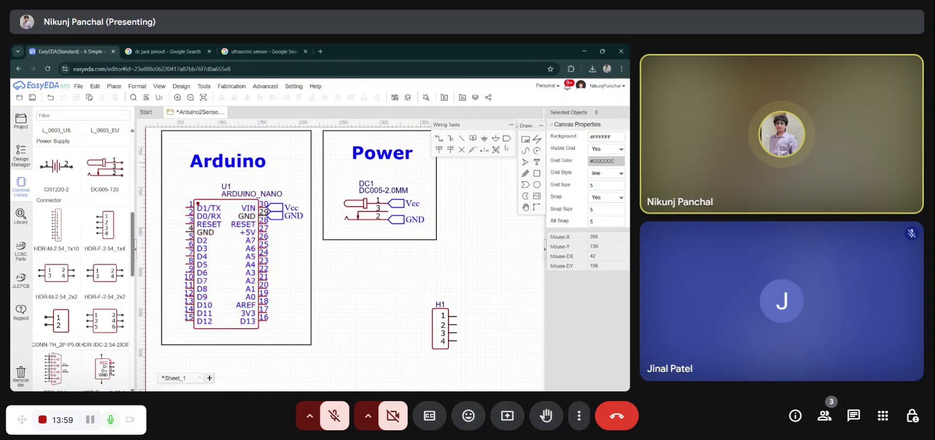
Step: Add a net port to the Nano's +5V pin and name it 5V
left_click(506, 139)
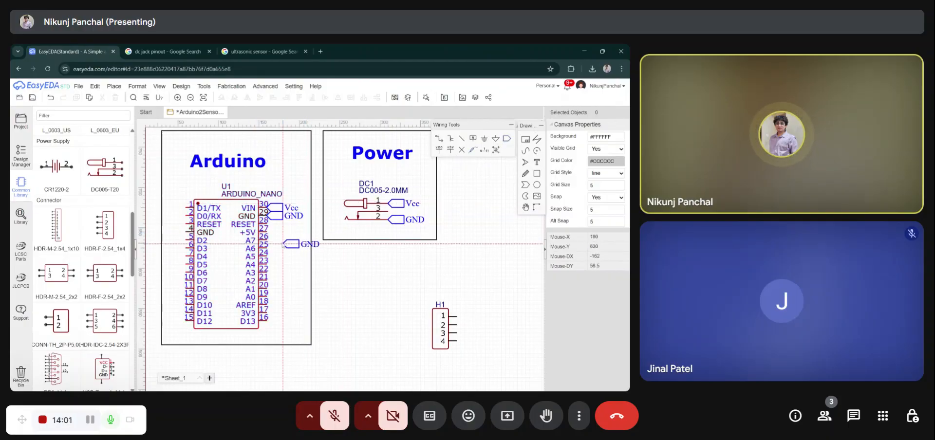
left_click(271, 231)
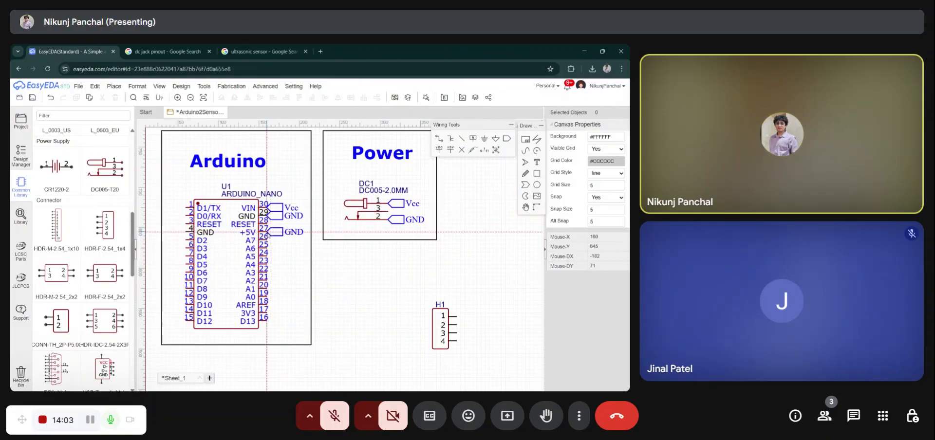
double_click(295, 233)
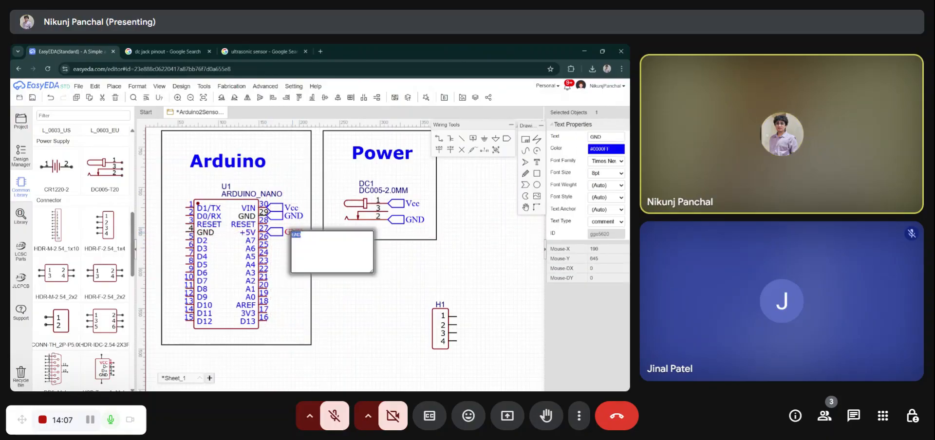
left_click(412, 270)
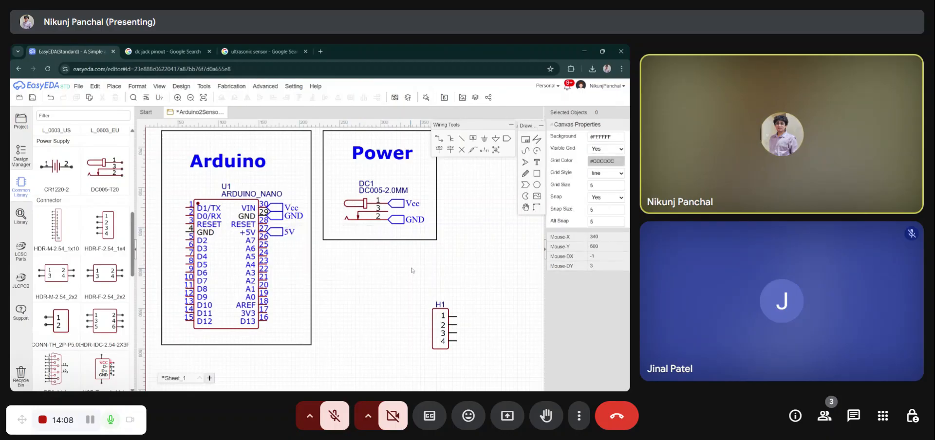
Step: Copy the 5V net port onto pin 1 of header H1
left_click(277, 237)
scroll(434, 310, "up", 3)
key("ctrl+c")
key("ctrl+v")
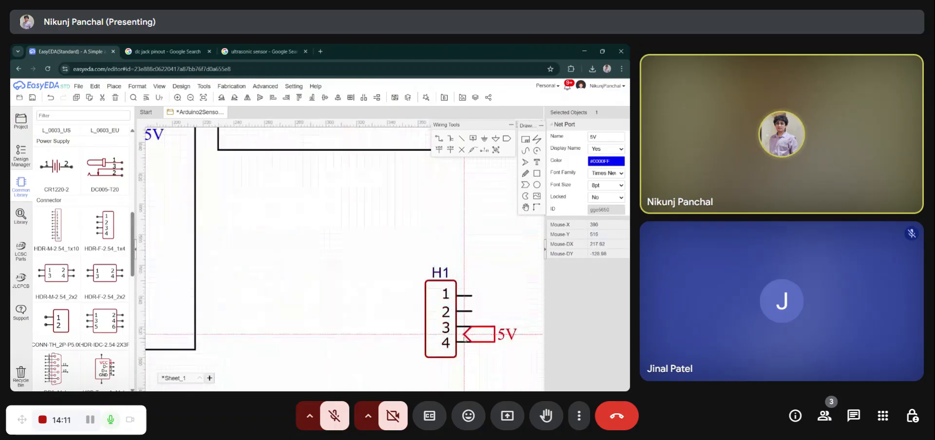
left_click(475, 297)
Step: Attach copies of the GND net port to pins 4, 2 and 3 of header H1
scroll(348, 245, "down", 3)
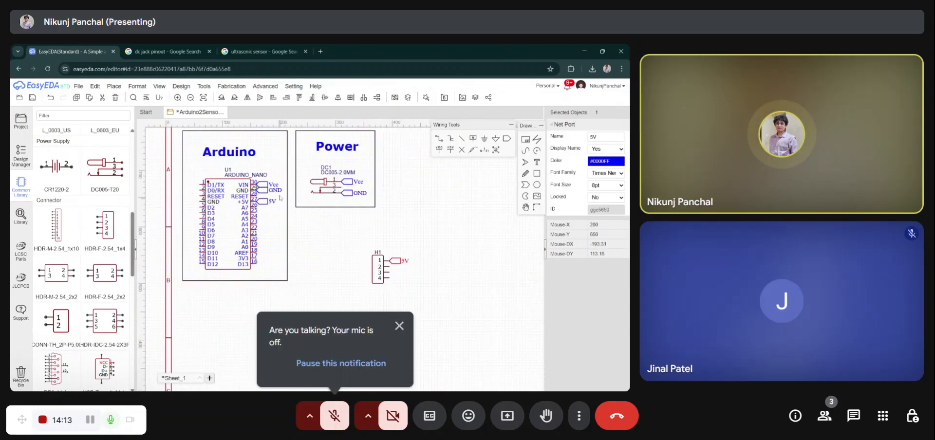
key("ctrl+c")
key("ctrl+v")
scroll(376, 285, "up", 3)
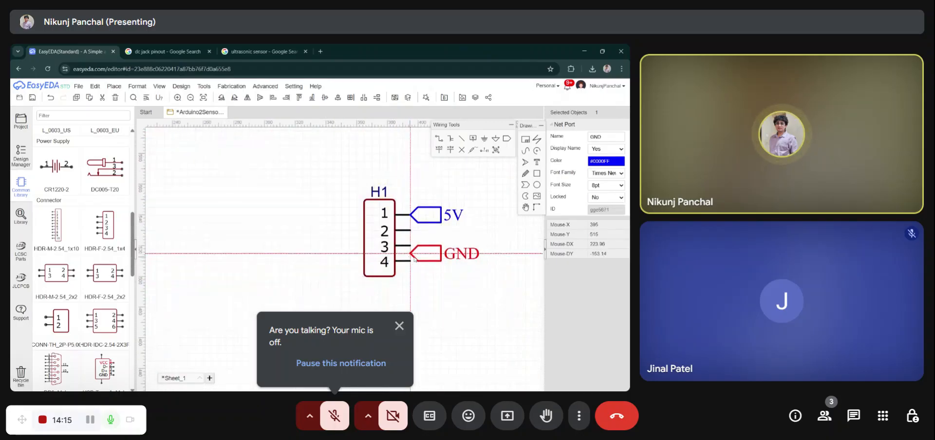
left_click(411, 260)
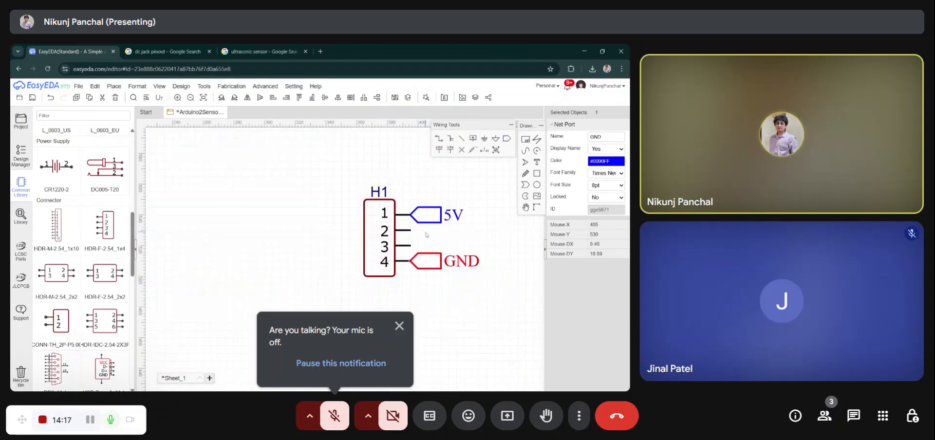
key("ctrl+v")
left_click(411, 231)
key("ctrl+v")
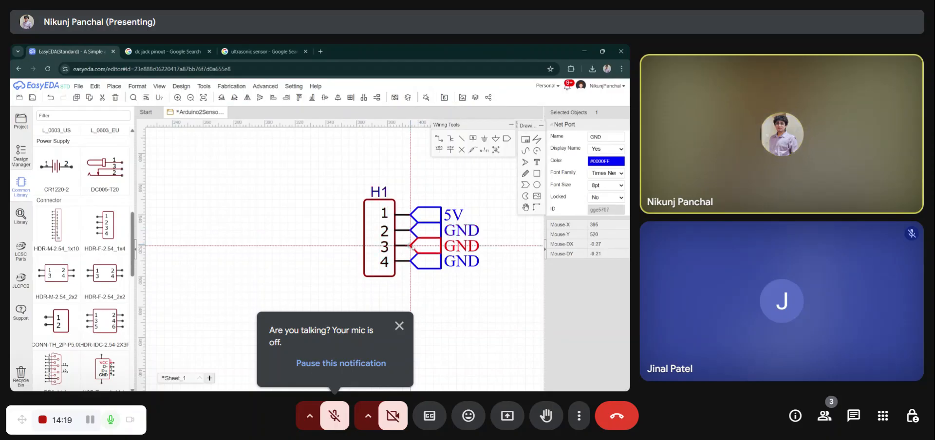
left_click(411, 246)
Step: Rename the net ports on header pins 2 and 3 as Trig and Echo, and save the schematic
scroll(440, 279, "down", 2)
double_click(451, 244)
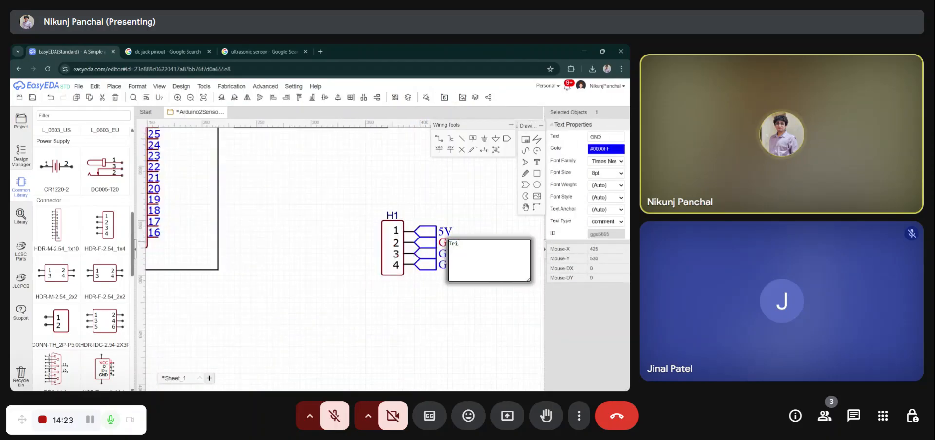
left_click(435, 306)
double_click(452, 255)
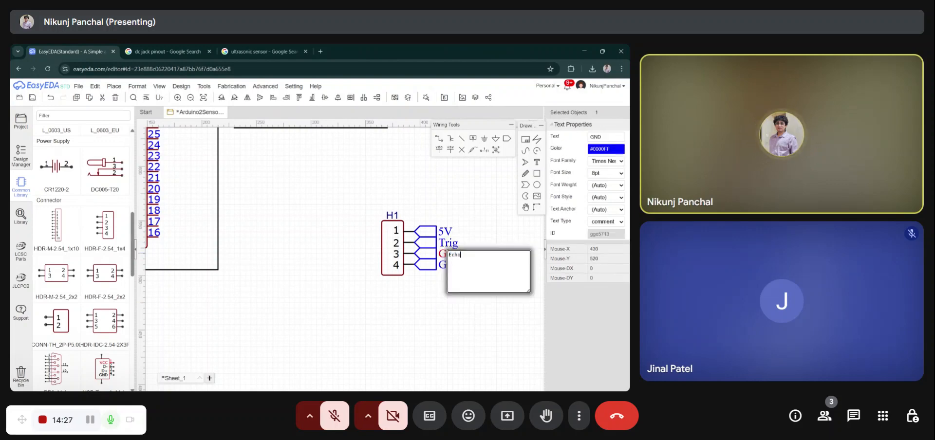
key("Return")
scroll(323, 306, "down", 4)
key("ctrl+s")
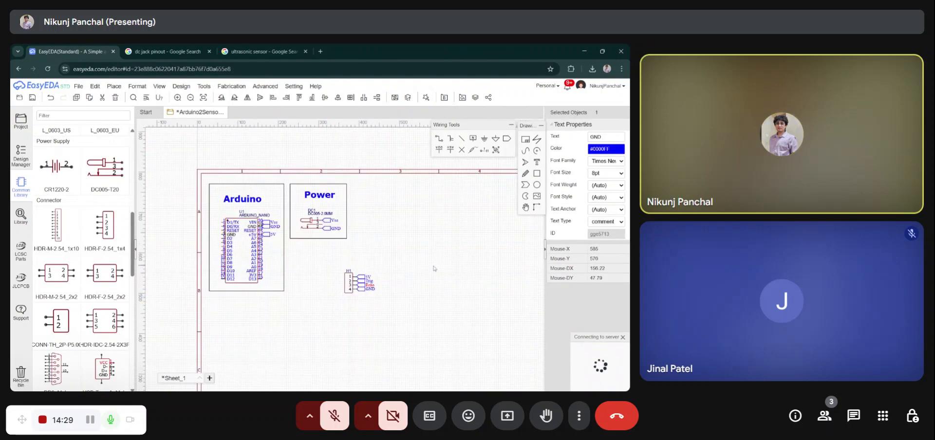
left_click(434, 268)
Step: Copy the header's Trig net port onto the Nano's D2 pin, mirrored so that it points outward from the pin
scroll(412, 305, "down", 1)
scroll(328, 275, "up", 3)
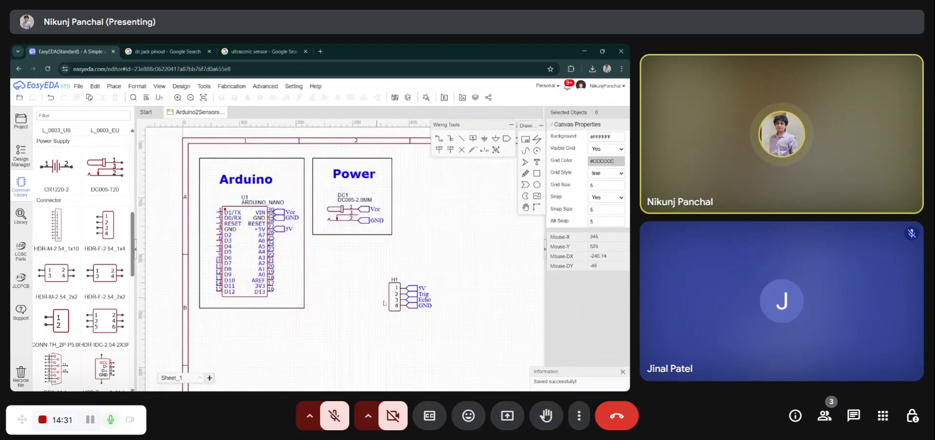
left_click(412, 295)
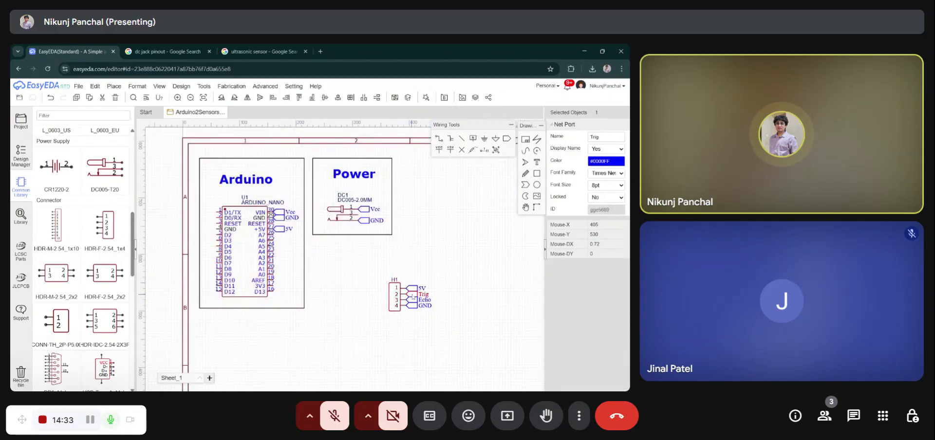
key("ctrl+c")
key("ctrl+v")
scroll(324, 253, "down", 2)
scroll(177, 211, "up", 2)
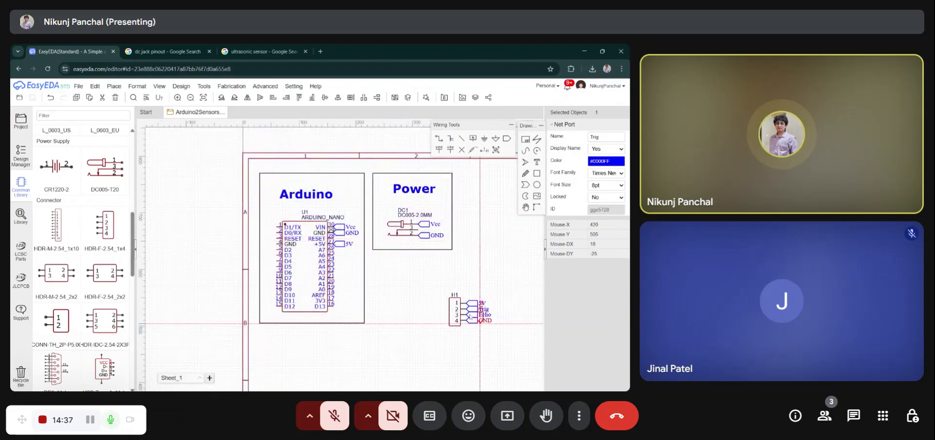
left_click(276, 249)
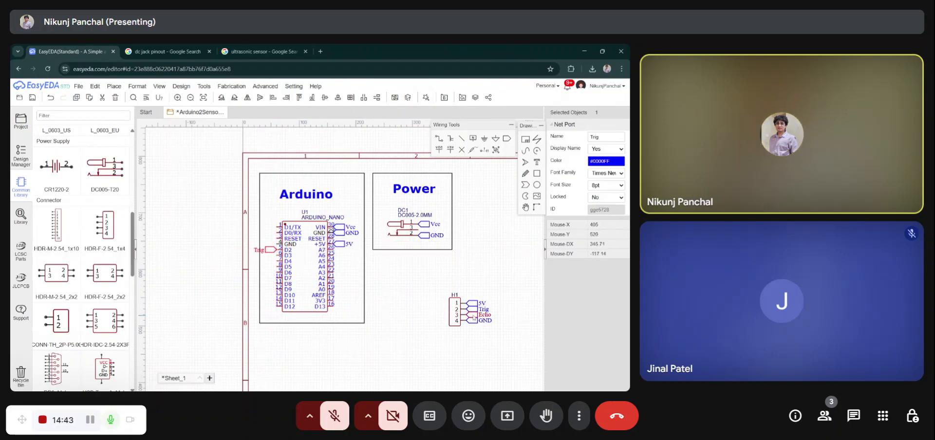
Step: Copy the header's Echo net port onto the Nano's D3 pin, mirrored to point outward from the pin
key("ctrl+c")
key("ctrl+v")
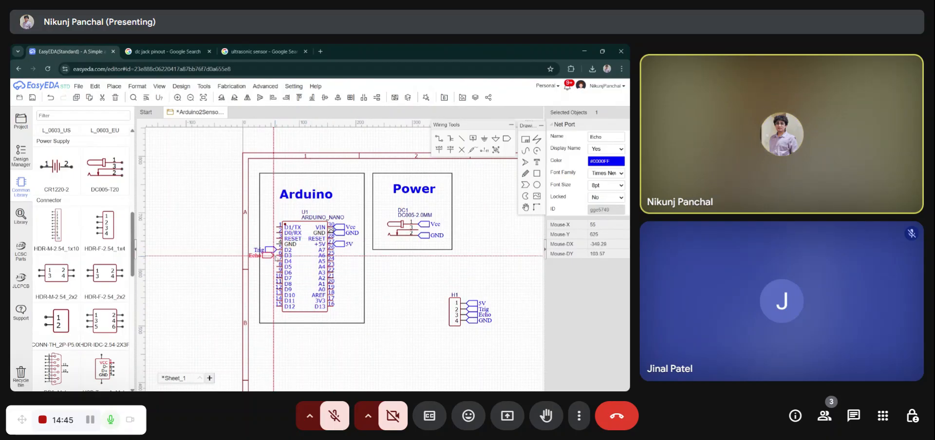
left_click(275, 255)
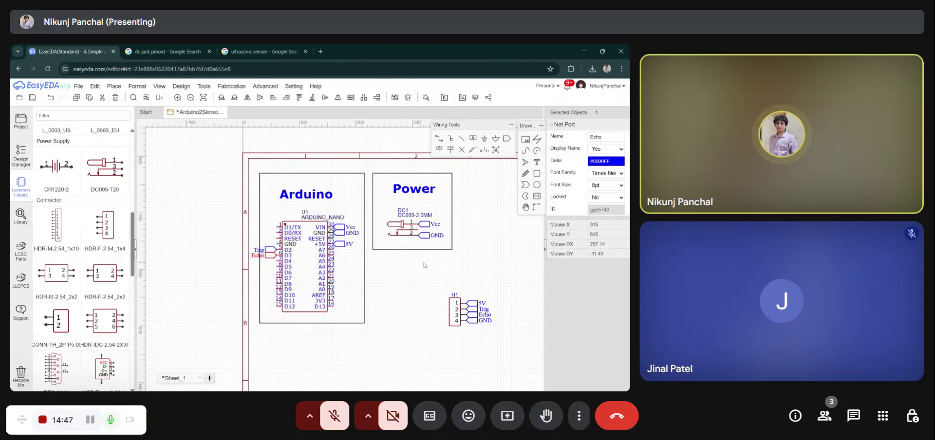
Step: Shift the whole Power block and the whole Arduino block to the right on the sheet, making room beside the Arduino frame
left_click_drag(466, 165, 375, 270)
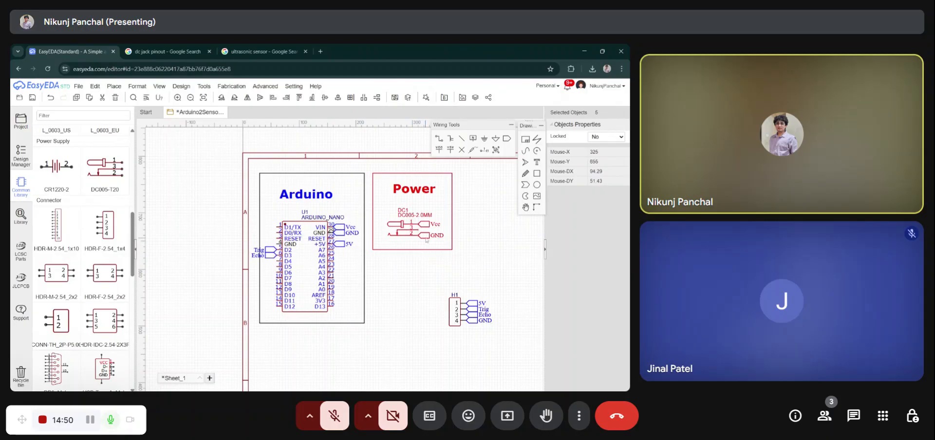
left_click_drag(426, 240, 495, 240)
left_click_drag(381, 332, 271, 190)
left_click_drag(304, 264, 336, 261)
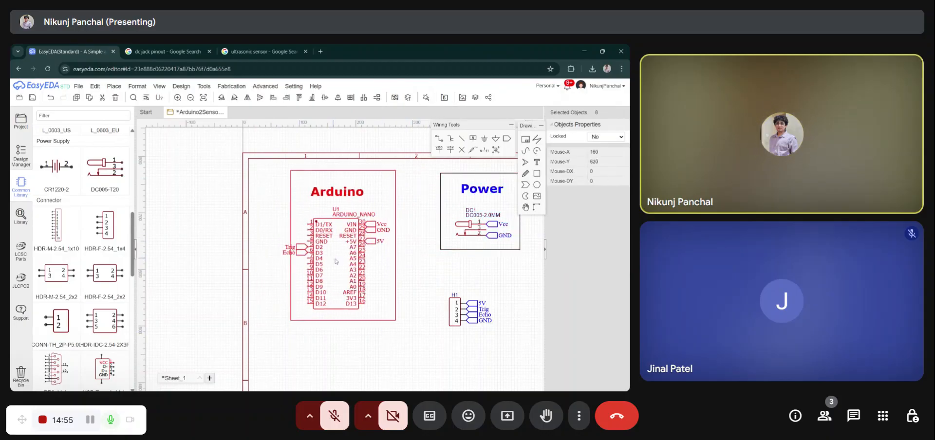
Step: Extend the Arduino frame's left edge outward so the rectangle encloses the Trig and Echo net ports
left_click(291, 206)
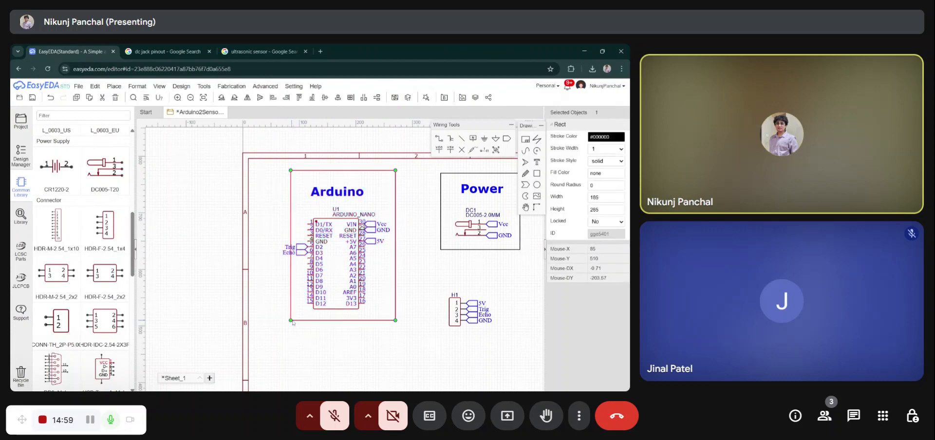
left_click_drag(292, 321, 277, 317)
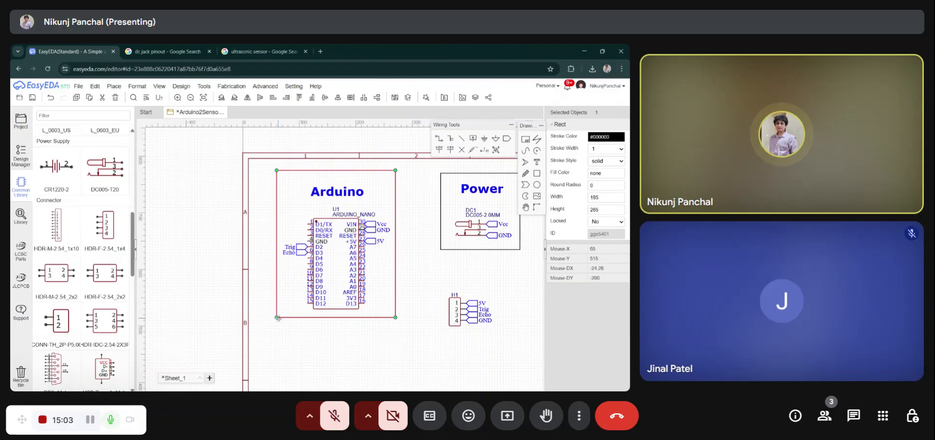
left_click(396, 320)
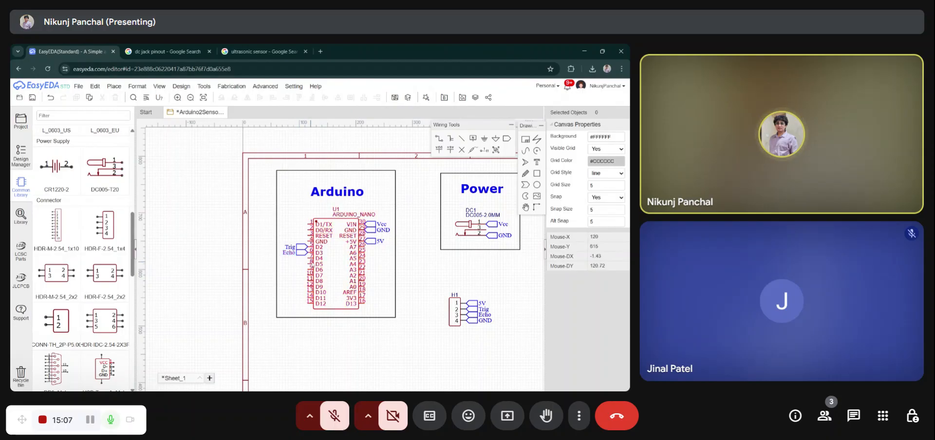
Step: Save the schematic and move header H1 with its four net ports further down, below the Power block
scroll(297, 260, "down", 3)
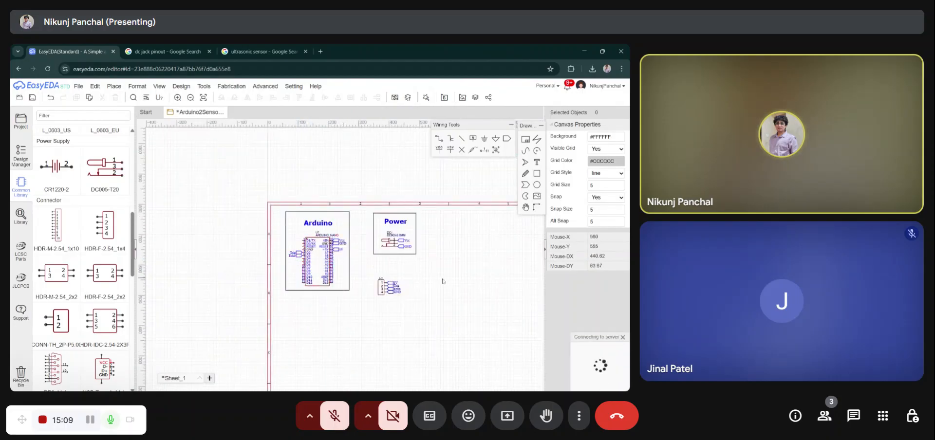
scroll(349, 271, "down", 2)
scroll(353, 273, "up", 6)
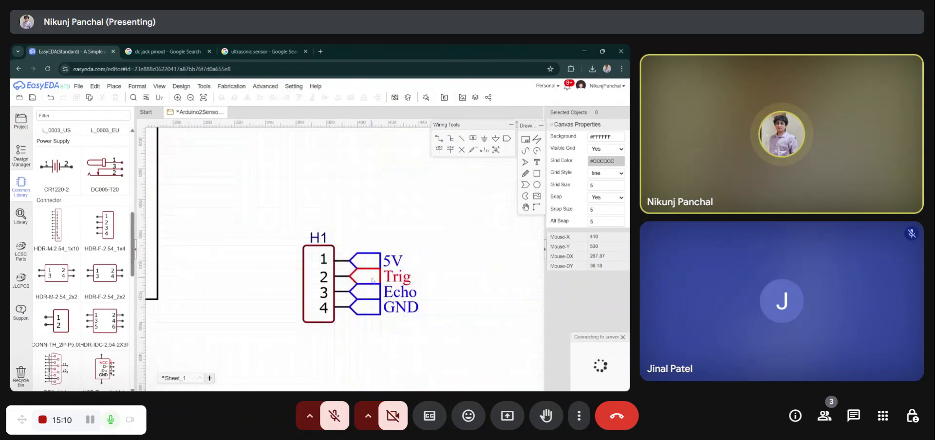
scroll(339, 249, "down", 2)
double_click(327, 242)
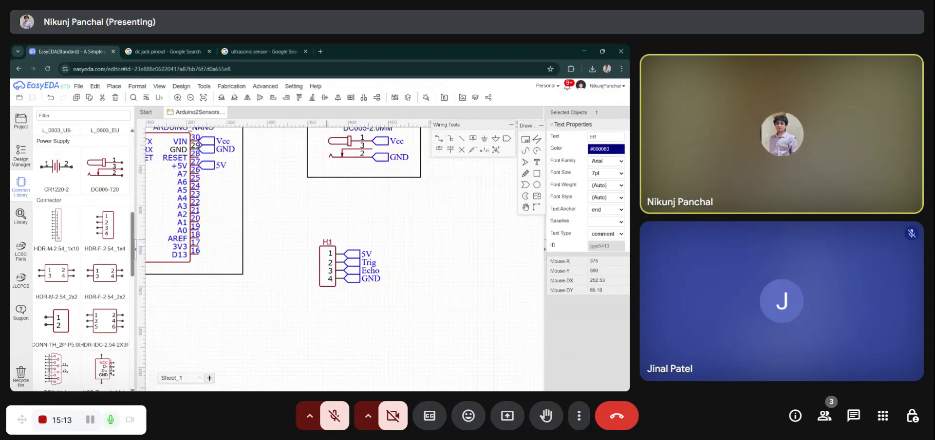
left_click(364, 298)
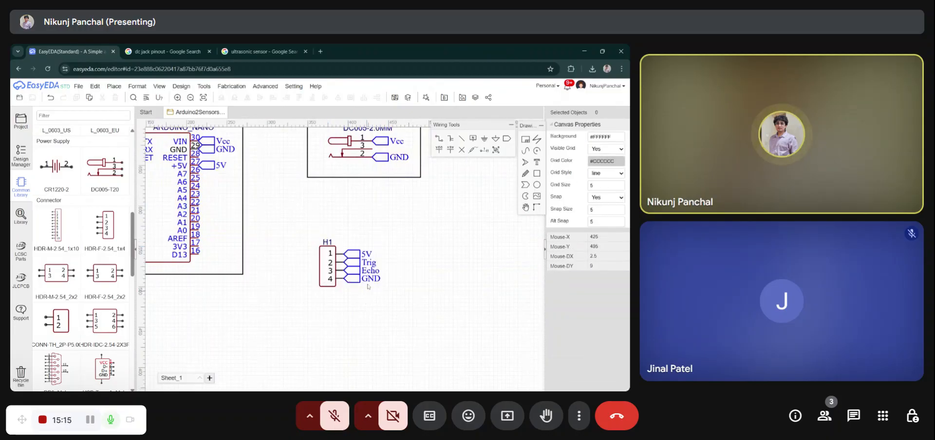
scroll(347, 256, "down", 3)
left_click_drag(391, 293, 328, 235)
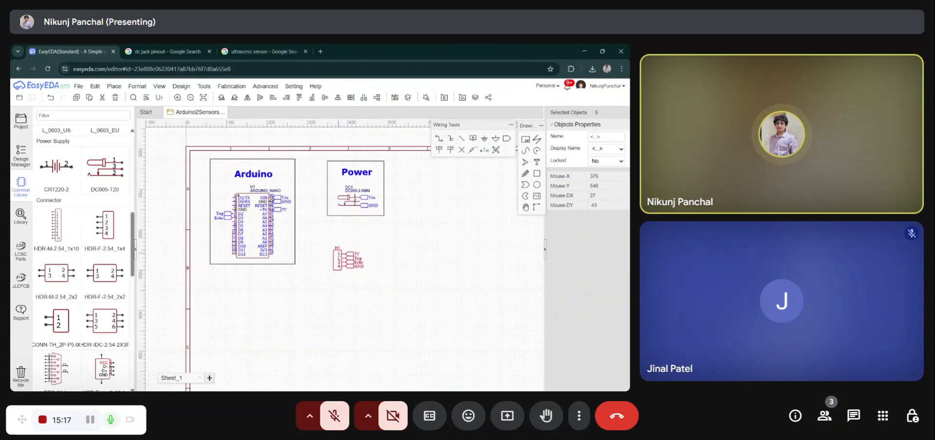
left_click_drag(331, 263, 328, 293)
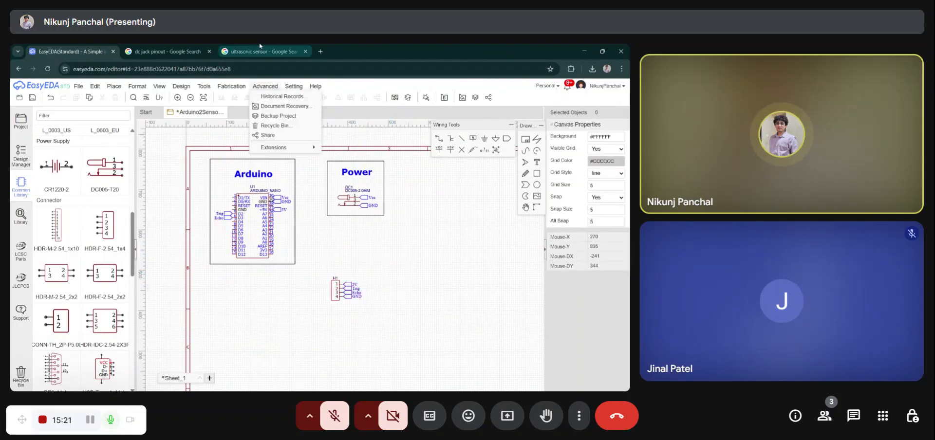
Step: Search Google Images for dht11 and open a picture of the DHT11 module to check its pins
left_click(263, 51)
scroll(219, 150, "up", 3)
triple_click(132, 97)
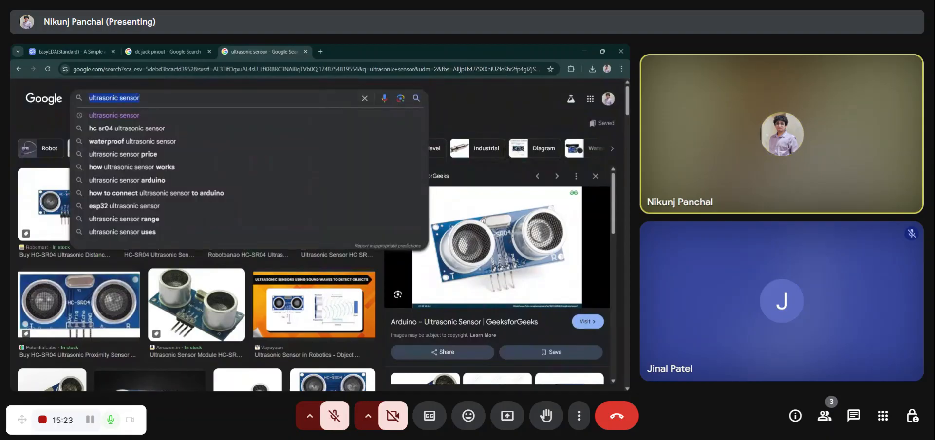
type("dht114")
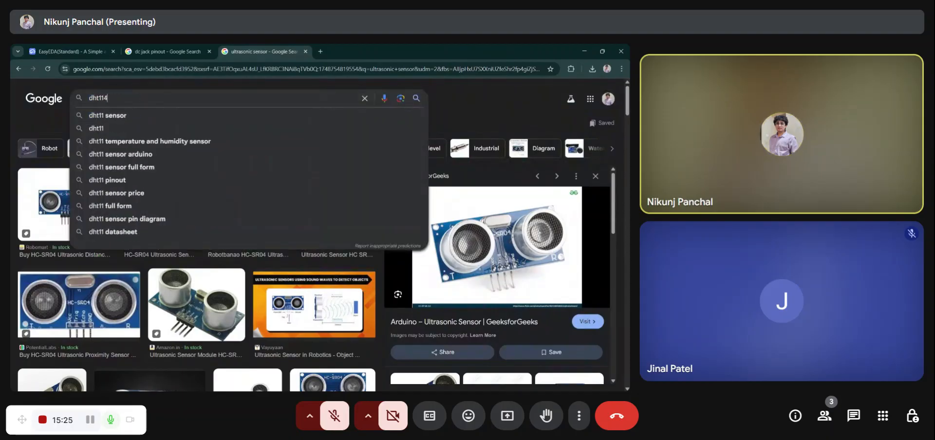
key("Return")
key("BackSpace")
key("Return")
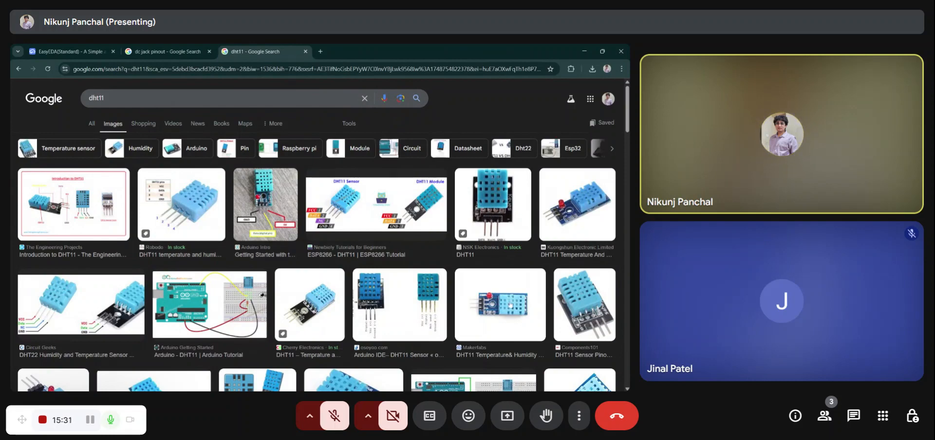
left_click(510, 306)
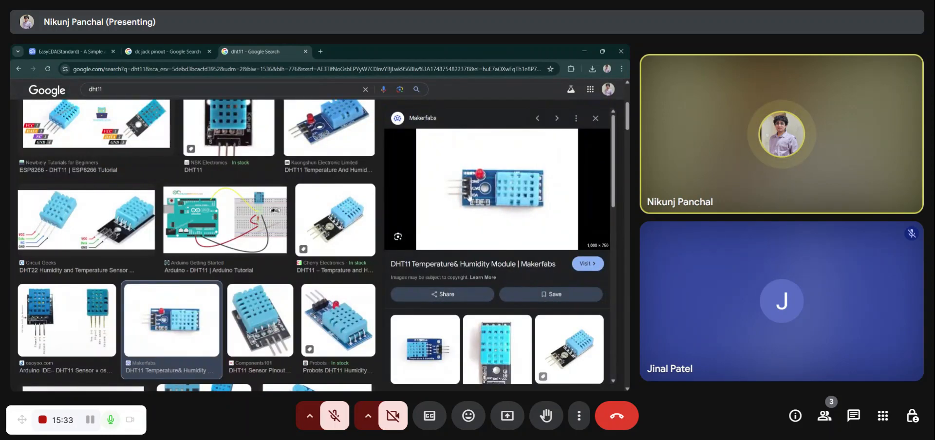
Step: Place one three-pin HDR-F-2.54_1x3 header in the EasyEDA schematic near H1 and delete its part-name label
left_click(105, 47)
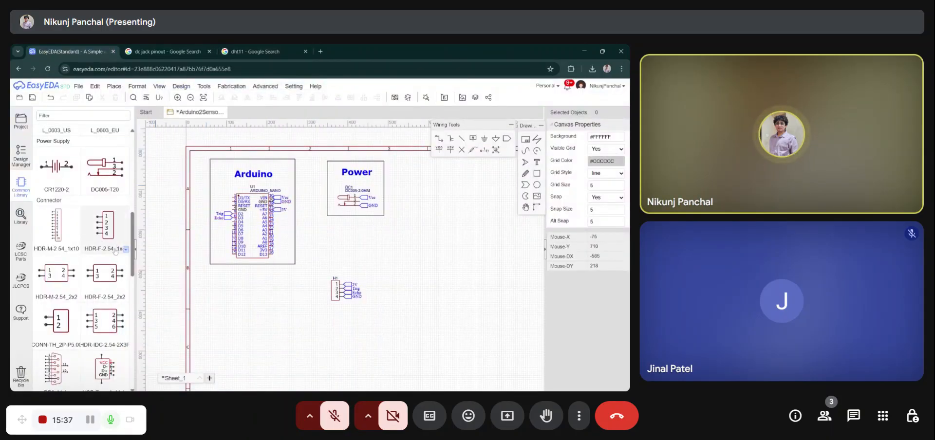
left_click(125, 250)
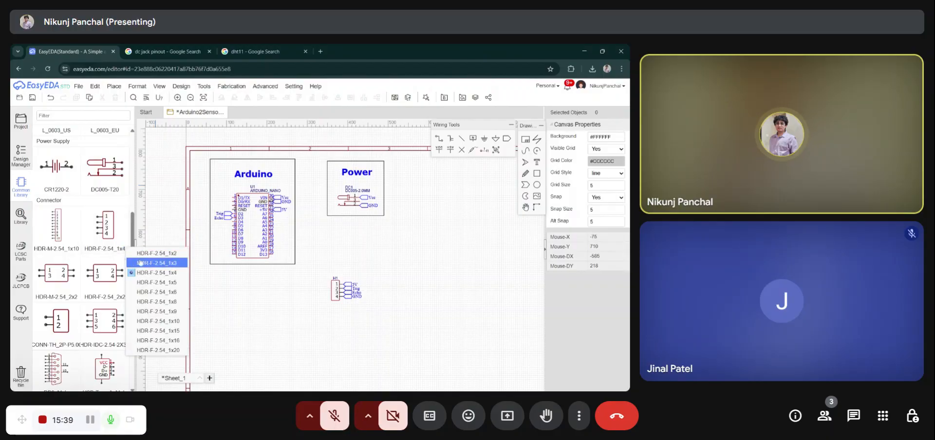
left_click(156, 266)
left_click(392, 269)
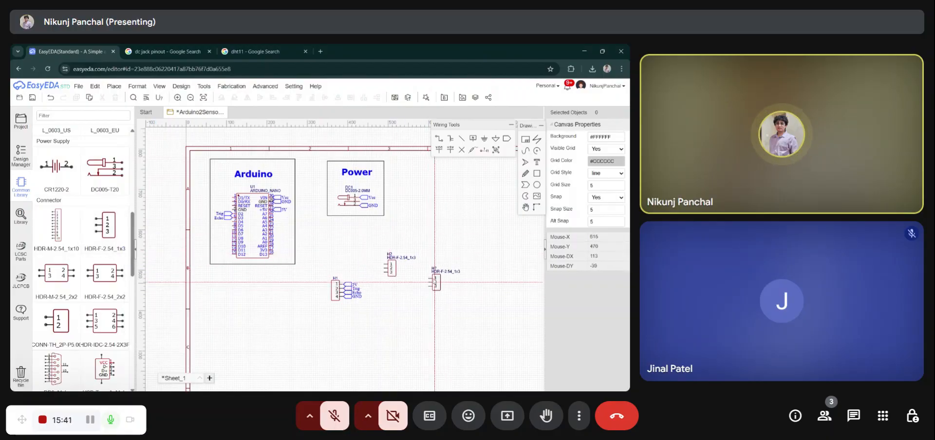
key("Escape")
left_click(407, 259)
key("Delete")
Step: Move the H2 label closer above its header, mirror the header so its pins face right, and position it beside H1
scroll(411, 257, "up", 5)
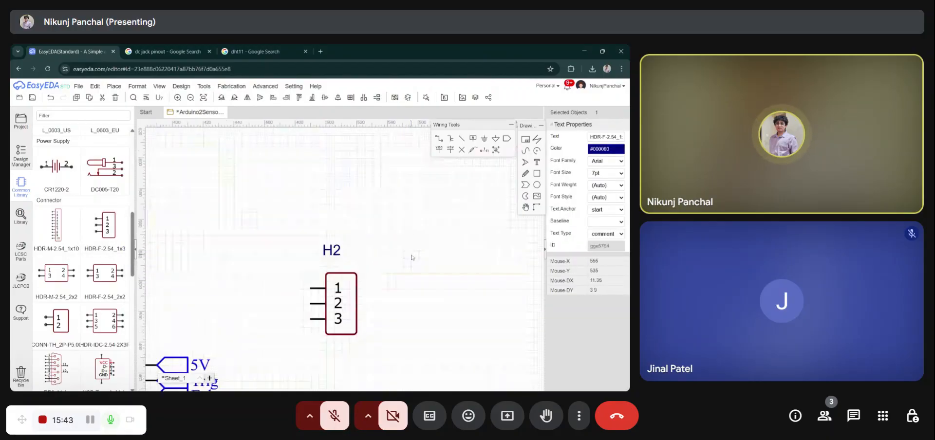
left_click_drag(332, 249, 341, 264)
left_click(338, 297)
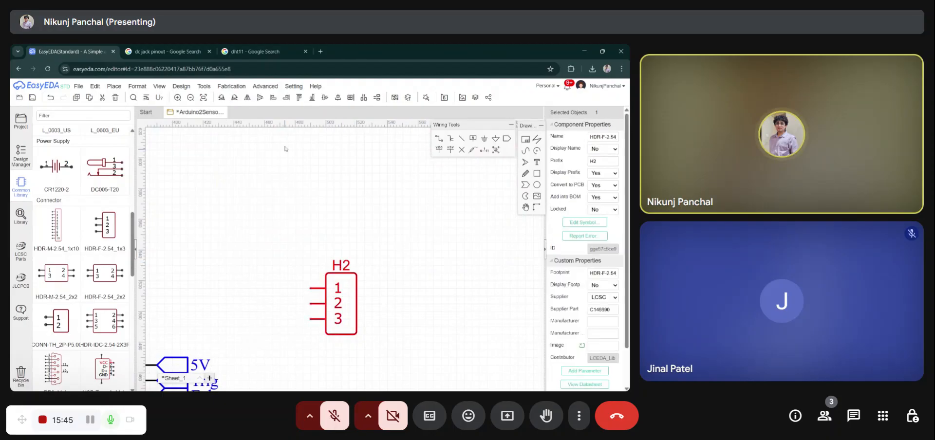
scroll(336, 219, "down", 4)
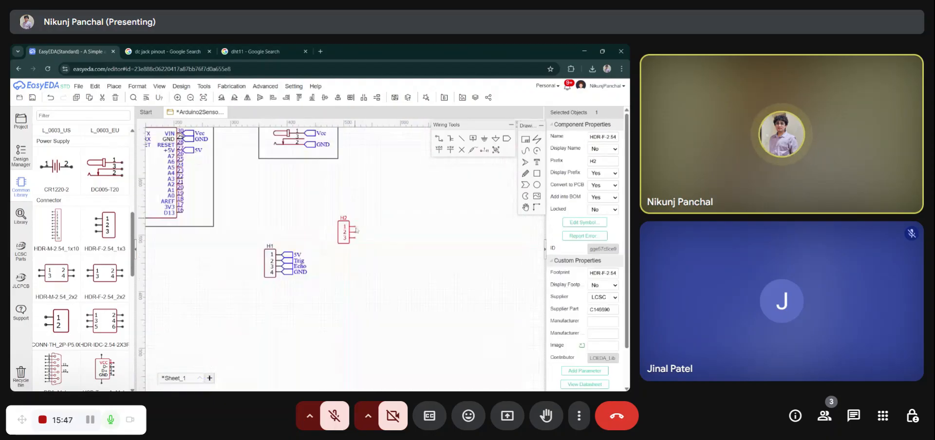
Step: Copy H1's 5V and GND net ports onto pins 1 and 3 of header H2
left_click(289, 254)
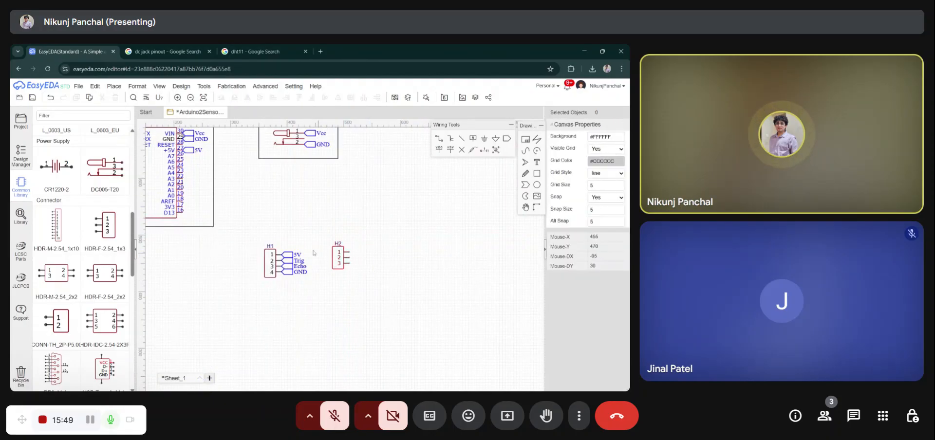
scroll(291, 256, "up", 2)
key("ctrl+v")
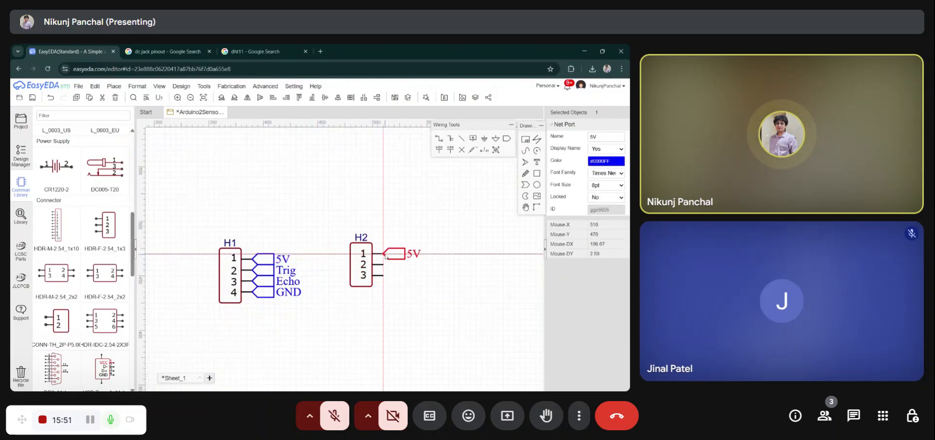
left_click(383, 254)
key("ctrl+c")
key("ctrl+v")
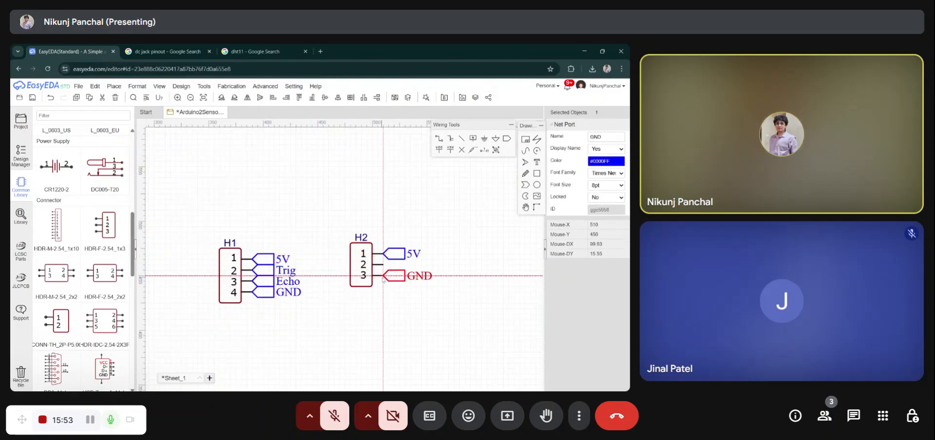
left_click(383, 276)
Step: Place a new net port on pin 2 of header H2 and name it S
left_click(507, 139)
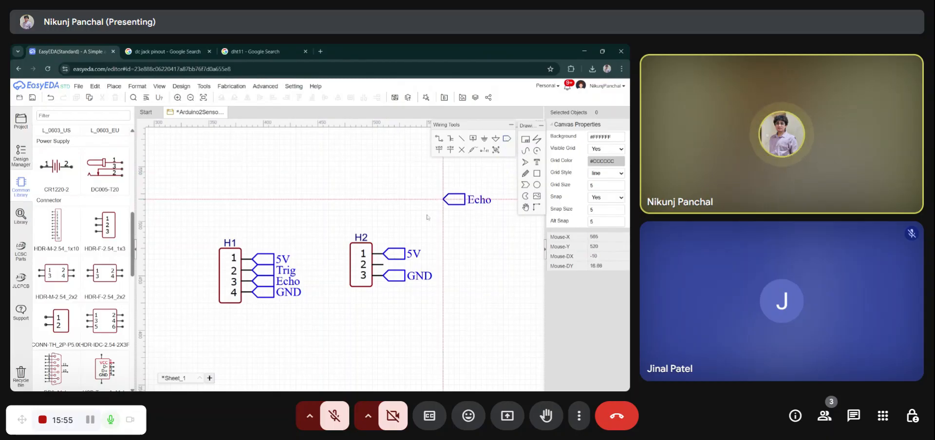
left_click(383, 266)
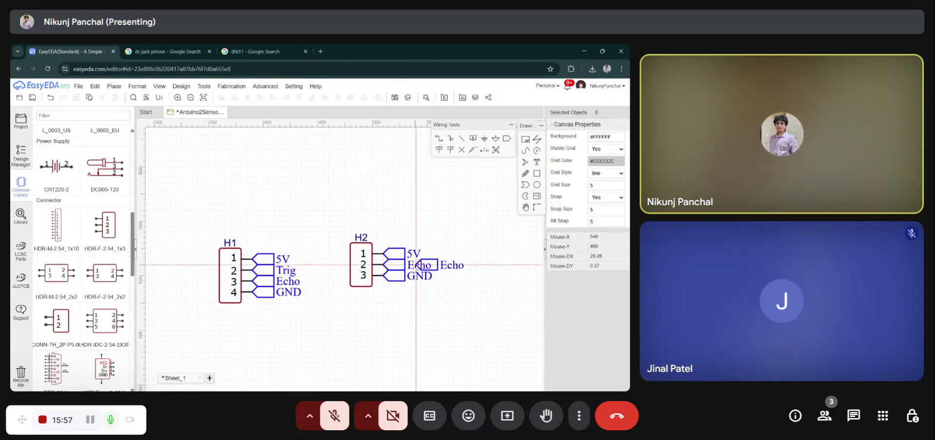
right_click(420, 266)
double_click(419, 266)
type("S")
left_click(465, 226)
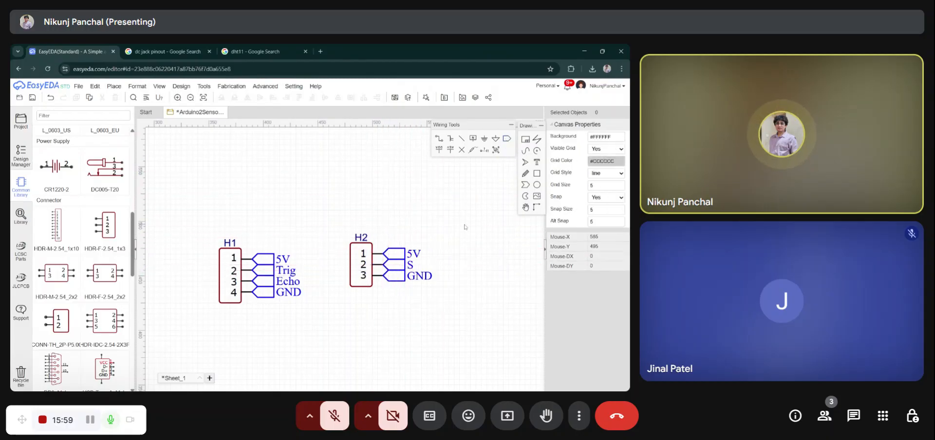
Step: Copy the header's S net port onto the Nano's D5 pin, mirrored to point outward from the pin
scroll(485, 278, "down", 3)
left_click(440, 272)
key("ctrl+c")
key("ctrl+v")
scroll(470, 277, "down", 3)
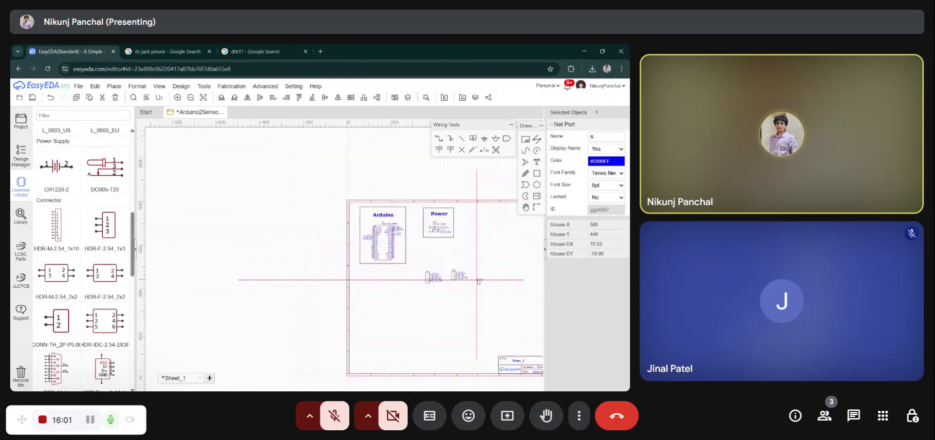
scroll(336, 229, "up", 4)
scroll(455, 288, "down", 3)
scroll(419, 244, "up", 4)
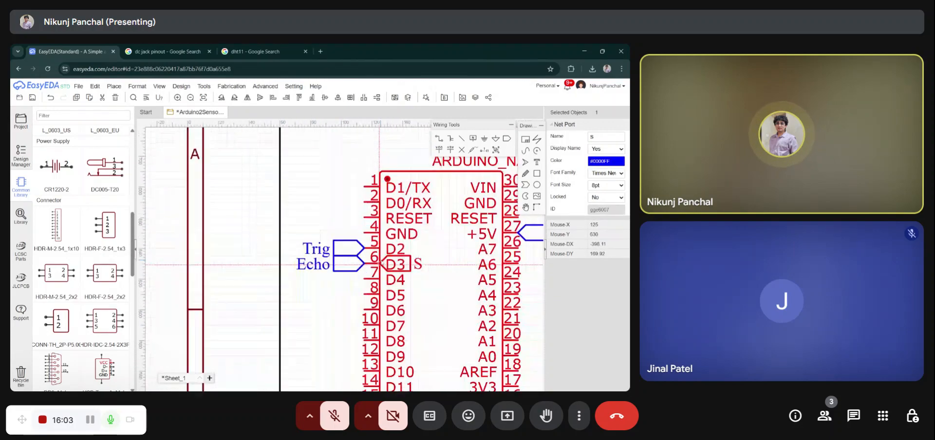
left_click(368, 287)
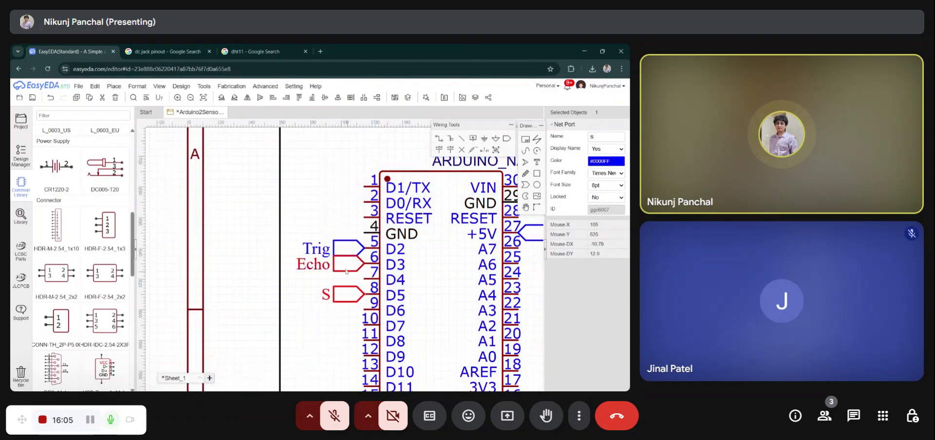
Step: Save the schematic and move header H2 with its net ports slightly down, level with header H1
scroll(421, 276, "down", 3)
scroll(422, 295, "up", 3)
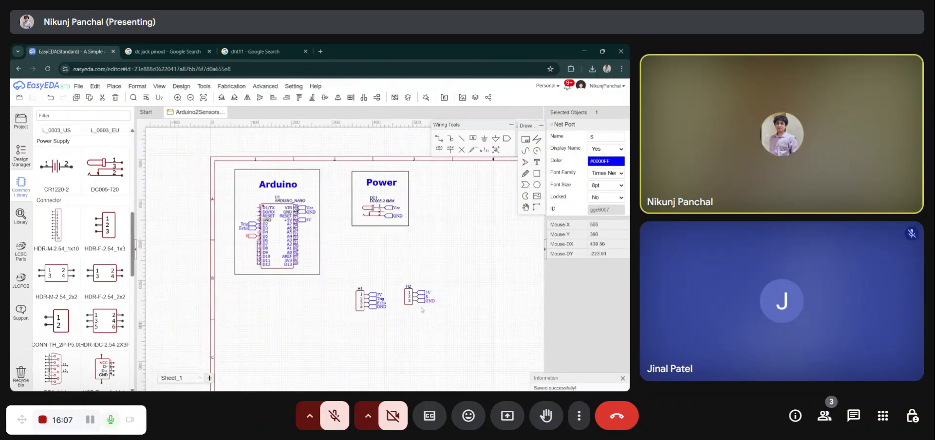
left_click_drag(434, 324, 390, 312)
scroll(407, 303, "up", 3)
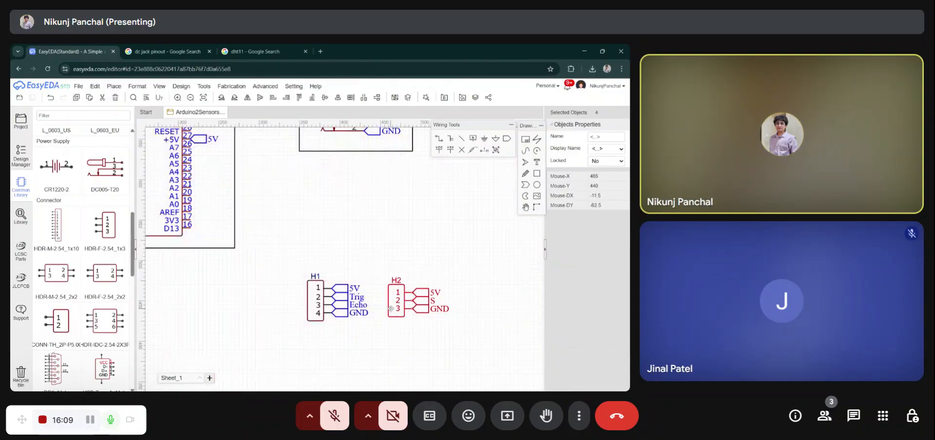
left_click(428, 162)
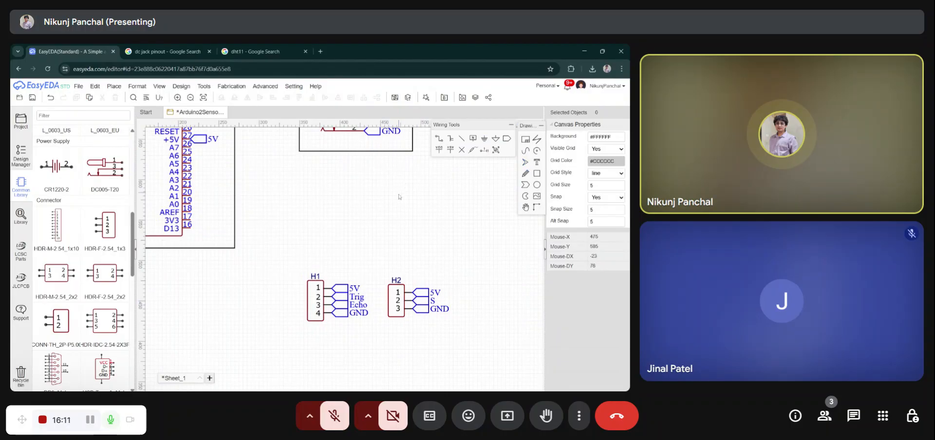
Step: Copy the Power heading to just above headers H1 and H2 and change the copy's text to Sensors
scroll(399, 197, "down", 2)
left_click(386, 131)
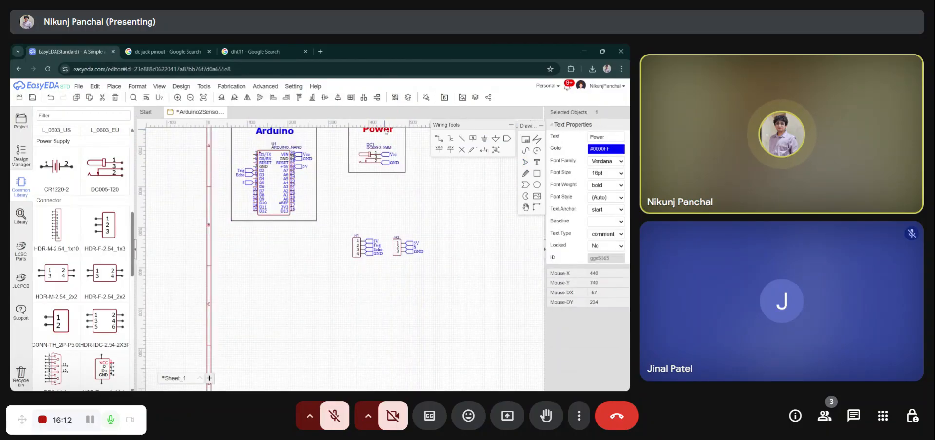
key("ctrl+v")
scroll(370, 231, "up", 2)
left_click(368, 224)
double_click(385, 226)
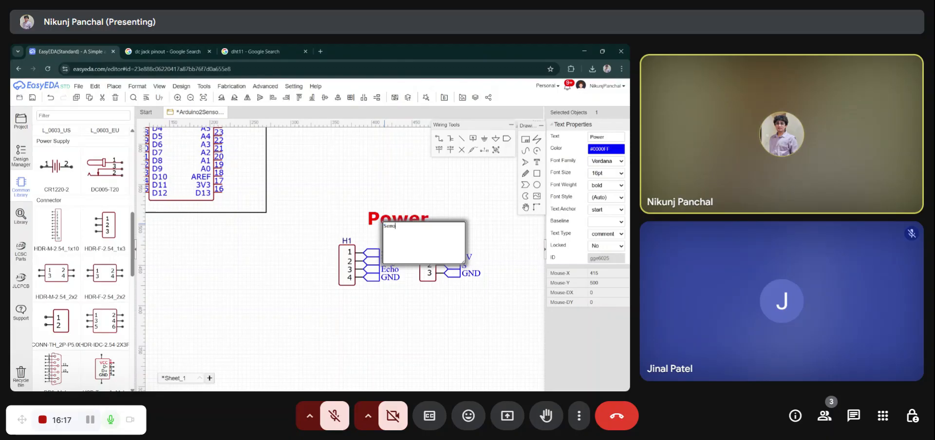
type("Sensor")
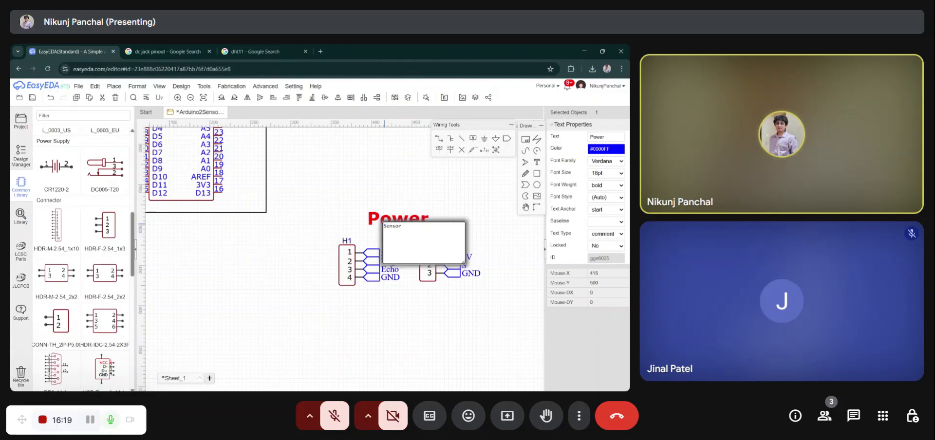
type("s")
key("Return")
scroll(314, 205, "down", 2)
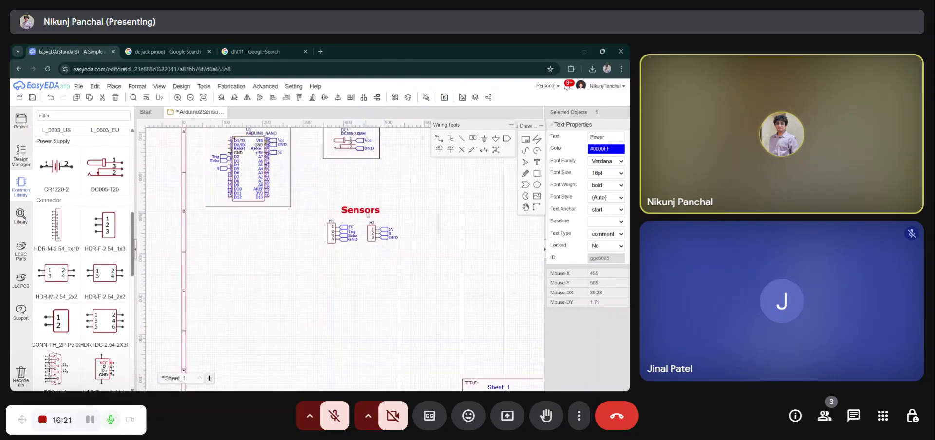
Step: Draw a rectangle around the Sensors heading and both headers, adjust the heading's position inside it and save the schematic
left_click(348, 201)
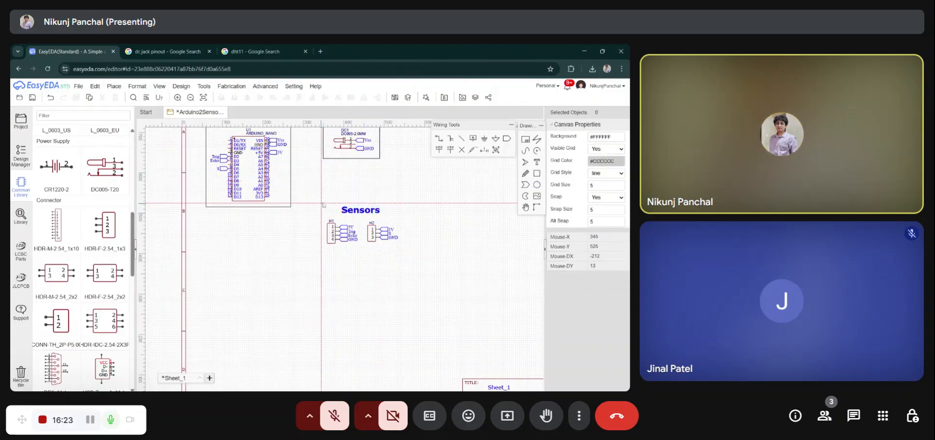
mouse_move(322, 198)
left_mouse_down()
mouse_move(390, 254)
mouse_move(402, 251)
left_mouse_up()
left_click(403, 251)
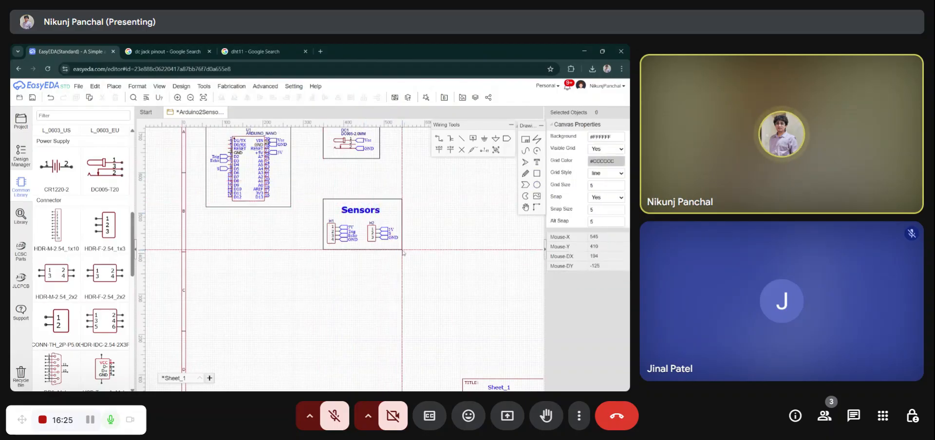
key("Escape")
left_click(358, 213)
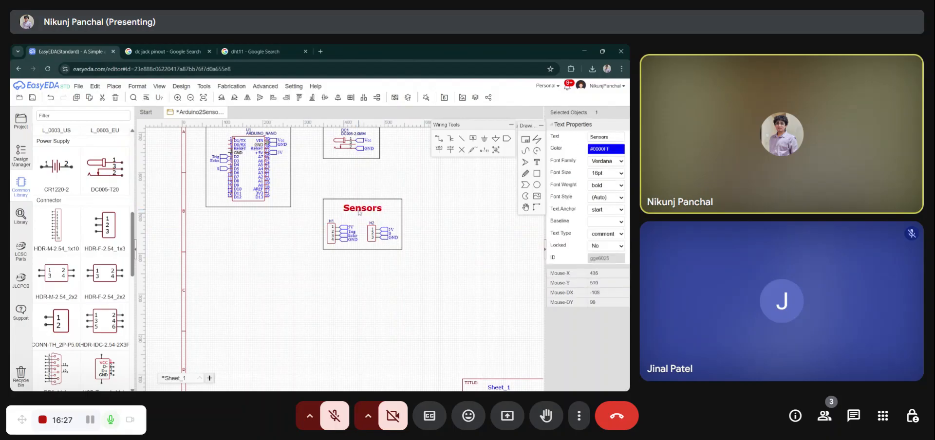
key("ctrl+s")
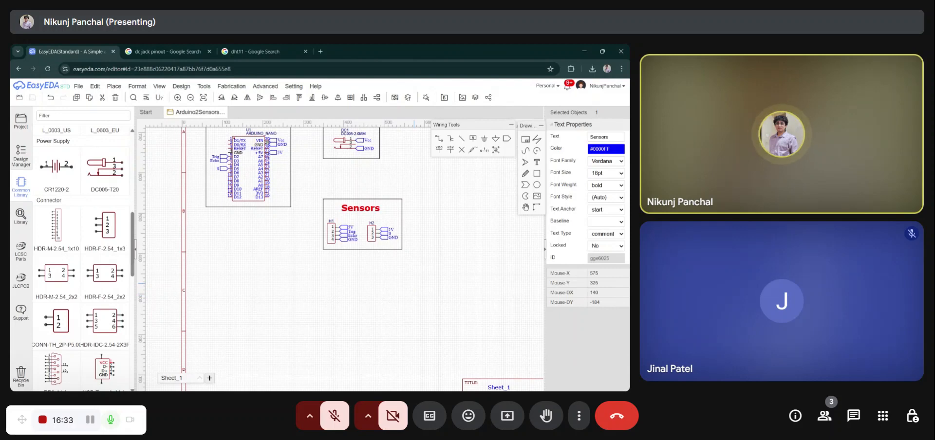
Step: Move the Power and Sensors blocks close beside the Arduino block, with Sensors directly below Power
scroll(436, 282, "down", 2)
scroll(401, 288, "up", 3)
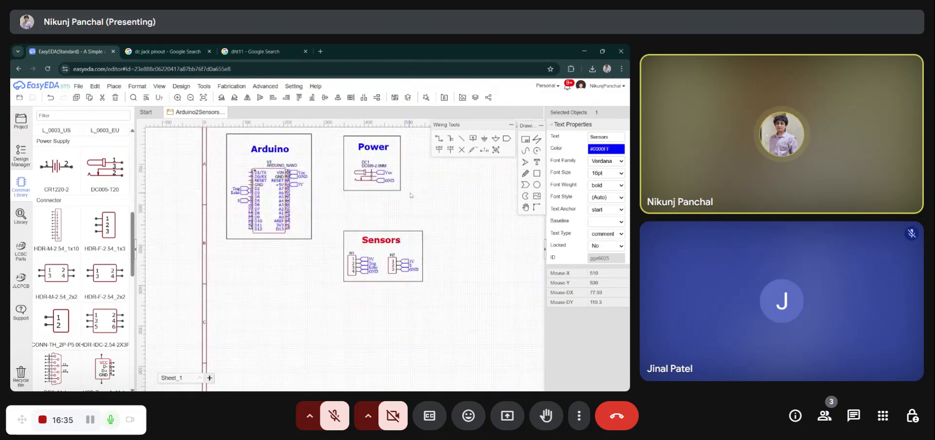
left_click_drag(412, 197, 334, 135)
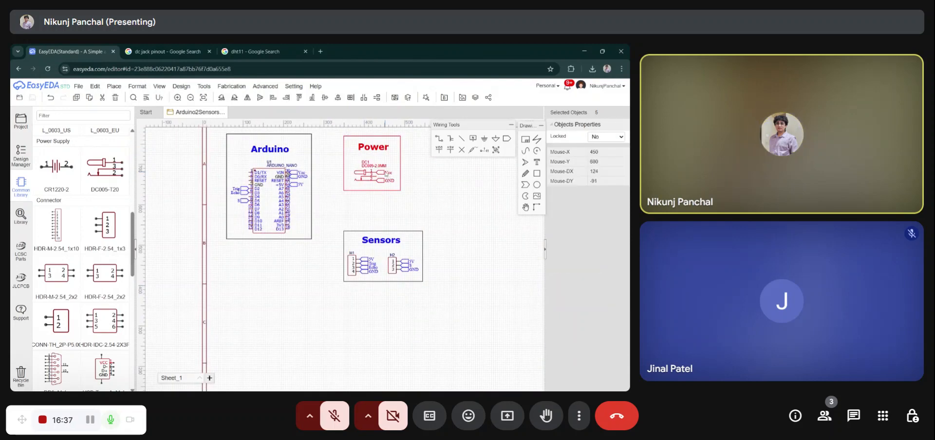
left_click_drag(386, 175, 355, 170)
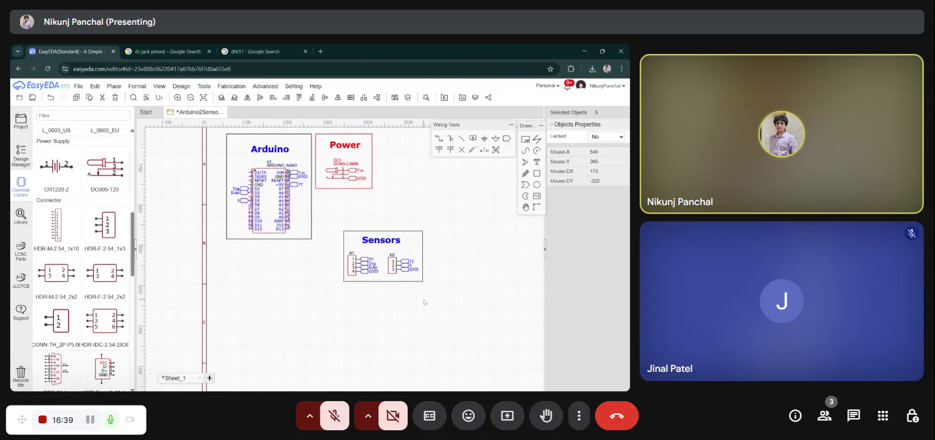
left_click_drag(427, 304, 340, 222)
left_click_drag(397, 265, 368, 227)
left_click(385, 252)
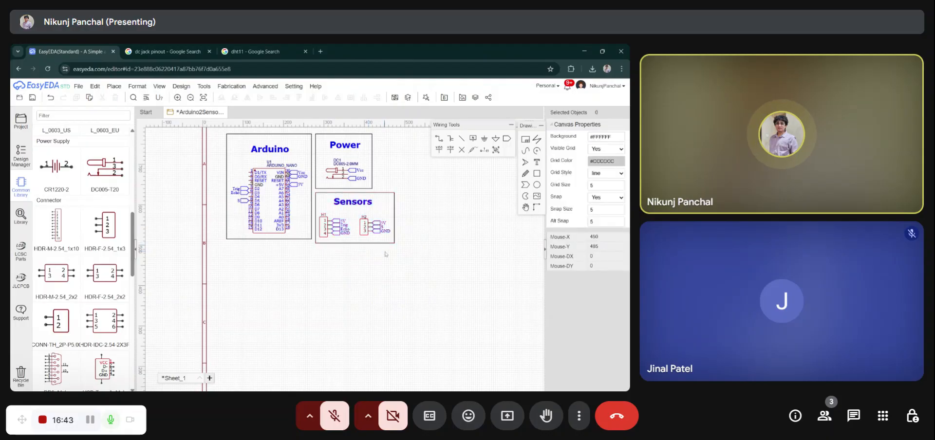
Step: Move the Arduino, Power and Sensors blocks together into the lower-left corner of the sheet frame
scroll(366, 251, "down", 7)
scroll(427, 292, "up", 3)
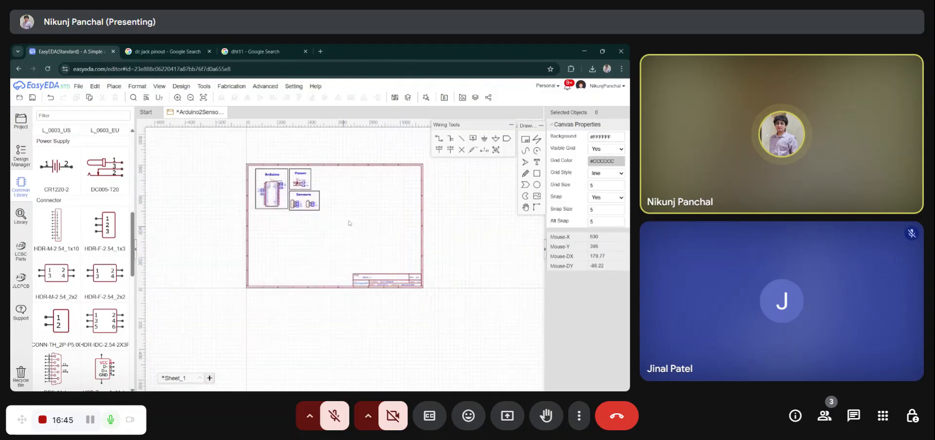
left_click_drag(334, 234, 254, 170)
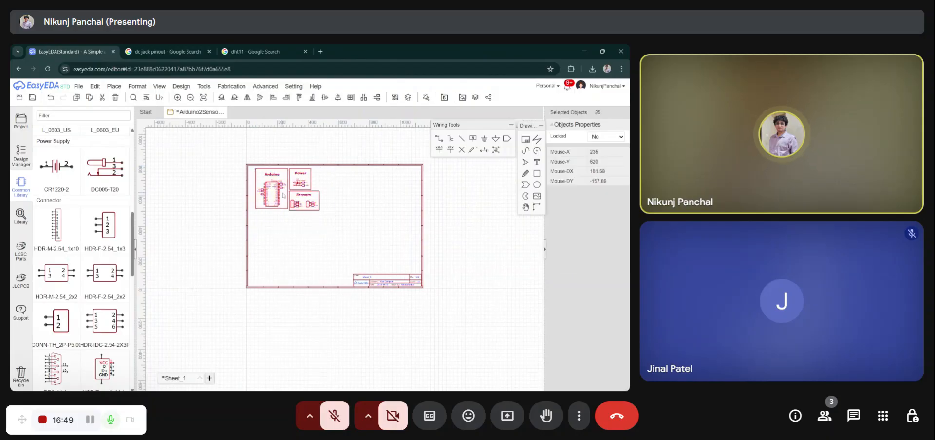
left_click_drag(275, 199, 273, 251)
left_click_drag(276, 264, 270, 267)
left_click(381, 266)
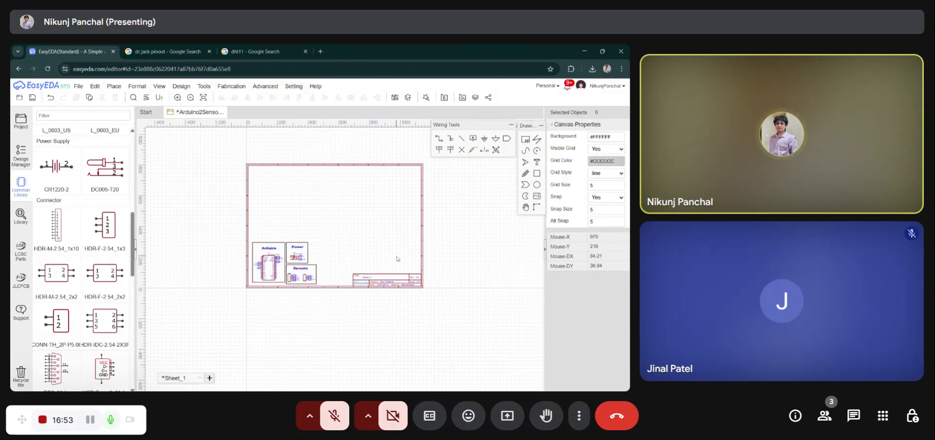
Step: Set the sheet frame's height to 400
left_click(423, 212)
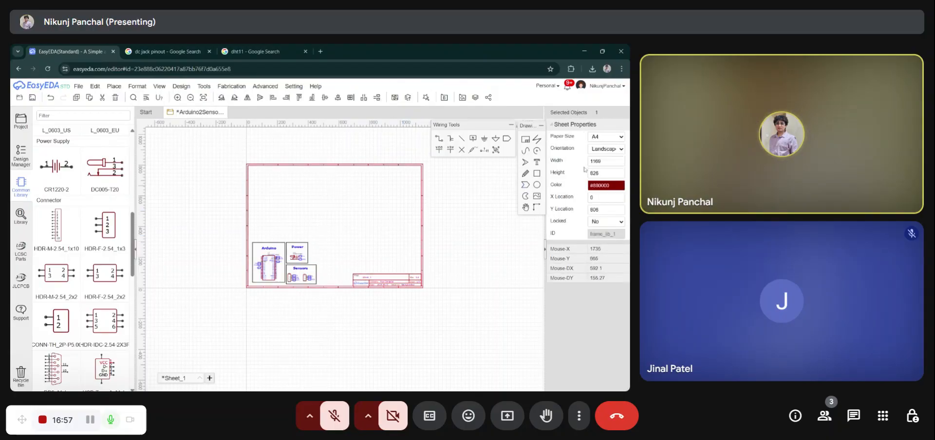
left_click(605, 174)
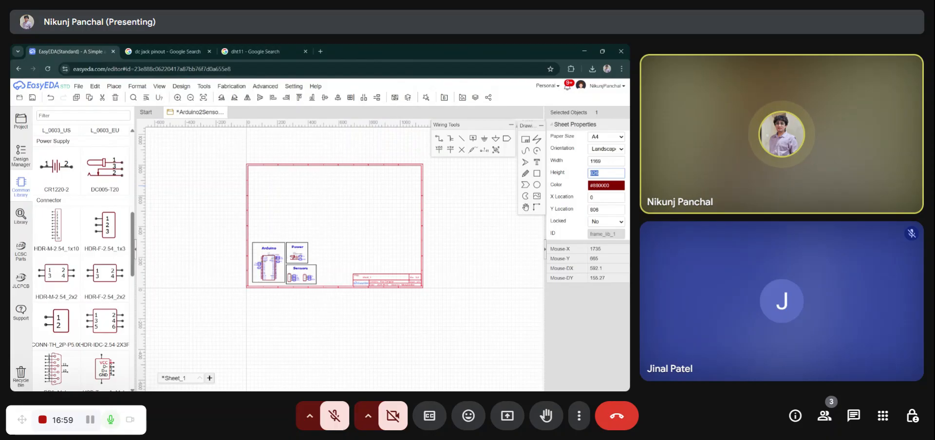
type("400")
left_click(504, 221)
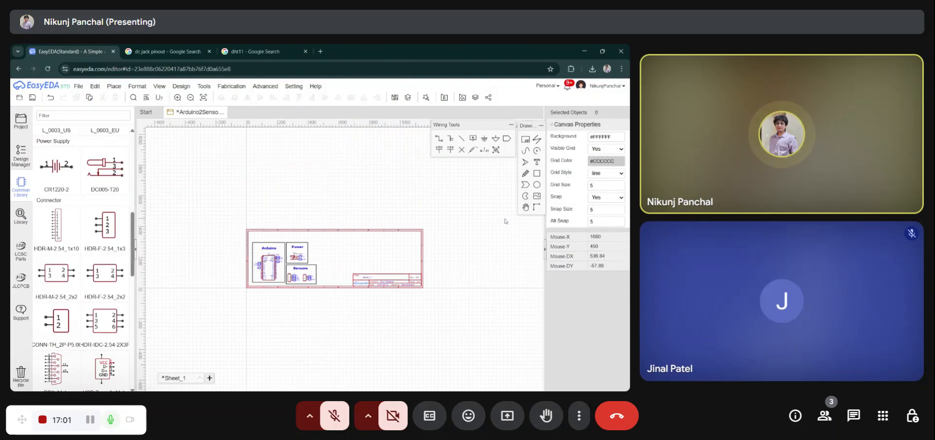
Step: Set the sheet frame's height to 500 and move the three circuit blocks up, clear of the title block's height
left_click(422, 249)
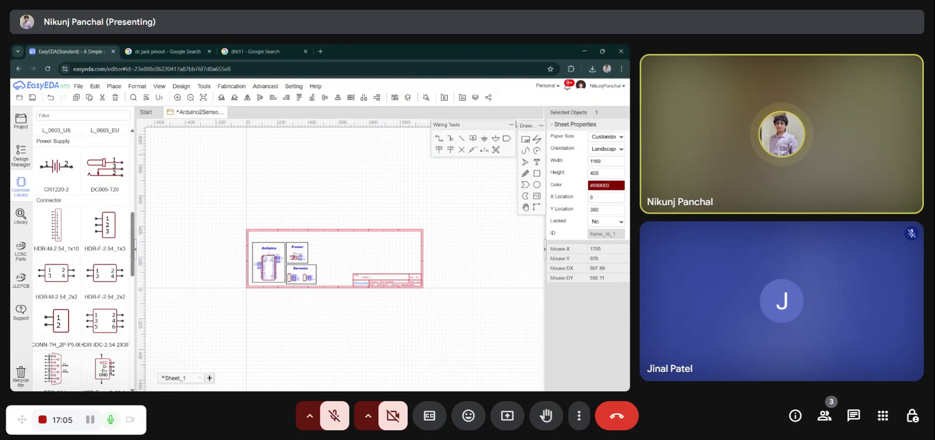
double_click(594, 173)
type("500")
left_click(476, 226)
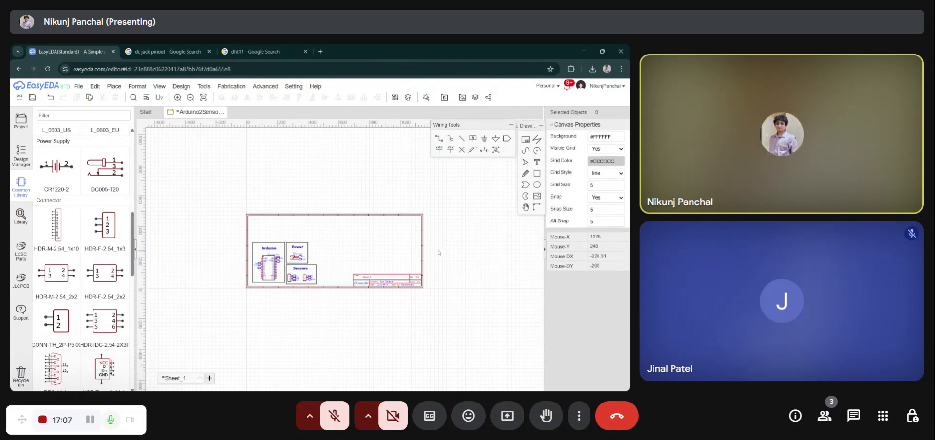
left_click_drag(318, 237, 290, 260)
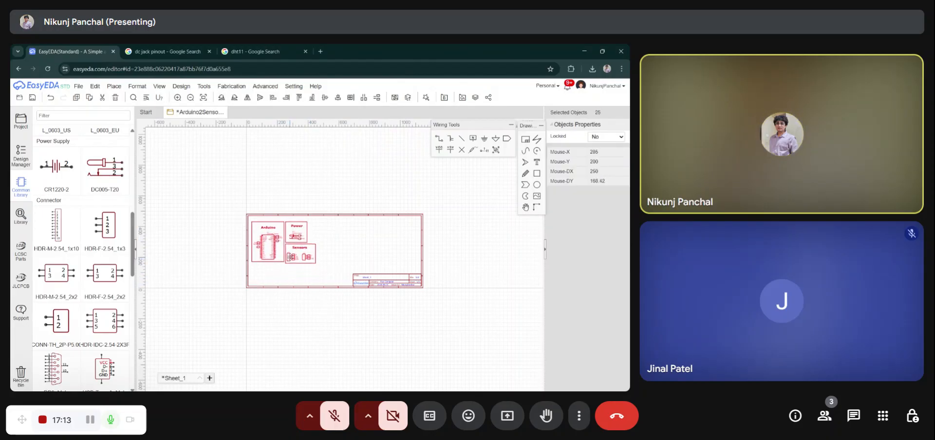
left_click(415, 230)
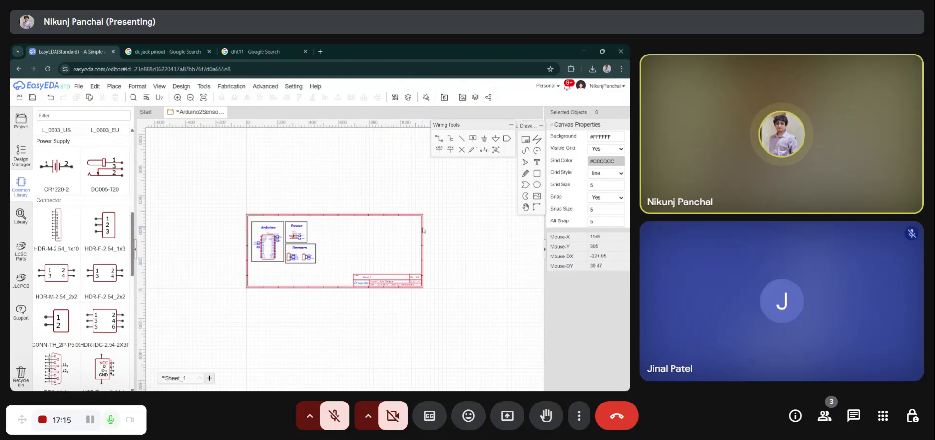
Step: Set the sheet frame's width to 500 and save the schematic
left_click(422, 230)
double_click(609, 161)
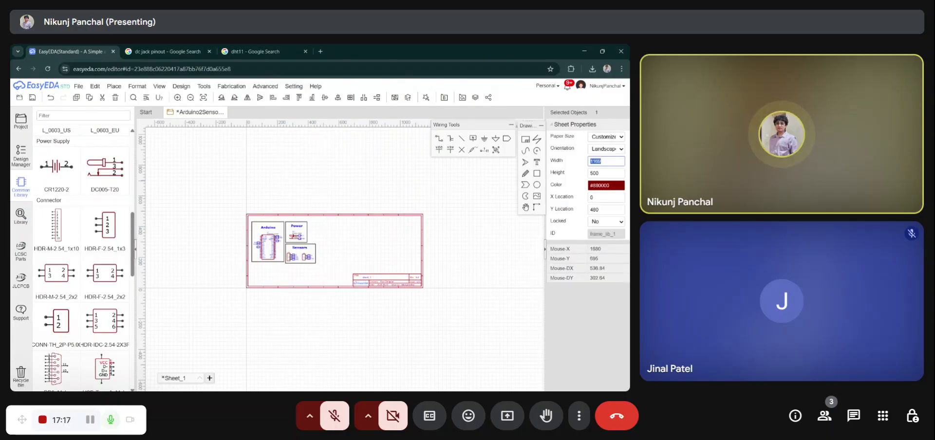
type("500")
left_click(450, 232)
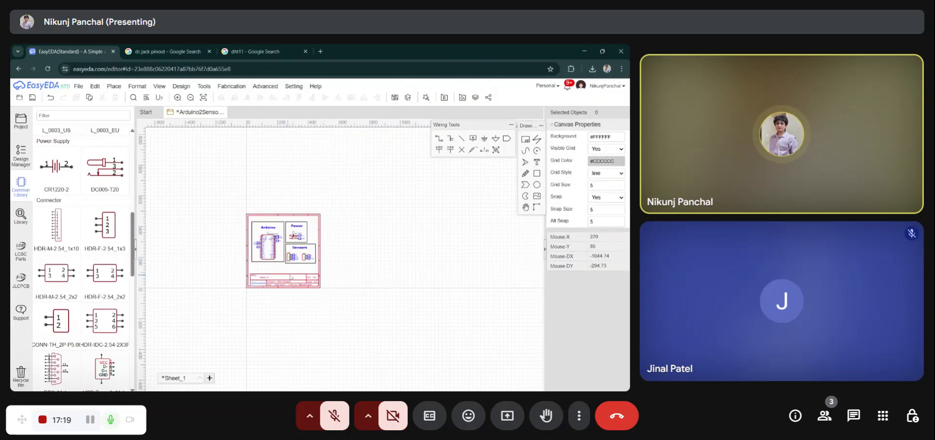
scroll(281, 271, "up", 3)
scroll(291, 316, "down", 2)
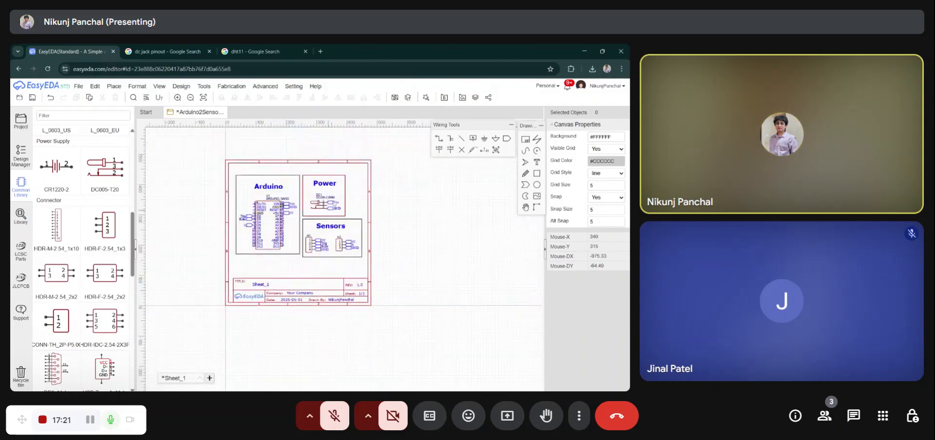
scroll(342, 186, "up", 2)
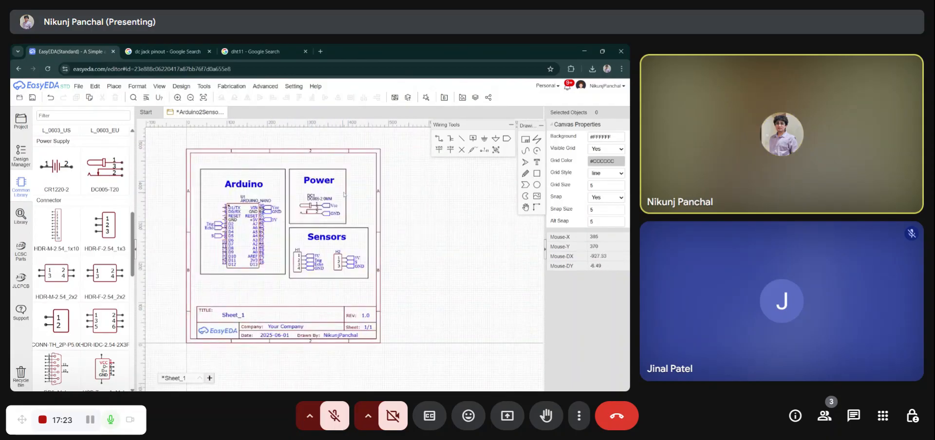
key("ctrl+s")
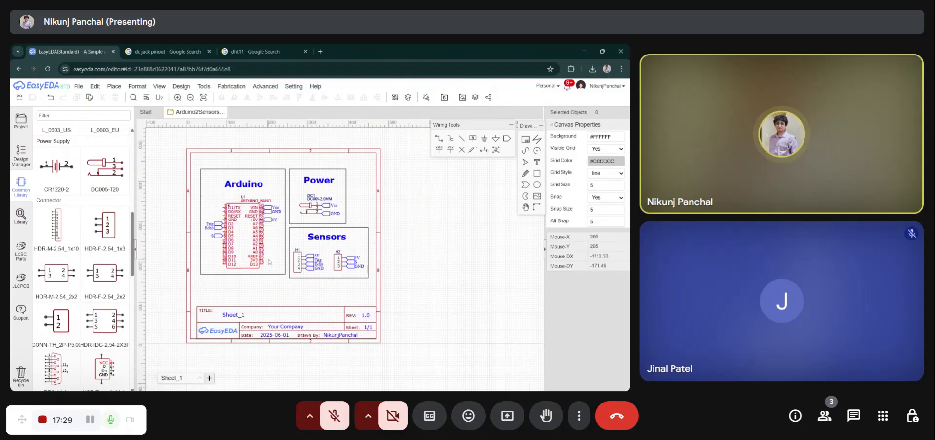
Step: Close the two Google search tabs for the DC jack pinout and DHT11, and show the editor in full screen
left_click(181, 86)
left_click(208, 51)
left_click(209, 51)
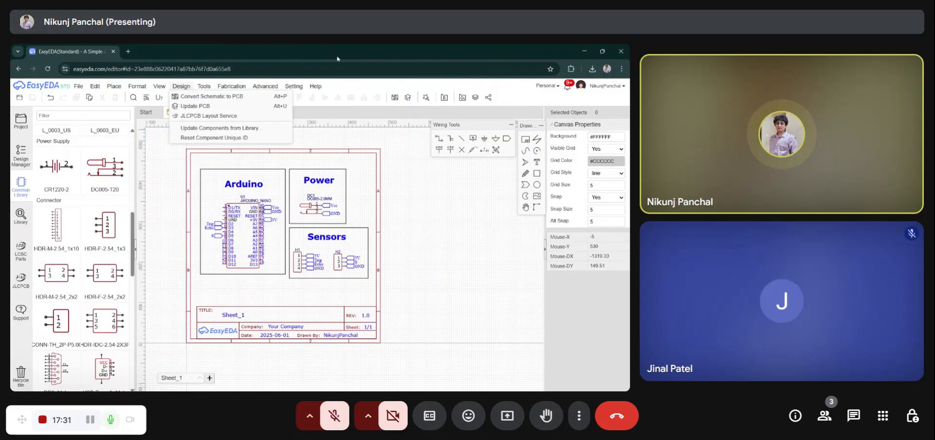
key("F11")
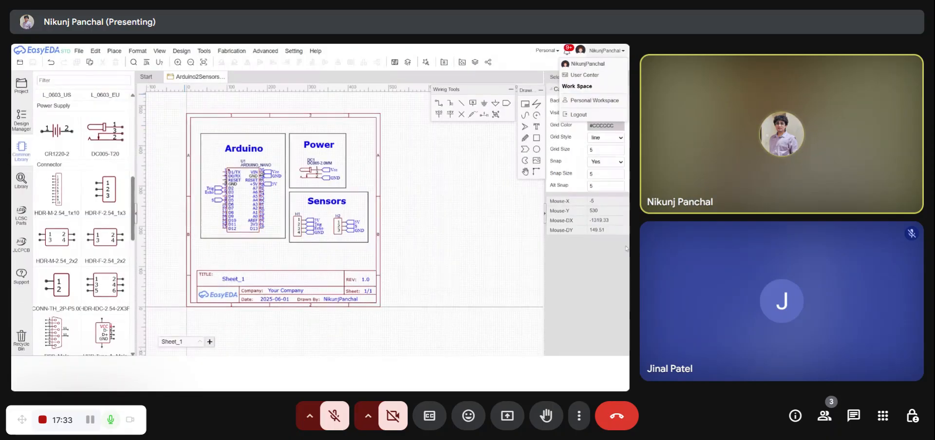
left_click(180, 51)
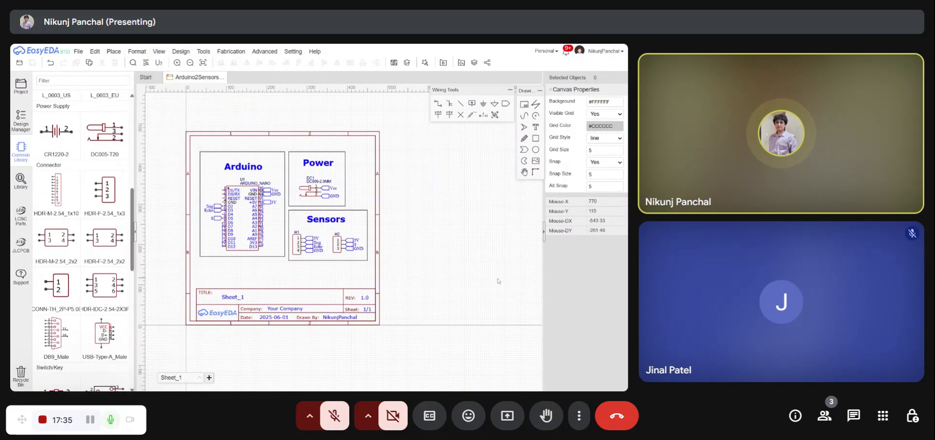
Step: Save the schematic and convert it to a PCB without checking nets, applying a two-layer rectangular outline of 67 by 45 mm
key("ctrl+s")
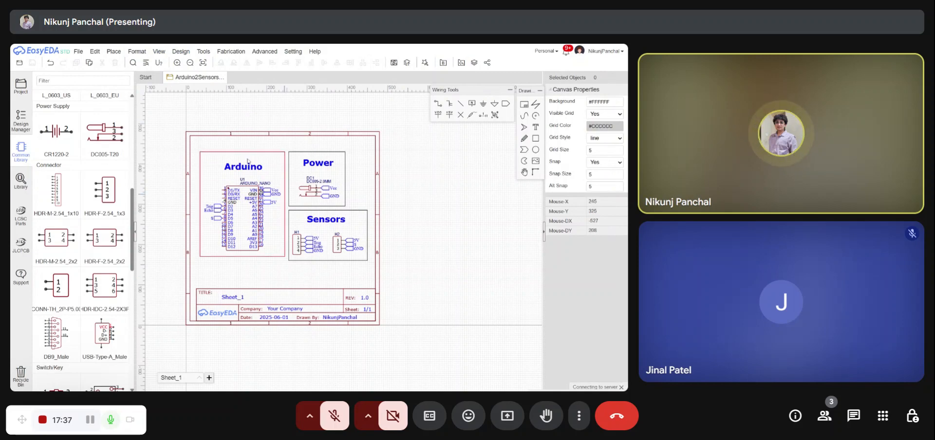
left_click(181, 51)
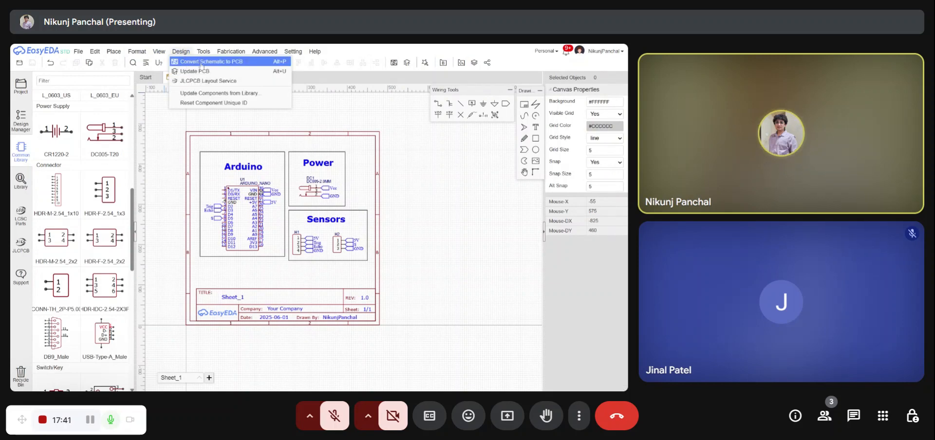
left_click(237, 61)
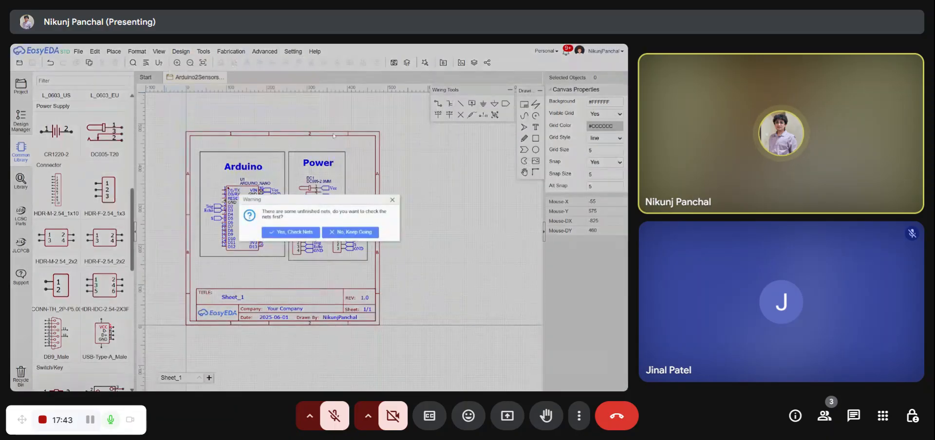
left_click(338, 233)
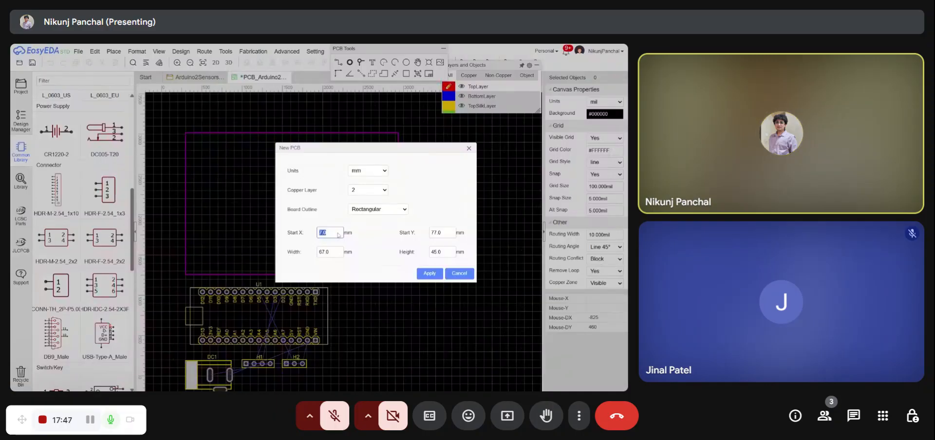
left_click(425, 274)
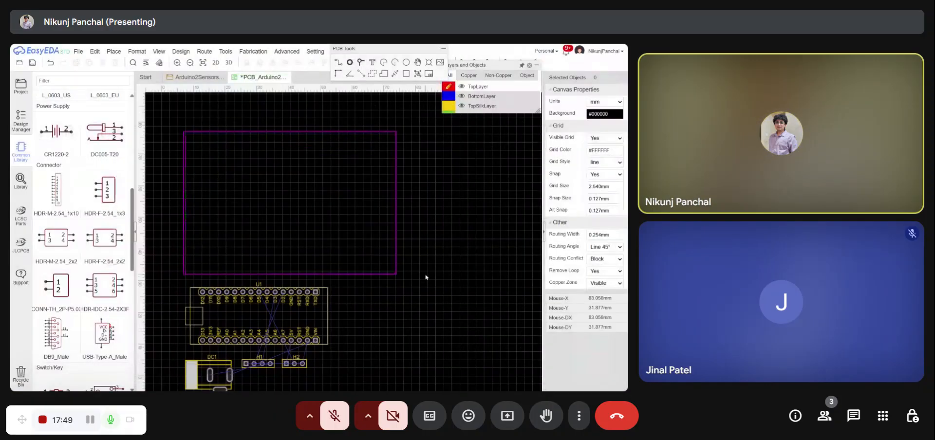
Step: Narrow the rectangular board outline by moving its right edge inward to about X 68.7 mm
scroll(425, 273, "down", 3)
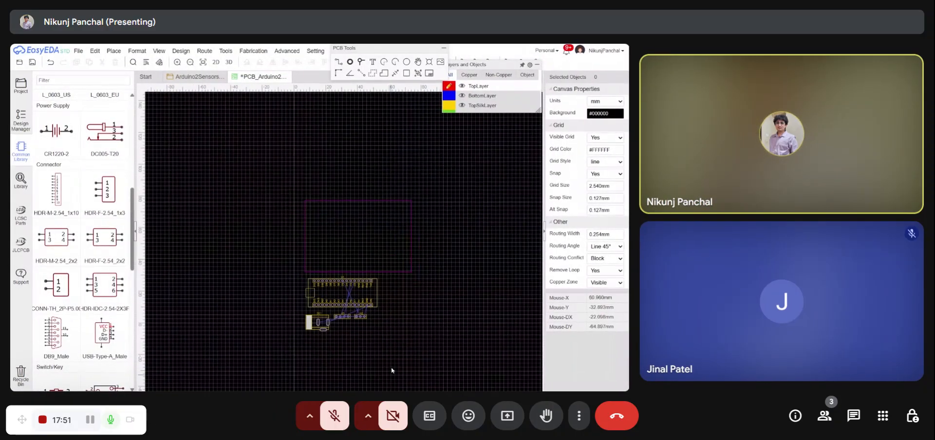
scroll(390, 370, "down", 1)
scroll(366, 330, "up", 2)
scroll(312, 205, "up", 2)
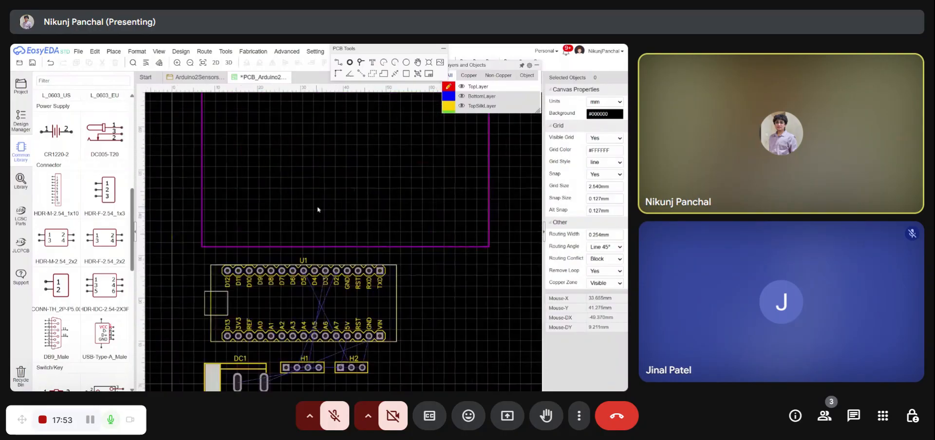
scroll(335, 226, "down", 2)
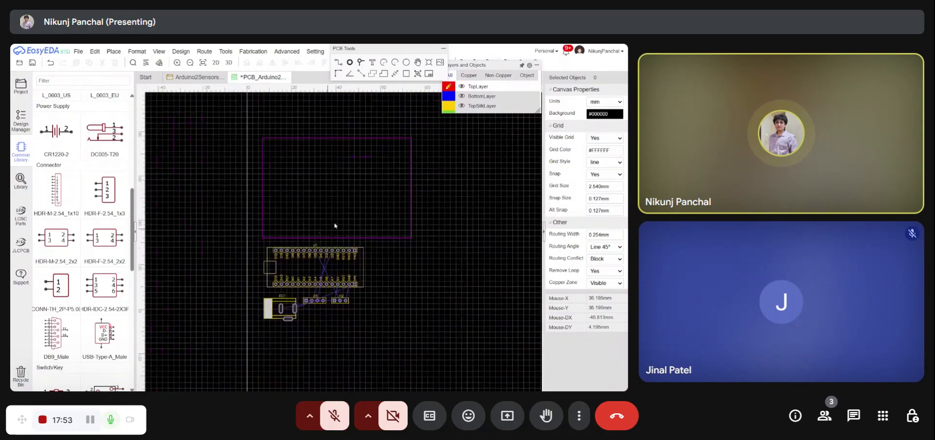
left_click_drag(411, 225, 402, 204)
left_click(405, 226)
left_click(400, 201)
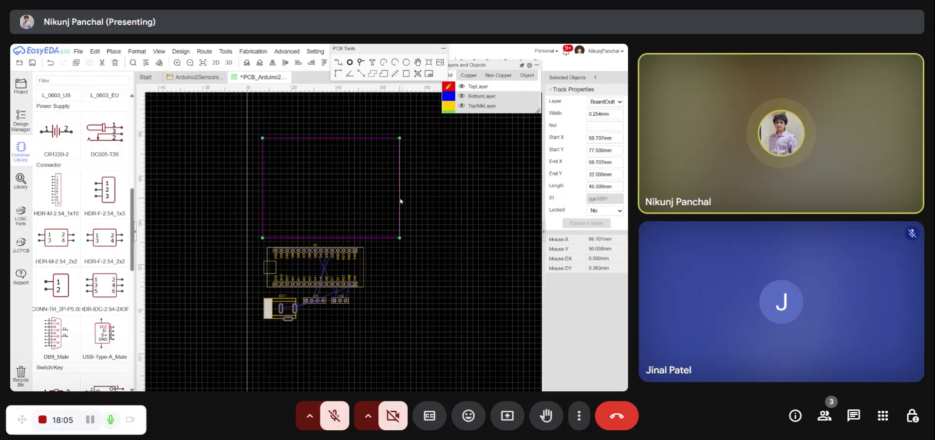
left_click(407, 222)
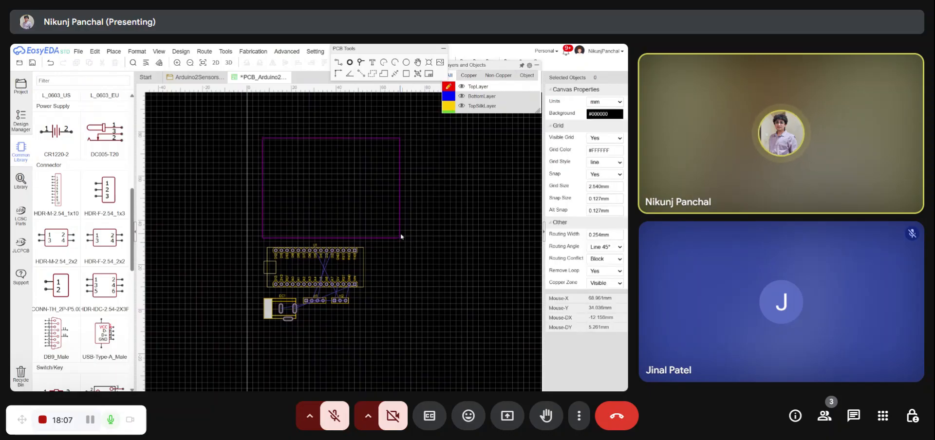
Step: Delete the rectangular board outline and move all four components together farther up the canvas
left_click(400, 233)
key("Delete")
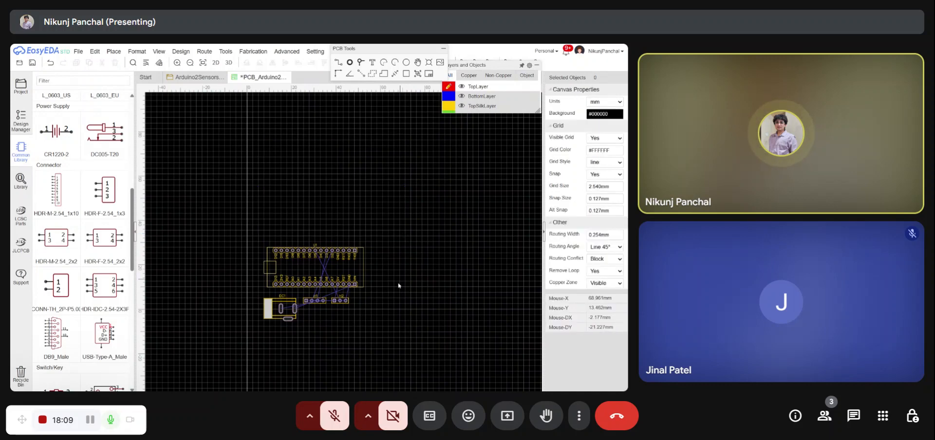
scroll(331, 347, "up", 2)
left_click_drag(403, 339, 238, 203)
left_click_drag(324, 242, 321, 210)
left_click(421, 236)
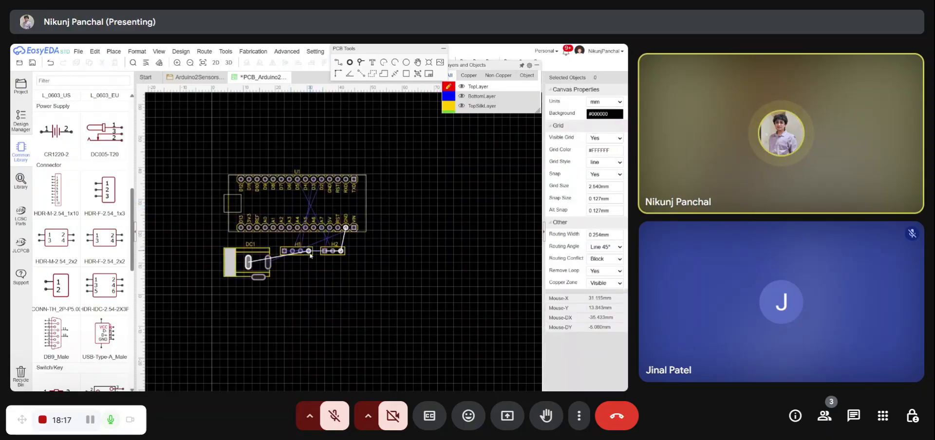
Step: Spread out the two headers below the Nano, placing H1 next to the DC jack and H2 slightly farther right
left_click_drag(302, 249, 304, 274)
left_click_drag(333, 251, 341, 255)
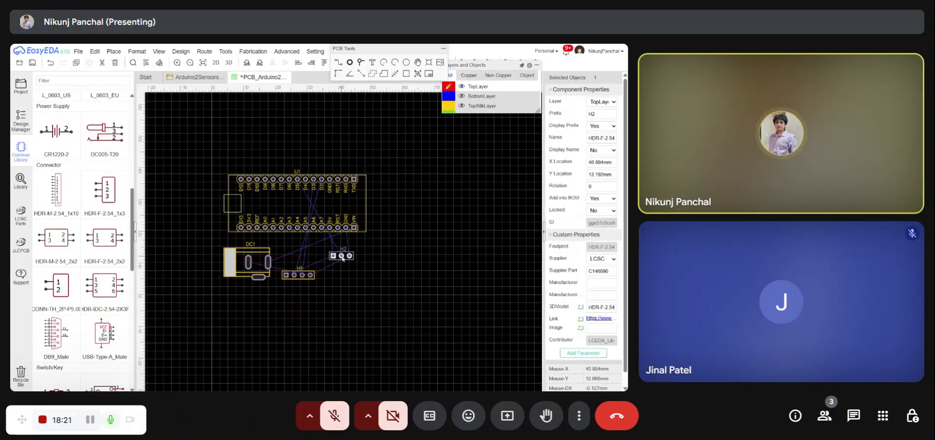
left_click_drag(301, 275, 302, 264)
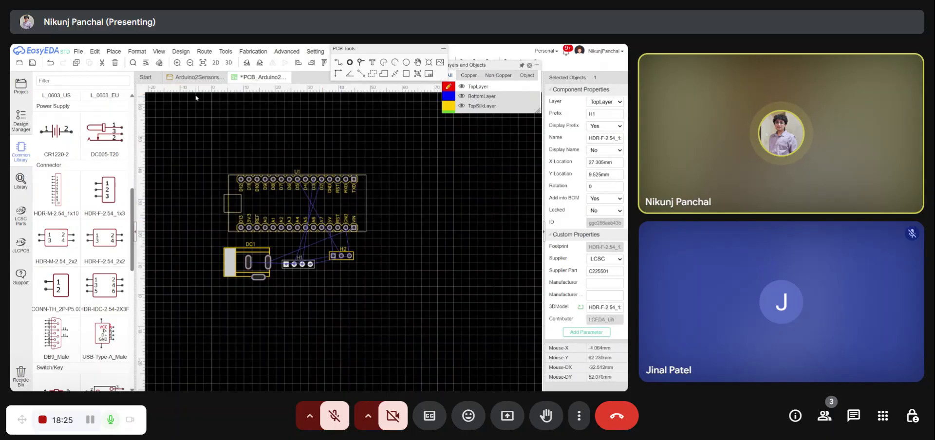
Step: Compare the power and sensor connections in the schematic with the ratlines between the Nano, DC jack and headers on the board
left_click(195, 77)
scroll(330, 200, "up", 4)
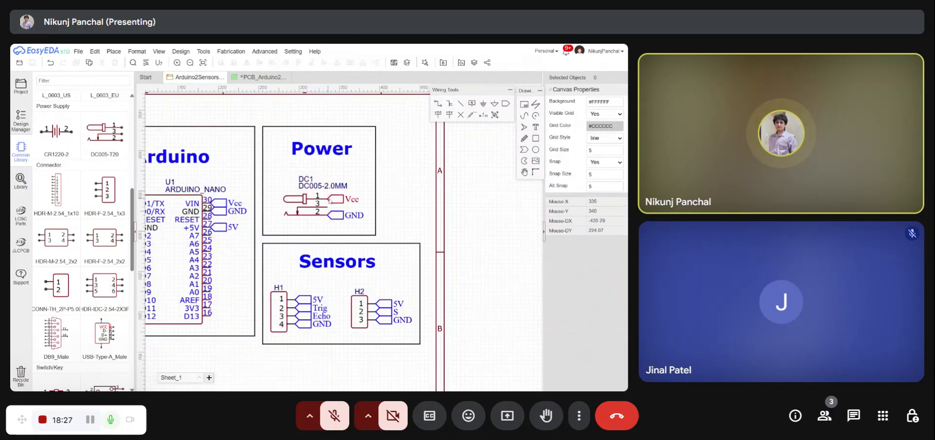
left_click(265, 77)
scroll(307, 253, "down", 3)
scroll(280, 262, "up", 3)
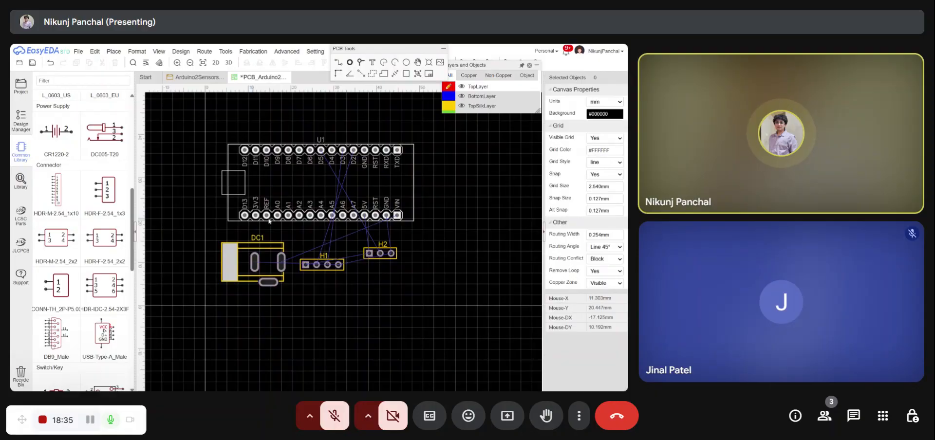
scroll(284, 221, "down", 1)
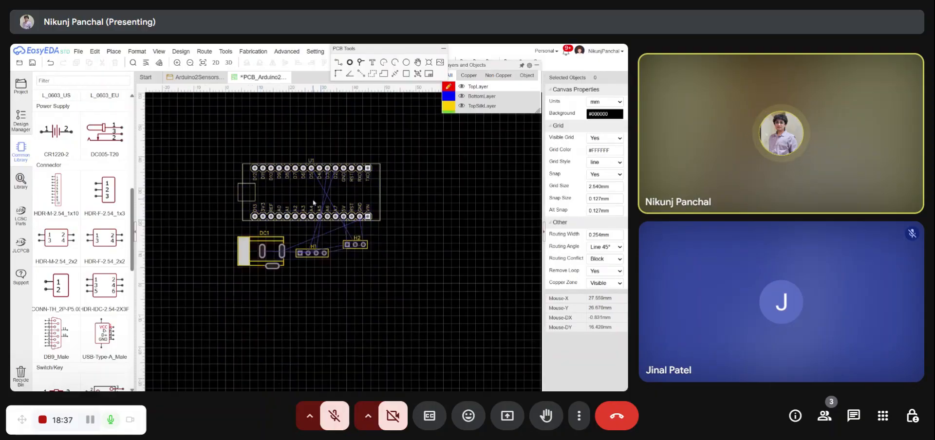
scroll(306, 217, "down", 1)
scroll(310, 187, "up", 1)
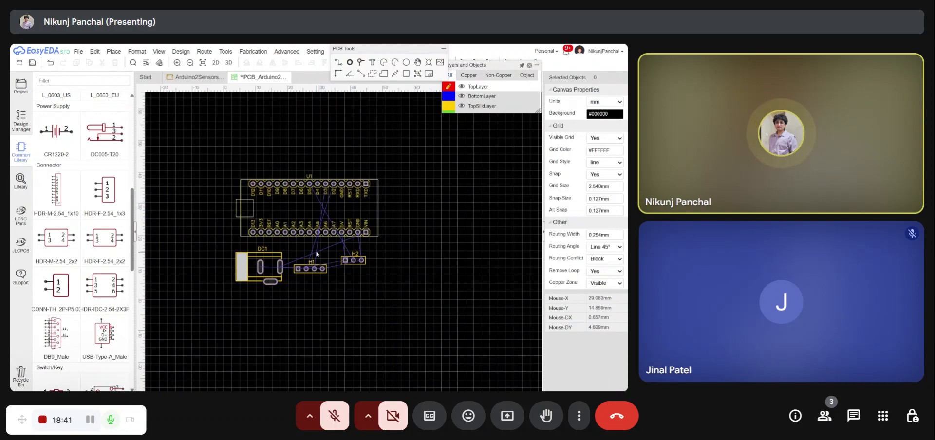
scroll(329, 240, "down", 2)
scroll(344, 201, "up", 2)
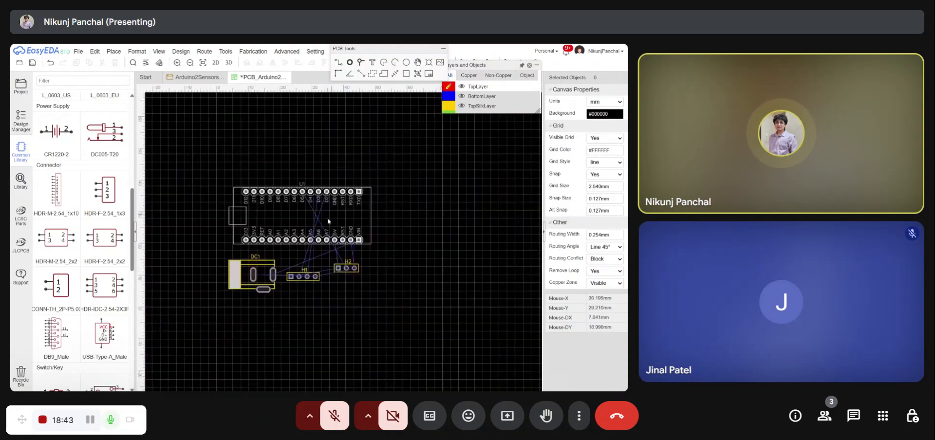
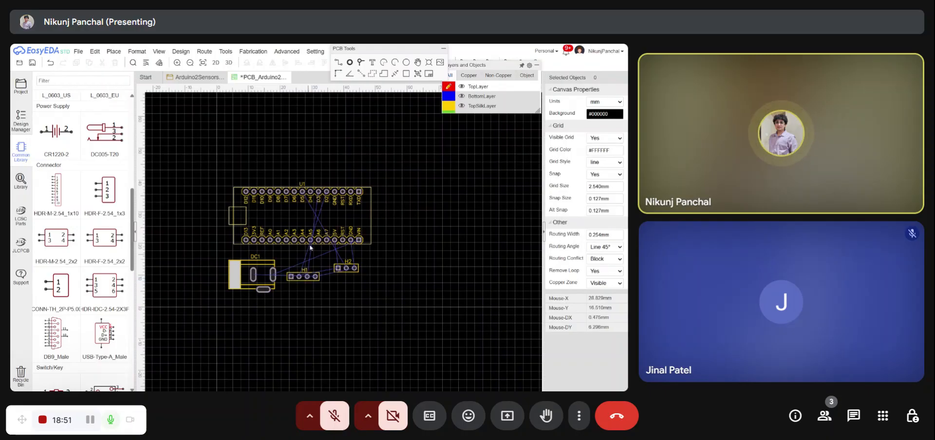
scroll(289, 280, "down", 2)
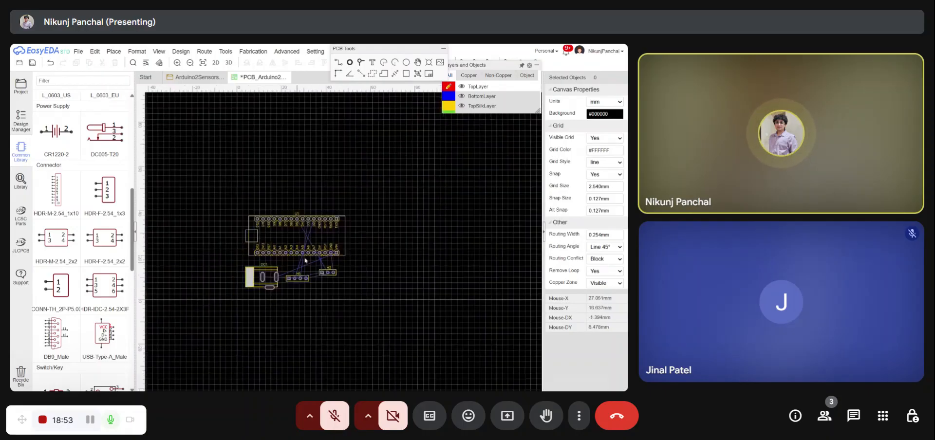
scroll(307, 258, "up", 2)
Step: Hide the Ratlines layer on the PCB
mouse_move(459, 112)
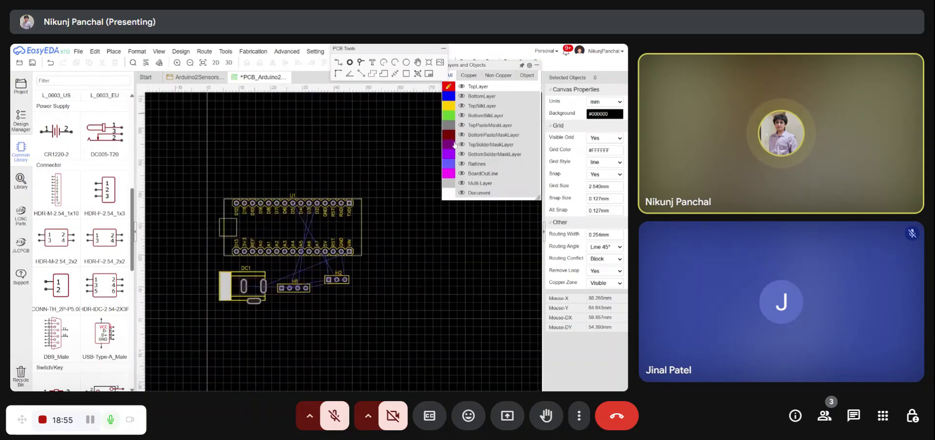
left_click(461, 165)
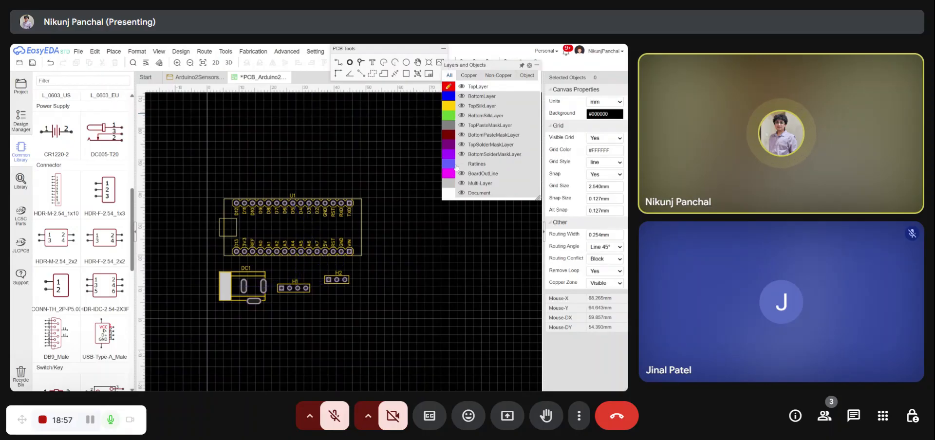
scroll(358, 231, "down", 1)
scroll(350, 278, "up", 2)
scroll(404, 250, "down", 3)
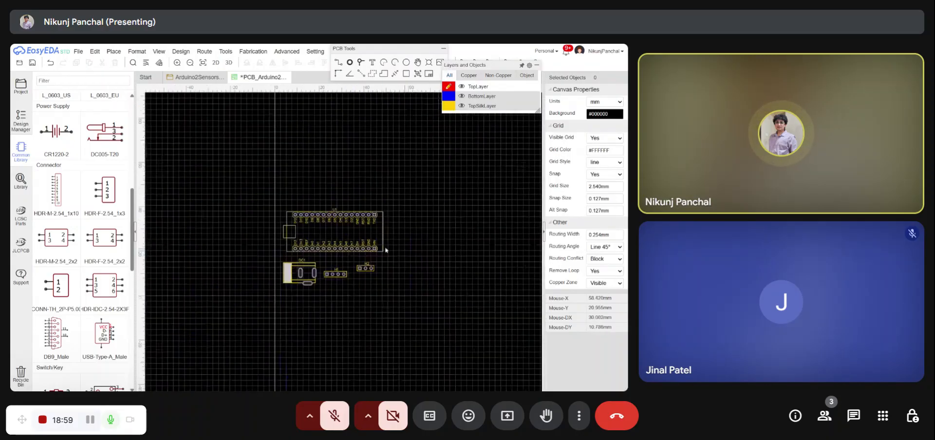
Step: Move the Nano U1 to about X 24.4 mm, Y 24.5 mm and place the DC jack DC1 directly beneath its USB end
left_click_drag(310, 278, 287, 272)
scroll(283, 273, "down", 3)
left_click(339, 305)
scroll(386, 243, "down", 2)
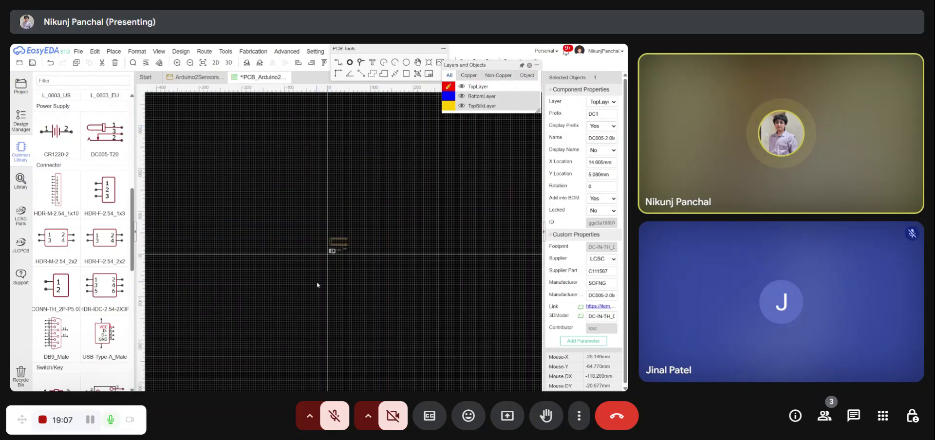
scroll(320, 245, "up", 1)
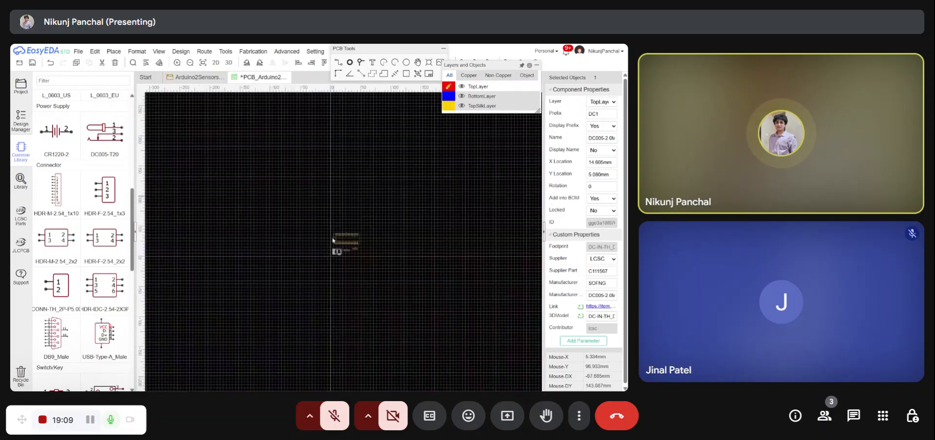
scroll(389, 252, "up", 4)
scroll(452, 260, "down", 1)
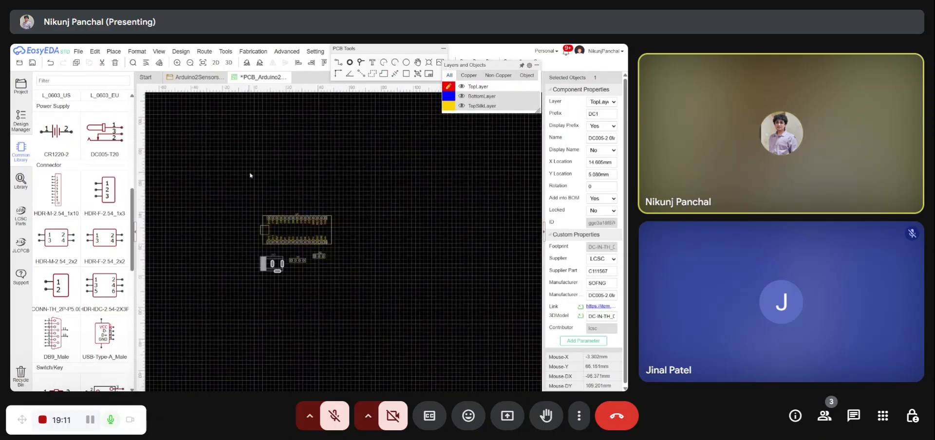
scroll(301, 207, "up", 3)
scroll(263, 167, "down", 4)
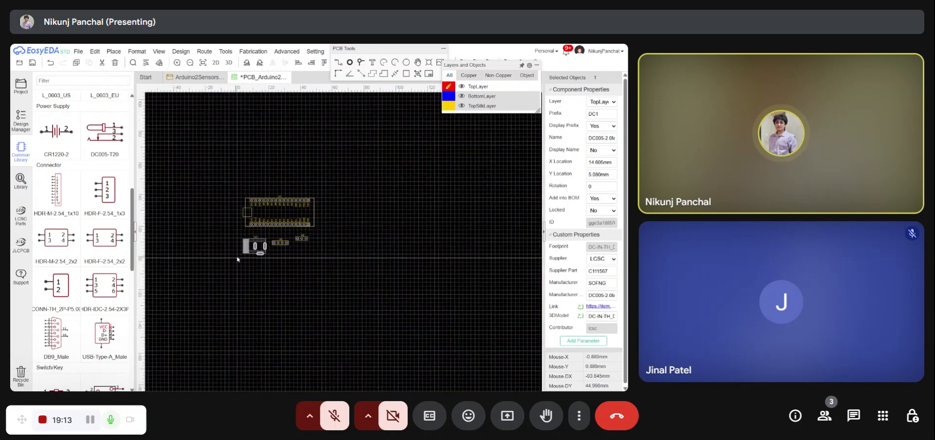
scroll(277, 254, "up", 3)
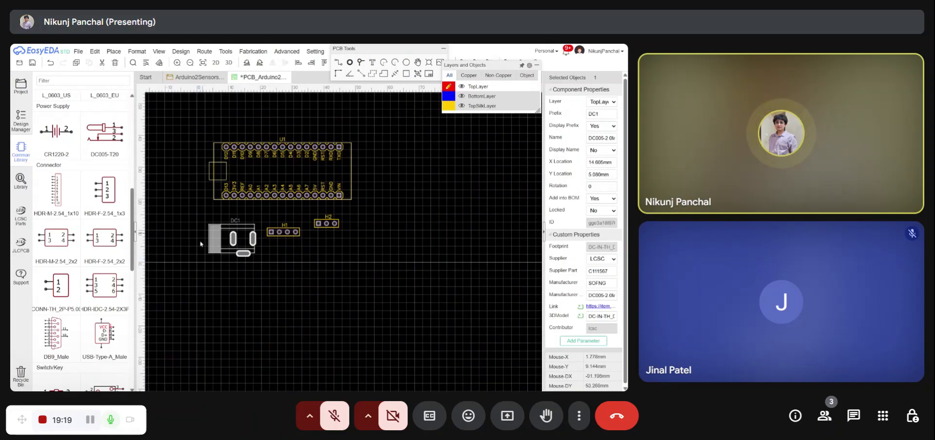
scroll(363, 284, "down", 2)
scroll(292, 256, "up", 3)
left_click_drag(263, 254, 240, 258)
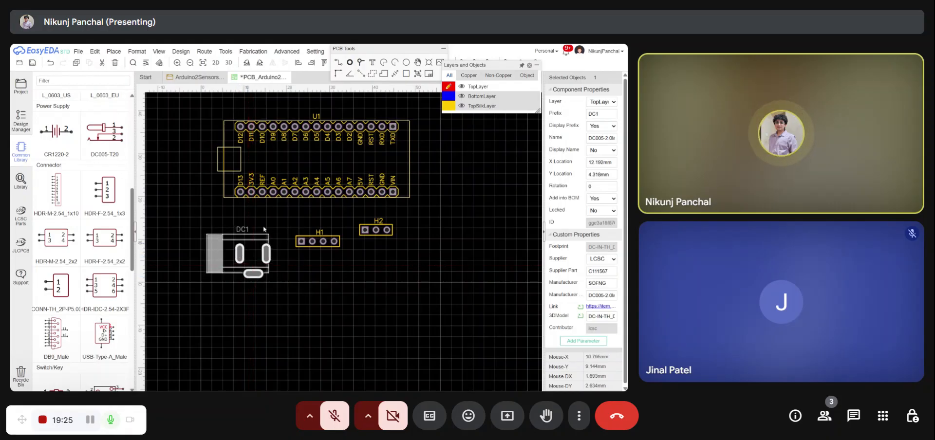
left_click_drag(297, 173, 285, 191)
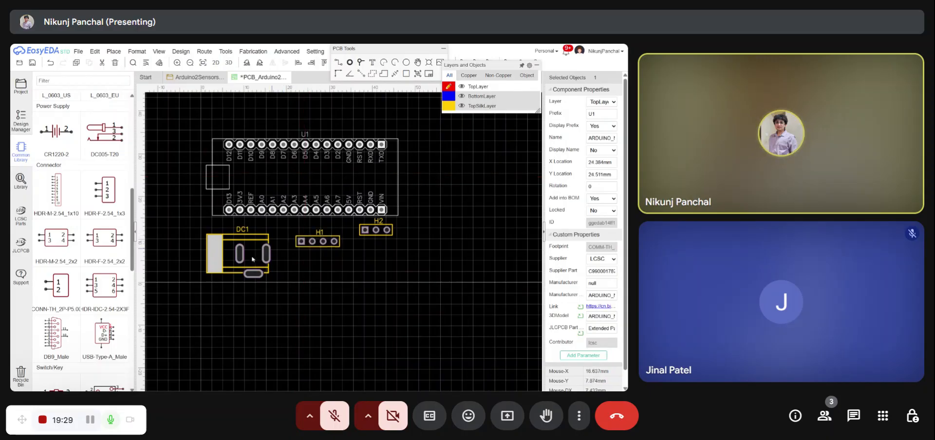
left_click_drag(253, 259, 257, 251)
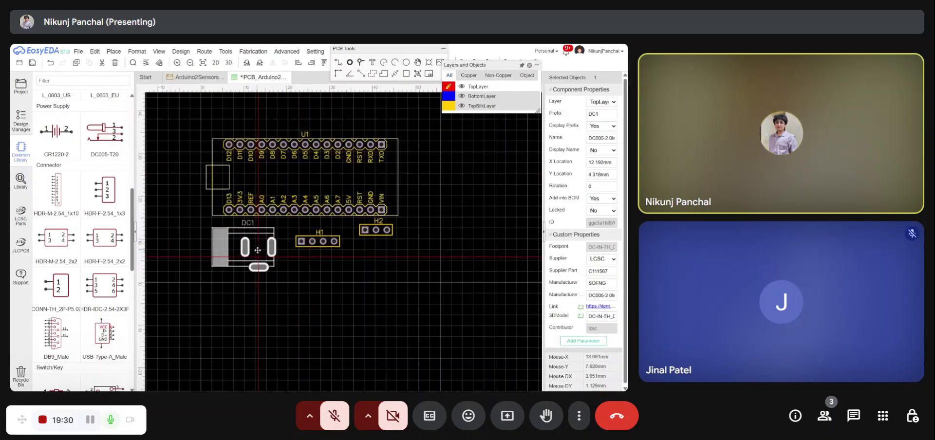
Step: Rotate headers H1 and H2 upright by 90° and place them side by side to the right of the DC jack
left_click_drag(334, 243, 318, 246)
key("space")
left_click_drag(371, 231, 337, 241)
key("space")
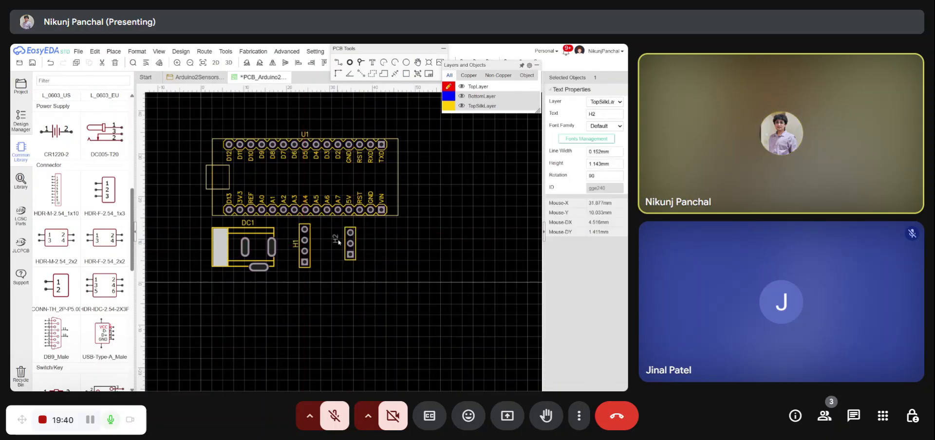
left_click(376, 236)
Step: Rotate headers H1 and H2 by 180° to a 270° rotation so their 5V pins face the Nano, and place H2 slightly closer to it
scroll(375, 235, "up", 5)
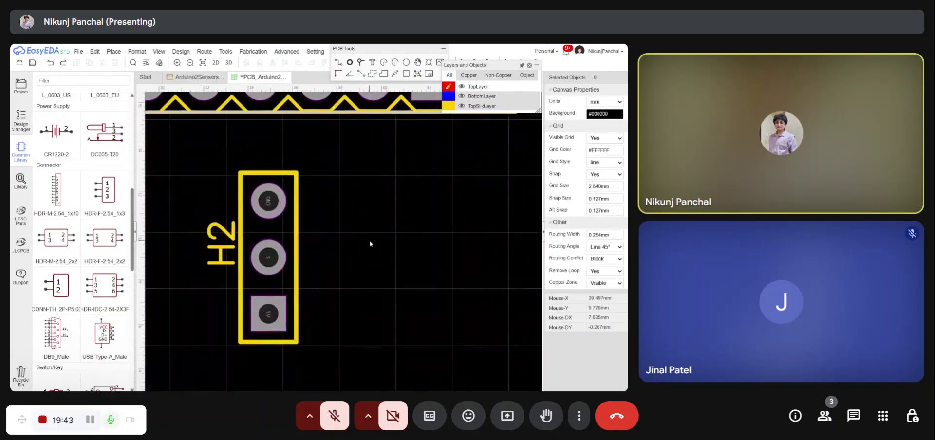
scroll(187, 279, "up", 3)
scroll(261, 273, "down", 5)
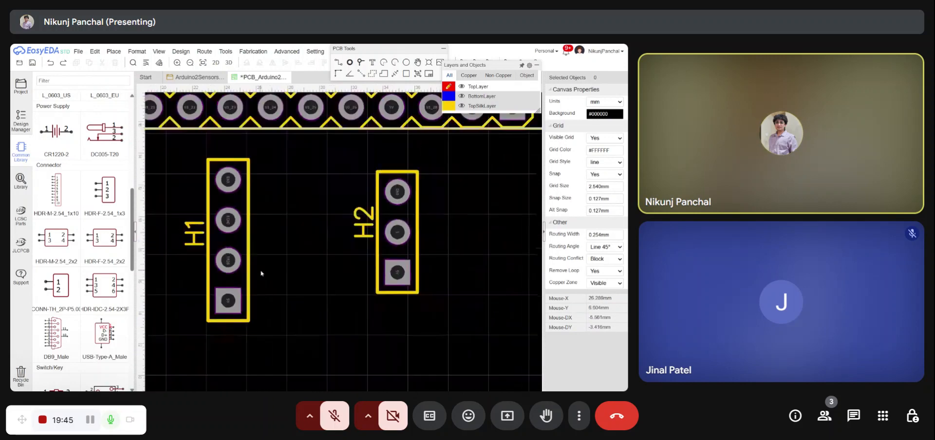
left_click(250, 265)
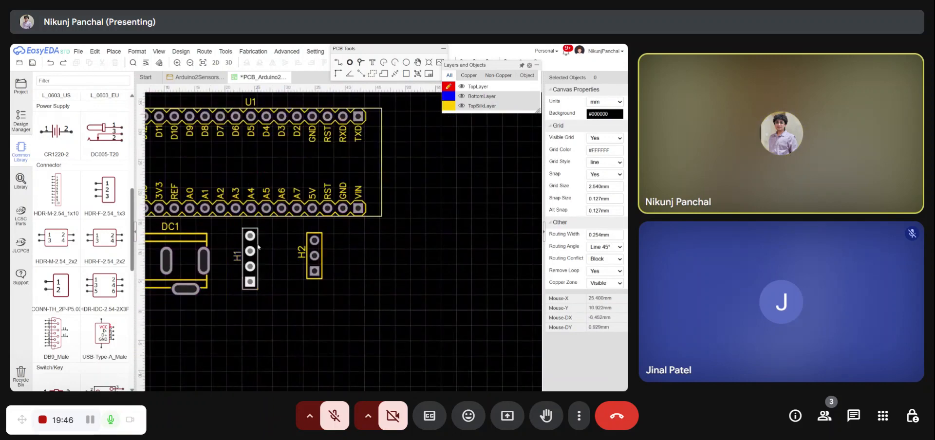
key("space")
key("space")
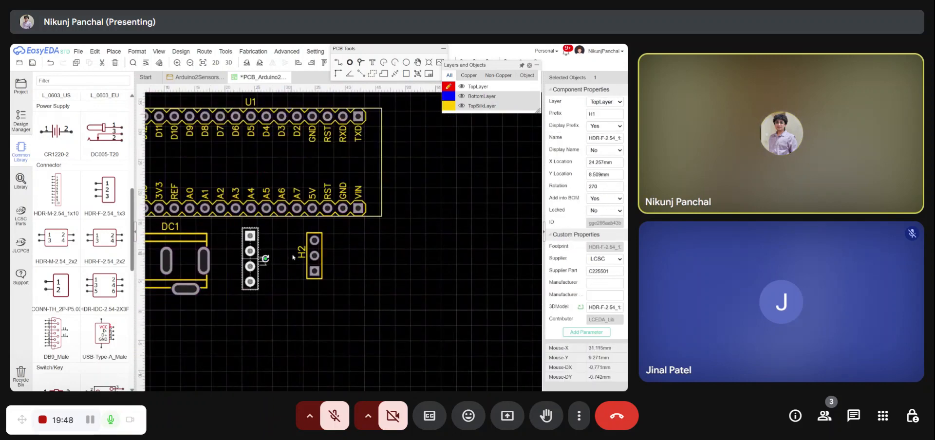
left_click(321, 251)
key("space")
key("space")
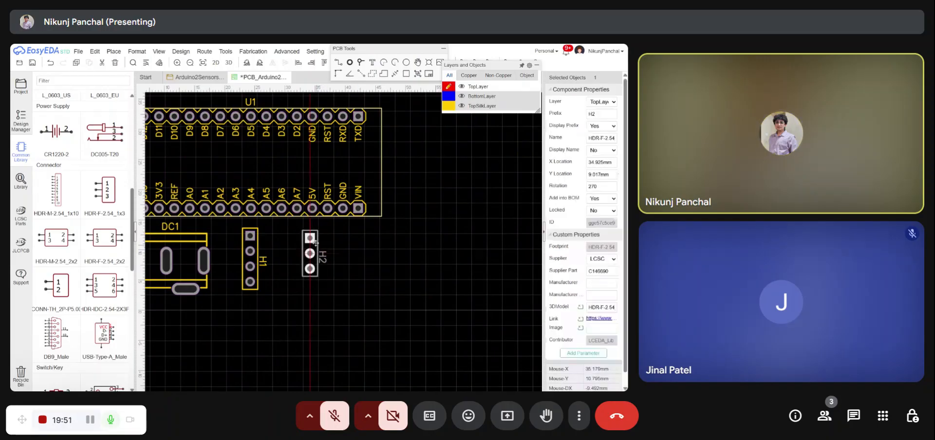
left_click(340, 241)
Step: Move the U1 designator text inside the Nano's outline, near the end opposite the USB connector
scroll(340, 241, "down", 3)
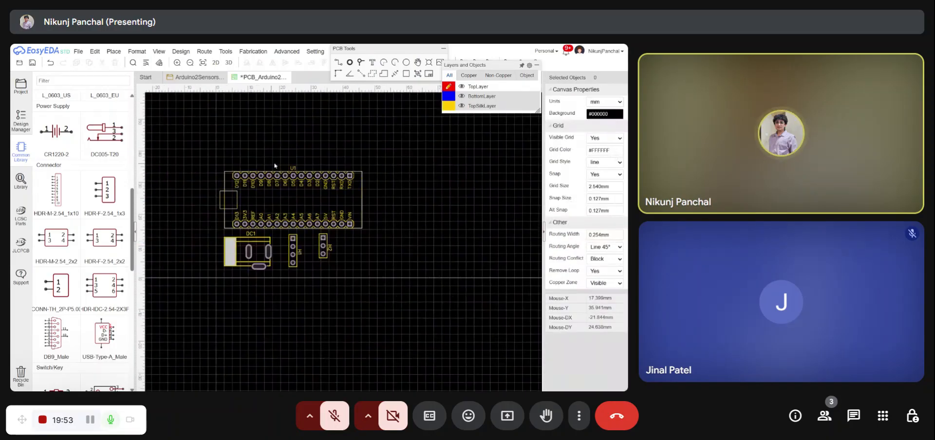
left_click_drag(292, 168, 356, 201)
left_click(386, 231)
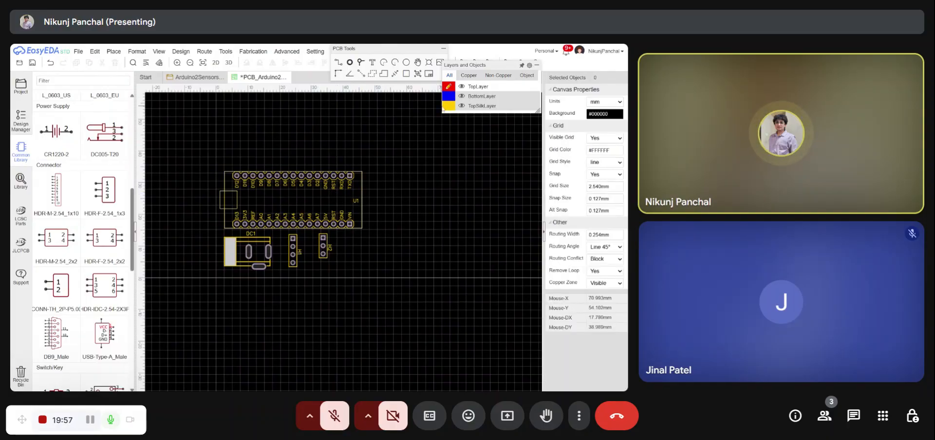
Step: Draw a horizontal track about 48.4 mm long on the BoardOutLine layer, from the origin along the board's lower edge beneath the components
mouse_move(487, 99)
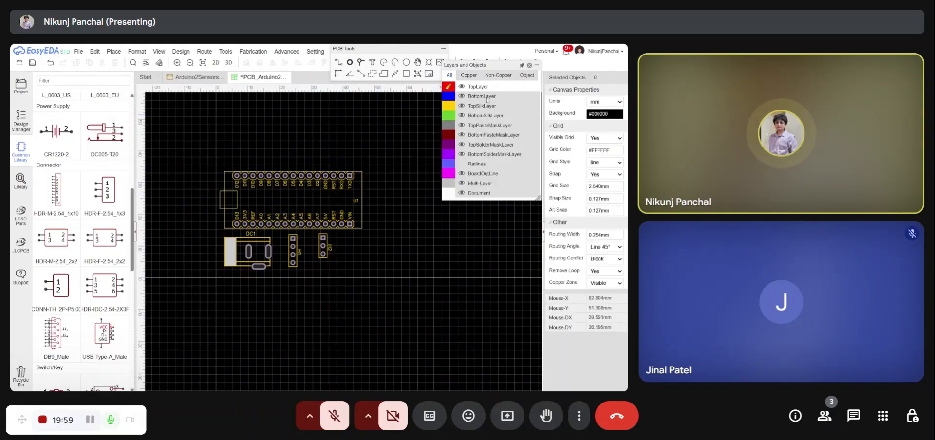
left_click(448, 174)
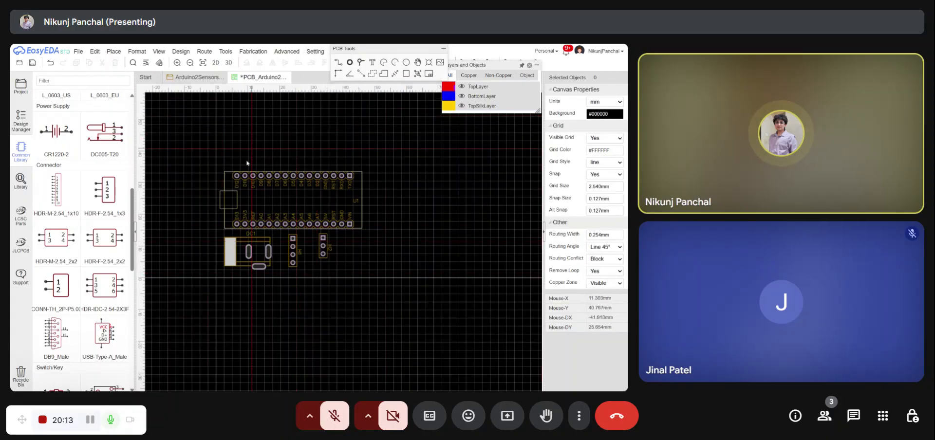
scroll(211, 286, "up", 5)
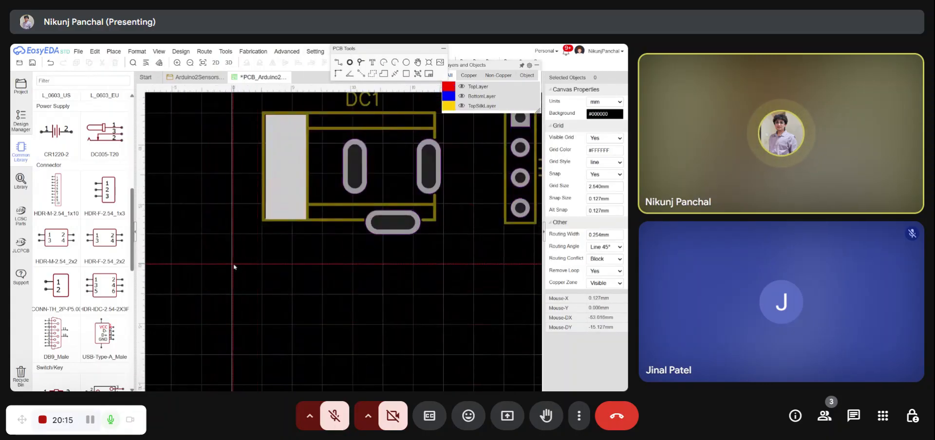
scroll(215, 263, "down", 4)
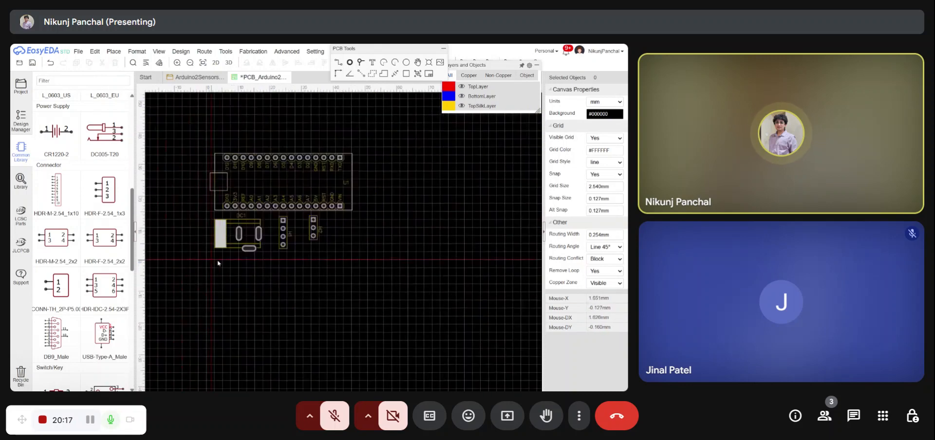
left_click(360, 260)
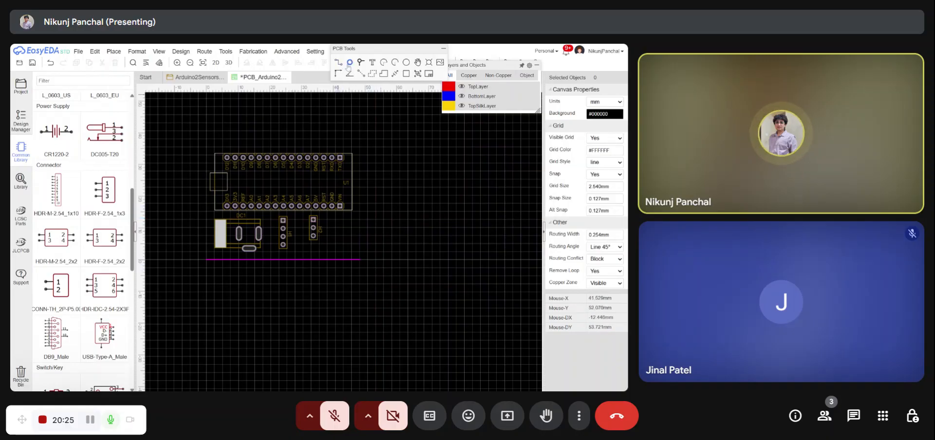
Step: Shorten the board outline's lower edge slightly by changing its End X coordinate
left_click(332, 260)
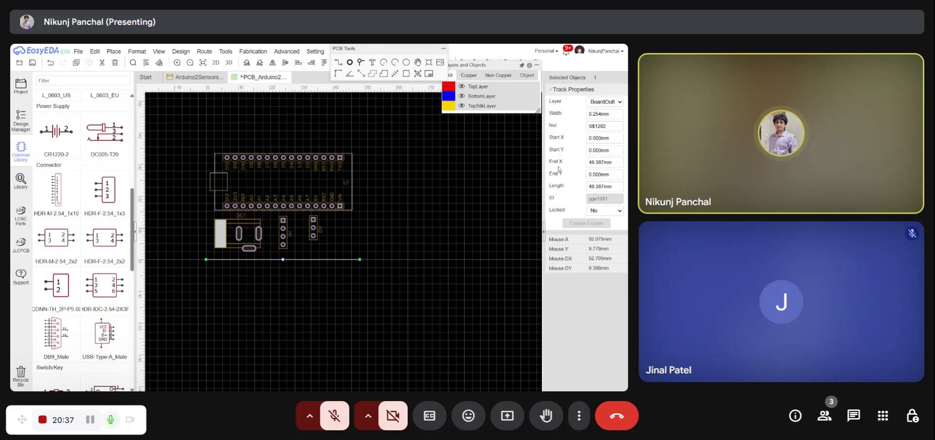
left_click(603, 162)
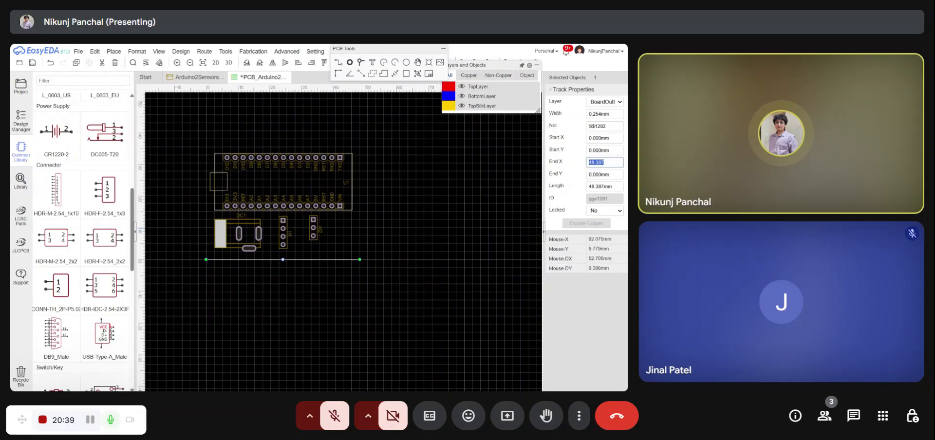
left_click(448, 185)
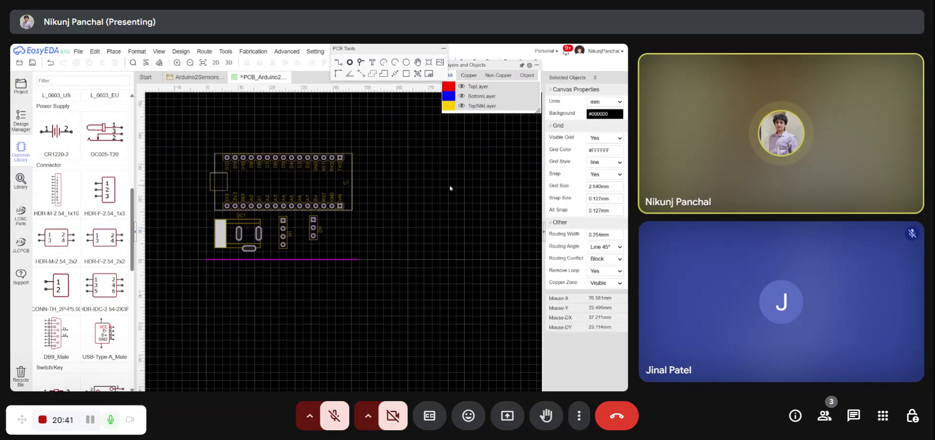
left_click(350, 260)
left_click(477, 200)
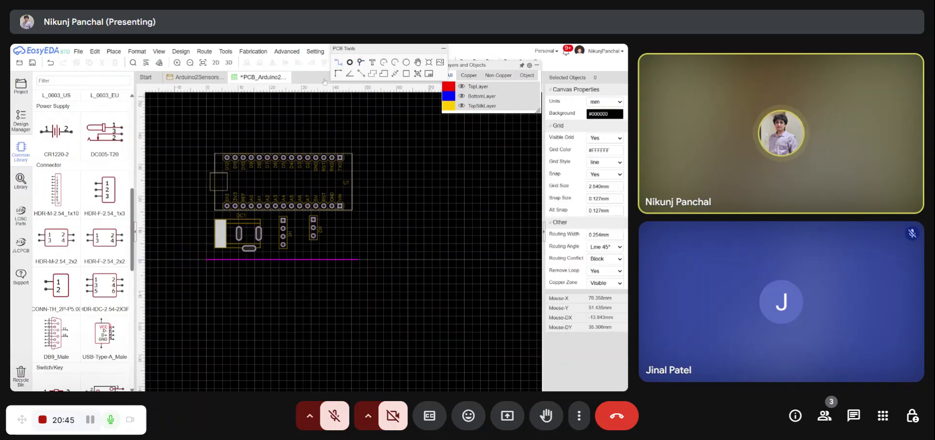
Step: Draw the board outline's left edge vertically from the origin to just above the Nano, about 34.8 mm long
scroll(199, 272, "up", 5)
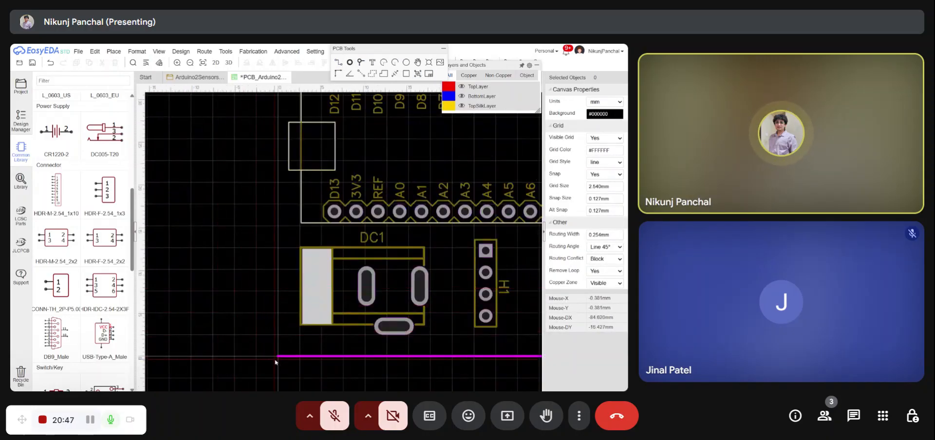
scroll(273, 273, "down", 5)
scroll(273, 274, "up", 5)
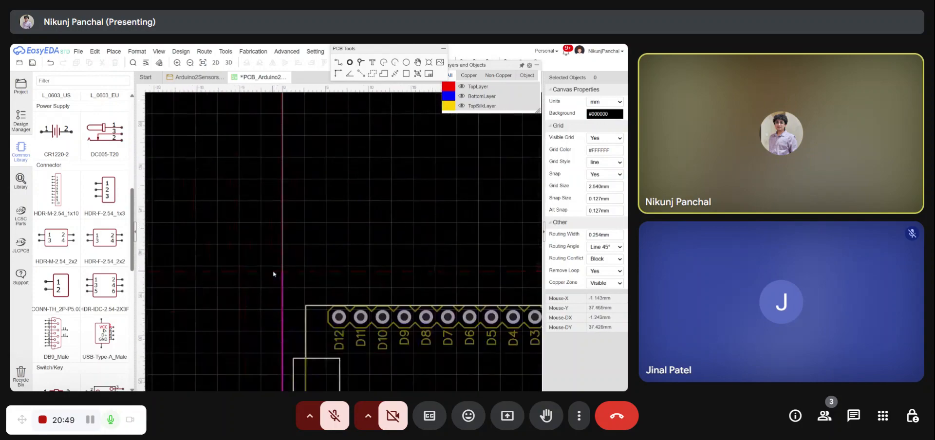
left_click(283, 294)
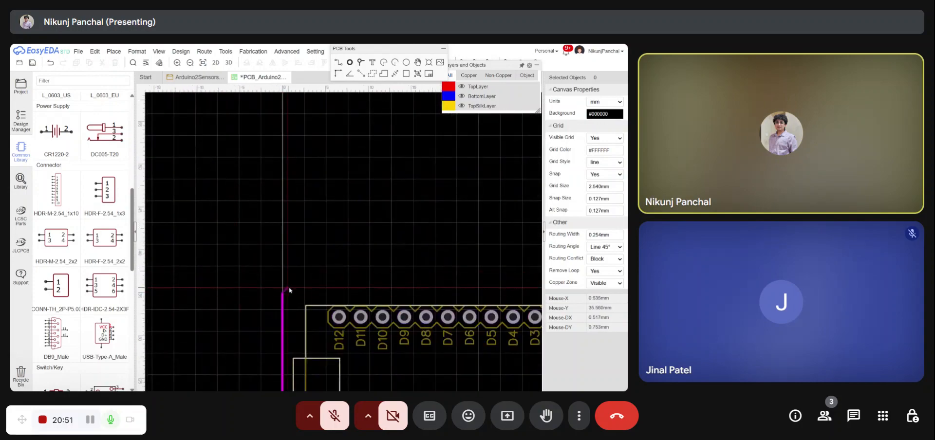
right_click(284, 296)
scroll(280, 234, "down", 3)
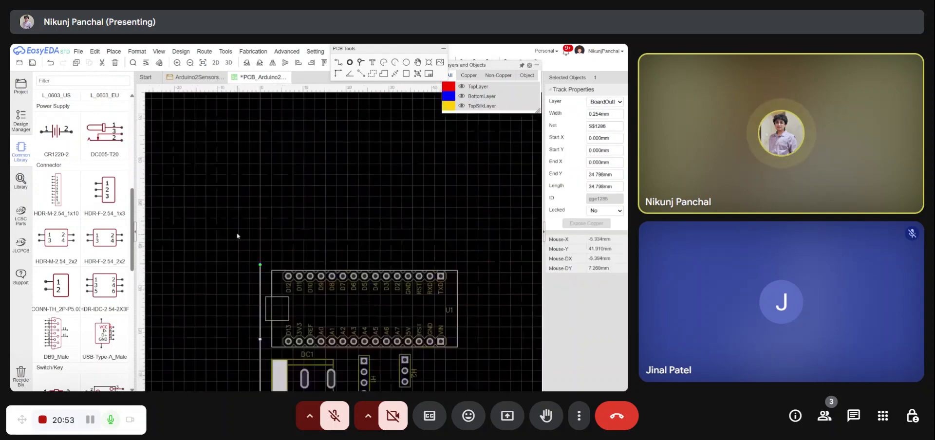
Step: Set the End Y of the left board outline track to 35 mm
double_click(601, 174)
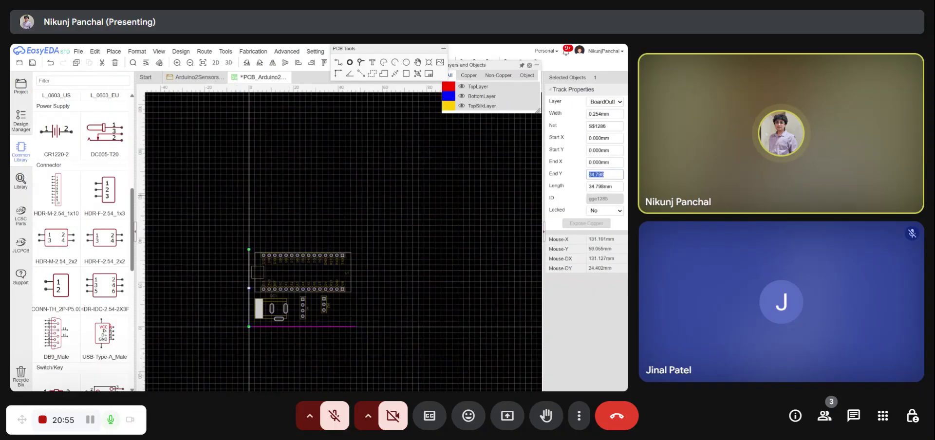
type("35")
left_click(430, 224)
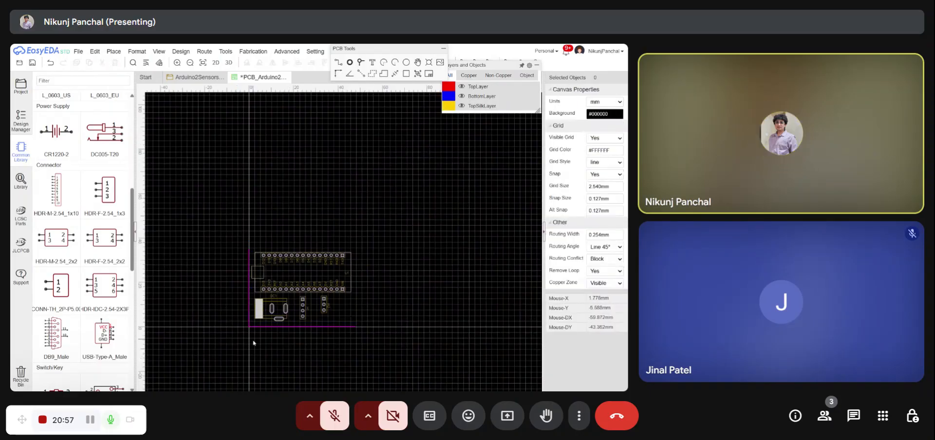
Step: Copy the 48 mm bottom outline track and place the copy as the top edge, starting at the left track's upper end
scroll(252, 333, "up", 3)
left_click(253, 323)
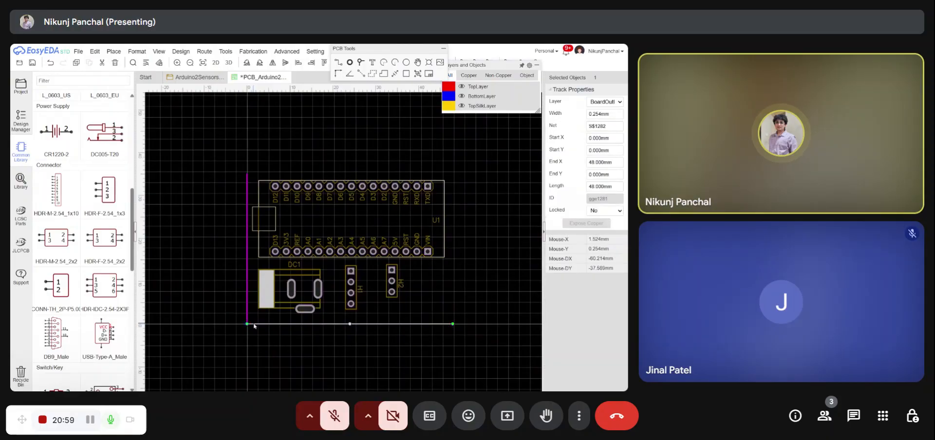
key("ctrl+c")
key("ctrl+v")
scroll(240, 227, "down", 4)
scroll(282, 174, "up", 8)
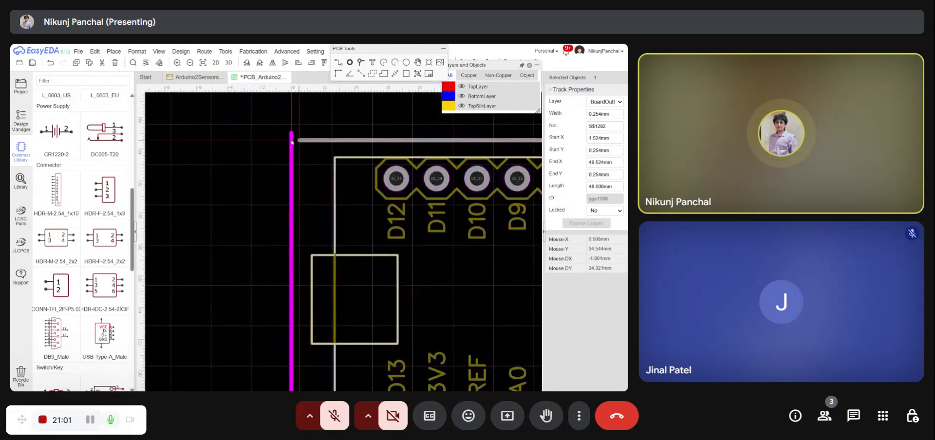
scroll(270, 178, "down", 5)
scroll(271, 178, "up", 5)
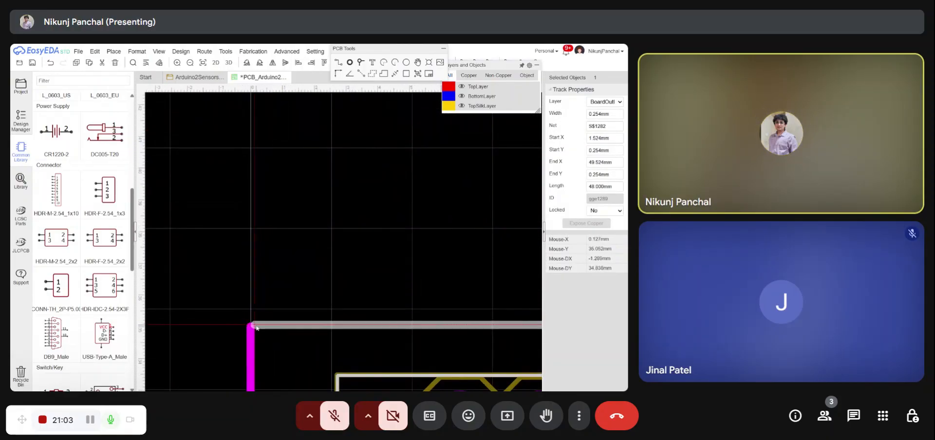
left_click(254, 328)
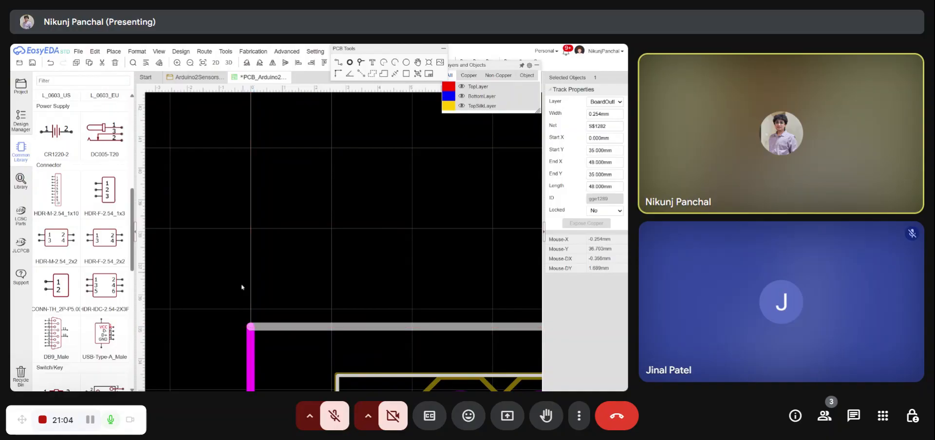
Step: Copy the left outline track to the end of the bottom track at X 48 mm as the right edge, and save the board
left_click(254, 349)
scroll(280, 267, "down", 3)
key("ctrl+c")
left_click(279, 249)
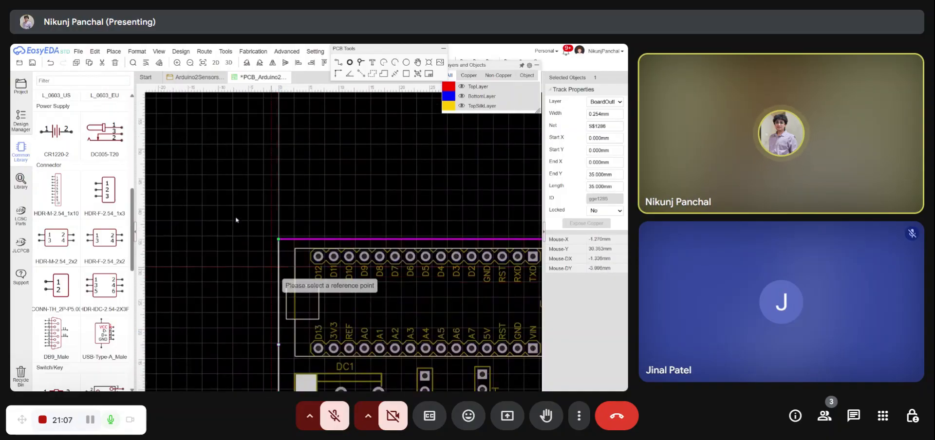
scroll(242, 219, "down", 3)
key("ctrl+v")
scroll(361, 286, "up", 4)
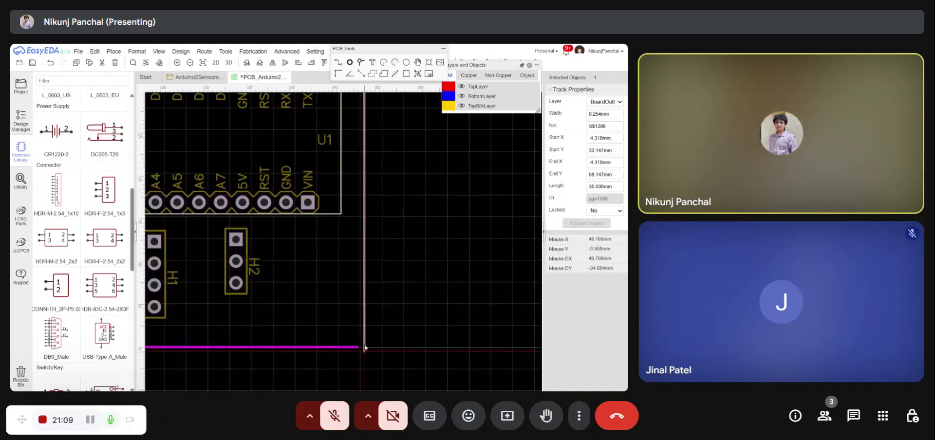
scroll(363, 347, "up", 3)
left_click(338, 360)
scroll(409, 333, "down", 5)
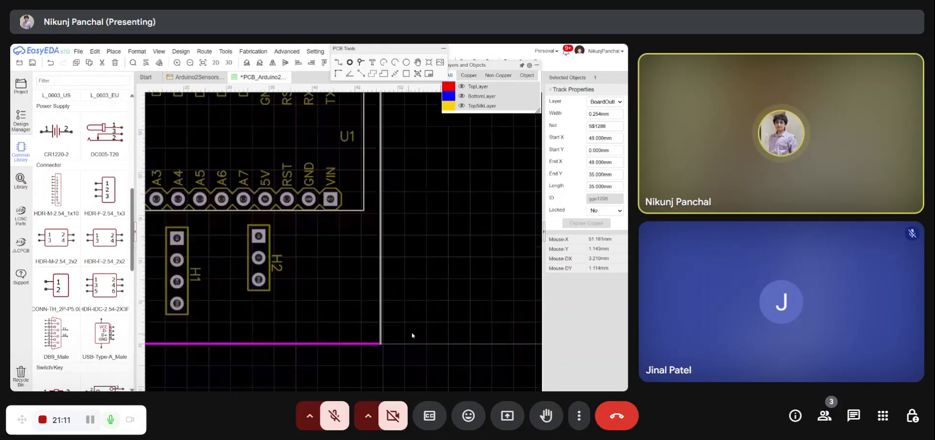
left_click(442, 329)
key("ctrl+s")
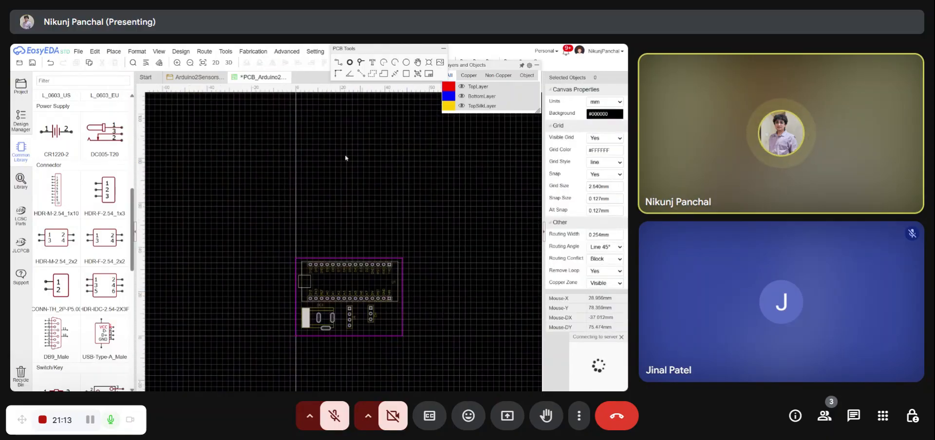
Step: Inspect the board and its component models from several angles in the 3D view, then close that view
left_click(228, 62)
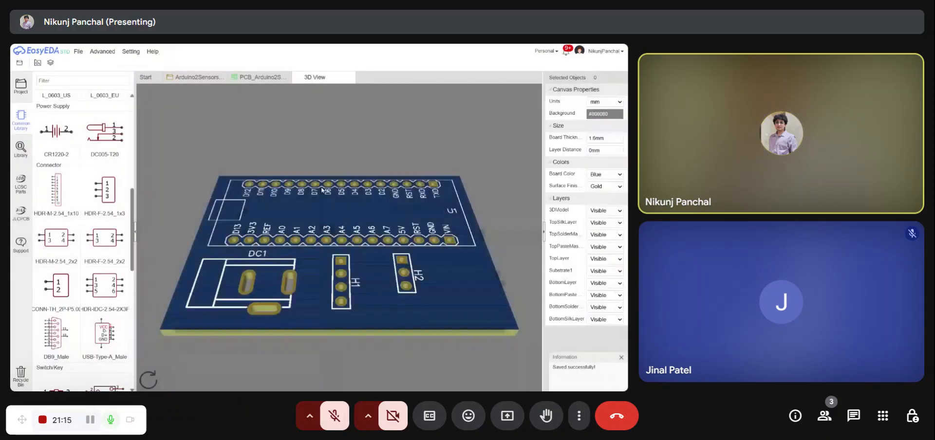
left_click_drag(336, 205, 184, 168)
scroll(339, 231, "down", 3)
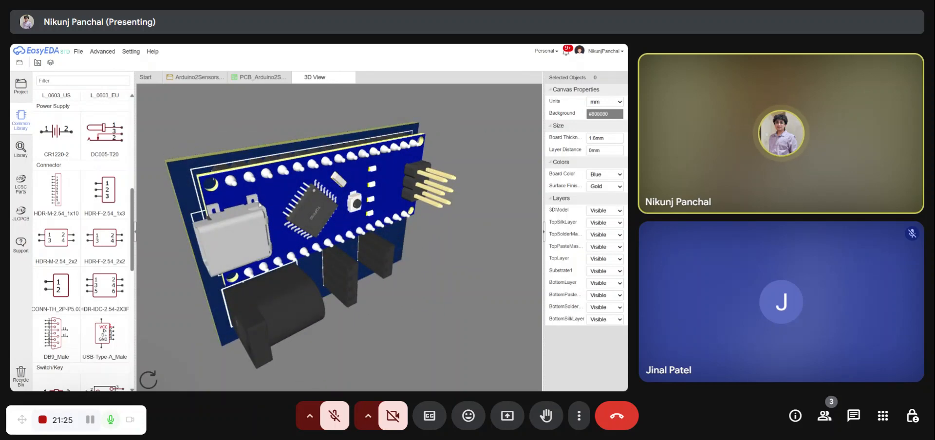
left_click_drag(280, 233, 247, 185)
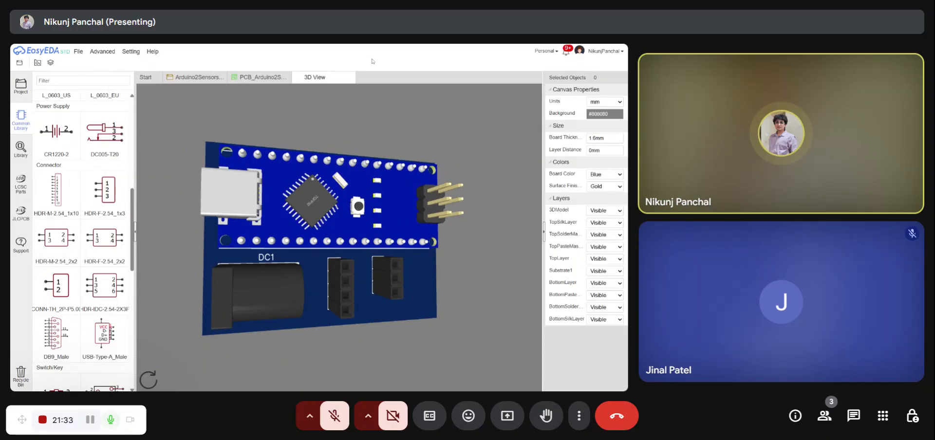
left_click(350, 79)
Step: Shorten the bottom outline track at both ends by setting Start X to 3 mm and End X to 45 mm
scroll(348, 245, "down", 3)
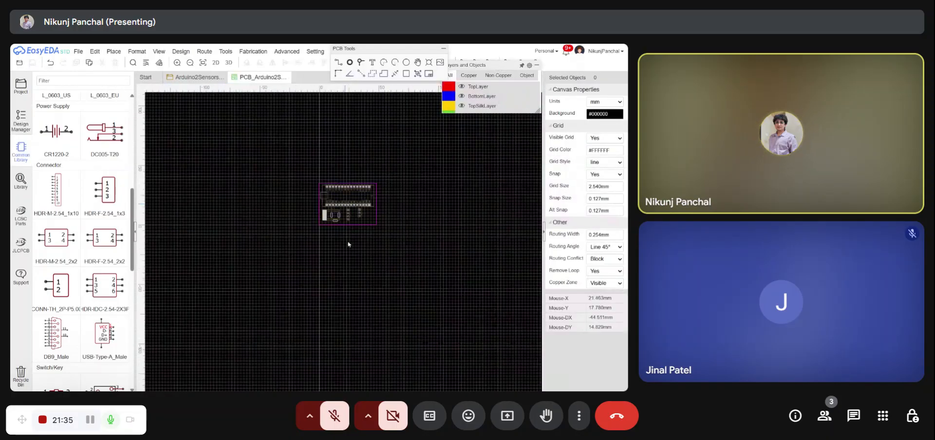
scroll(402, 186, "up", 5)
scroll(419, 254, "down", 3)
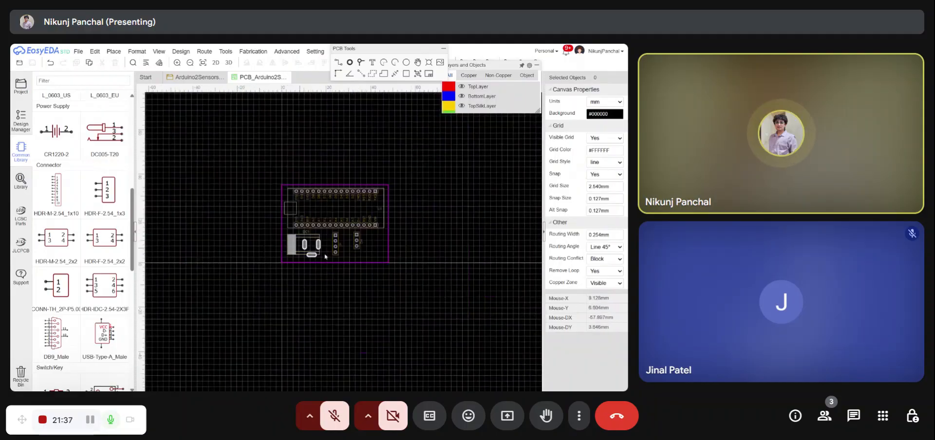
scroll(323, 262, "up", 6)
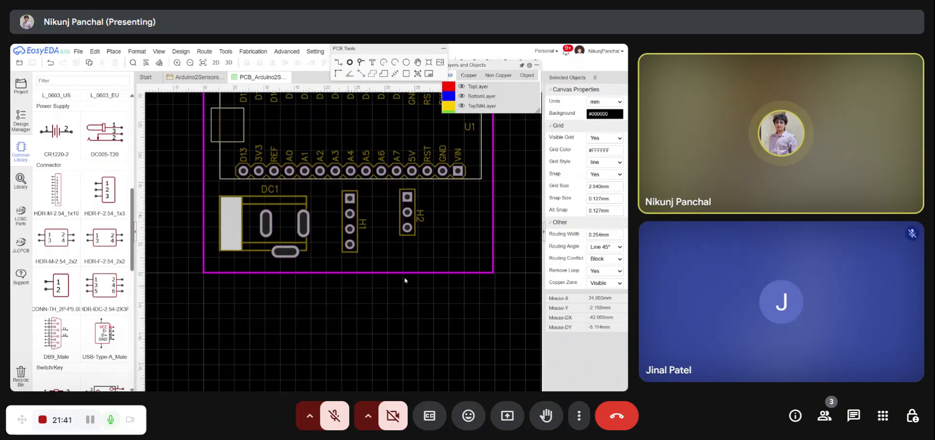
left_click(236, 273)
scroll(301, 302, "down", 2)
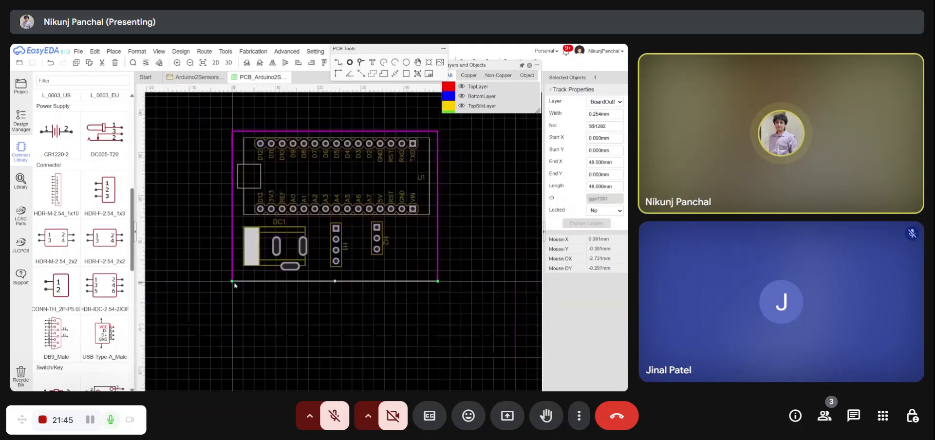
scroll(271, 285, "up", 2)
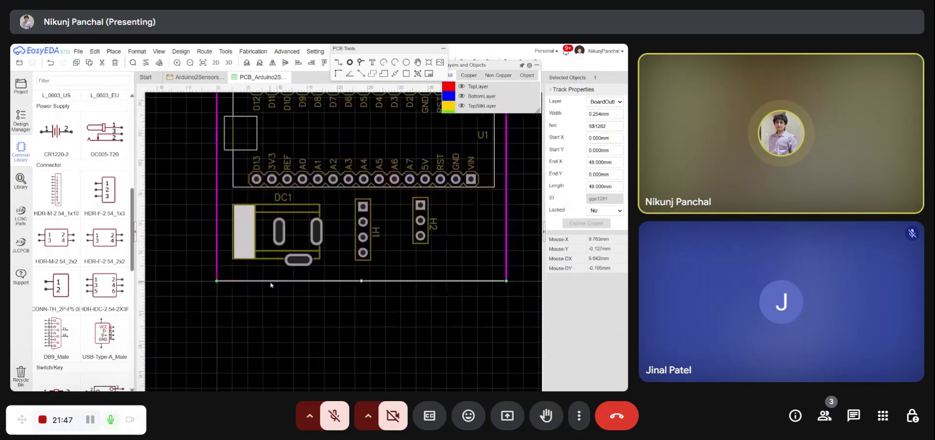
scroll(271, 285, "up", 1)
scroll(203, 290, "down", 1)
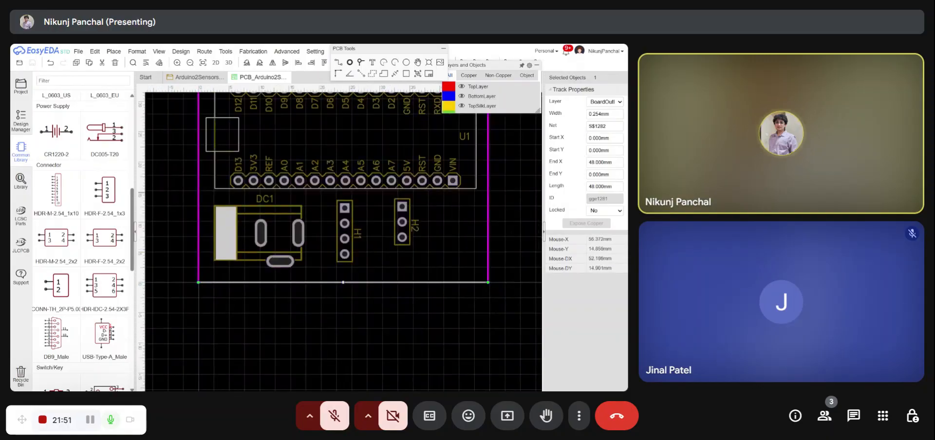
left_click(604, 138)
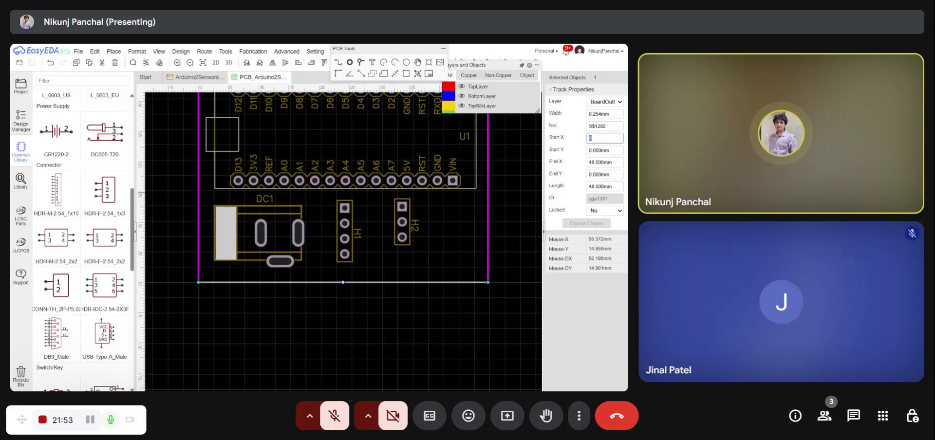
type("3")
key("Return")
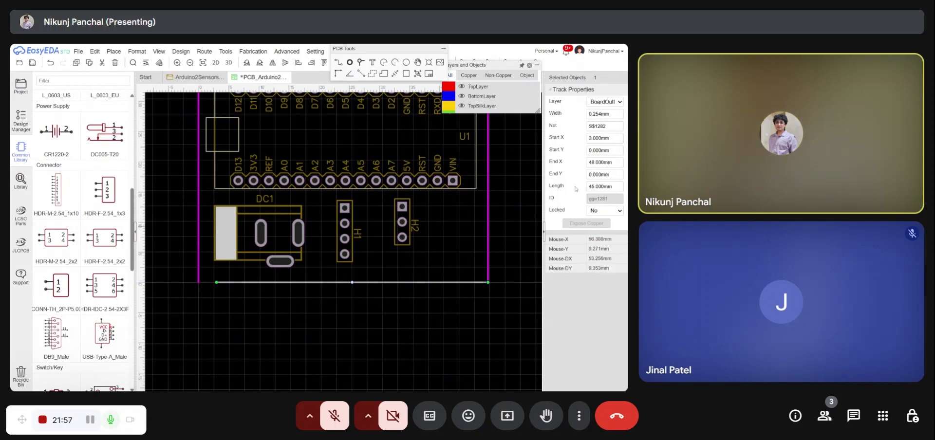
left_click(604, 162)
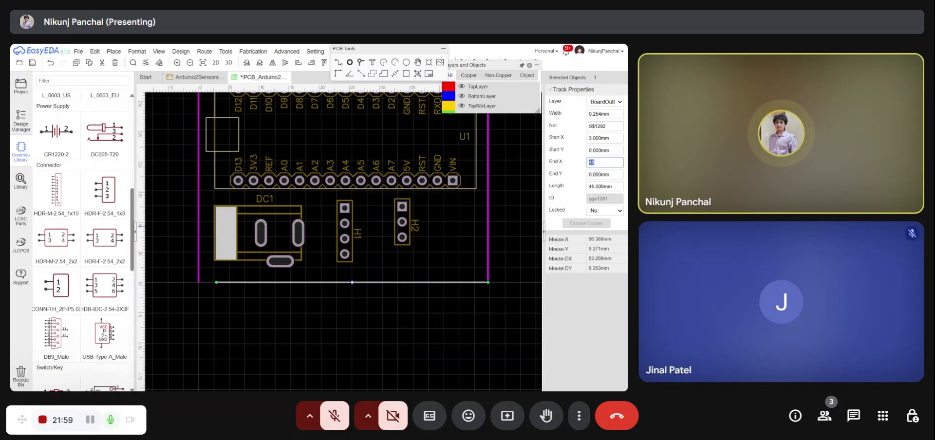
type("45")
left_click(462, 288)
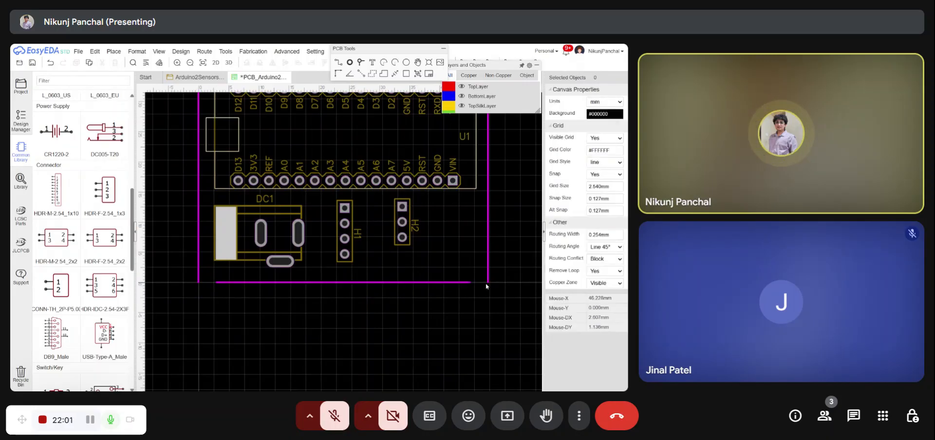
Step: Shorten the left outline track at both ends by setting Start Y to 3 mm and End Y to 32 mm
left_click(199, 270)
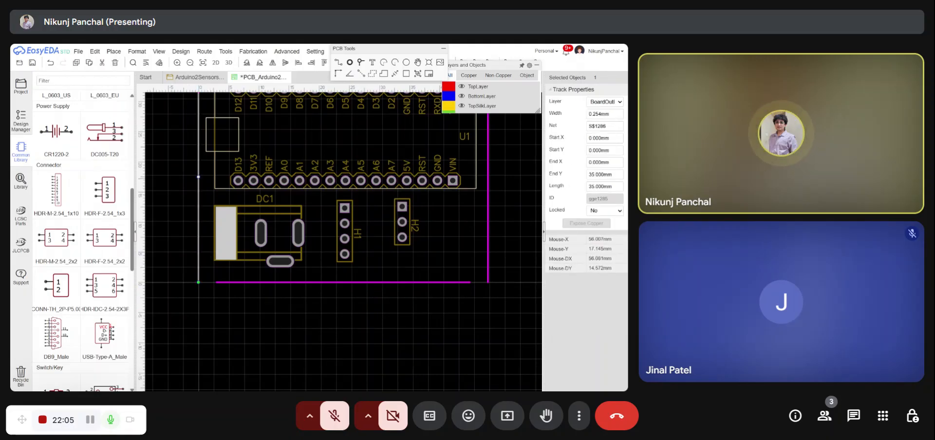
left_click(603, 151)
type("3")
key("Tab")
left_click(404, 313)
scroll(404, 312, "down", 2)
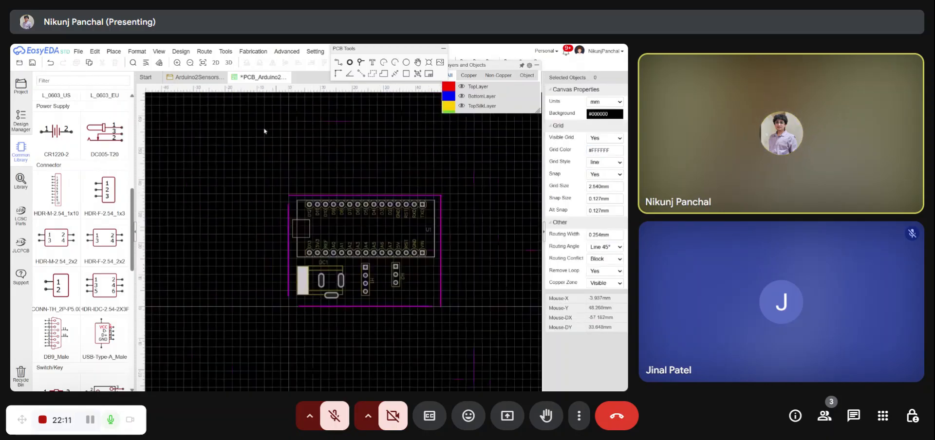
Step: Shorten the top outline track at both ends by setting Start X to 3 mm and End X to 45 mm
scroll(307, 203, "up", 2)
left_click(309, 205)
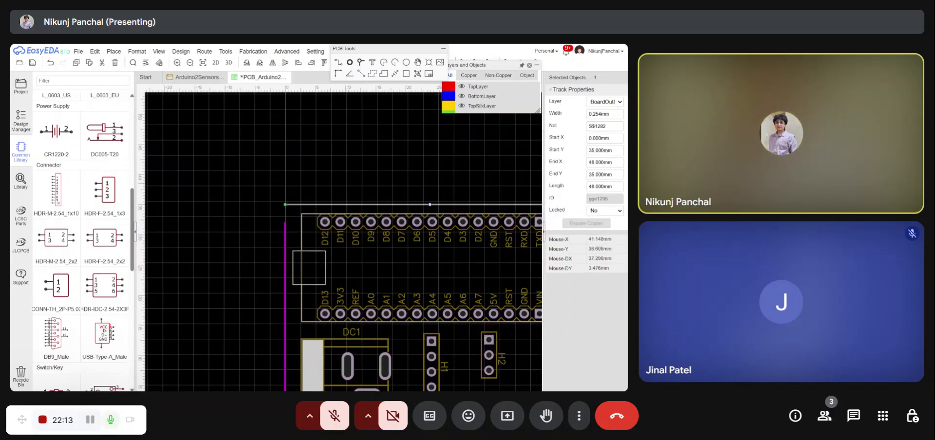
left_click(604, 139)
type("3")
key("Return")
left_click(254, 174)
scroll(254, 174, "down", 3)
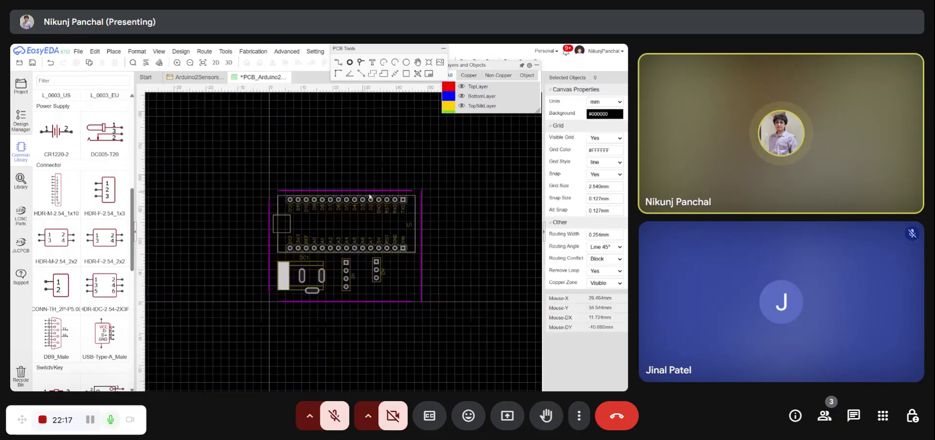
Step: Shorten the right outline track at both ends by setting Start Y to 3 mm and End Y to 32 mm
left_click(421, 201)
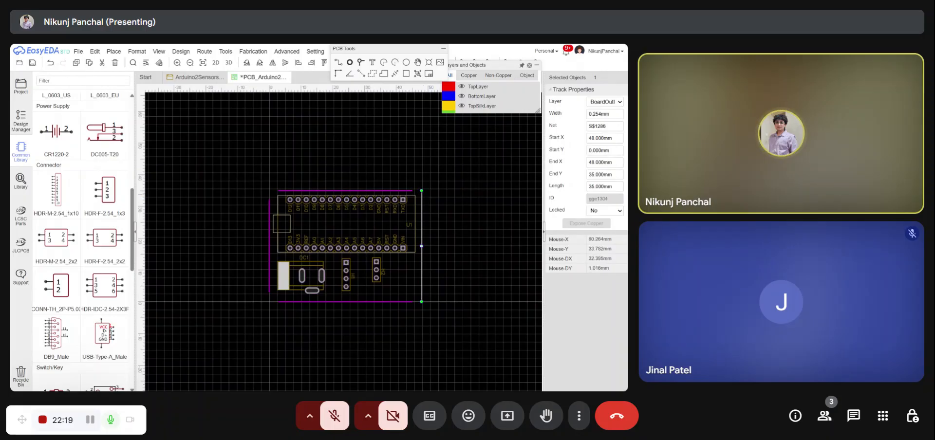
left_click(604, 150)
key("Tab")
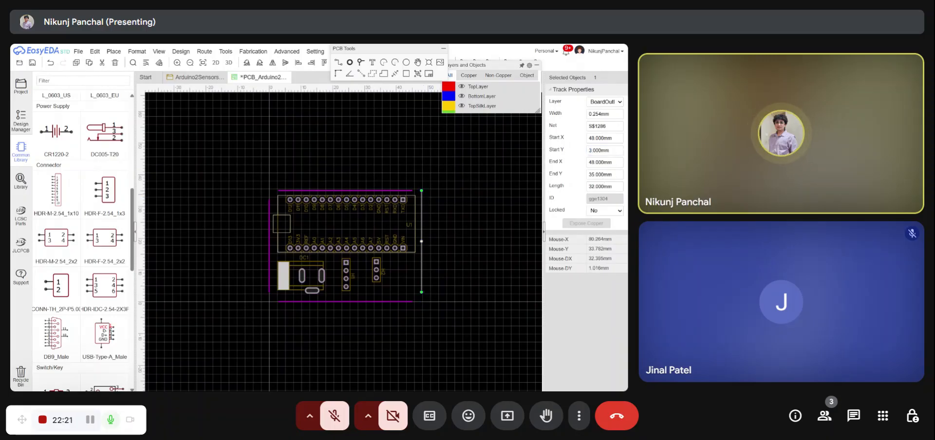
type("32")
left_click(480, 203)
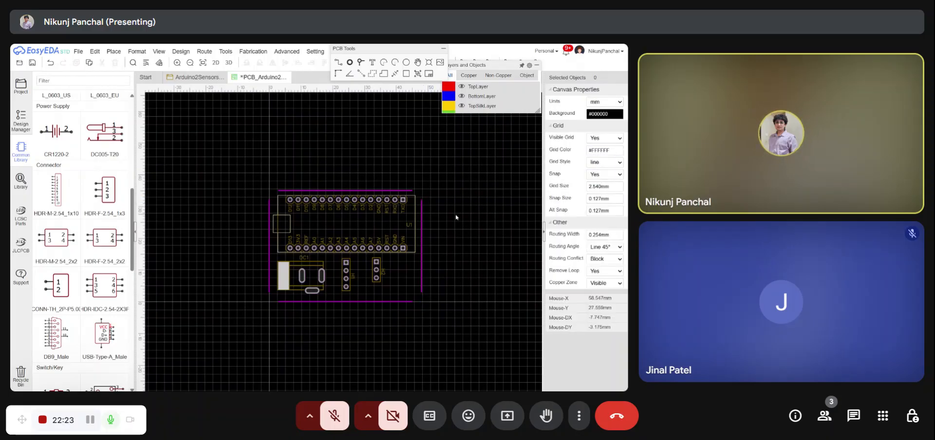
Step: Draw an arc at the board's top-left corner joining the top and left outline tracks, and accept merging their nets
scroll(268, 187, "up", 6)
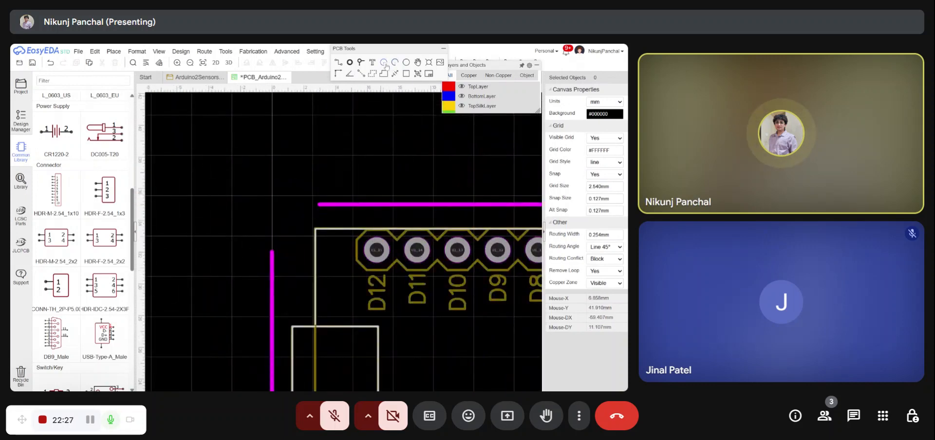
scroll(319, 210, "up", 4)
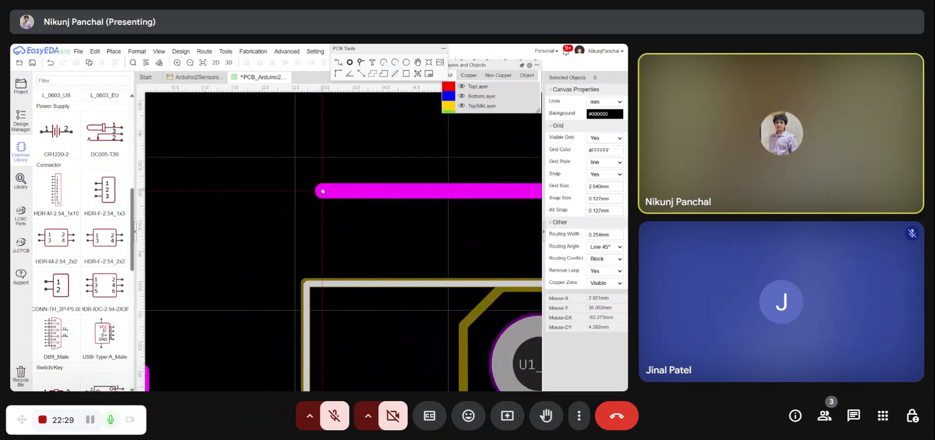
scroll(328, 187, "down", 4)
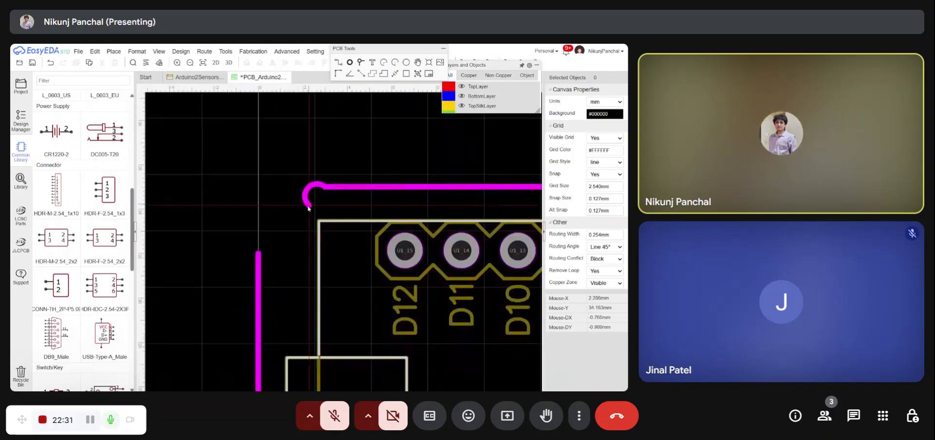
scroll(260, 259, "up", 4)
left_click(260, 259)
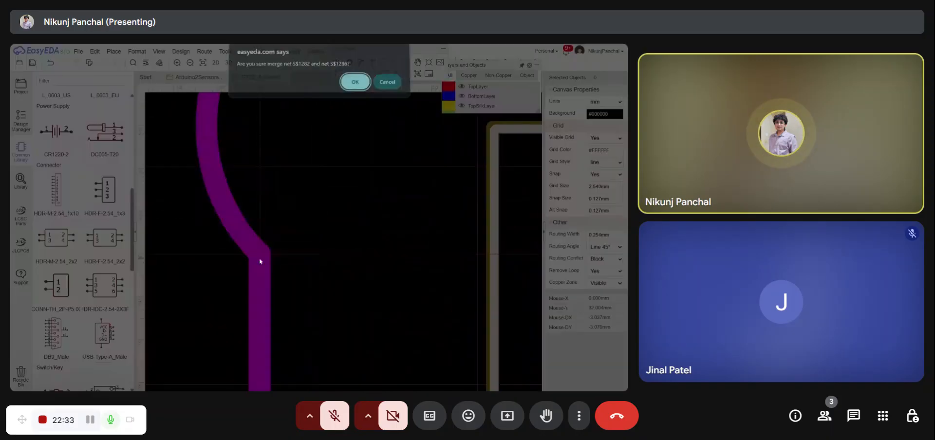
left_click(359, 86)
scroll(275, 223, "down", 10)
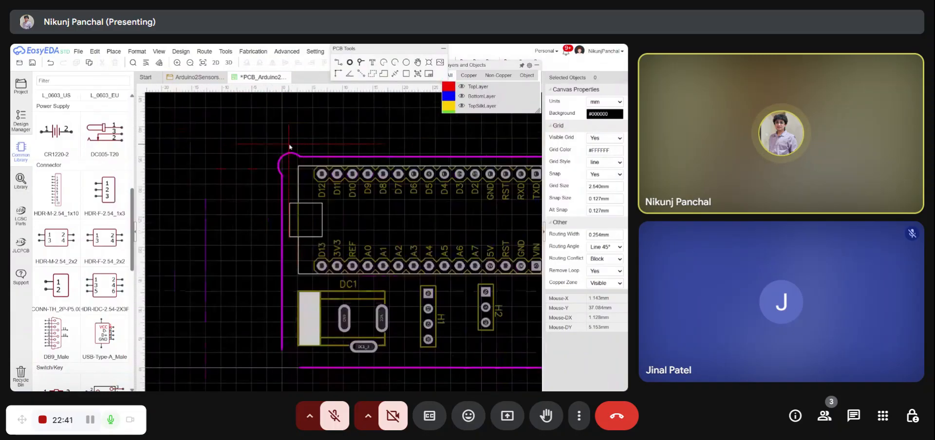
Step: Draw an arc at the board's bottom-left corner joining the left and bottom outline tracks, and accept merging their nets
scroll(291, 160, "up", 5)
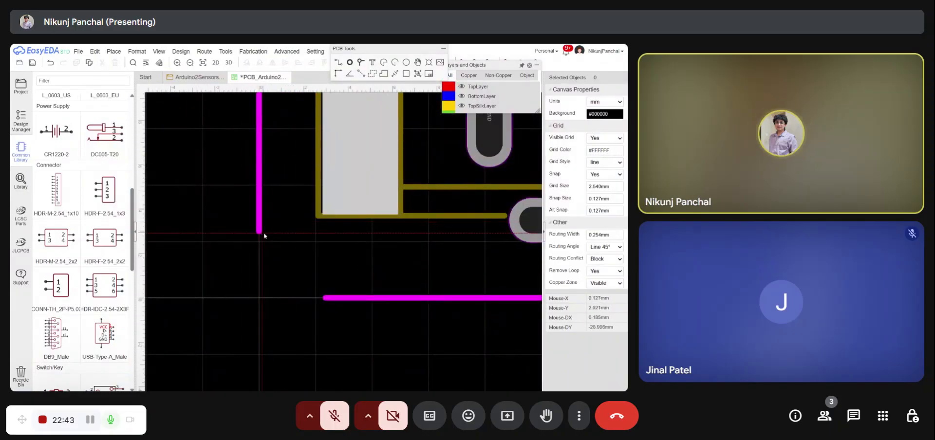
left_click(259, 233)
left_click(324, 298)
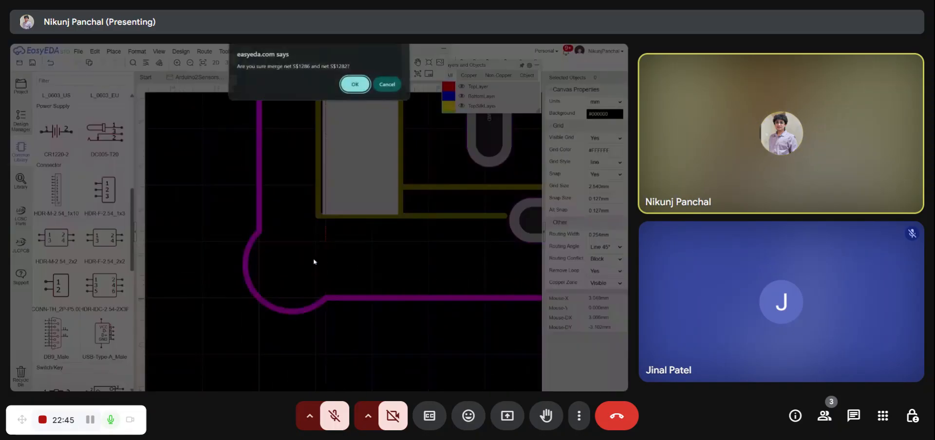
key("Return")
scroll(344, 211, "down", 5)
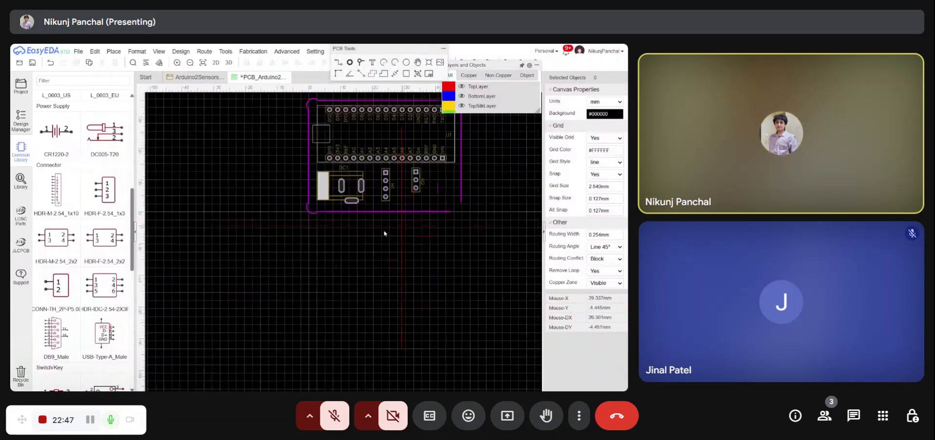
Step: Draw an arc at the board's bottom-right corner joining the bottom and right outline tracks, and accept merging their nets
scroll(451, 220, "up", 3)
scroll(452, 217, "up", 3)
scroll(204, 233, "up", 3)
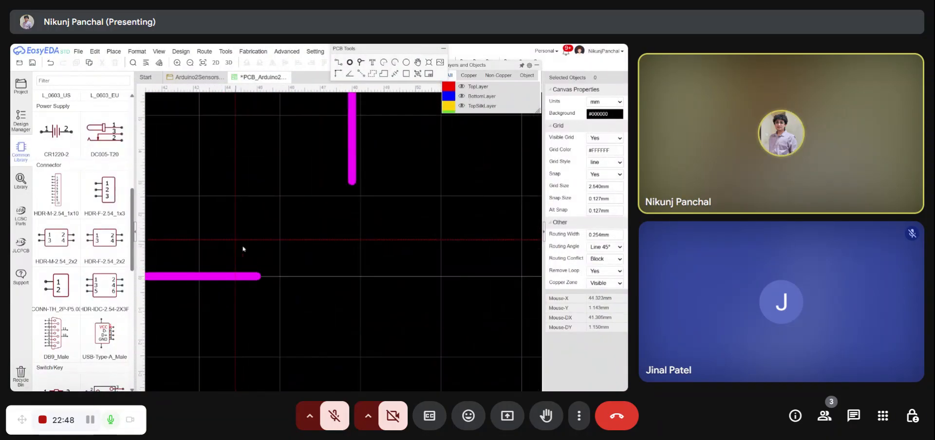
left_click(255, 275)
left_click(352, 182)
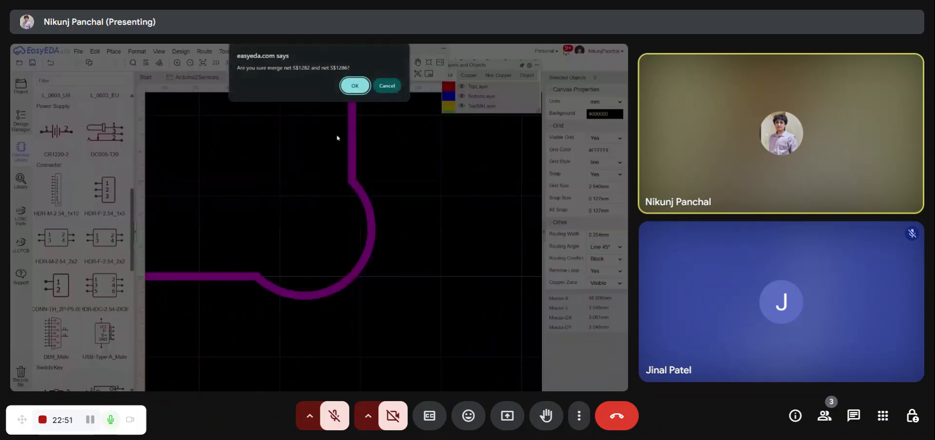
left_click(355, 85)
scroll(383, 325, "down", 5)
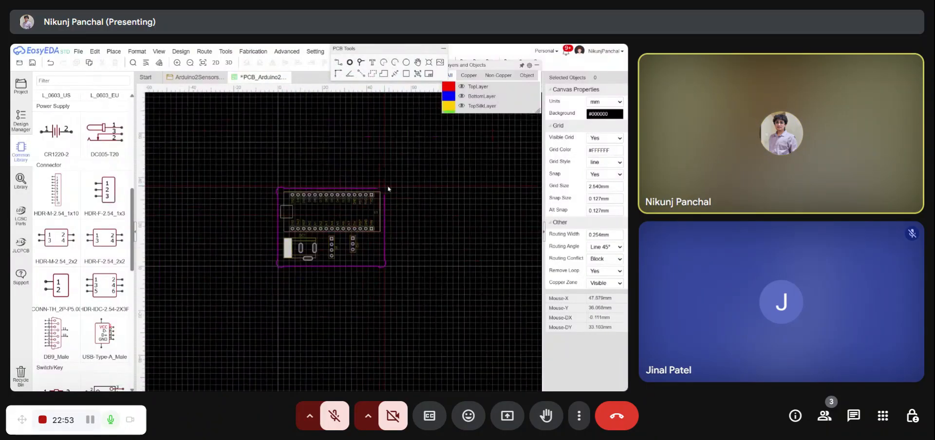
scroll(366, 207, "up", 5)
scroll(366, 207, "up", 3)
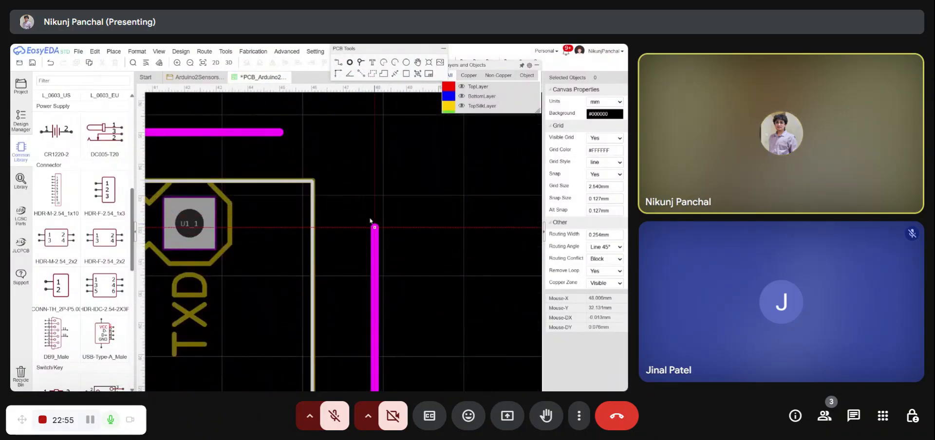
left_click(373, 226)
left_click(276, 134)
left_click(389, 88)
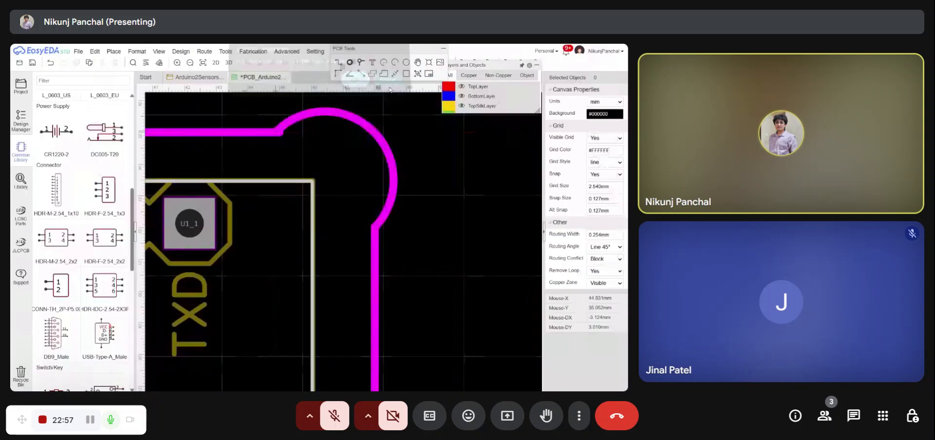
key("ctrl+z")
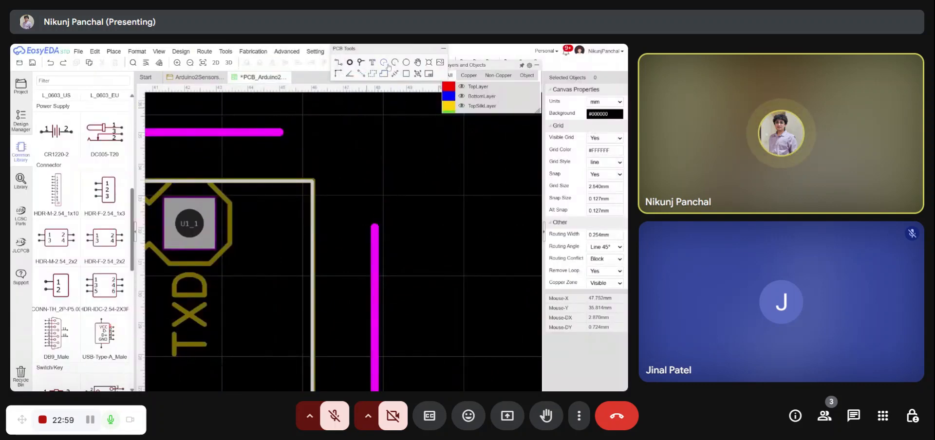
Step: Draw an arc at the board's top-right corner joining the right and top outline tracks, and accept merging their nets
left_click(373, 225)
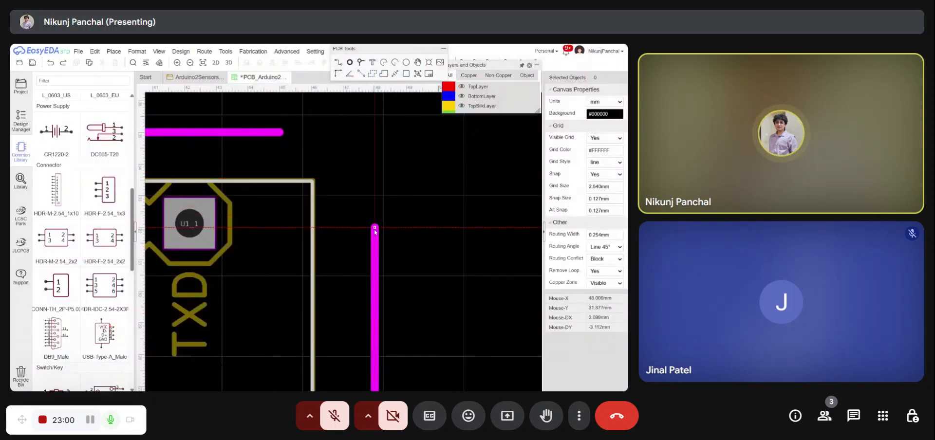
left_click(281, 137)
left_click(355, 86)
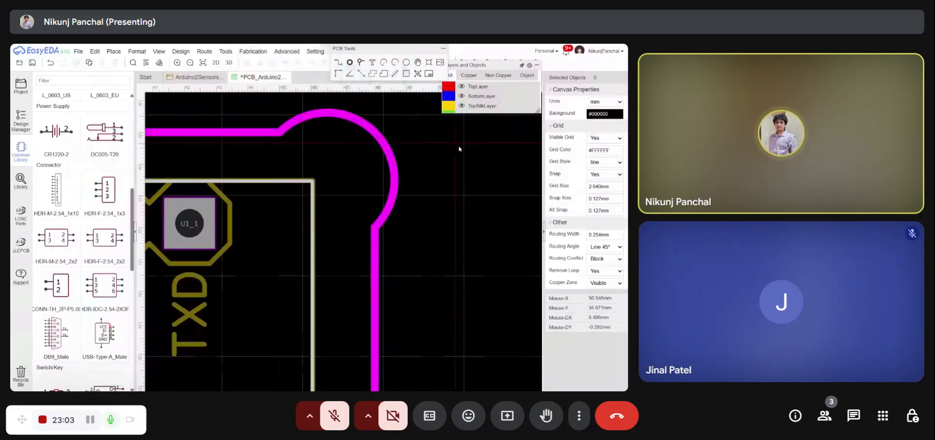
Step: Reshape the top-left corner arc inward to a radius of about 3.2 mm so it blends smoothly into both outline tracks
scroll(462, 147, "down", 6)
scroll(388, 157, "up", 8)
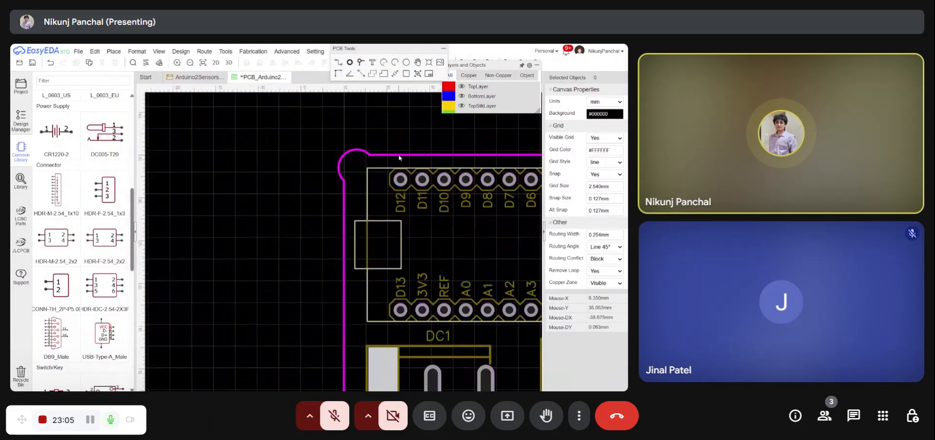
scroll(228, 141, "up", 2)
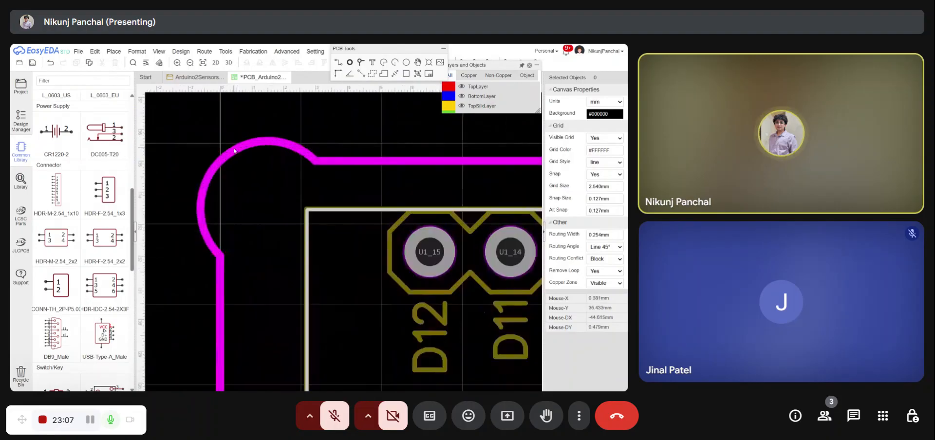
left_click(225, 160)
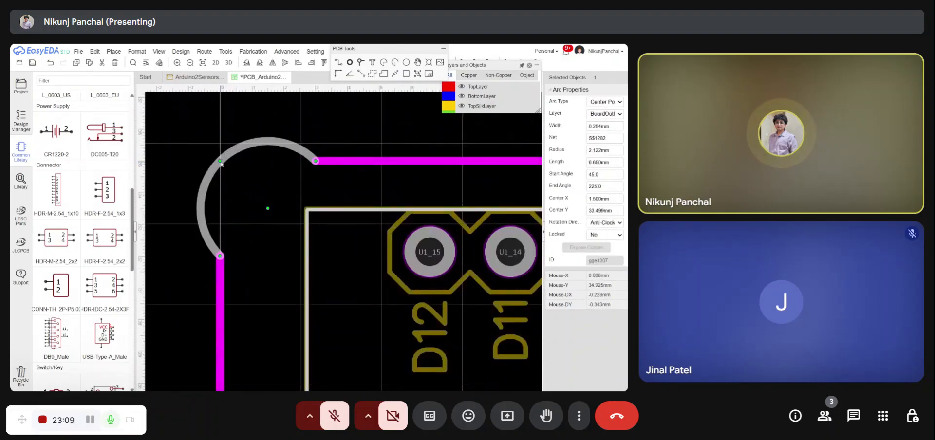
left_click_drag(222, 165, 249, 188)
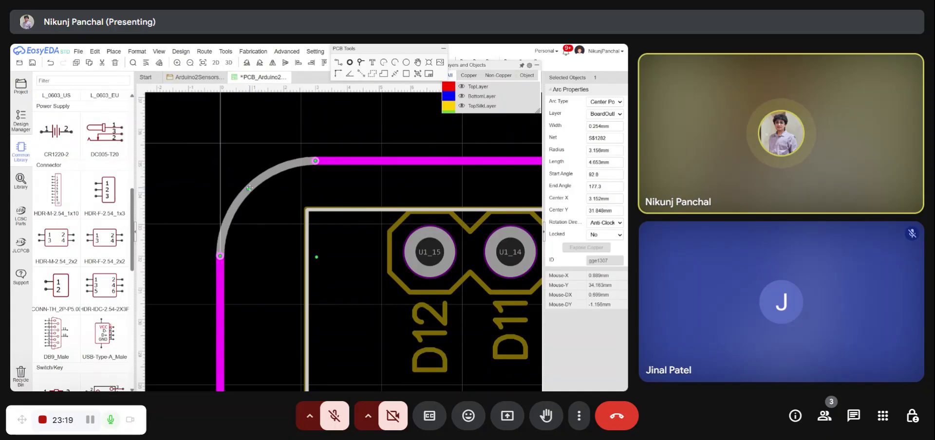
left_click(237, 157)
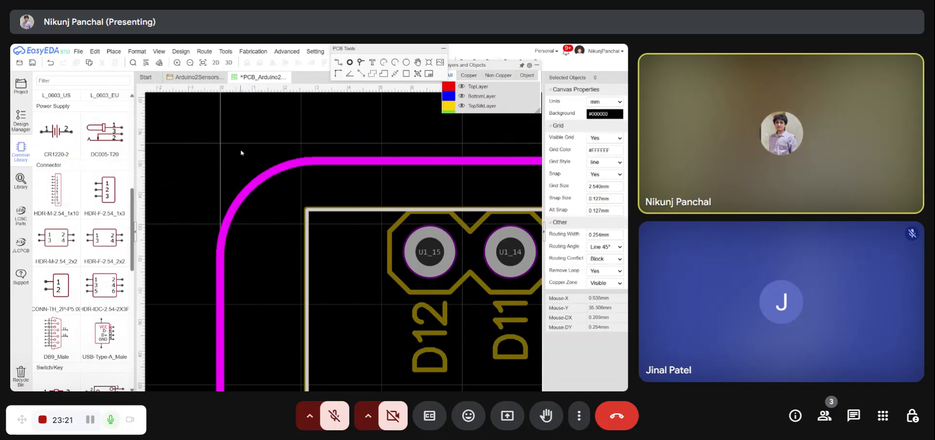
Step: Reshape the bottom-left corner arc inward so it forms a smooth rounded corner between the left and bottom outline tracks
scroll(241, 152, "down", 5)
scroll(241, 152, "down", 3)
scroll(243, 205, "up", 3)
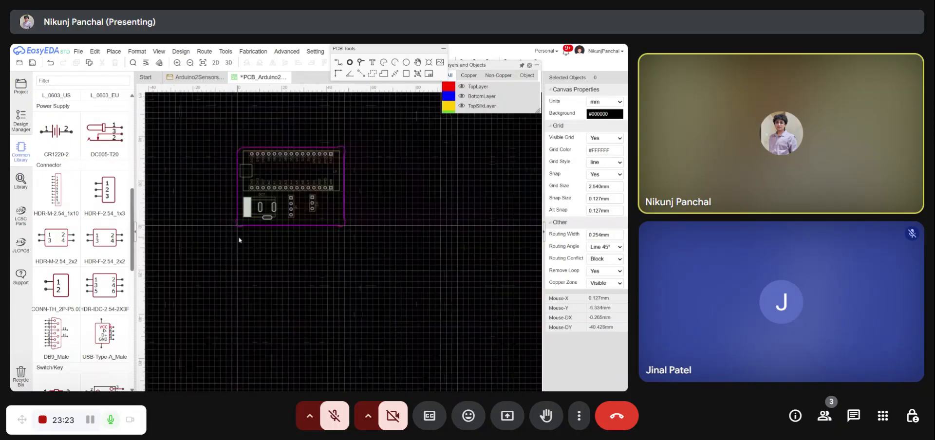
scroll(250, 213, "up", 5)
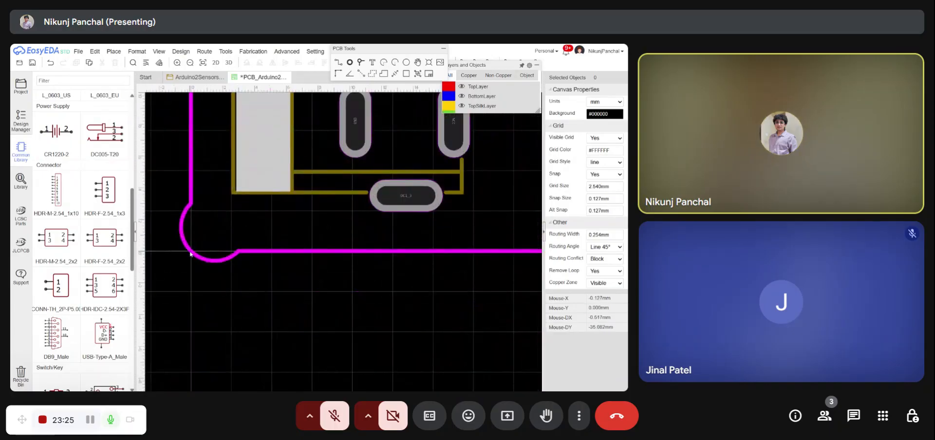
left_click(191, 253)
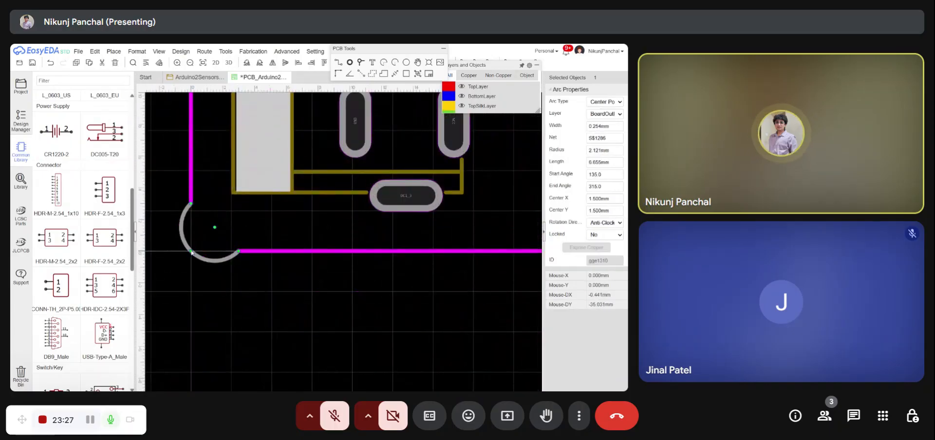
left_click_drag(192, 252, 213, 240)
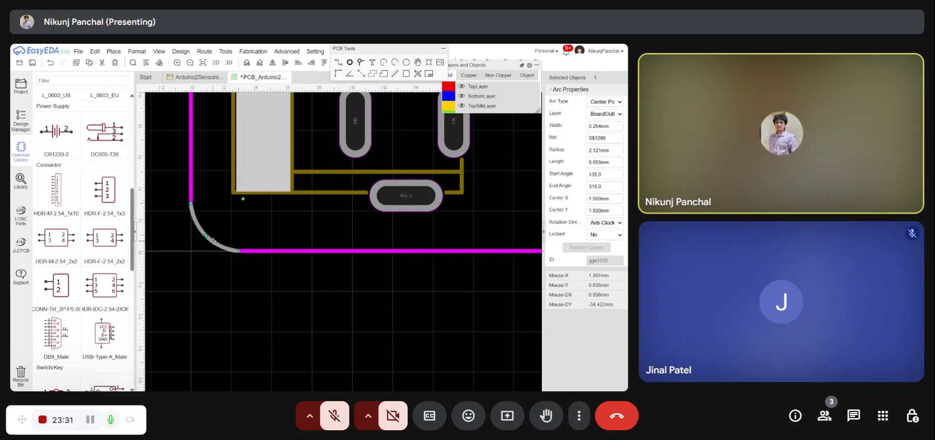
scroll(213, 241, "down", 5)
left_click(210, 257)
Step: Reshape the bottom-right corner arc inward so it forms a smooth rounded corner between the bottom and right outline tracks
scroll(343, 249, "up", 5)
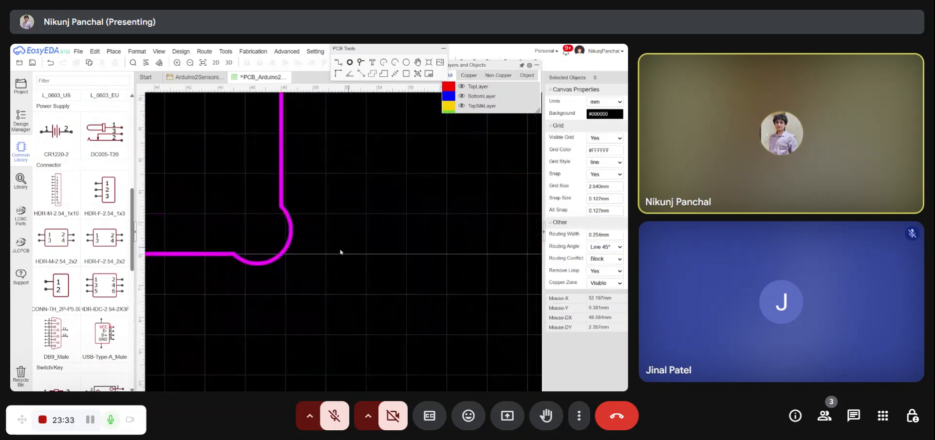
left_click(283, 253)
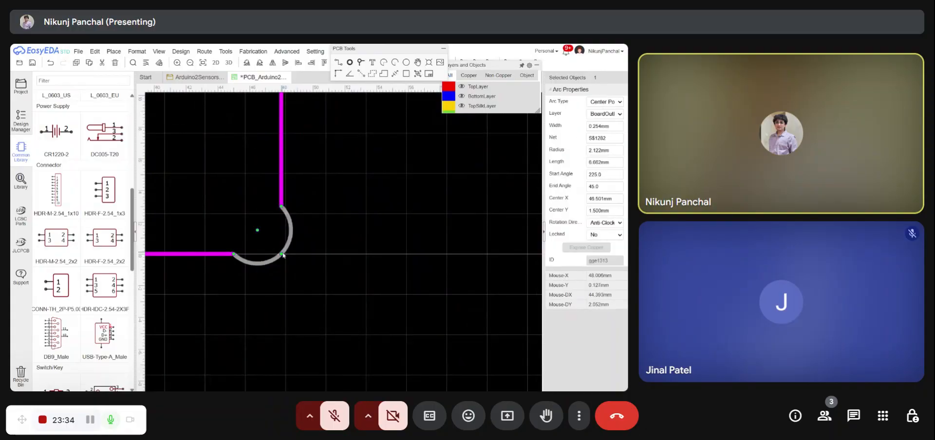
left_click_drag(282, 254, 267, 239)
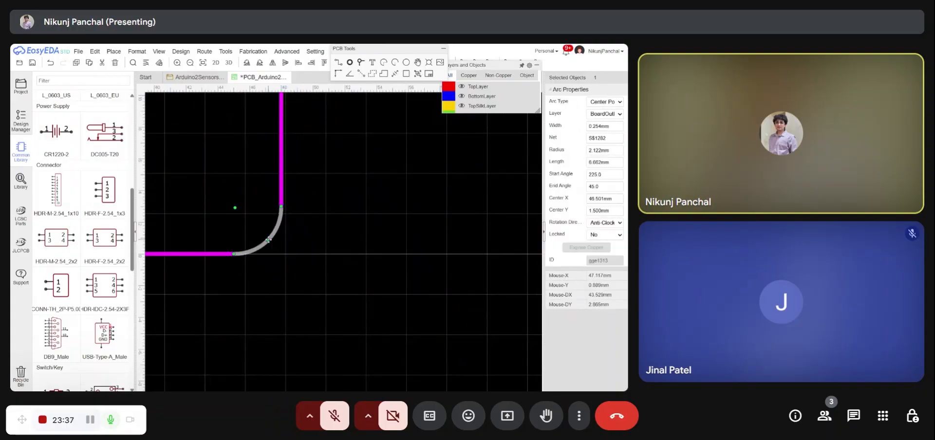
left_click(363, 269)
Step: Reshape the top-right corner arc inward to a radius of about 2.9 mm so it blends smoothly into both outline tracks
scroll(365, 286, "down", 5)
scroll(344, 196, "up", 8)
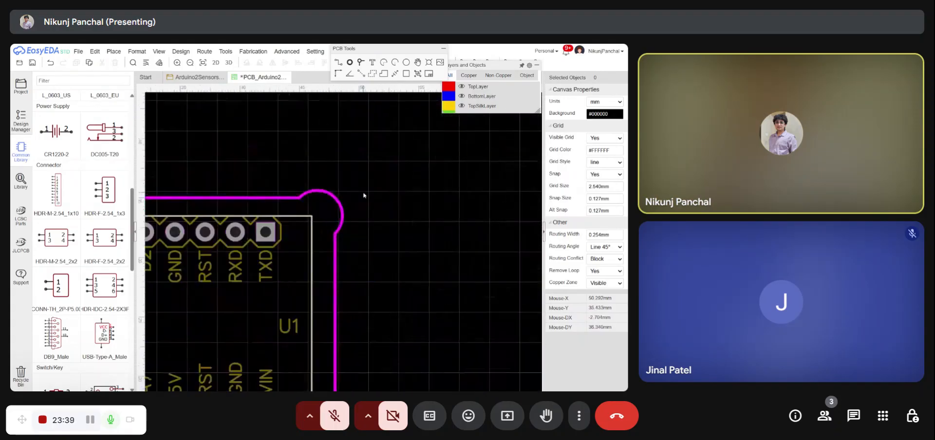
left_click(302, 199)
scroll(301, 200, "down", 2)
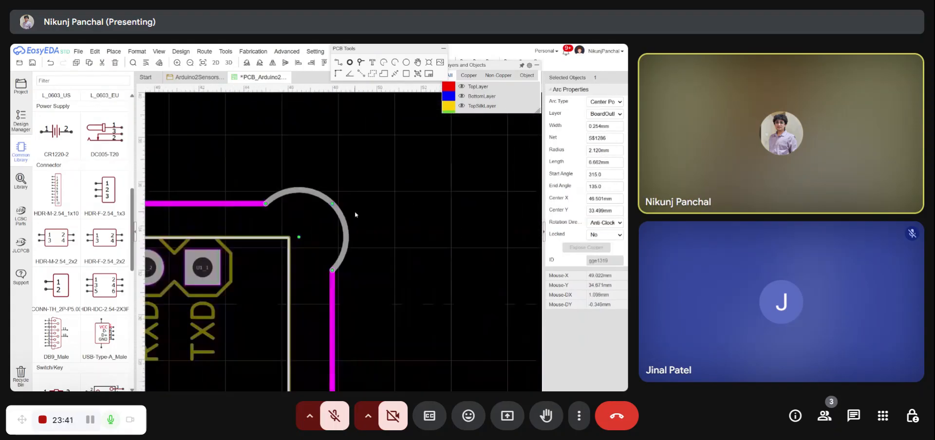
left_click_drag(334, 205, 314, 223)
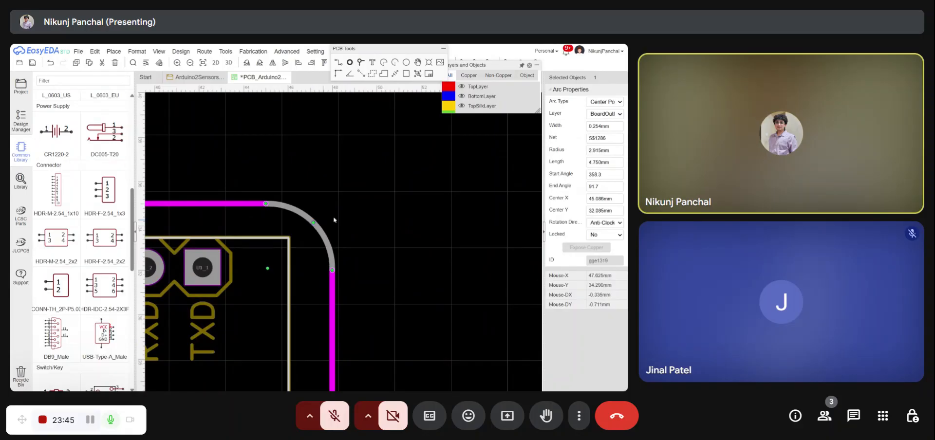
left_click(374, 208)
Step: Check the whole board by selecting all its objects, clear the selection and save the PCB
scroll(416, 192, "down", 5)
key("ctrl+a")
scroll(416, 192, "down", 5)
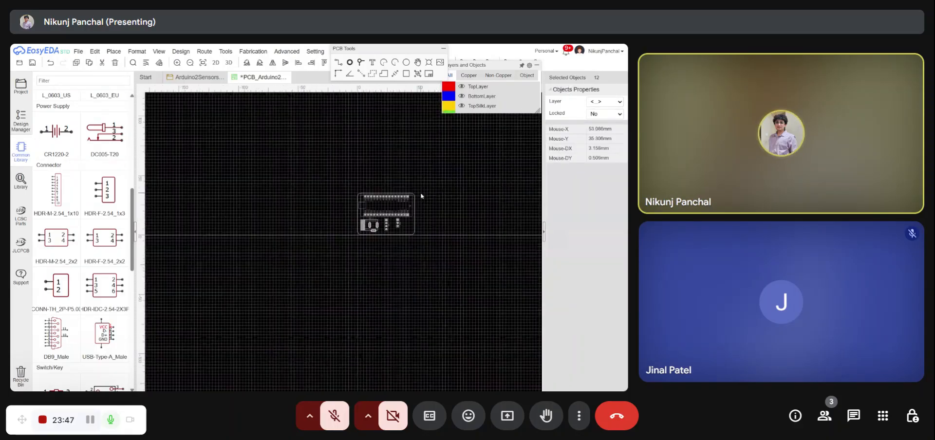
scroll(425, 191, "up", 3)
left_click(425, 191)
key("ctrl+s")
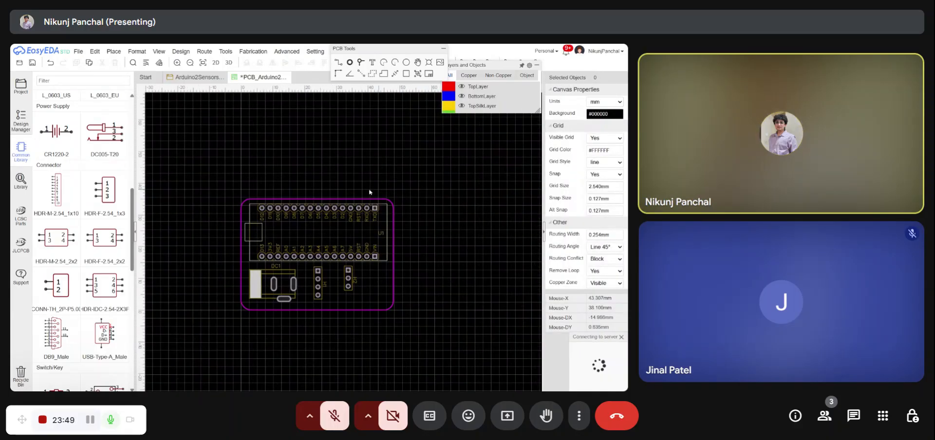
Step: Open the board's 3D view, rotate the model to inspect its rounded corners from several angles, and close the view
left_click(228, 62)
scroll(332, 221, "down", 3)
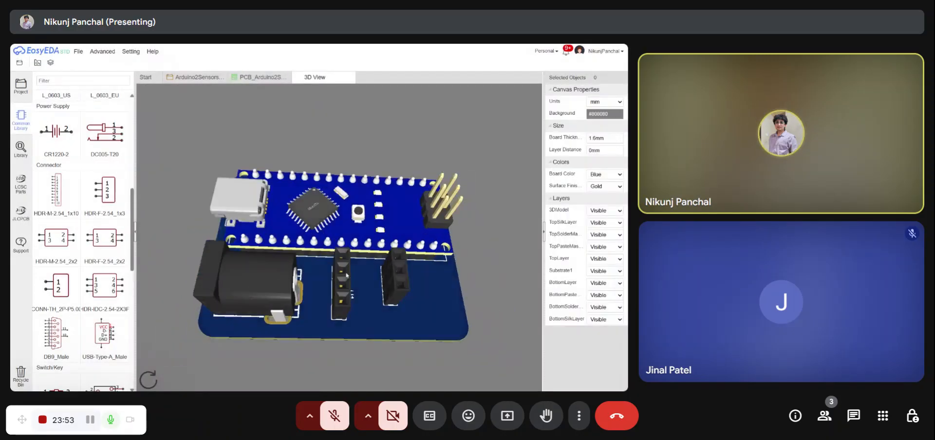
left_click_drag(336, 226, 338, 258)
left_click_drag(517, 382, 517, 358)
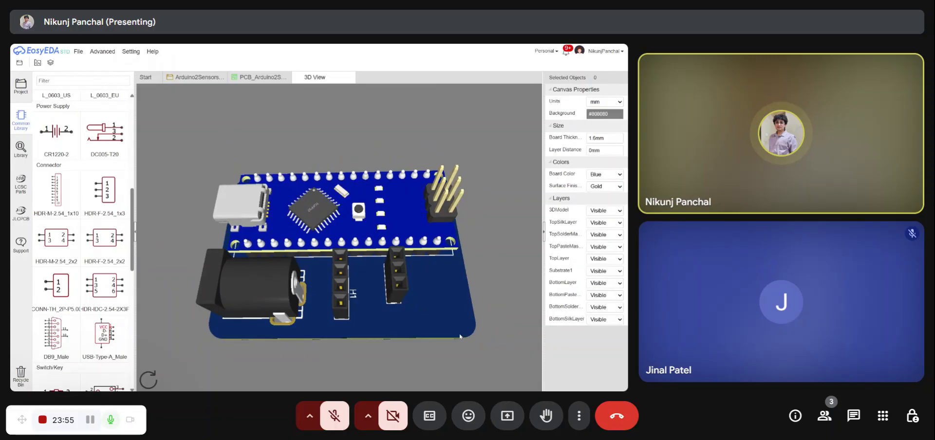
left_click_drag(208, 316, 242, 339)
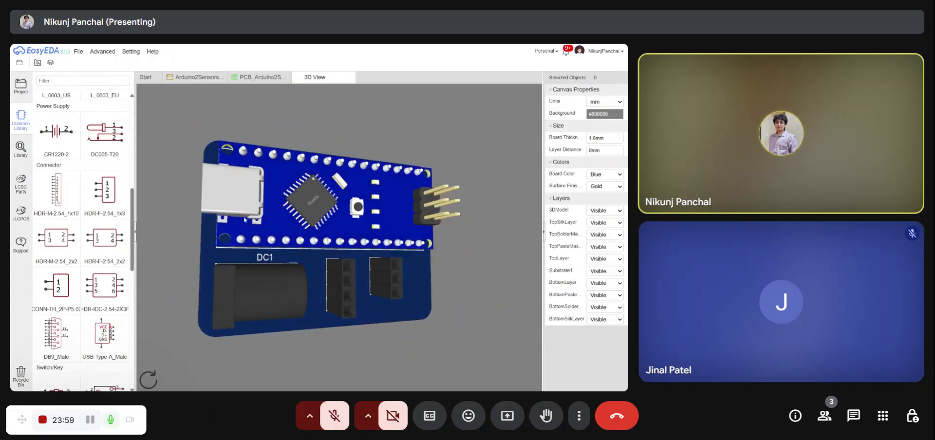
left_click_drag(245, 220, 417, 288)
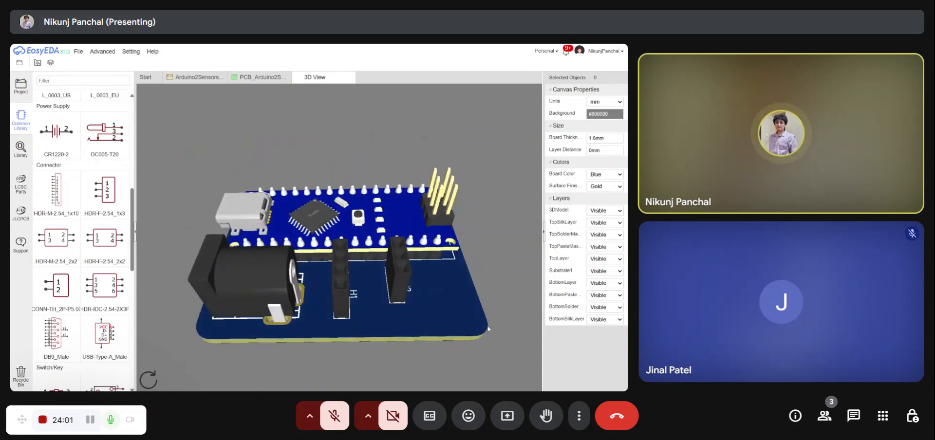
left_click_drag(488, 330, 236, 174)
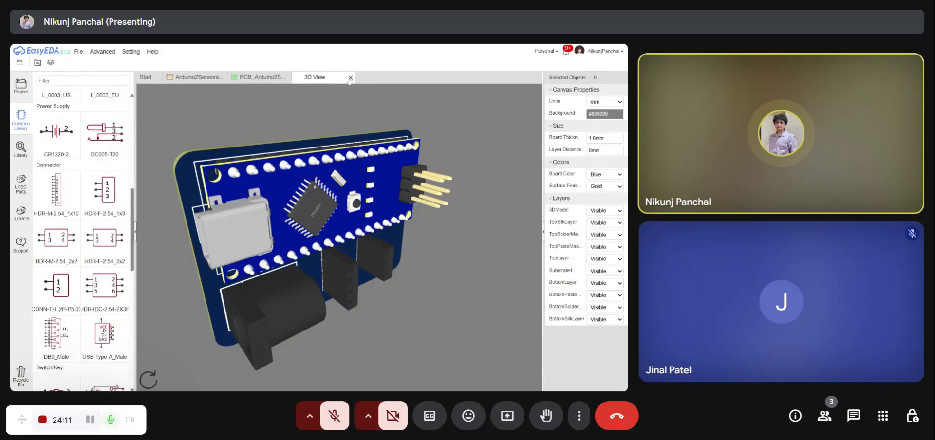
left_click(350, 78)
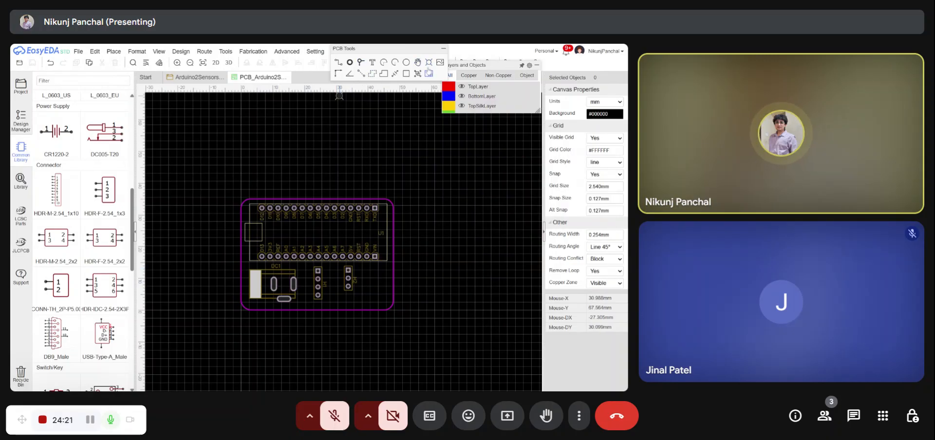
Step: Place holes inside the board's bottom-right and top-left rounded corners, centred at about (45.3, 2.4) mm and (2.7, 32.4) mm
scroll(337, 255, "down", 2)
scroll(354, 277, "up", 4)
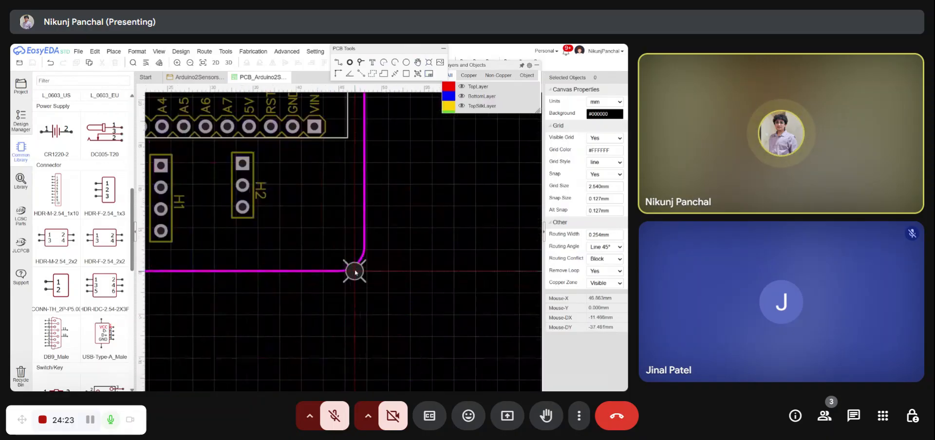
left_click(343, 249)
scroll(365, 273, "down", 3)
scroll(222, 170, "up", 4)
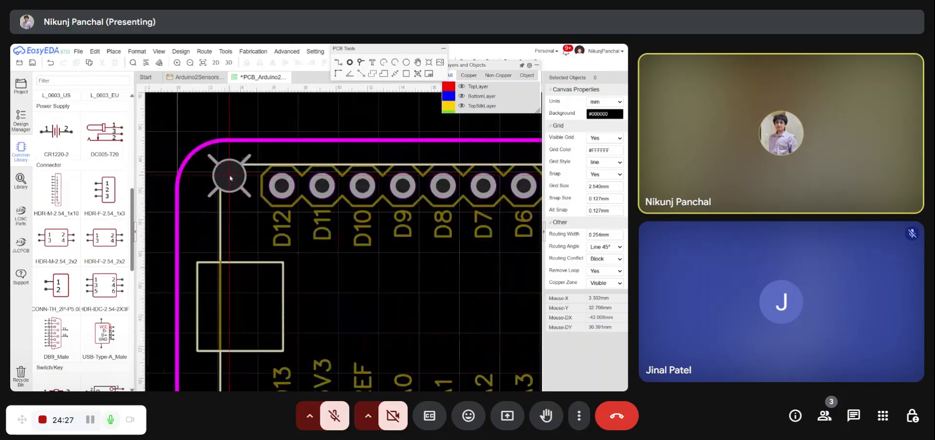
left_click(220, 185)
scroll(220, 185, "down", 3)
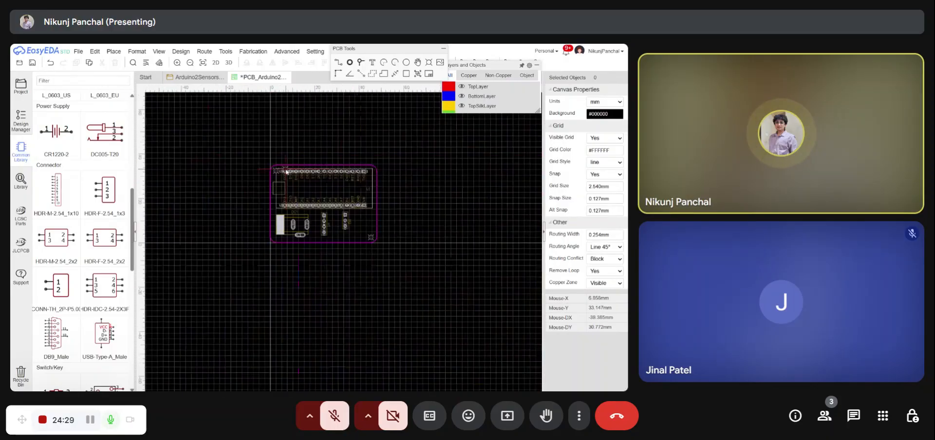
Step: Place holes inside the board's top-right and bottom-left rounded corners, centred at about (45.3, 32.8) mm and (2.7, 2.2) mm
scroll(372, 168, "up", 4)
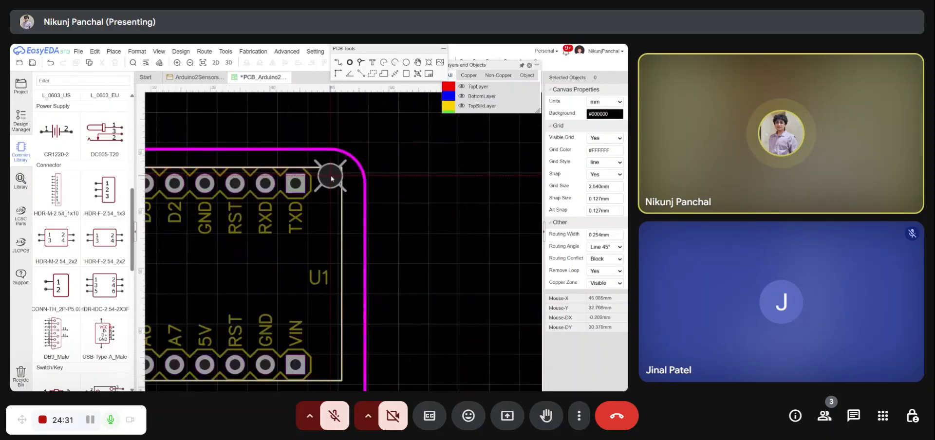
left_click(331, 174)
scroll(352, 219, "down", 3)
scroll(343, 224, "up", 4)
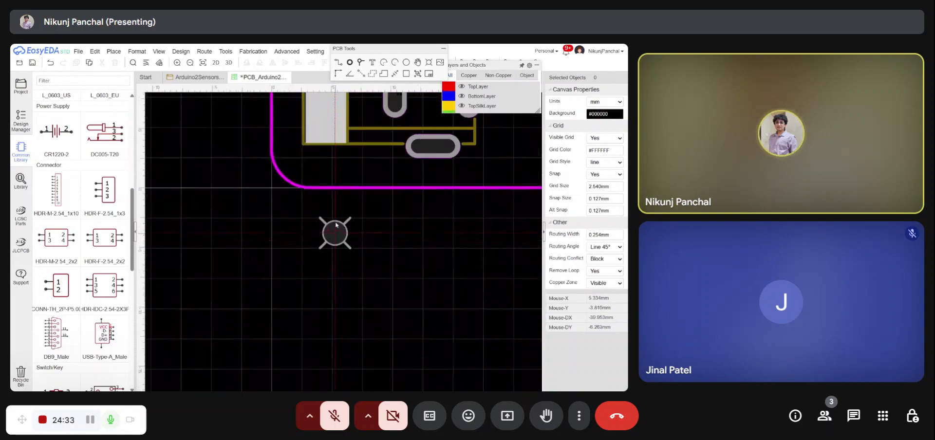
left_click(305, 166)
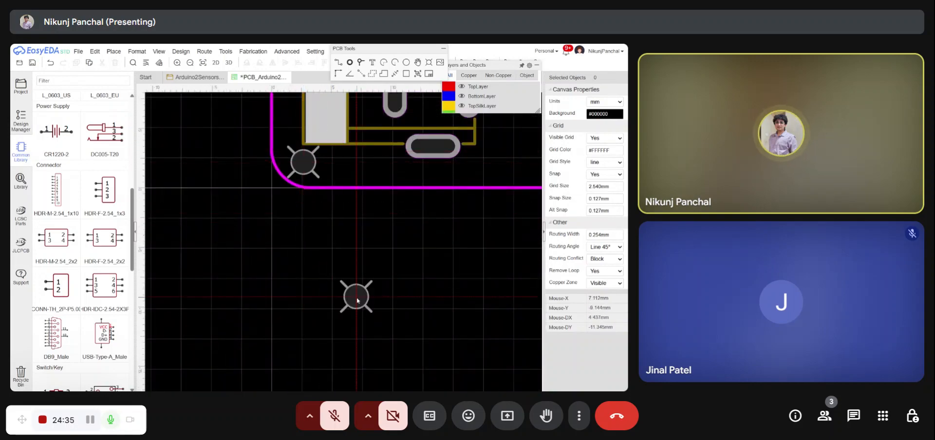
scroll(356, 298, "down", 3)
scroll(307, 209, "down", 2)
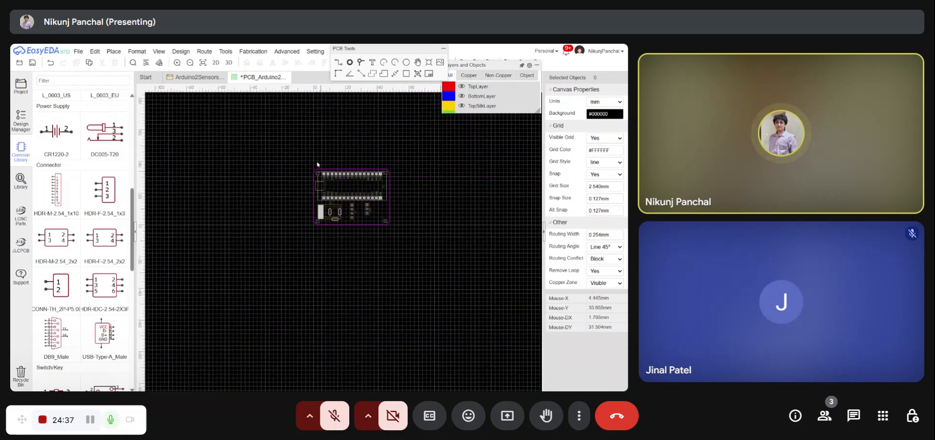
Step: Rotate the DC1 power jack 90° and move it against the board's bottom edge, at about X 14.4 mm, Y 10.8 mm
scroll(312, 204, "up", 4)
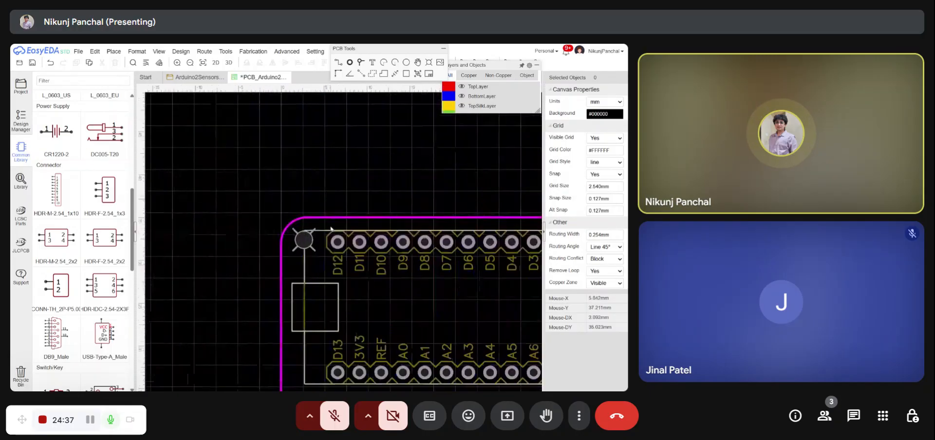
left_click(305, 247)
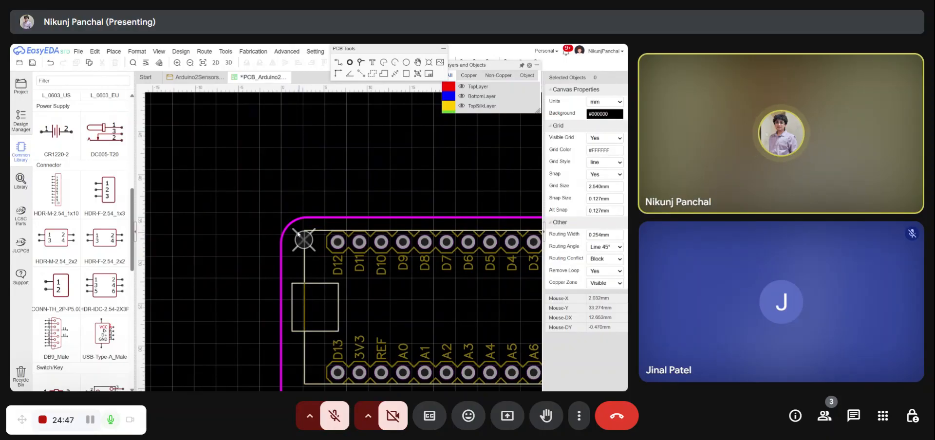
scroll(298, 234, "down", 5)
scroll(288, 253, "up", 4)
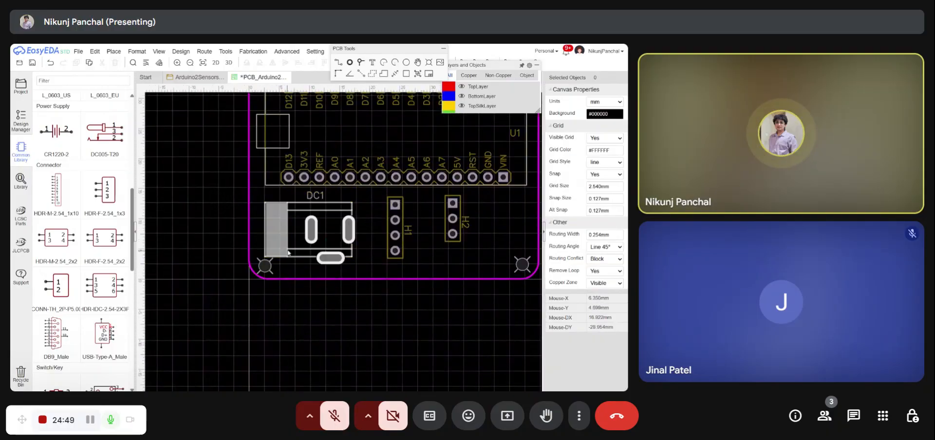
left_click_drag(299, 252, 316, 249)
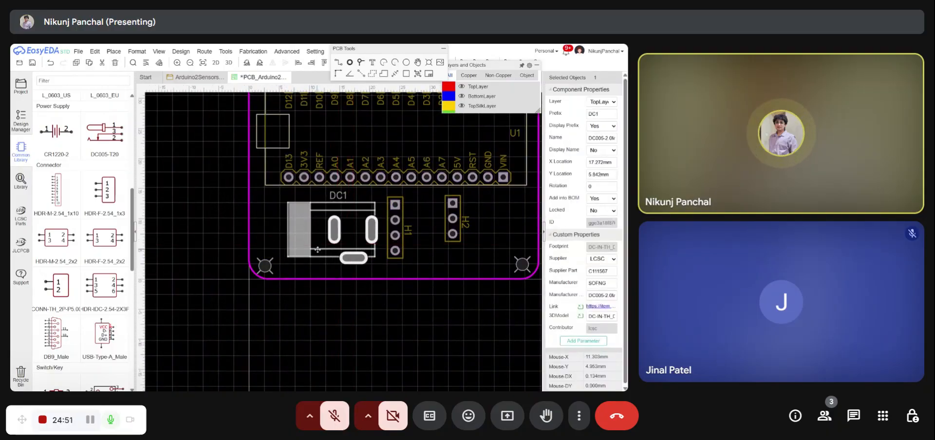
key("space")
left_click_drag(325, 266, 307, 235)
left_click(363, 326)
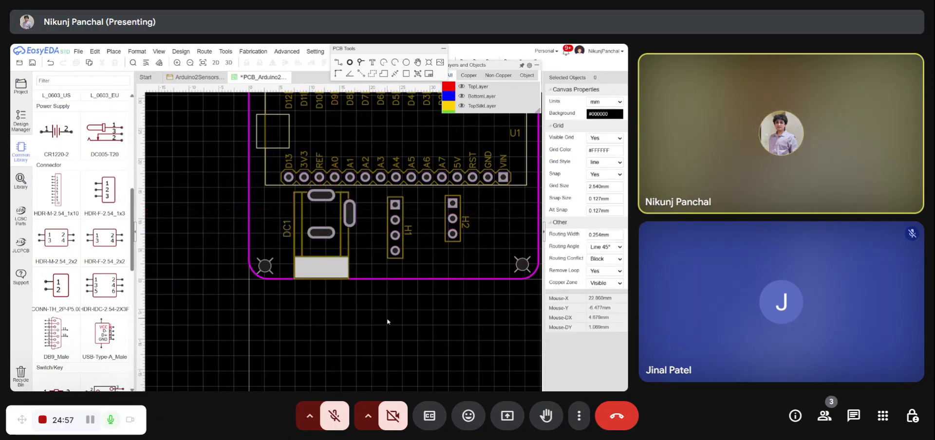
left_click(395, 251)
left_click_drag(311, 266, 313, 263)
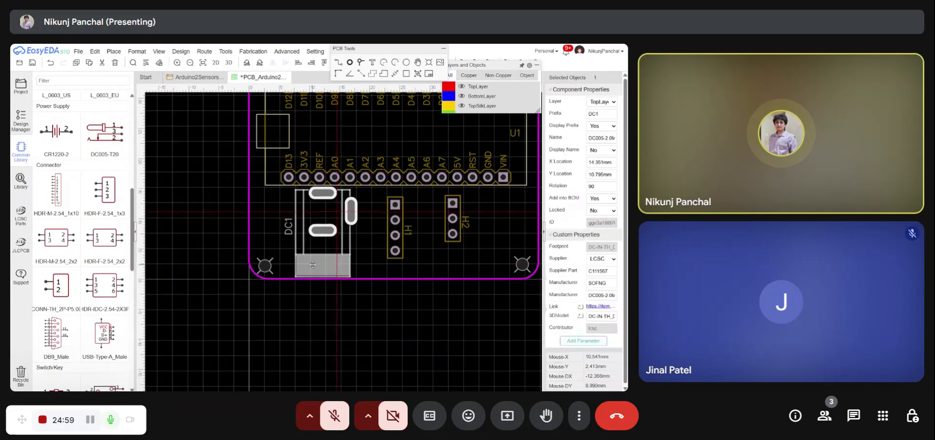
left_click(281, 263)
Step: Set the centre of the bottom-left corner hole to X 3 mm and Y 3 mm
scroll(281, 263, "down", 3)
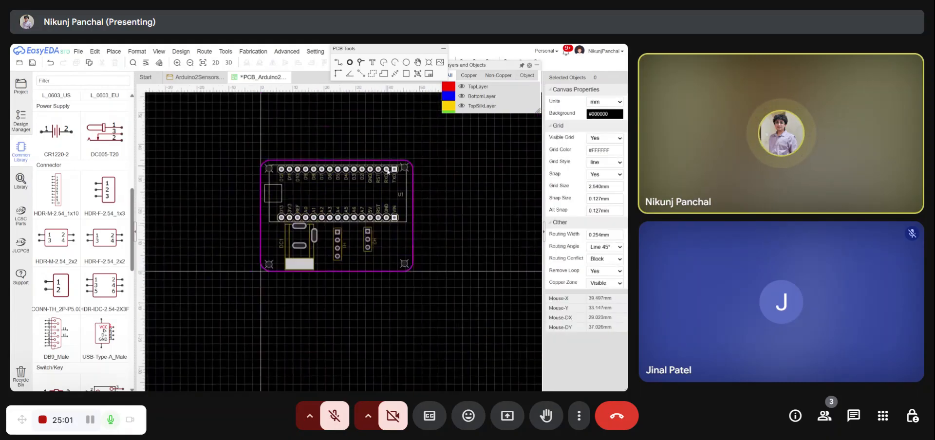
scroll(265, 267, "up", 5)
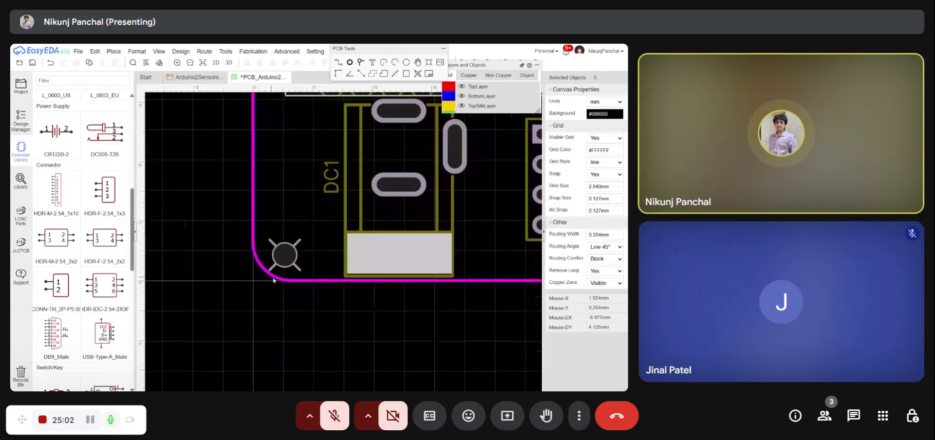
left_click(293, 257)
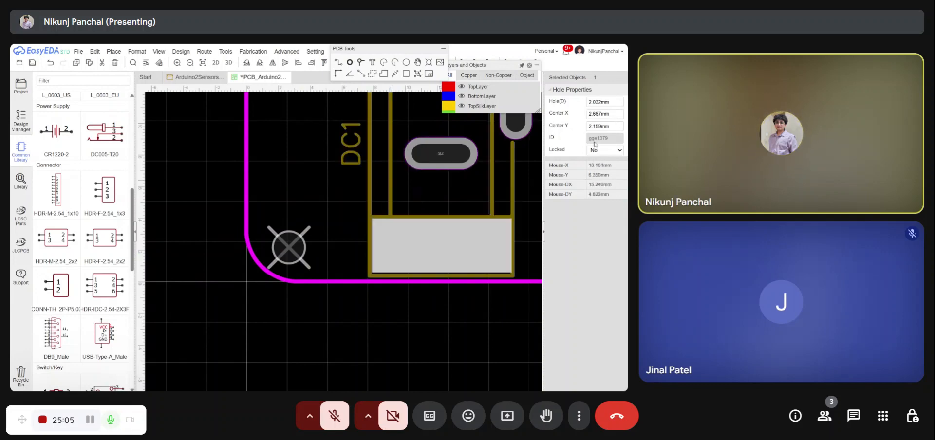
triple_click(603, 114)
type("3")
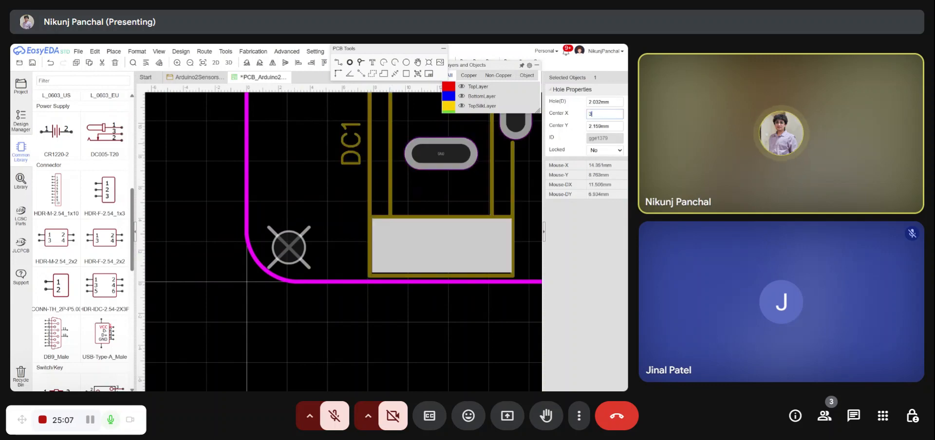
key("Tab")
type("3")
left_click(395, 304)
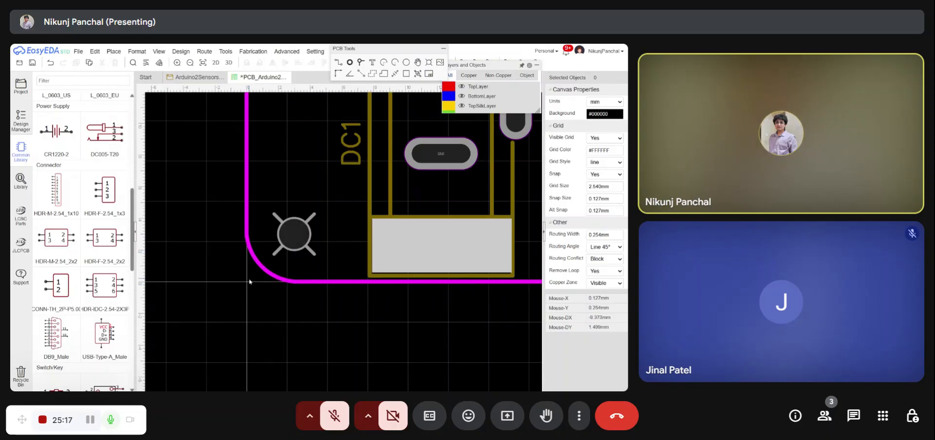
Step: Set the centre Y of the top-left corner hole to 32 mm
scroll(307, 281, "down", 5)
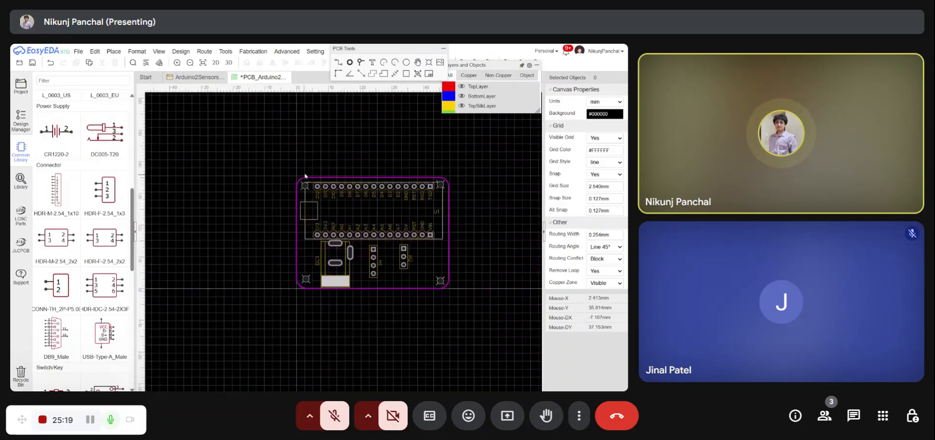
scroll(305, 176, "up", 7)
left_click(305, 250)
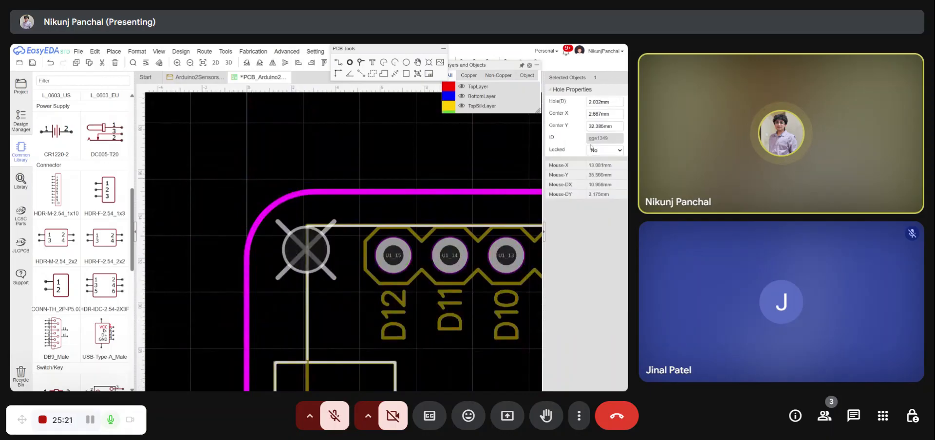
left_click(599, 126)
type("32")
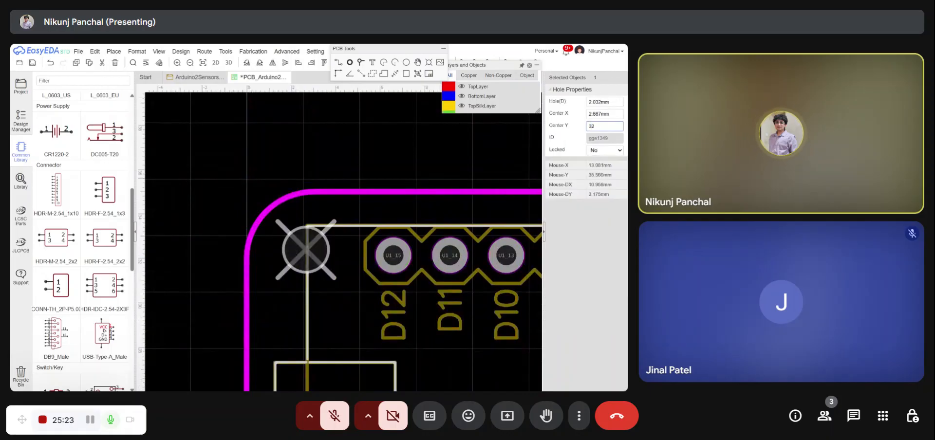
key("Return")
left_click(276, 155)
scroll(306, 165, "down", 4)
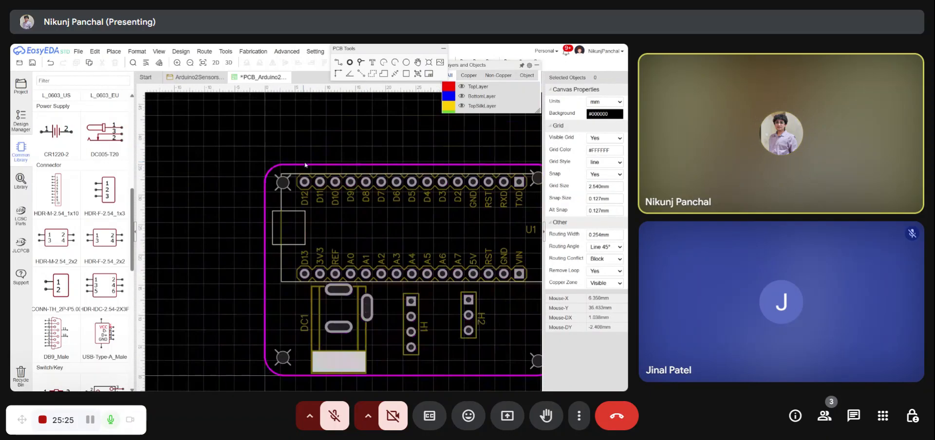
Step: Set the centre of the top-right corner hole to X 45 mm and Y 32 mm
scroll(382, 148, "down", 2)
scroll(374, 204, "up", 6)
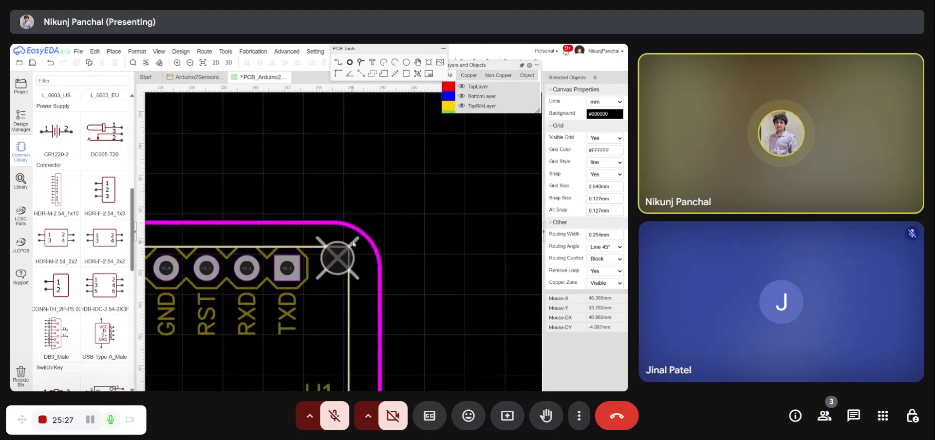
left_click(337, 258)
double_click(603, 126)
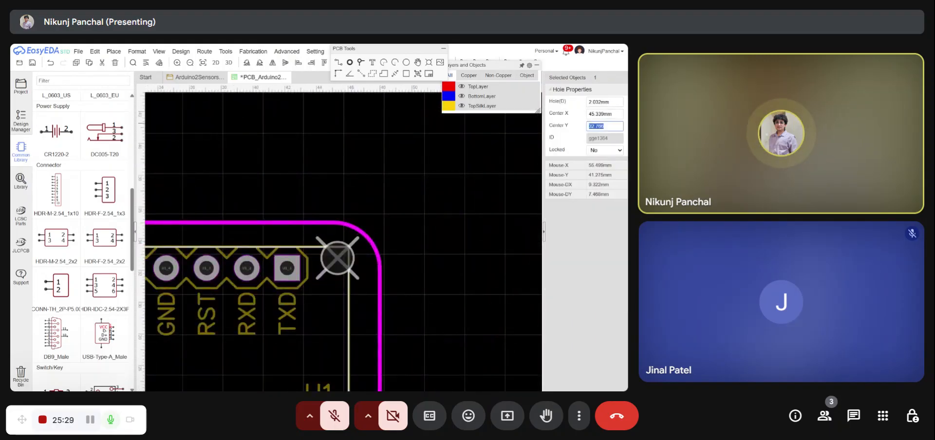
type("32")
key("Return")
left_click(604, 114)
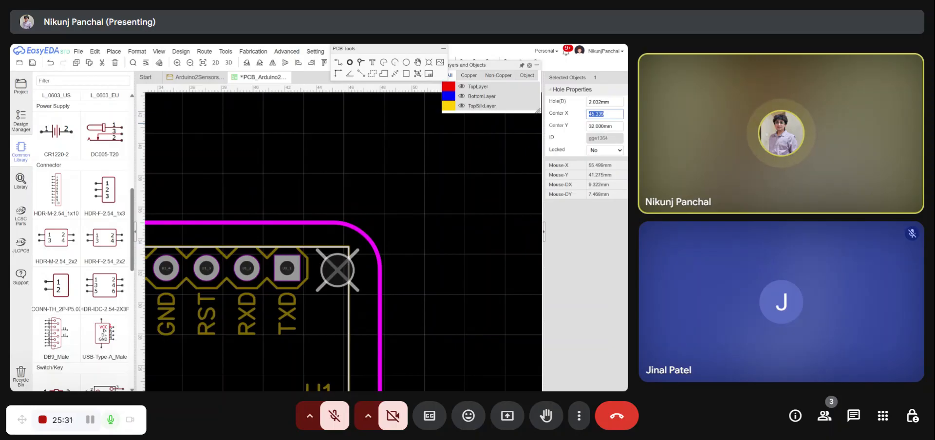
type("45")
left_click(494, 168)
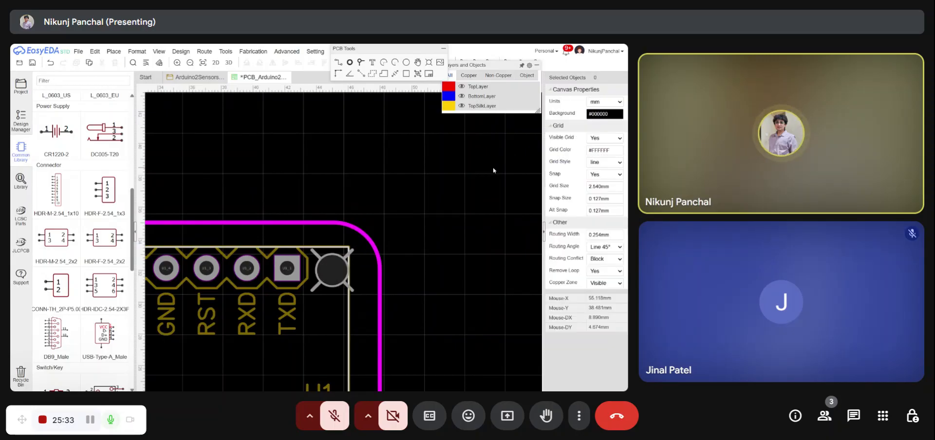
Step: Move the top-right corner hole onto the board's right outline track, at about X 48.1 mm, Y 32 mm
scroll(492, 167, "down", 4)
scroll(472, 185, "down", 3)
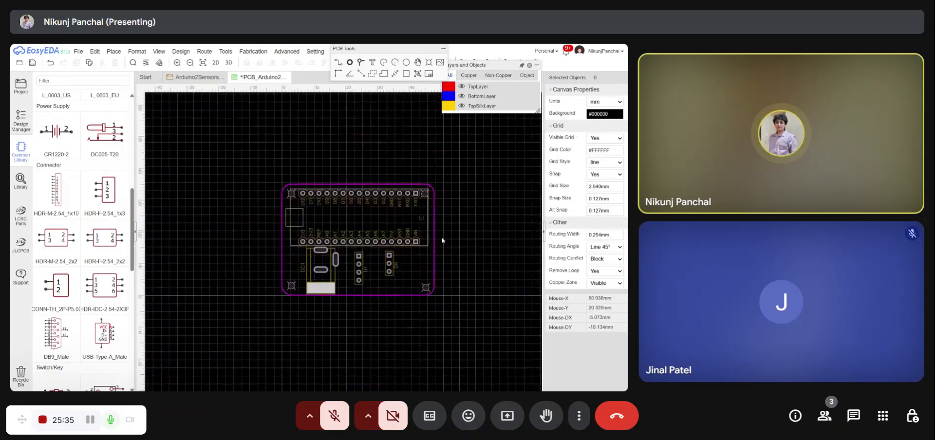
scroll(428, 180, "up", 3)
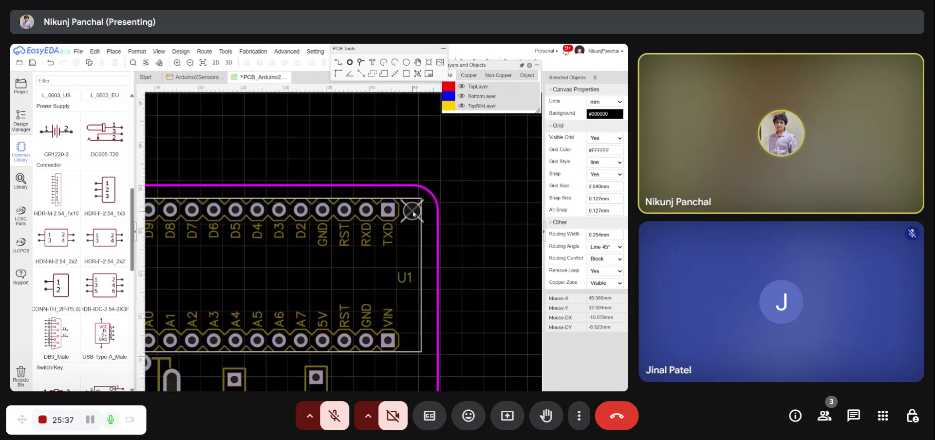
left_click(414, 213)
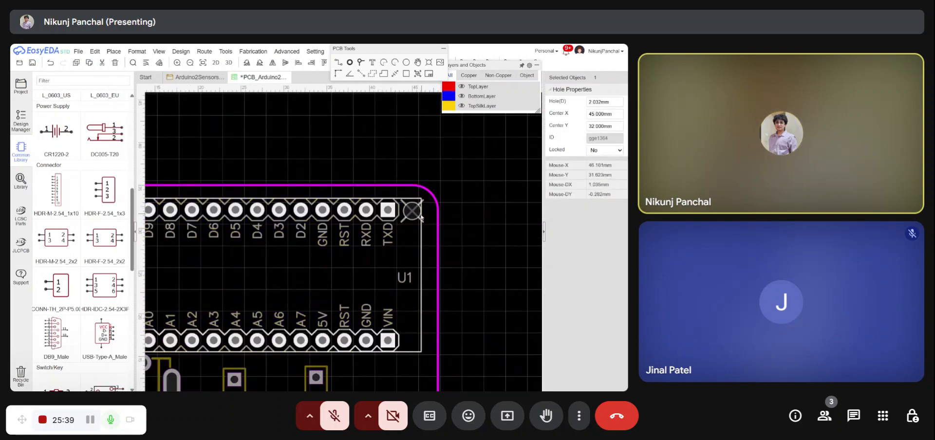
left_click_drag(413, 212, 439, 211)
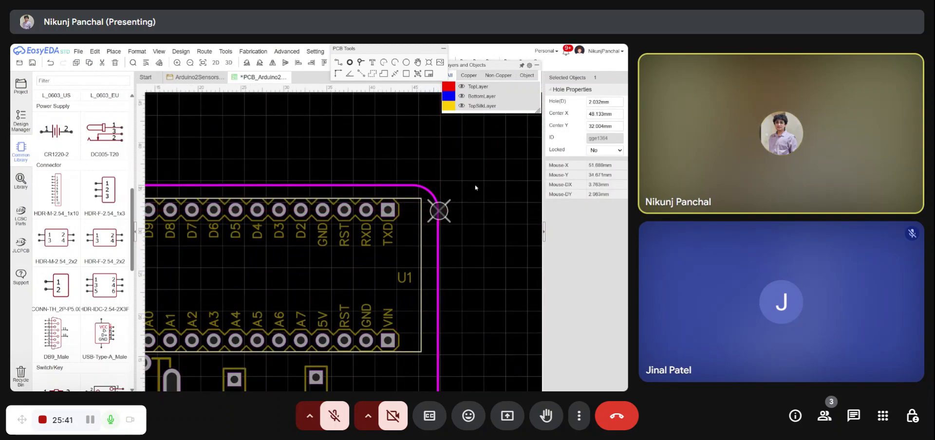
left_click(527, 178)
Step: Return the top-right corner hole from the right outline track to centre X 45 mm and Y 32 mm
left_click(439, 211)
left_click(604, 114)
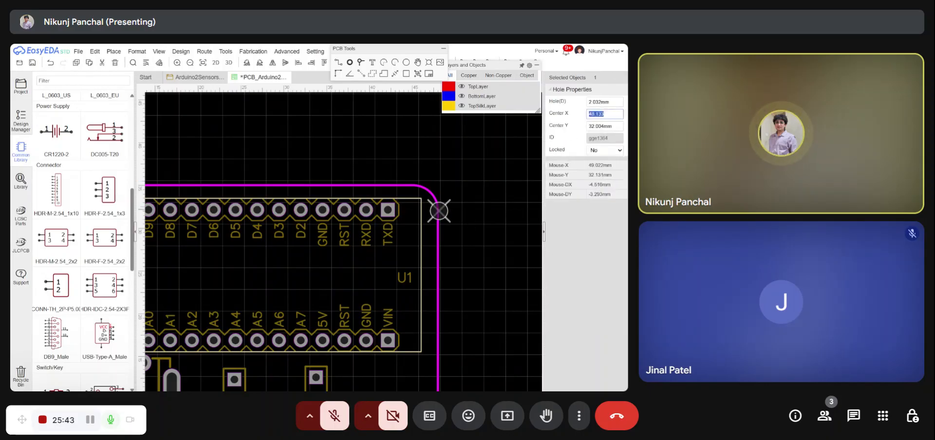
type("45")
key("Tab")
type("32")
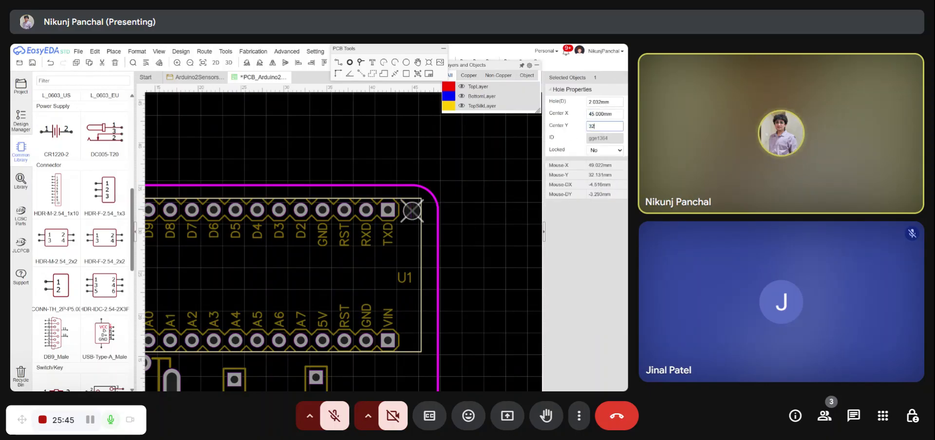
left_click(509, 151)
Step: Set the centre X of the board's bottom-right corner hole to 45 mm
scroll(466, 145, "down", 5)
scroll(466, 183, "up", 5)
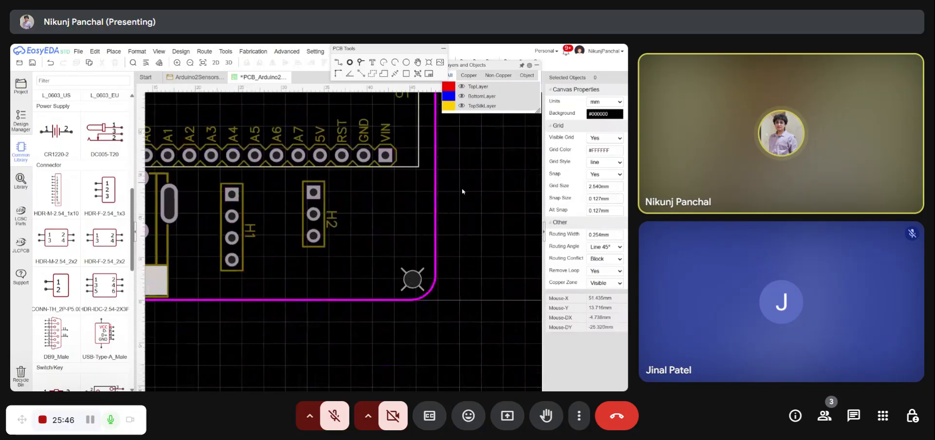
left_click(417, 284)
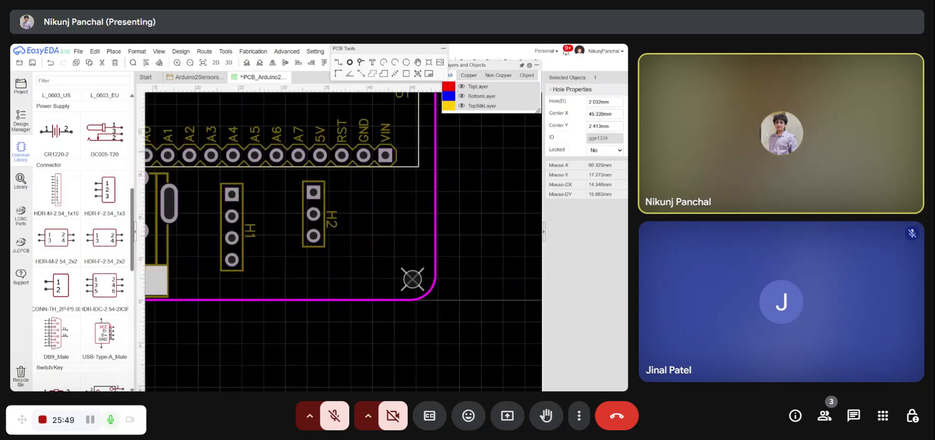
left_click(604, 114)
type("45")
key("Tab")
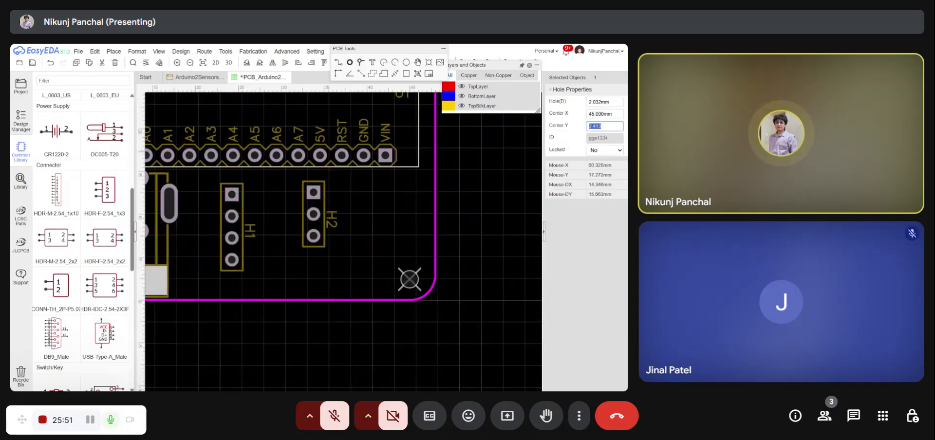
left_click(486, 192)
scroll(462, 228, "down", 3)
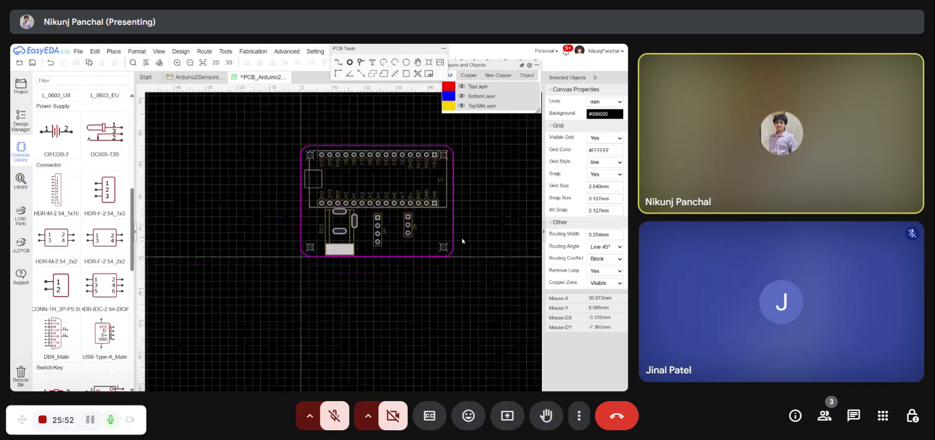
Step: Inspect the board in the 3D view with its component models hidden and shown again, and close the view
left_click(228, 64)
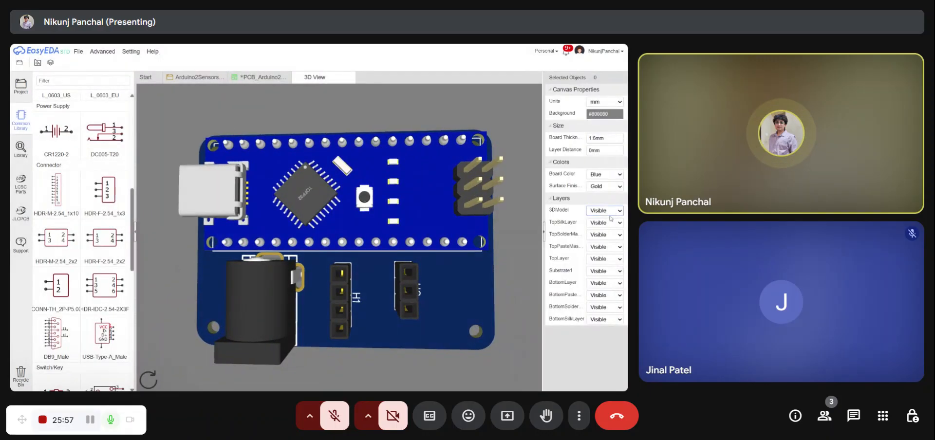
left_click(610, 219)
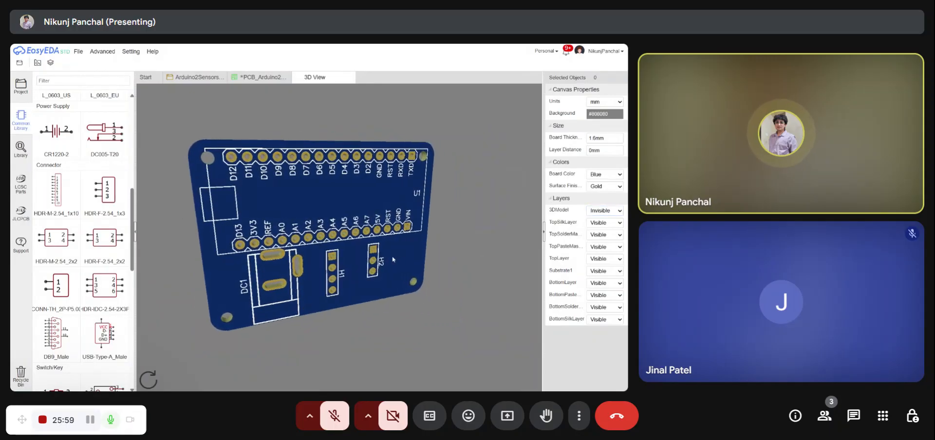
left_click_drag(392, 258, 247, 307)
left_click_drag(439, 314, 433, 273)
left_click(620, 212)
left_click(612, 222)
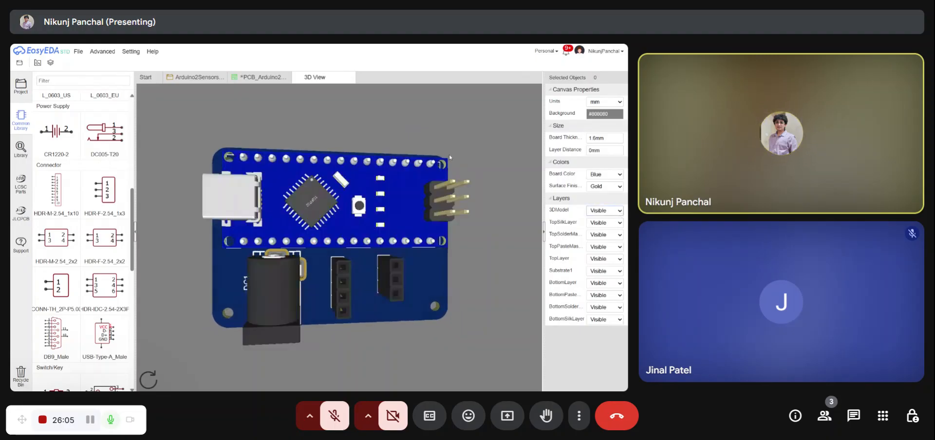
left_click(350, 77)
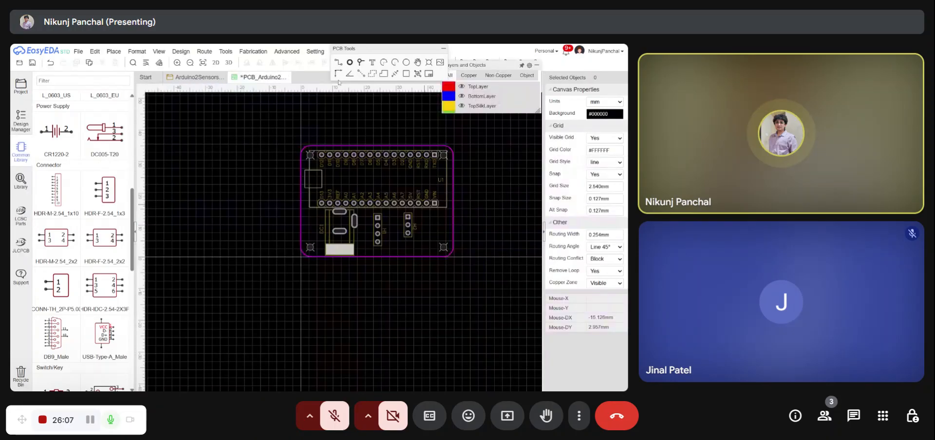
Step: Save the PCB with its finished corner holes
scroll(305, 205, "down", 3)
key("ctrl+s")
scroll(334, 206, "up", 2)
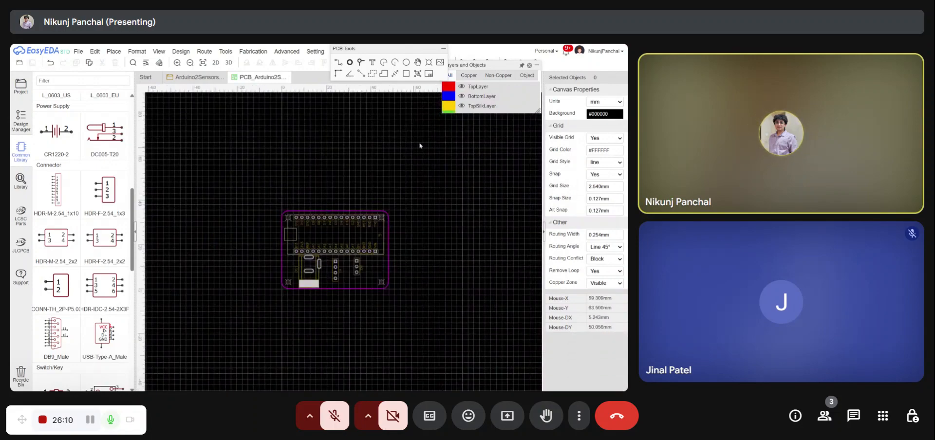
Step: Show the ratlines and make TopLayer the active layer
mouse_move(480, 99)
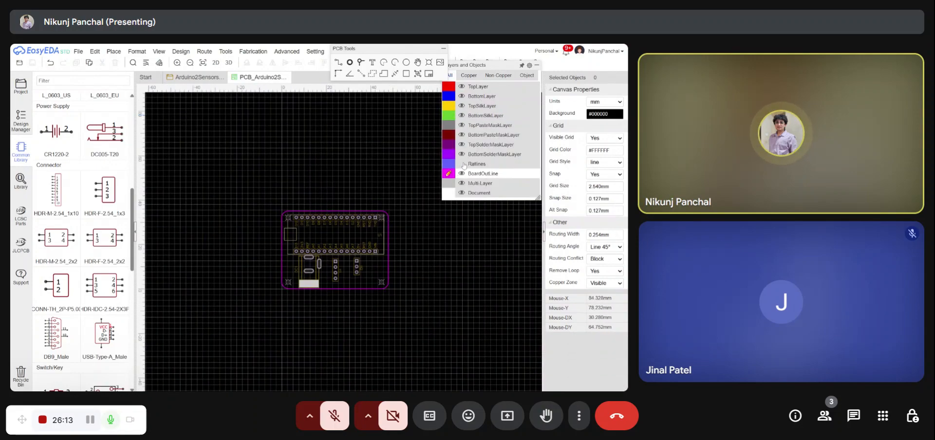
left_click(463, 164)
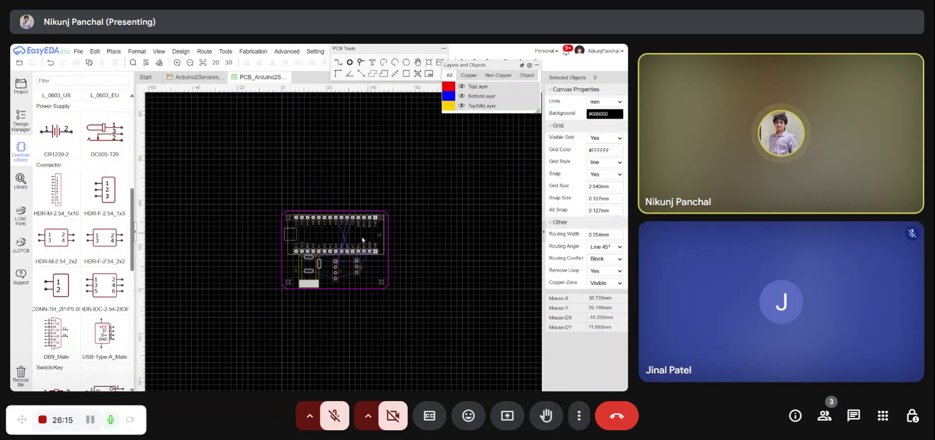
left_click(447, 87)
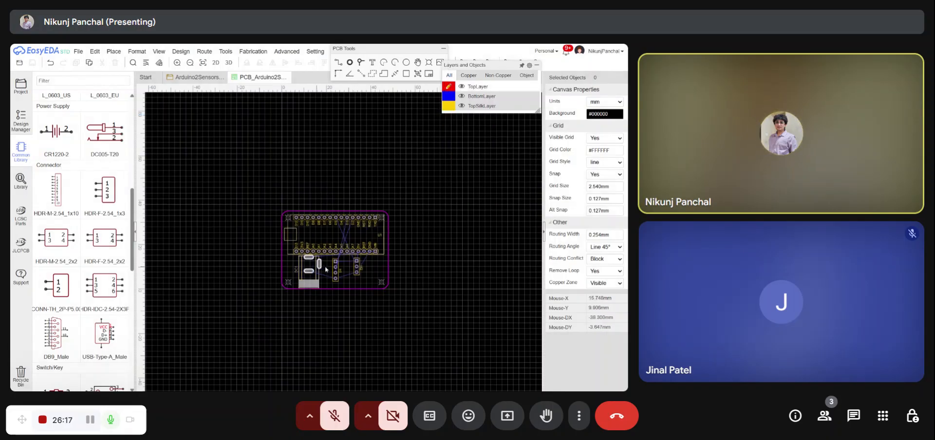
scroll(357, 229, "up", 4)
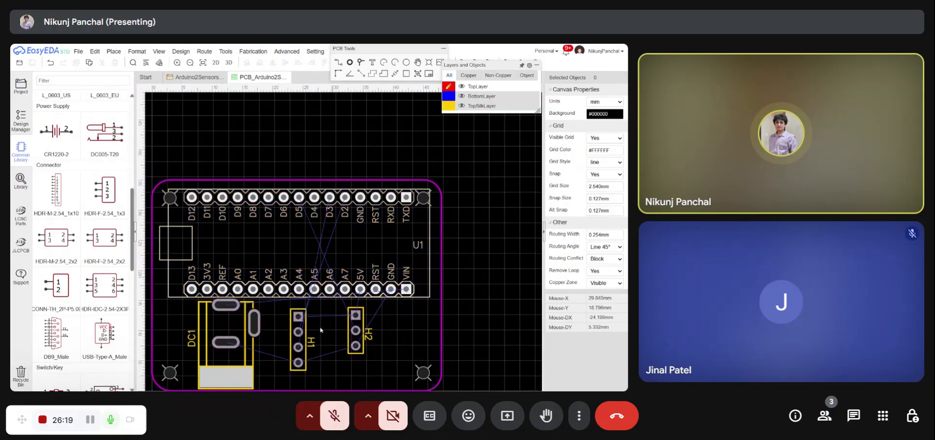
scroll(345, 227, "down", 3)
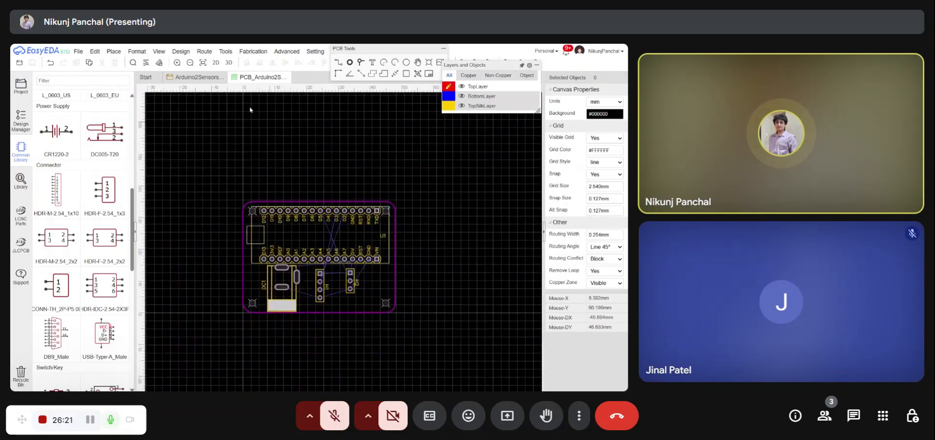
Step: Set the auto router's default design rule to a 1 mm track width and 0.3 mm clearance
left_click(204, 52)
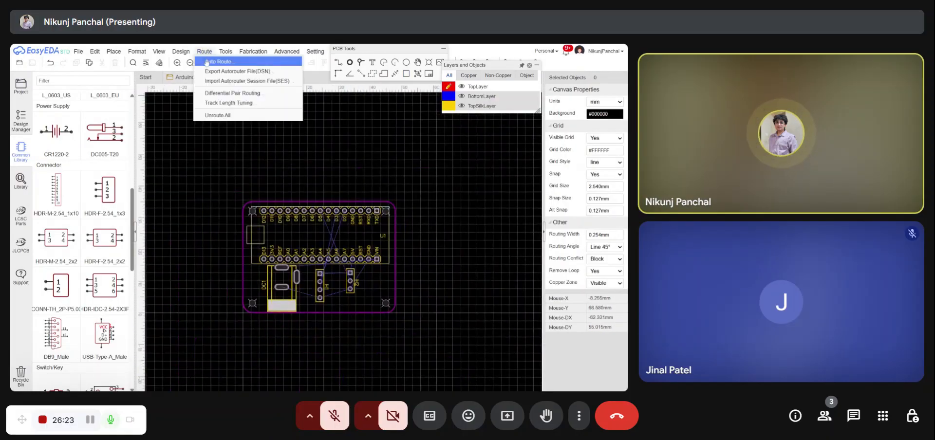
left_click(220, 63)
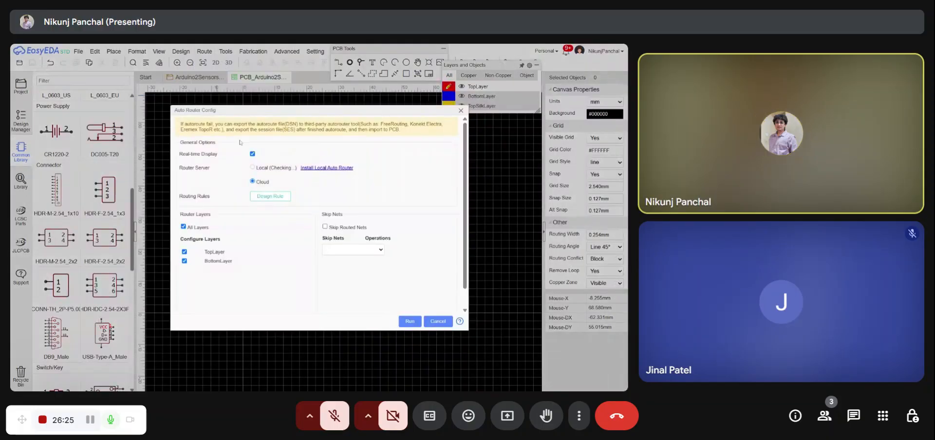
left_click(267, 197)
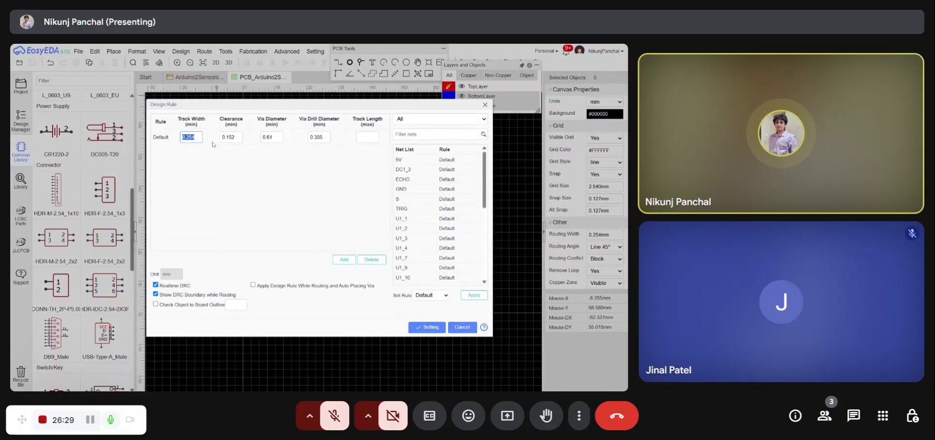
type("1")
key("Tab")
type("0")
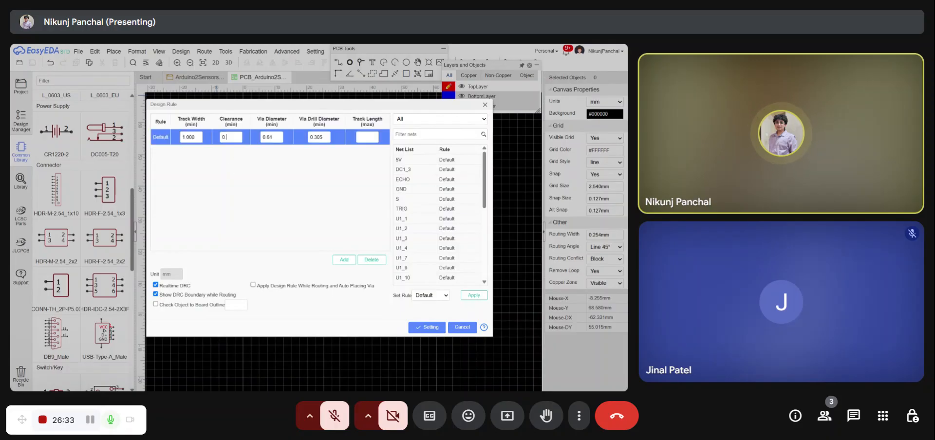
left_click(223, 204)
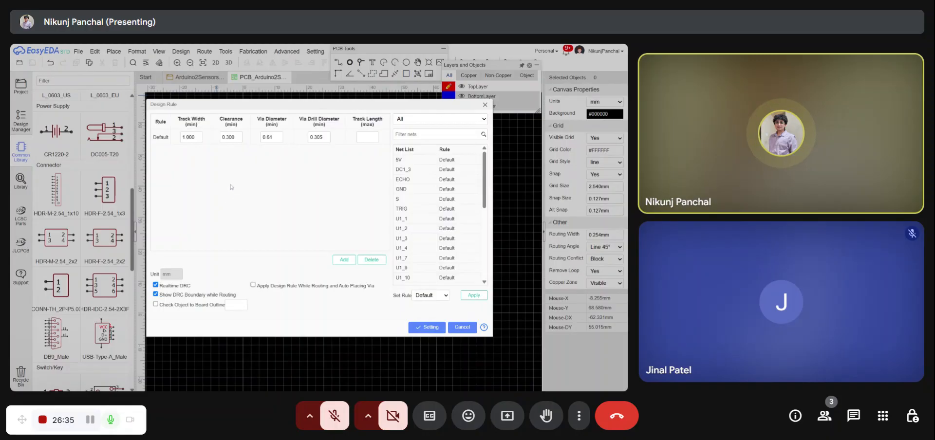
left_click(419, 329)
Step: Run the cloud auto router on TopLayer and BottomLayer and dismiss its connection report
left_click(410, 321)
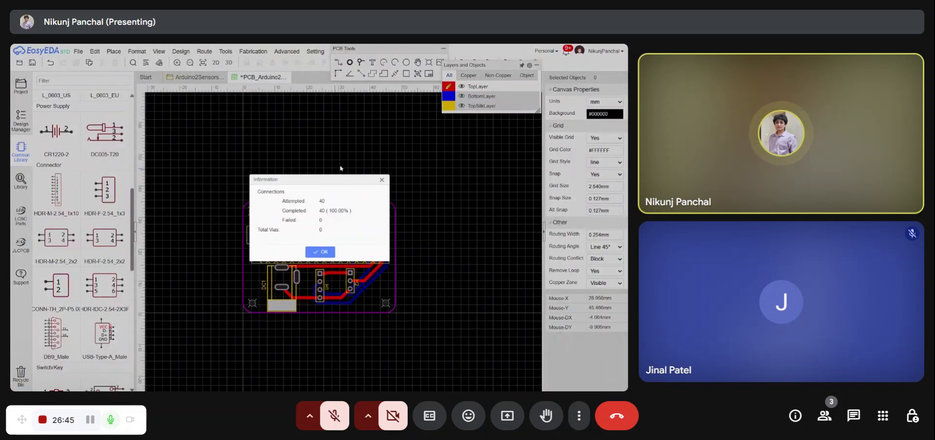
left_click_drag(339, 194, 336, 146)
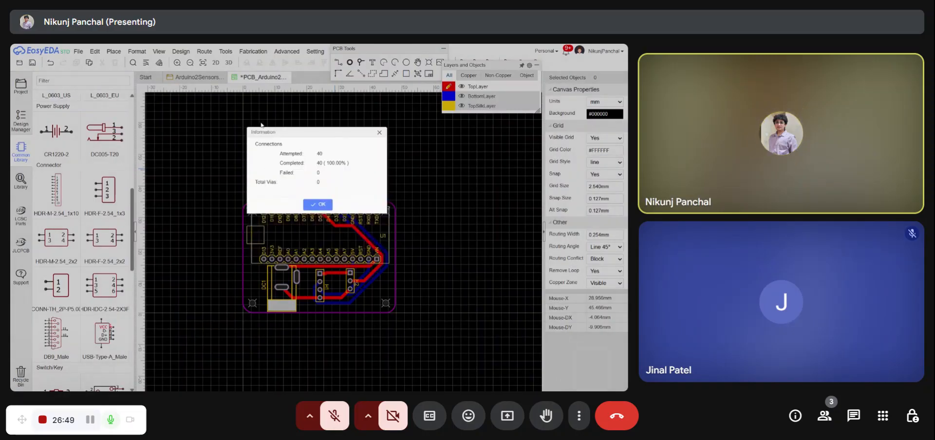
left_click_drag(281, 170, 286, 172)
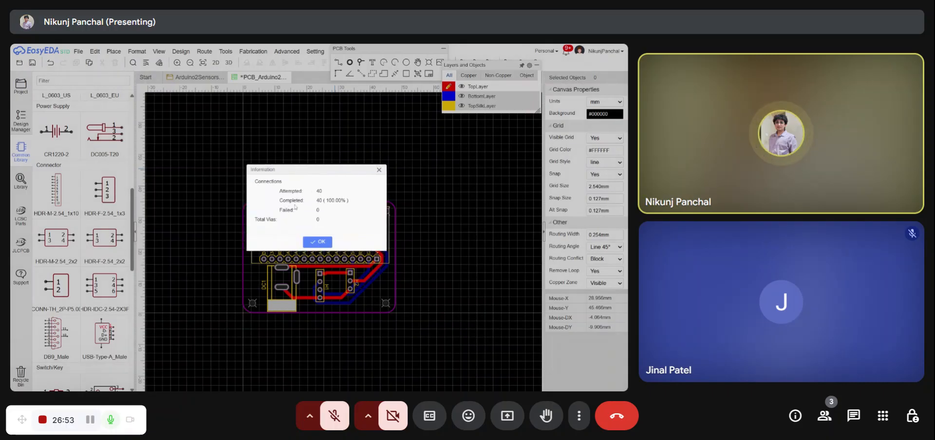
left_click(319, 241)
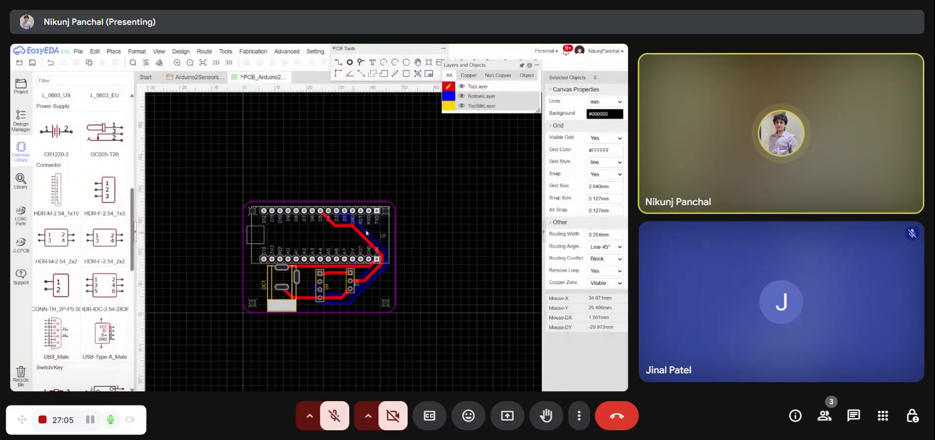
Step: Open the routed board in the 3D view and make the 3D component models invisible
scroll(269, 292, "up", 1)
scroll(268, 317, "down", 1)
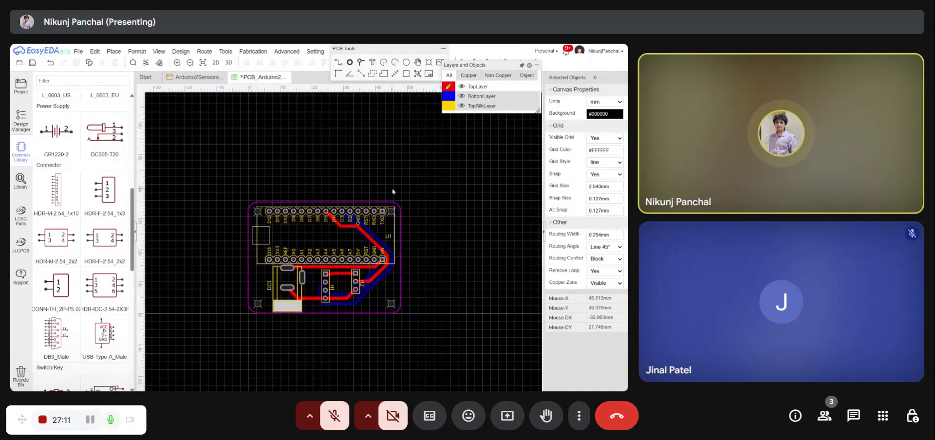
mouse_move(452, 93)
scroll(286, 292, "up", 3)
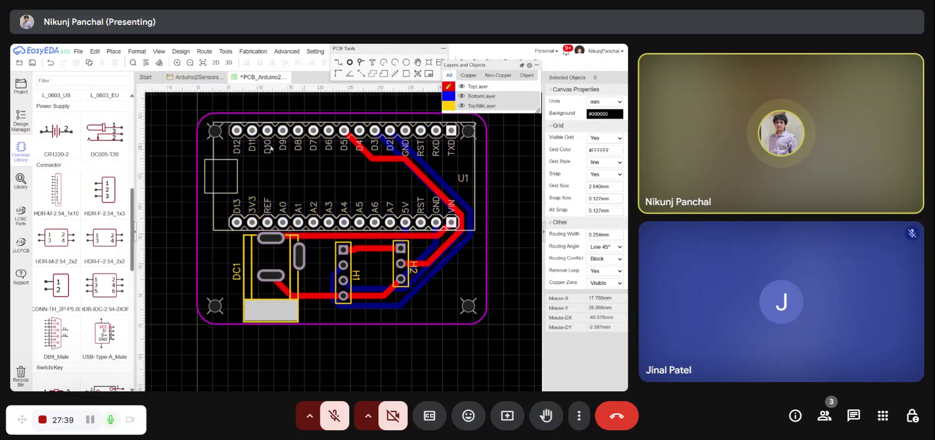
left_click(229, 63)
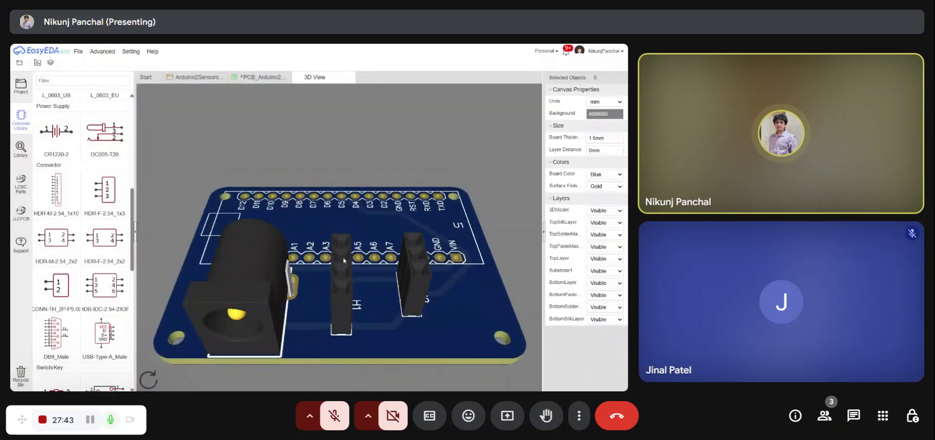
left_click(608, 211)
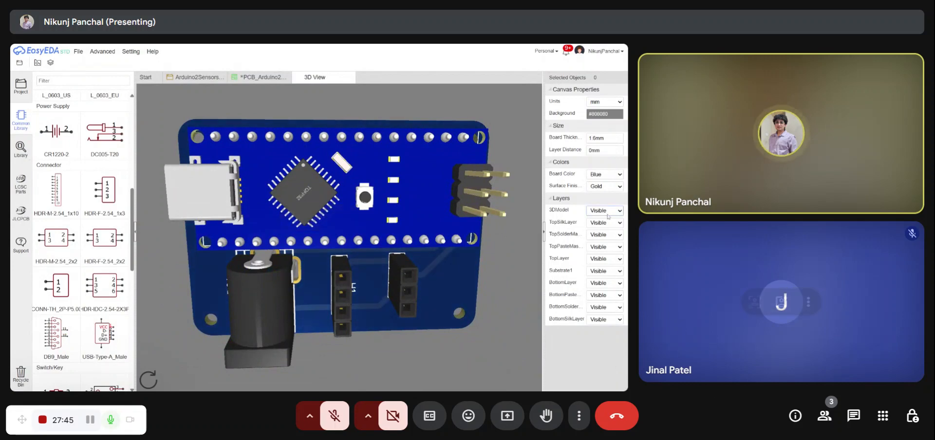
left_click(603, 225)
Step: Examine the routed tracks on the front and back of the bare 3D board and close the 3D view
left_click_drag(444, 291, 596, 285)
left_click_drag(104, 238, 295, 252)
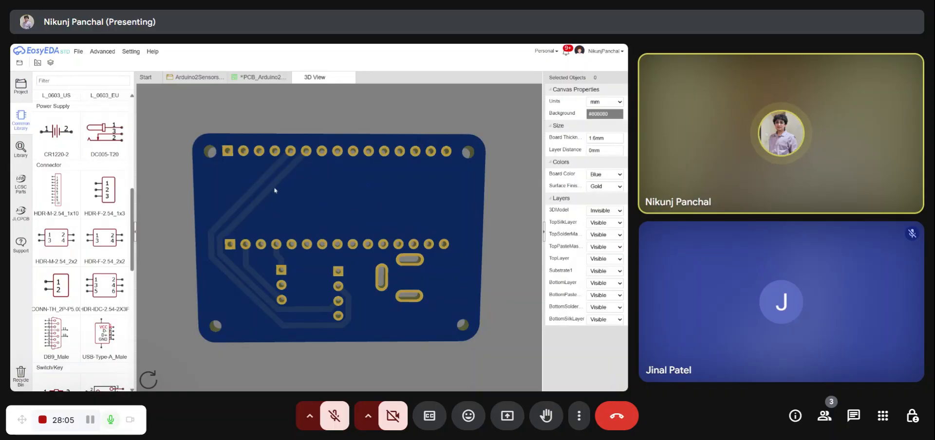
left_click_drag(377, 212, 339, 231)
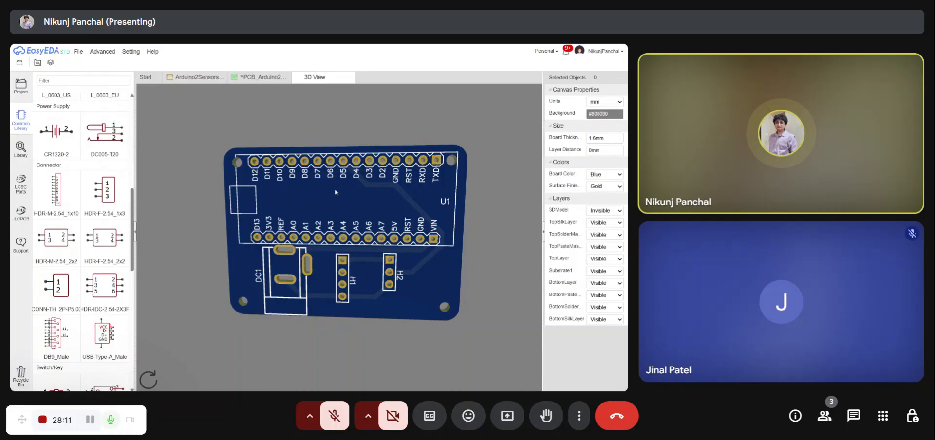
left_click_drag(354, 208, 390, 212)
scroll(324, 278, "up", 3)
scroll(326, 279, "down", 3)
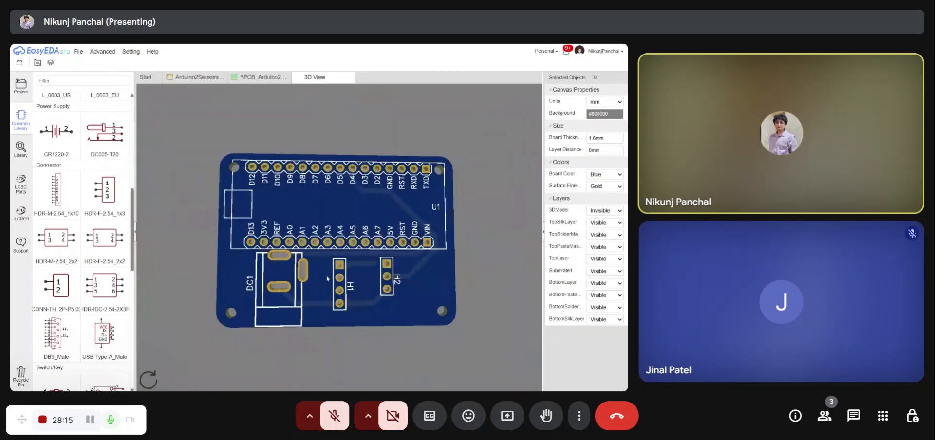
left_click_drag(289, 223, 316, 190)
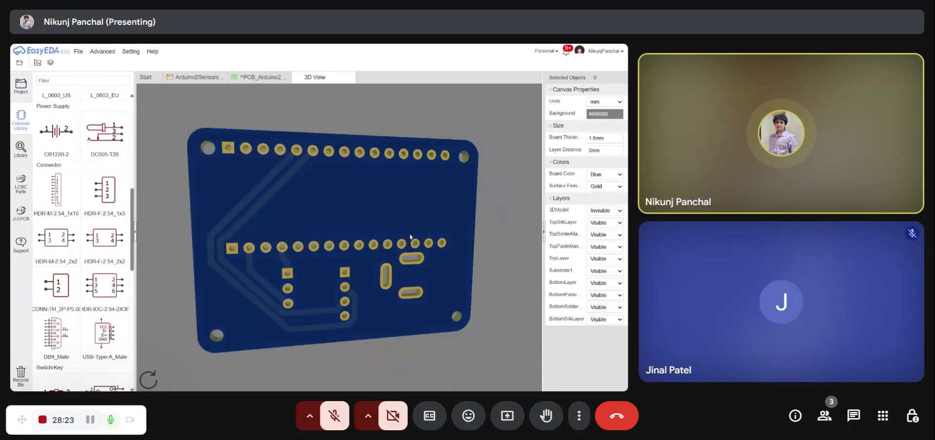
left_click_drag(411, 237, 326, 124)
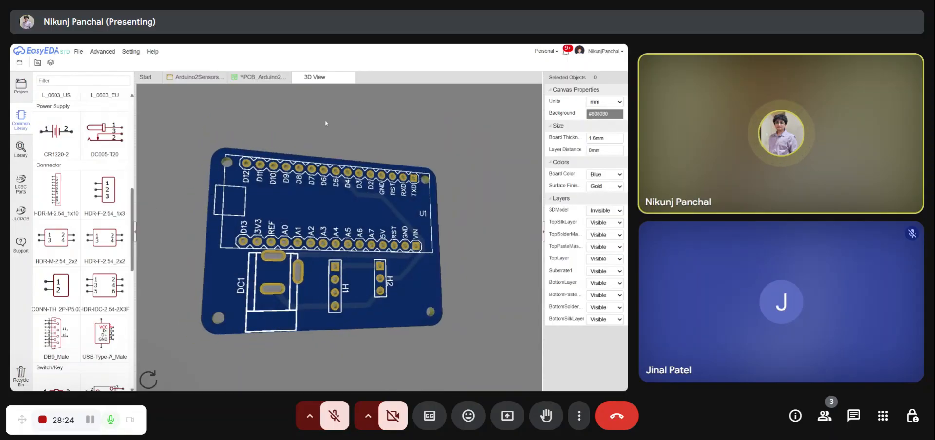
left_click(350, 78)
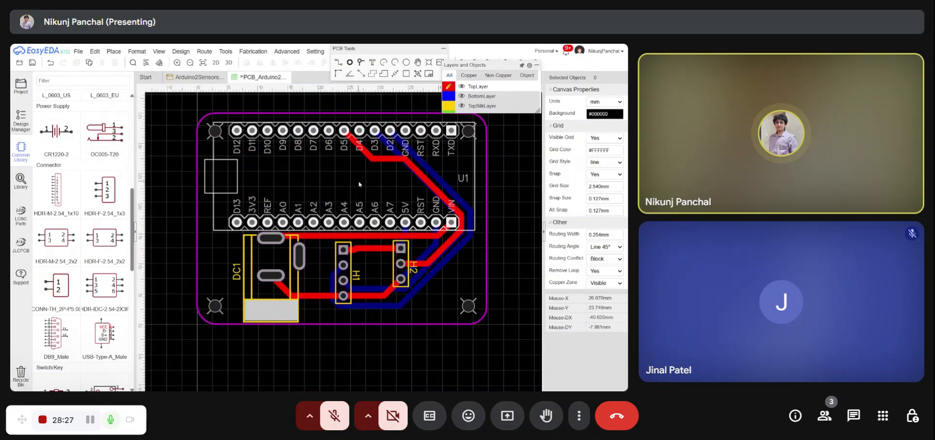
Step: Save the auto-routed PCB
key("ctrl+s")
scroll(360, 179, "down", 3)
scroll(360, 180, "up", 2)
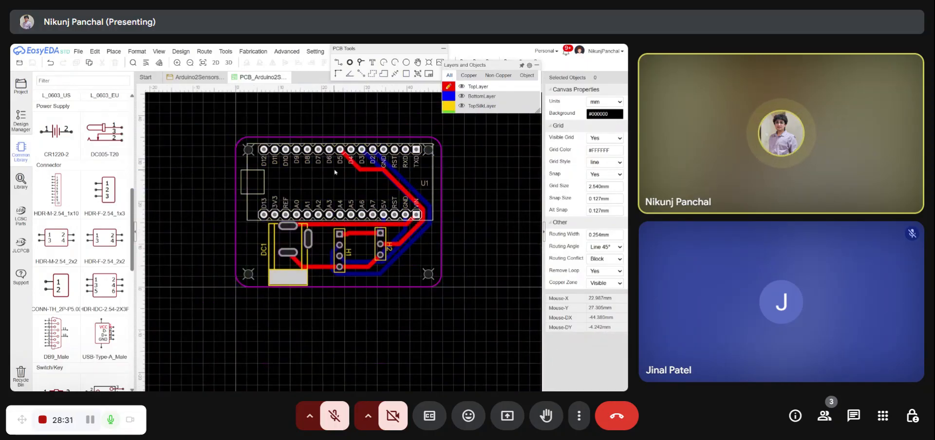
Step: Add a copper area on the GND net to TopLayer with an outline drawn around the whole board
left_click(373, 74)
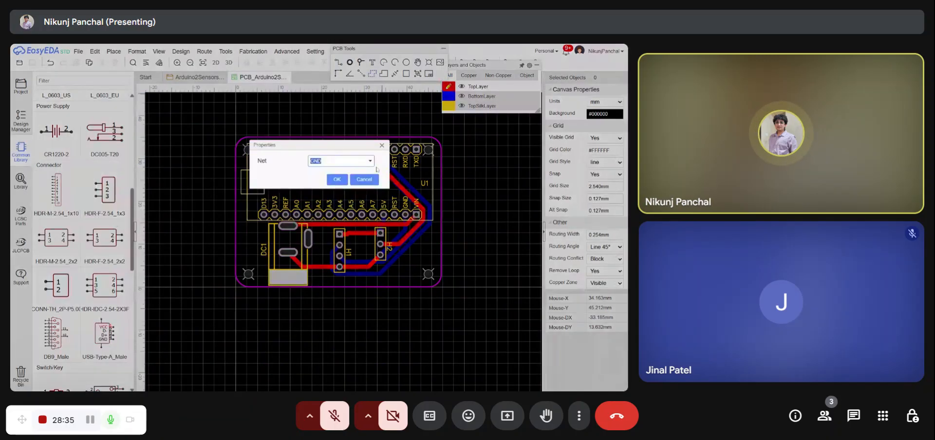
left_click(341, 181)
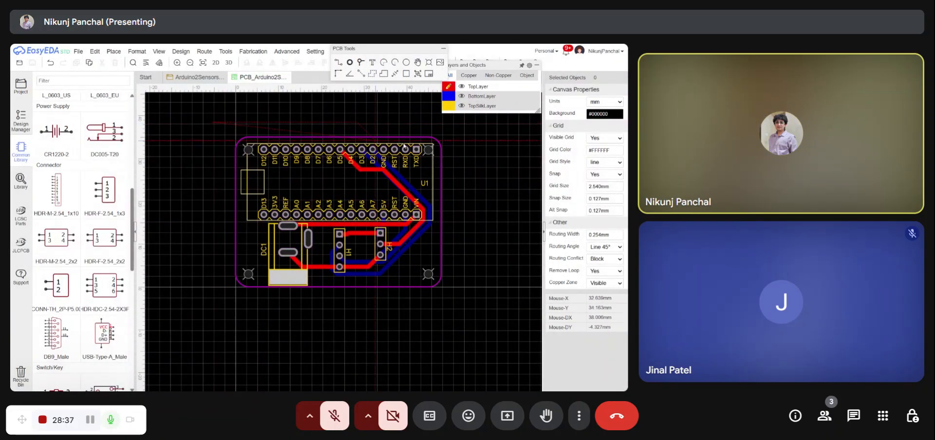
left_click(455, 130)
left_click(469, 297)
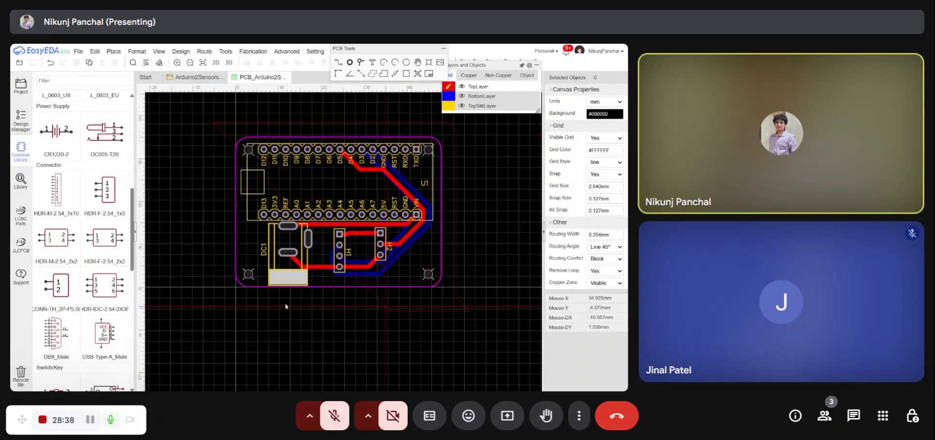
double_click(210, 300)
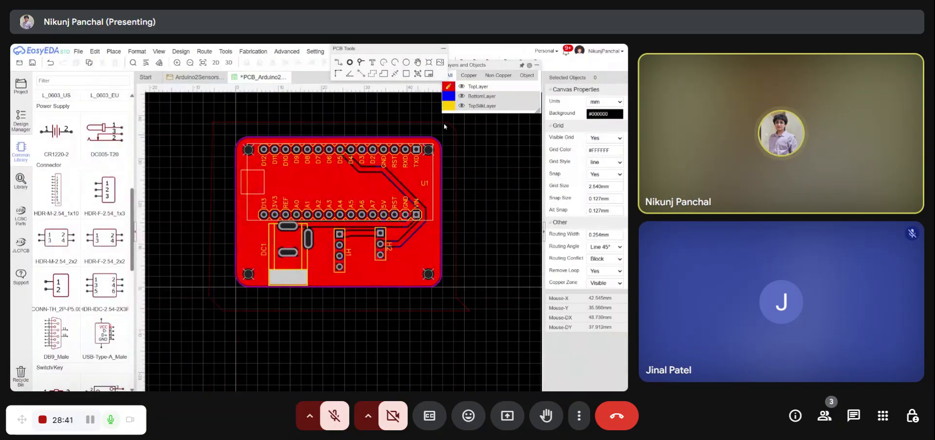
Step: Make BottomLayer active and add a GND copper area enclosing the whole board outline
left_click(448, 96)
left_click(384, 75)
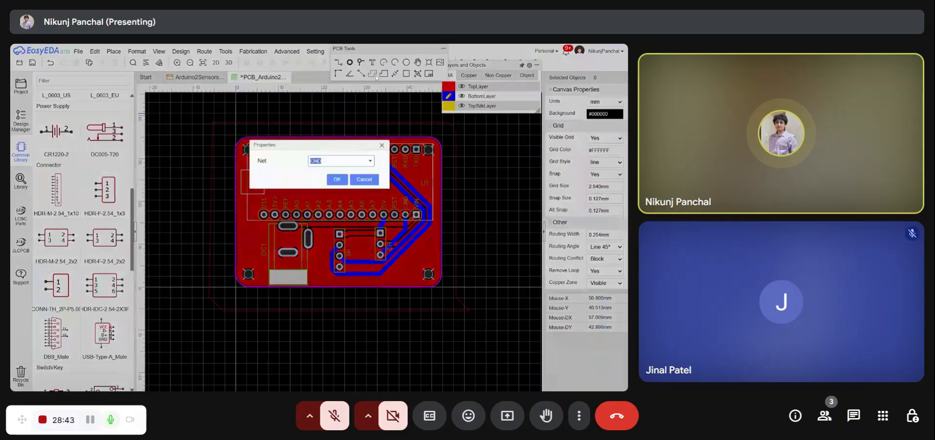
left_click(337, 179)
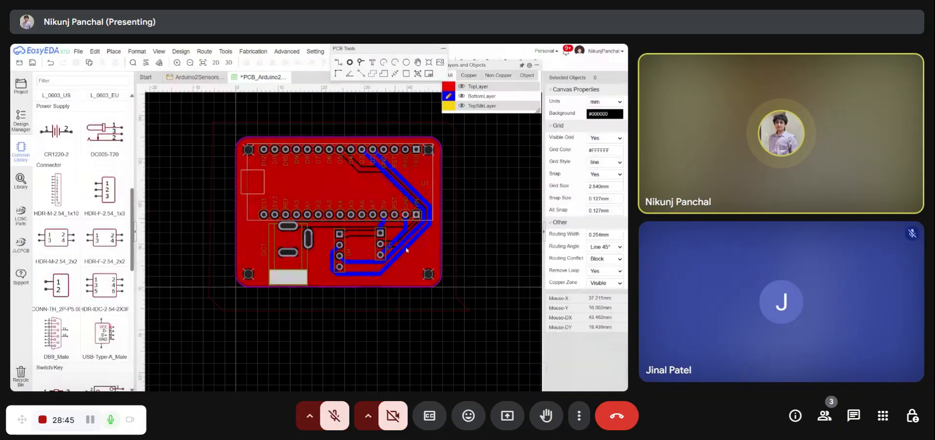
left_click(483, 117)
left_click(472, 342)
left_click(201, 327)
right_click(202, 327)
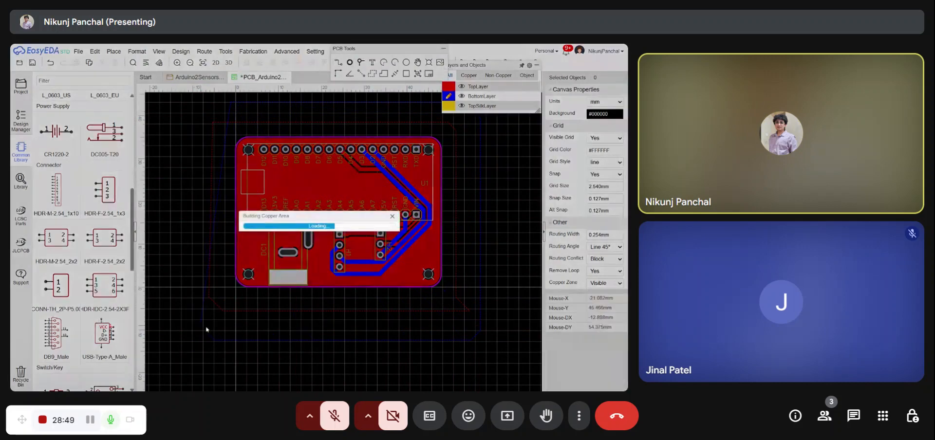
Step: Open the copper-filled board in the 3D view and set the 3DModel layer to Invisible
left_click(229, 62)
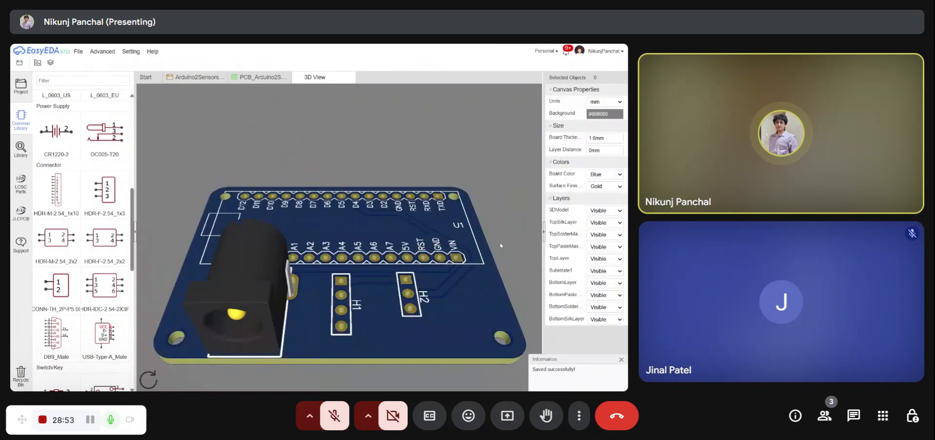
left_click(612, 214)
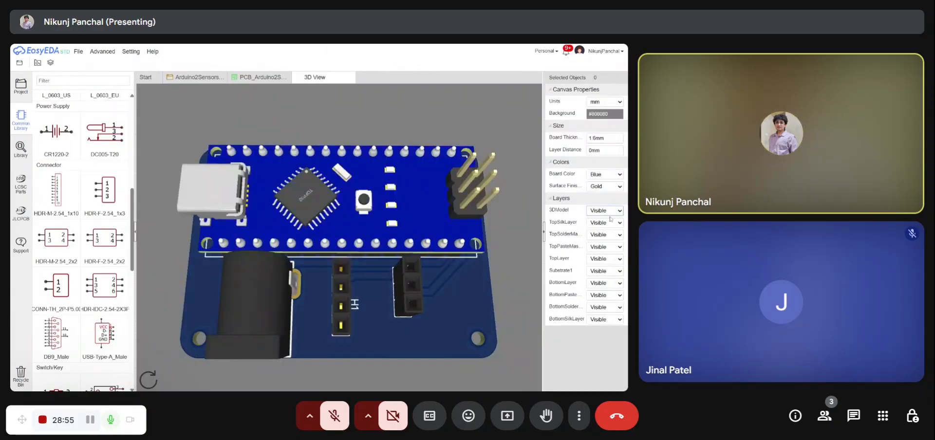
left_click(606, 228)
Step: Examine the back of the 3D board up close, checking the copper clearance around the tracks and pads of the upper header row
left_click_drag(467, 238, 362, 262)
scroll(359, 258, "down", 2)
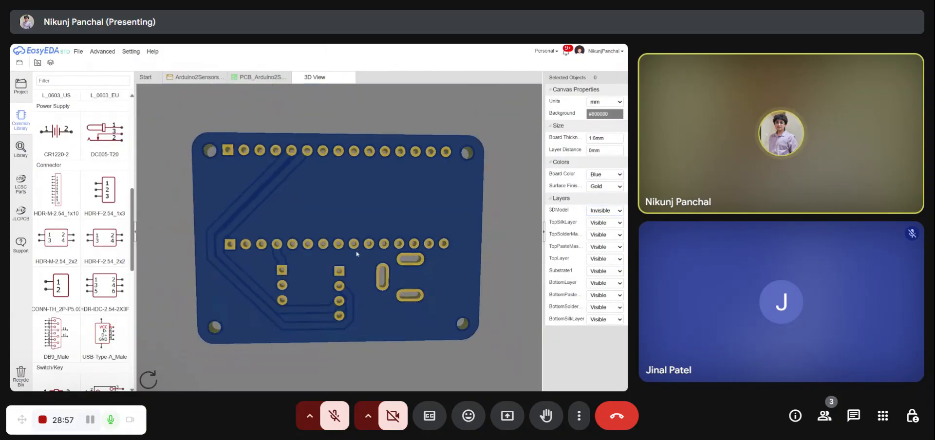
scroll(250, 201, "up", 2)
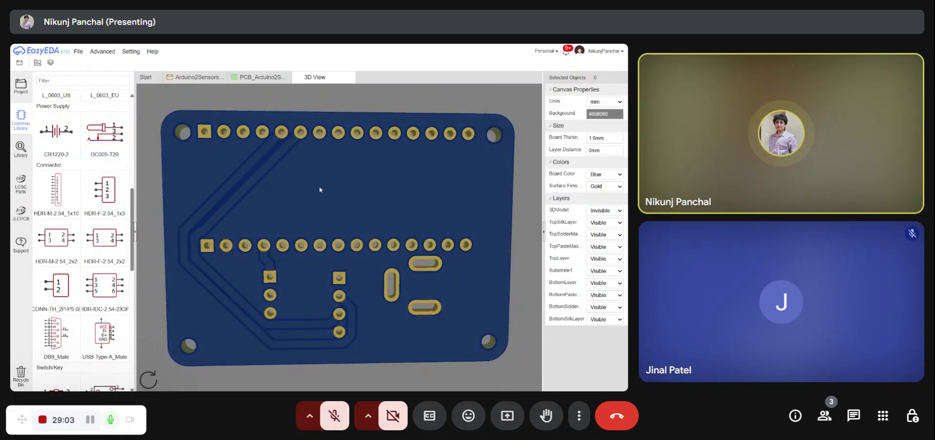
scroll(205, 238, "up", 1)
scroll(356, 252, "down", 3)
scroll(288, 148, "up", 5)
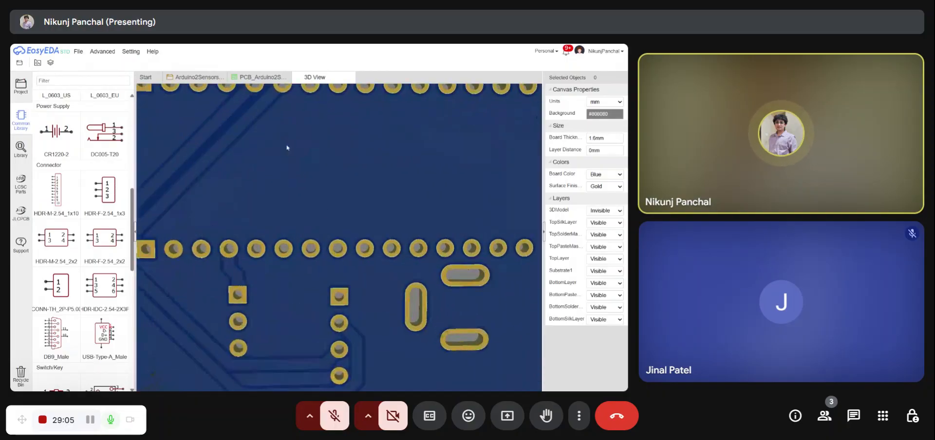
right_click_drag(297, 164, 382, 333)
scroll(300, 196, "up", 5)
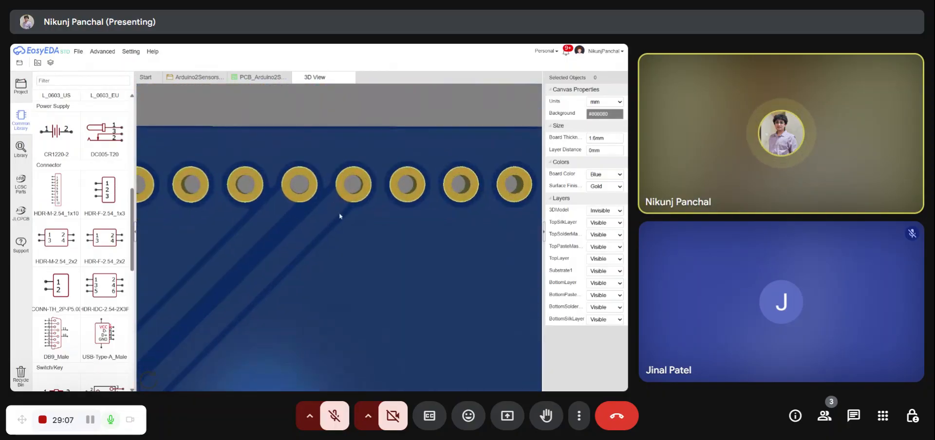
right_click_drag(339, 214, 369, 278)
scroll(343, 287, "up", 2)
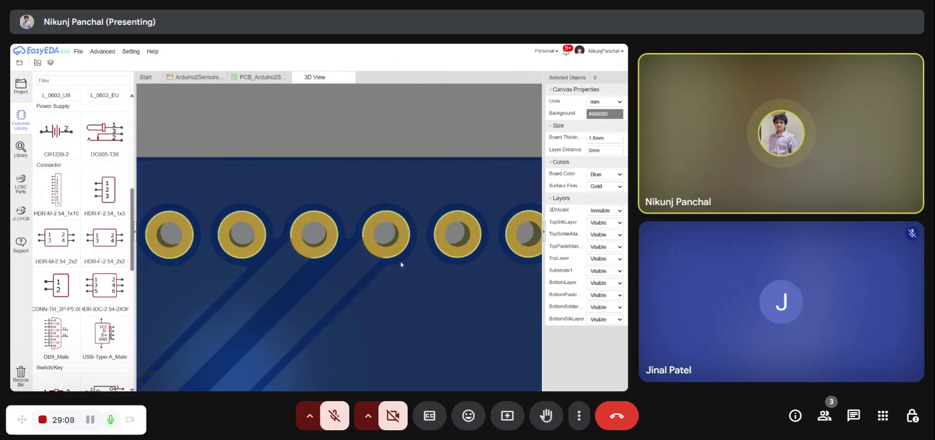
scroll(308, 206, "down", 3)
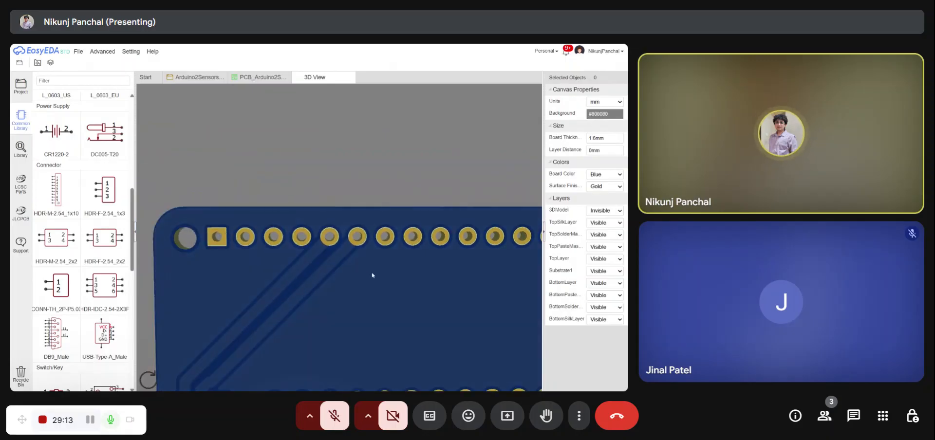
scroll(349, 230, "down", 2)
scroll(344, 259, "up", 1)
Step: Examine how the GND pad in the lower header row on the back connects to the surrounding copper area
right_click_drag(340, 286, 348, 147)
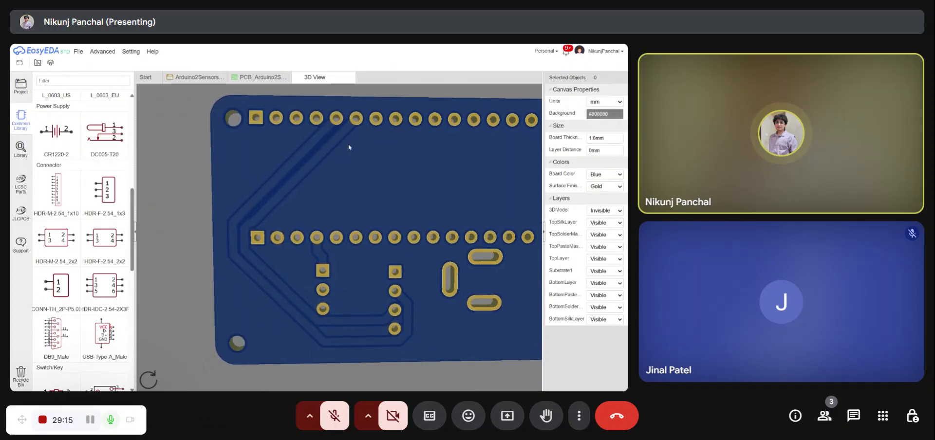
right_click_drag(375, 303, 342, 287)
scroll(505, 231, "up", 1)
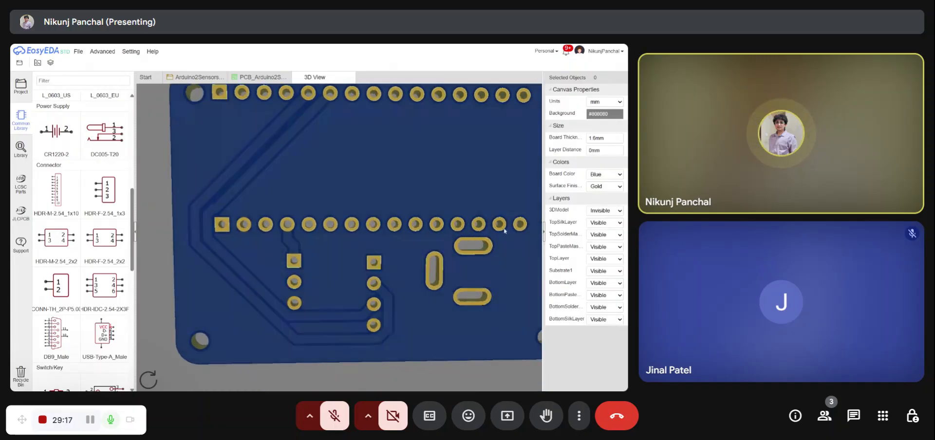
scroll(290, 201, "up", 5)
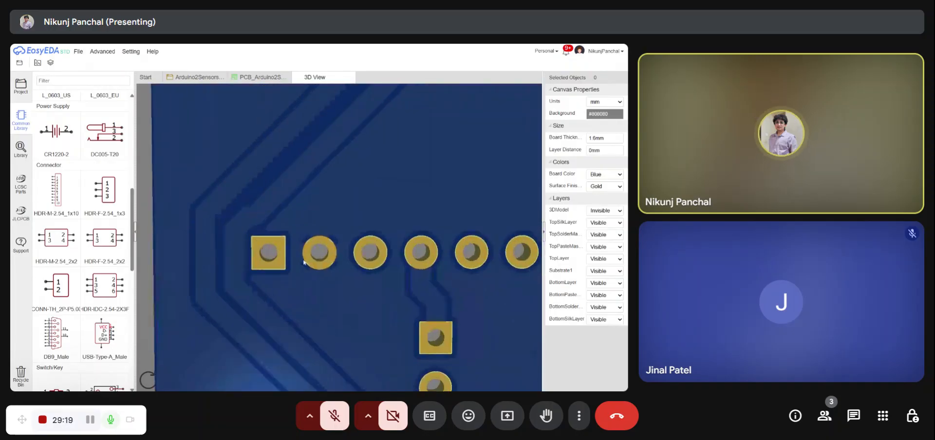
scroll(282, 263, "down", 3)
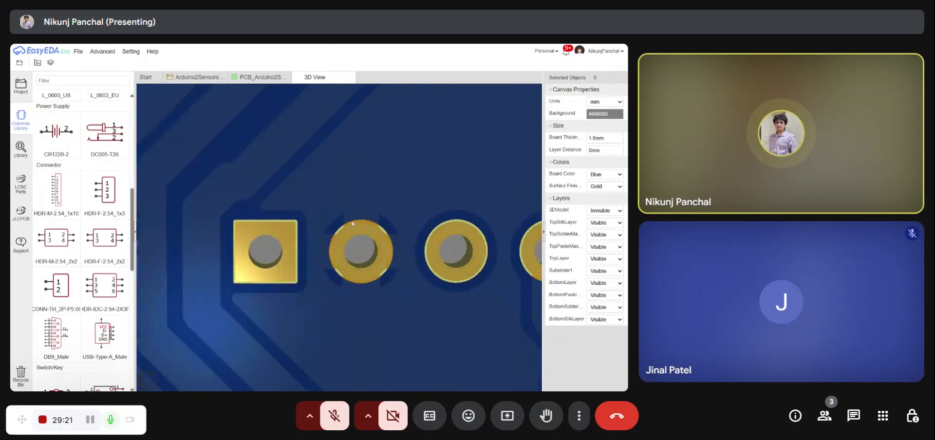
scroll(343, 256, "down", 2)
scroll(350, 237, "down", 4)
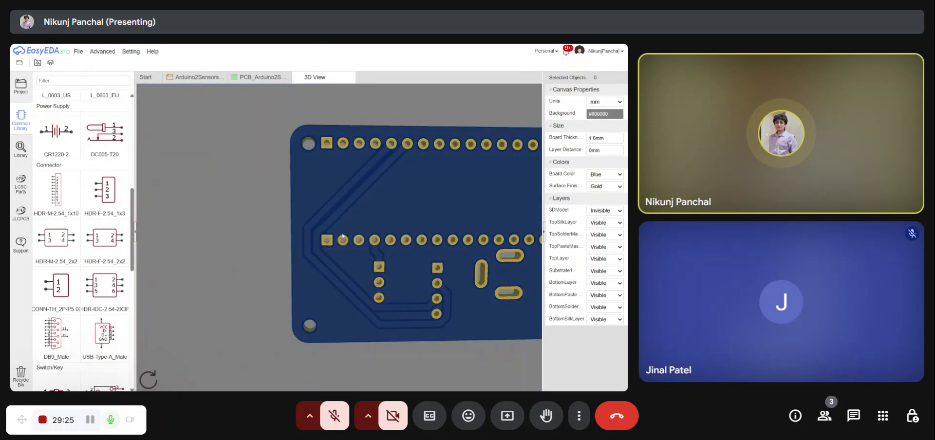
scroll(343, 237, "up", 3)
scroll(343, 249, "down", 3)
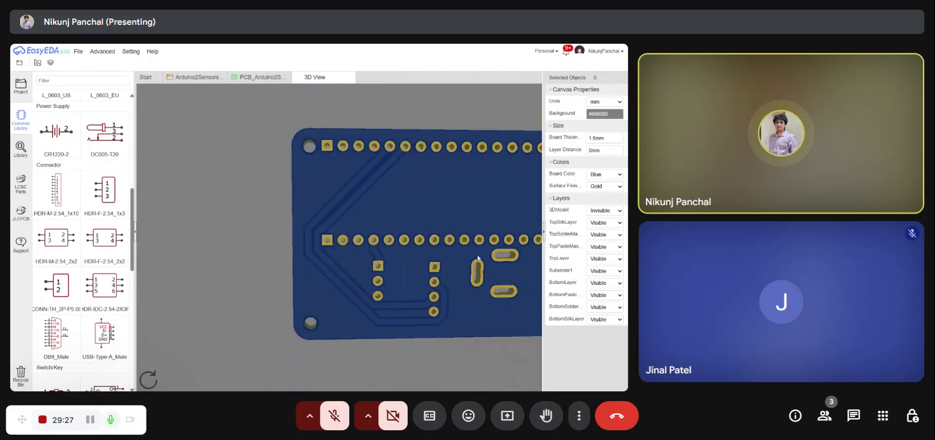
Step: Examine the copper around the 5V, RST, GND and VIN pads on the board's front and close the 3D view
left_click_drag(477, 258, 398, 237)
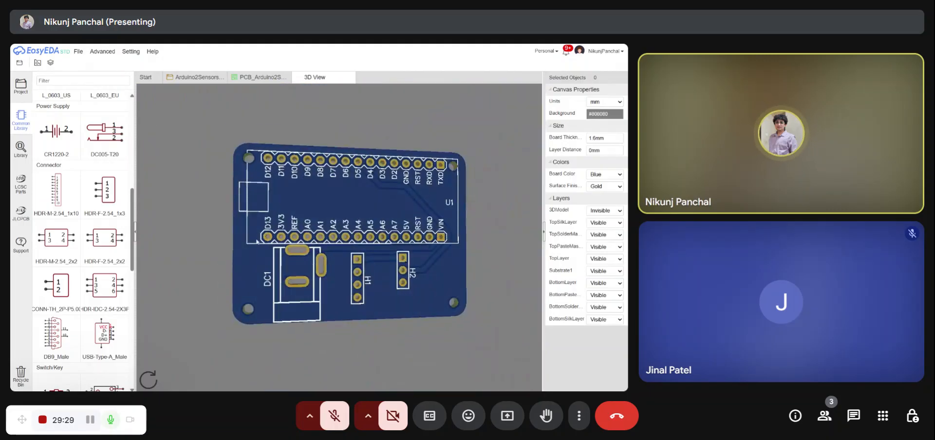
right_click_drag(453, 186, 445, 198)
scroll(461, 269, "up", 5)
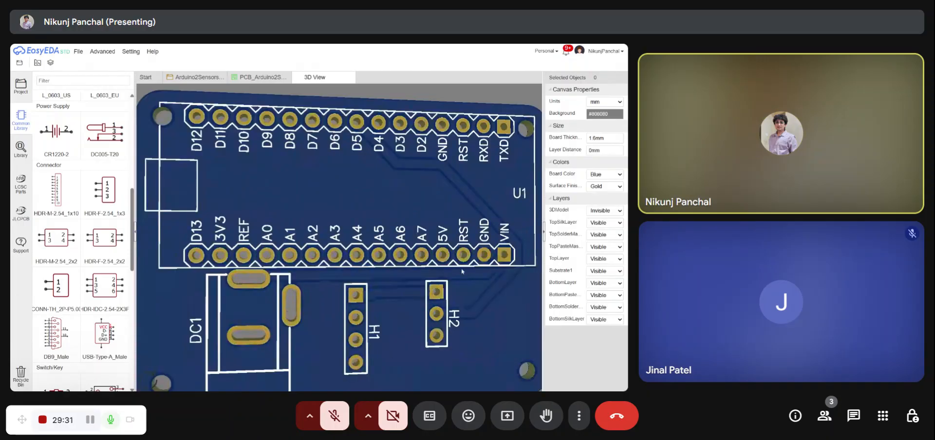
scroll(460, 268, "up", 5)
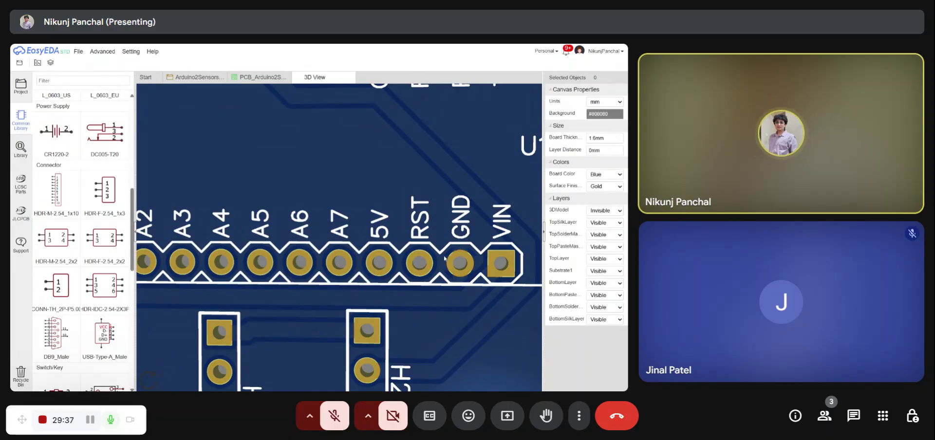
scroll(389, 253, "up", 5)
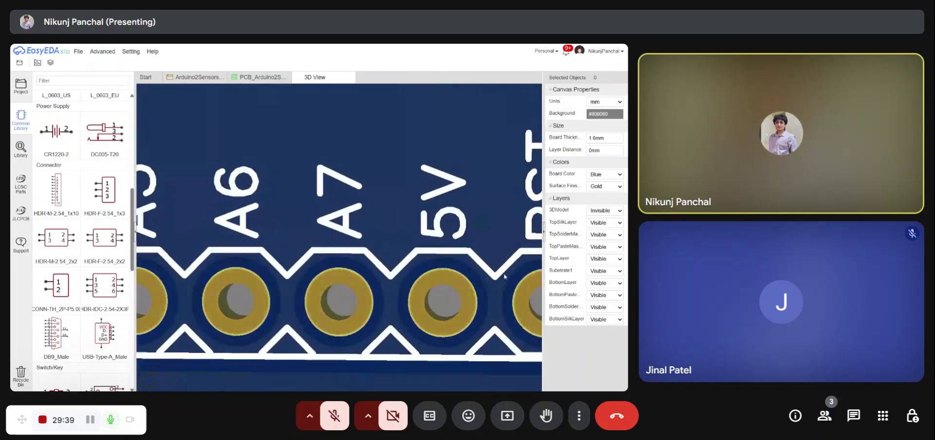
right_click_drag(309, 220, 180, 182)
scroll(240, 230, "down", 3)
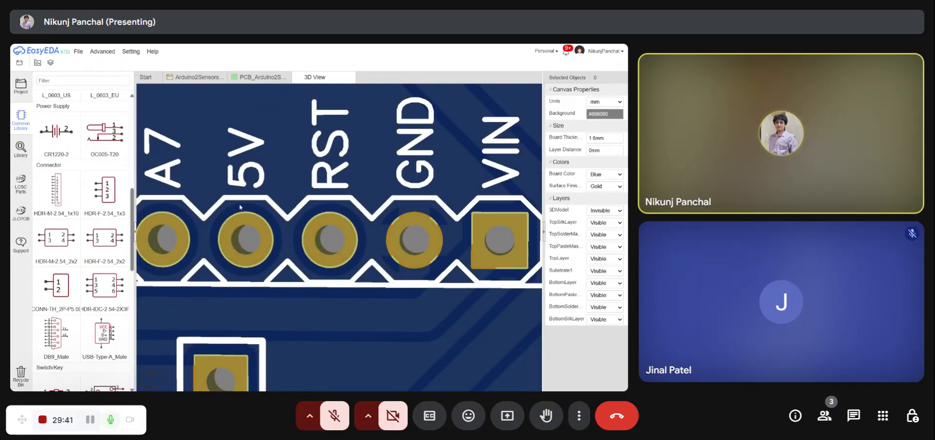
scroll(360, 228, "down", 10)
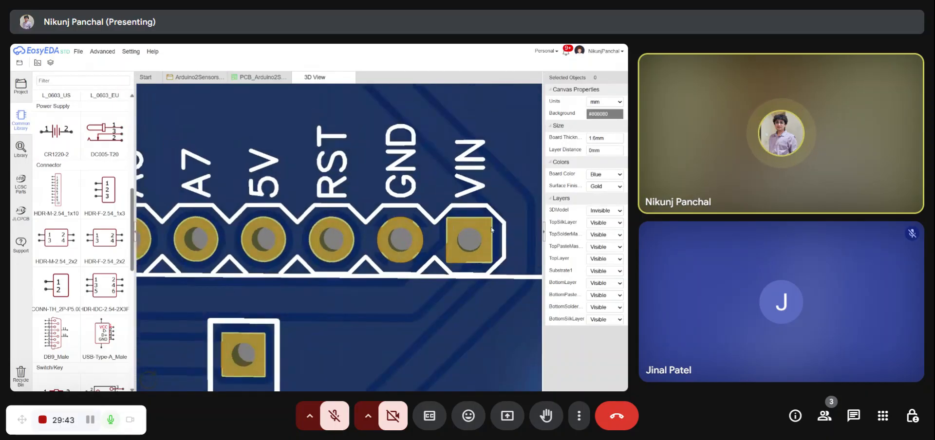
scroll(407, 202, "down", 3)
mouse_move(407, 202)
left_mouse_down()
mouse_move(385, 205)
mouse_move(414, 215)
left_mouse_up()
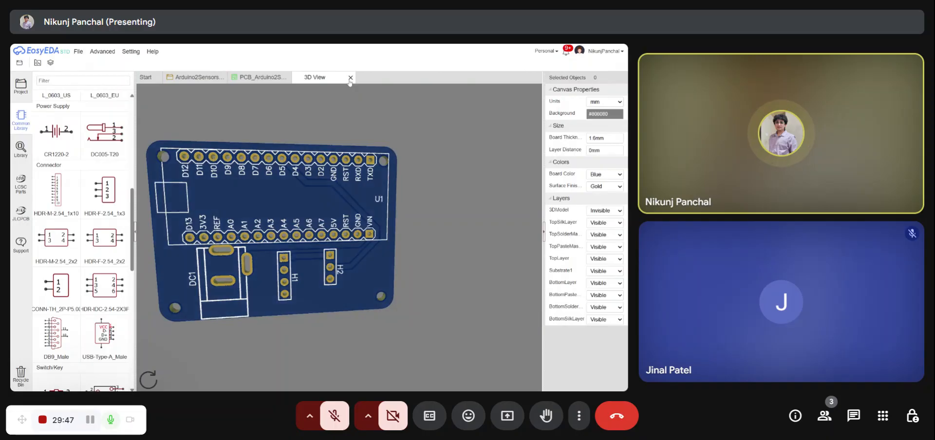
left_click(351, 77)
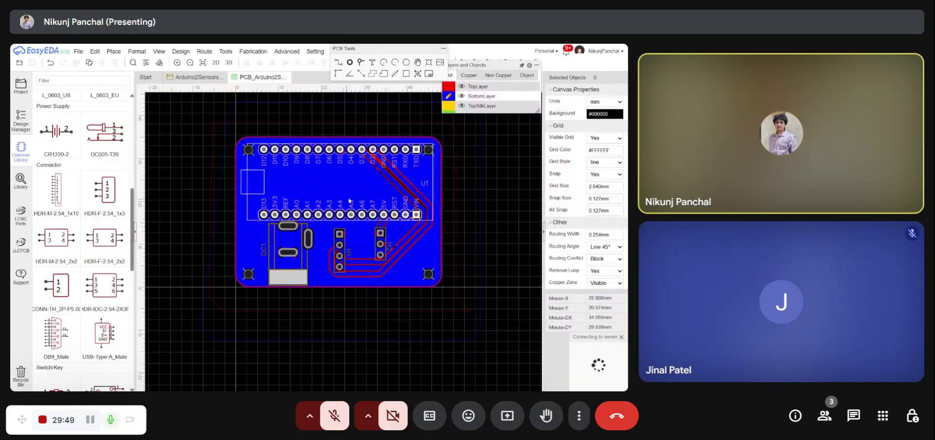
Step: Make TopLayer the active layer and check the board with its component models in the 3D view
scroll(324, 265, "down", 2)
left_click(448, 86)
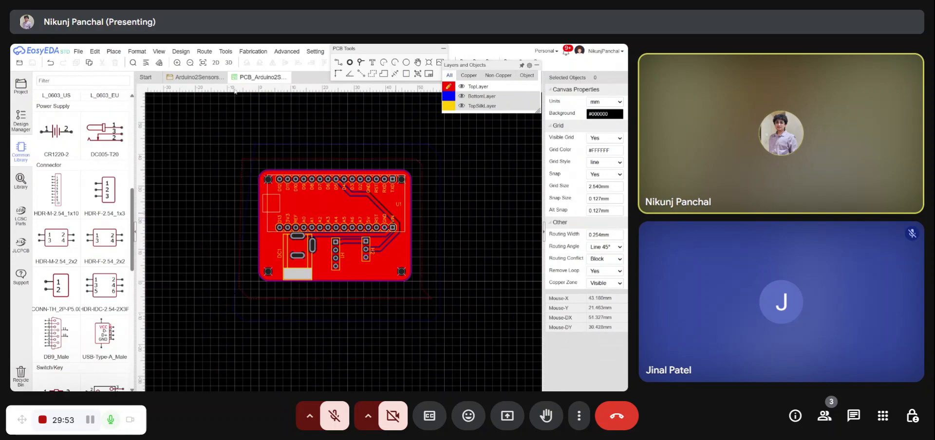
left_click(228, 63)
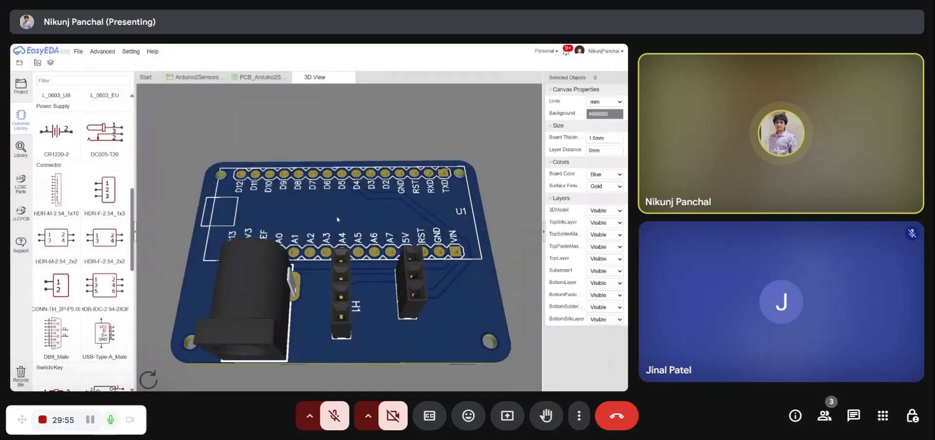
left_click_drag(345, 252, 311, 284)
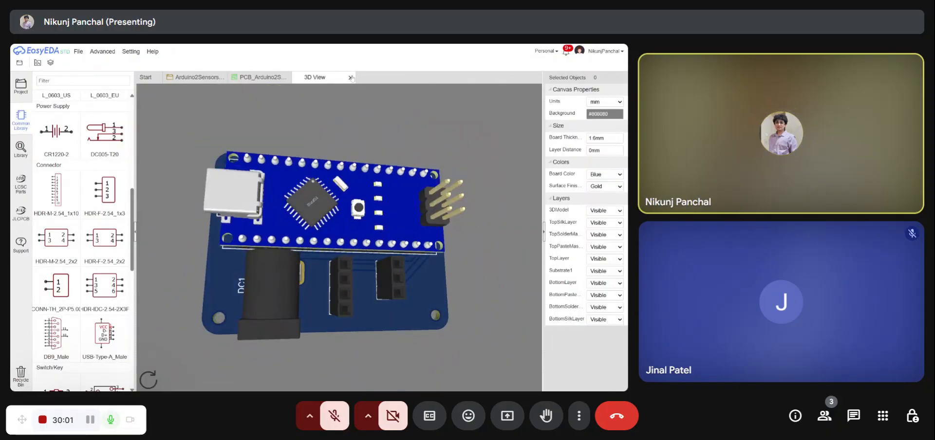
left_click(350, 77)
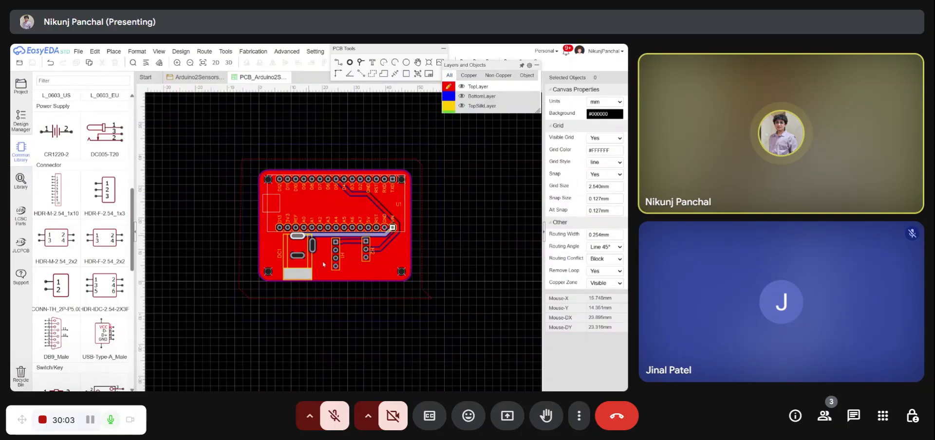
Step: Reopen the 3D view and examine the assembled board with its components from a tilted angle
left_click(228, 63)
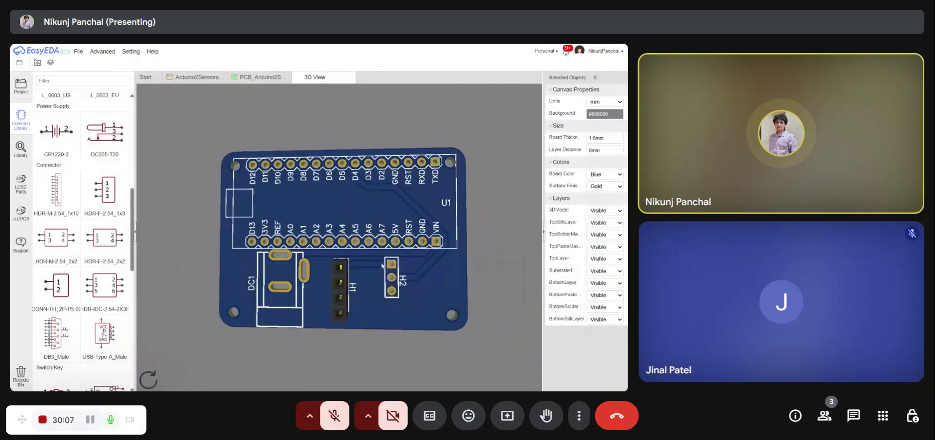
left_click_drag(348, 305, 363, 259)
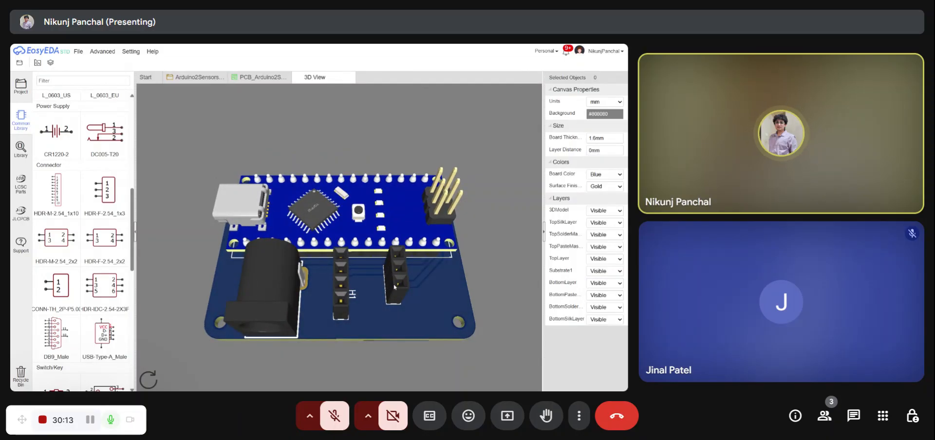
Step: Examine the assembled board with its header and power jack models from several angles and close the 3D view
left_click_drag(390, 269, 387, 221)
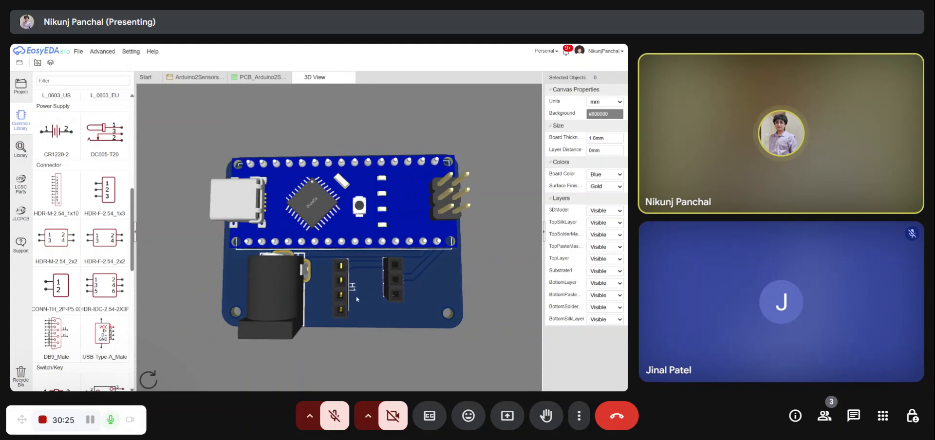
scroll(356, 297, "up", 3)
scroll(361, 298, "down", 3)
left_click_drag(366, 298, 333, 326)
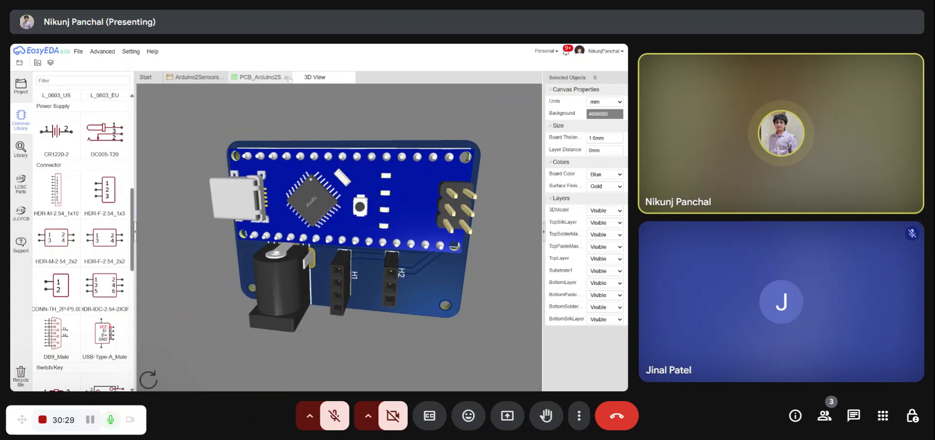
left_click(260, 77)
left_click(346, 79)
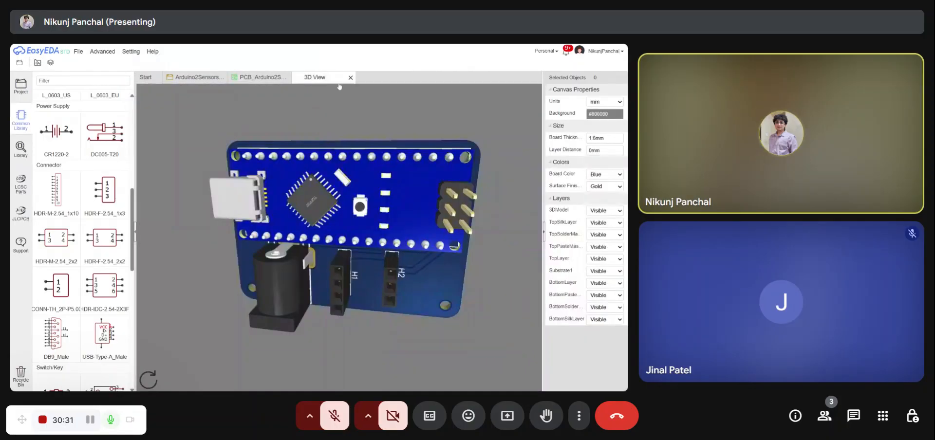
left_click(350, 77)
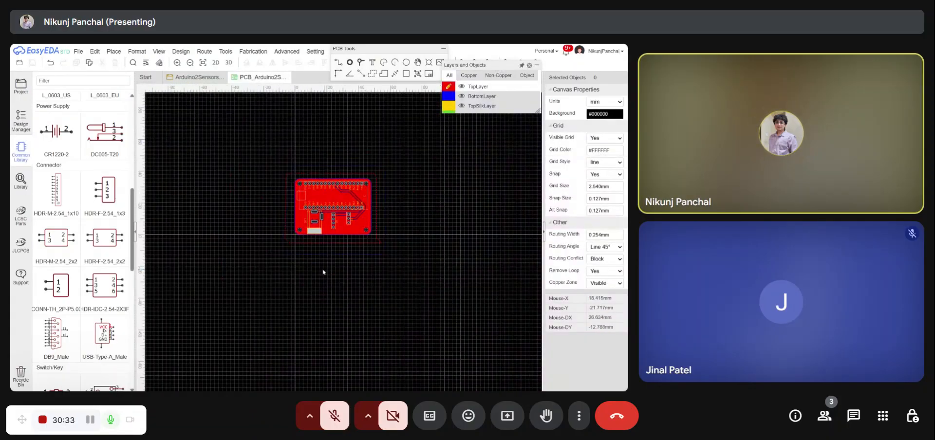
Step: Delete the H1 and H2 silkscreen labels beside the four-pin and three-pin headers
scroll(335, 223, "up", 10)
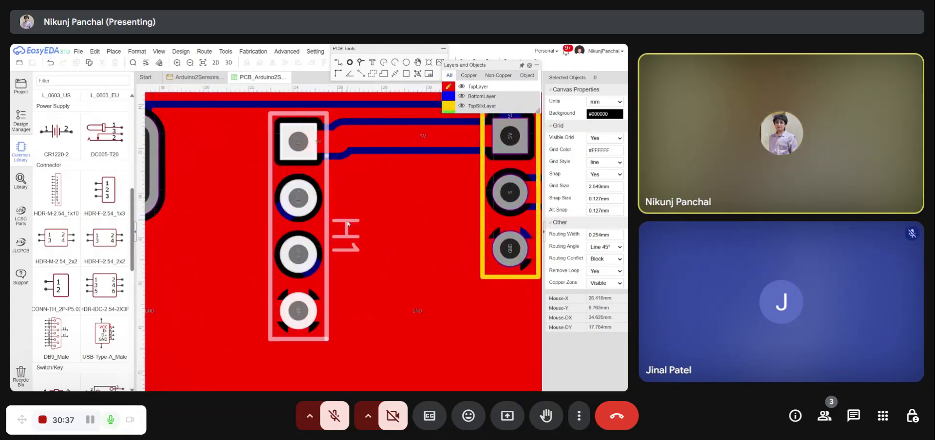
left_click_drag(350, 231, 248, 210)
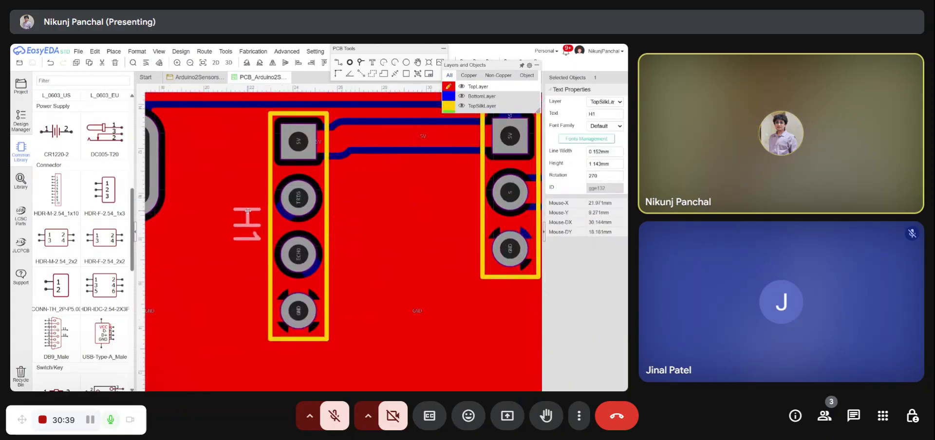
key("Delete")
scroll(244, 210, "down", 4)
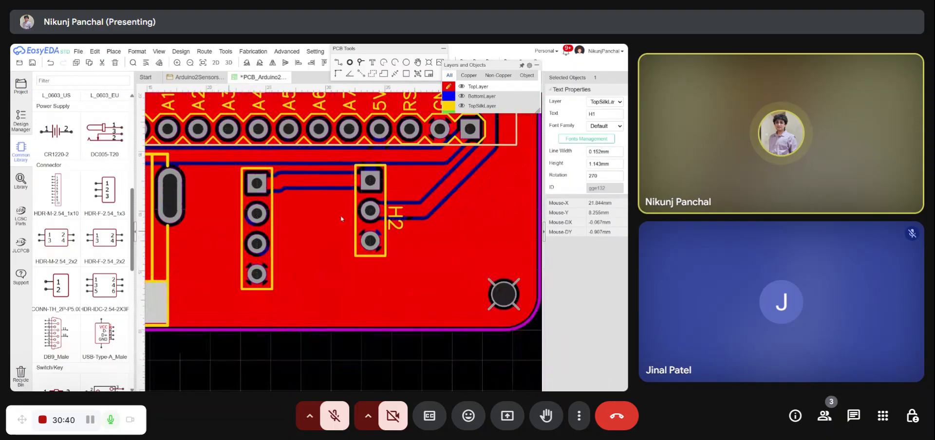
left_click(396, 219)
key("Delete")
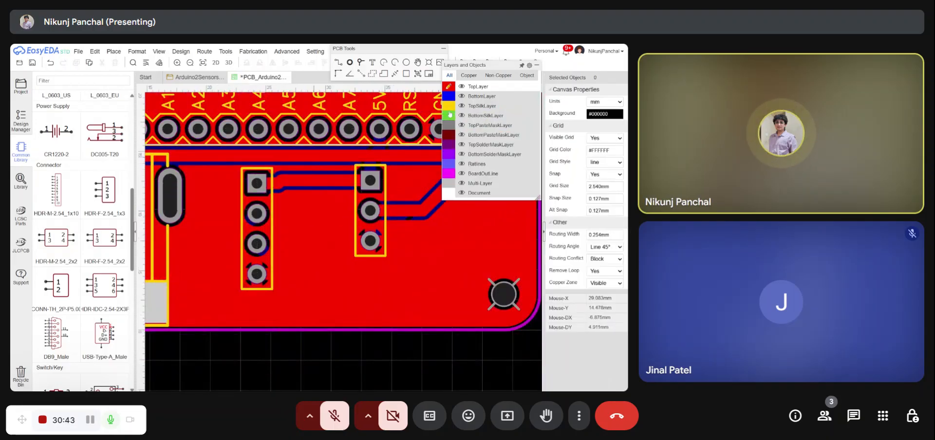
Step: Make TopSilkLayer the active layer and check the board's silkscreen in the 3D view with 3DModel set to Invisible
left_click(449, 115)
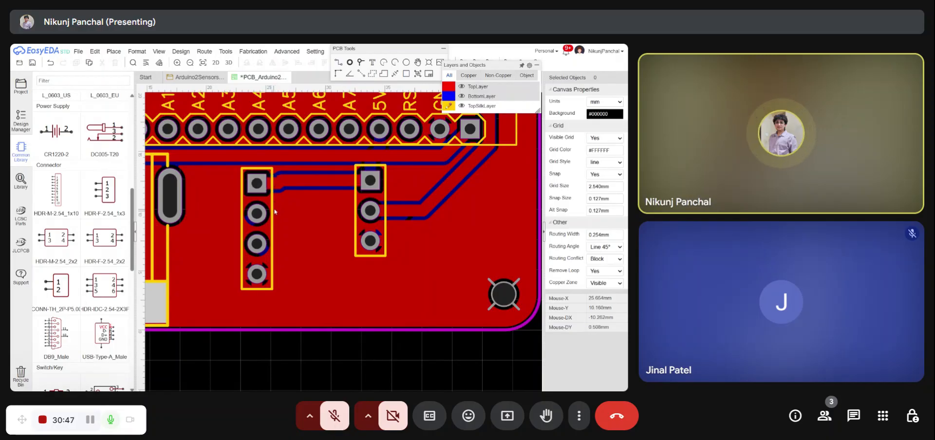
left_click(229, 63)
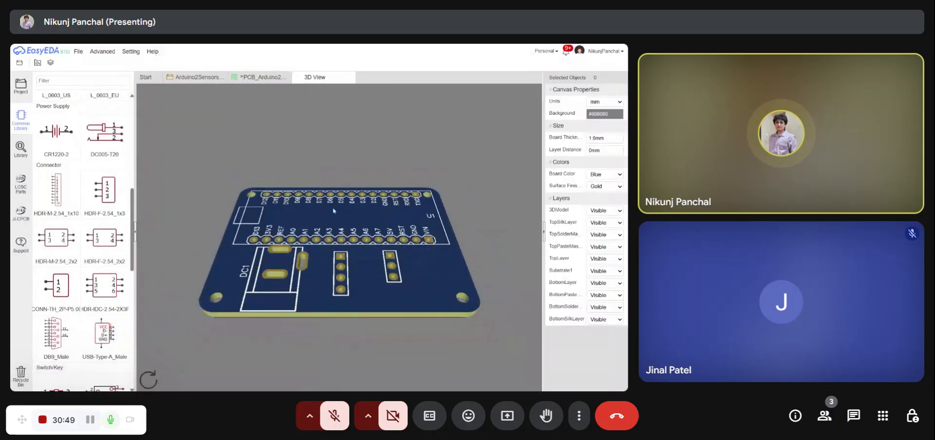
left_click(596, 224)
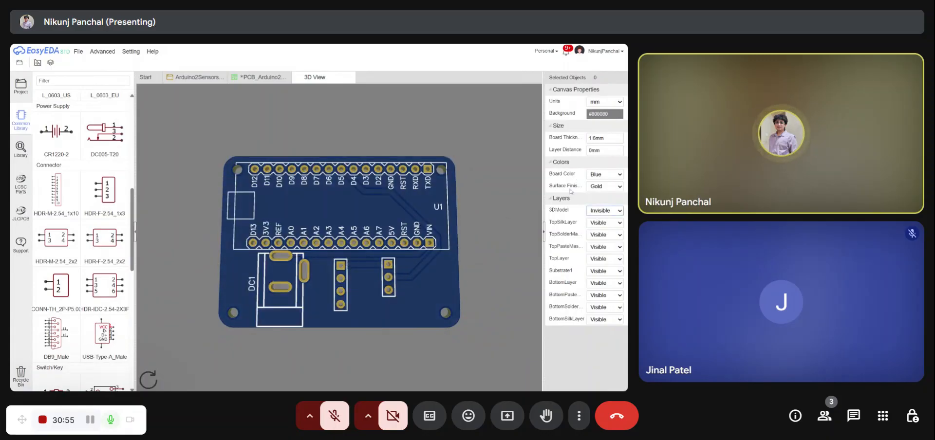
left_click(350, 79)
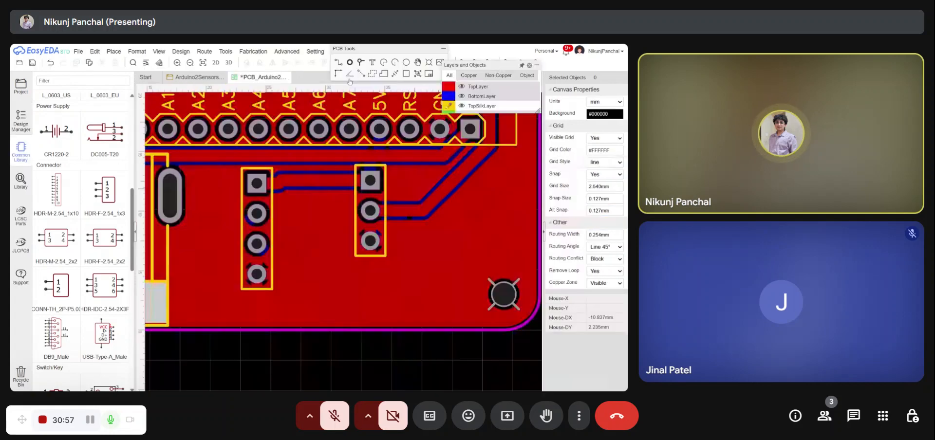
Step: Place a "+" silkscreen text beside the square 5V pad of the four-pin header
left_click(373, 63)
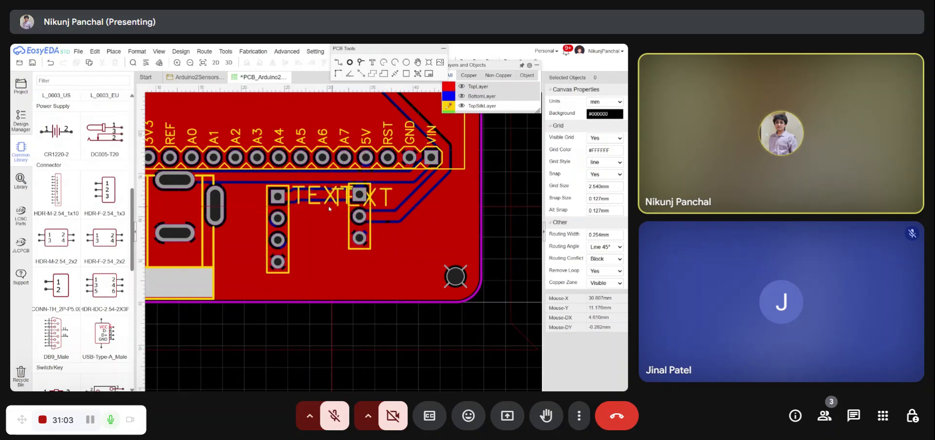
left_click(299, 194)
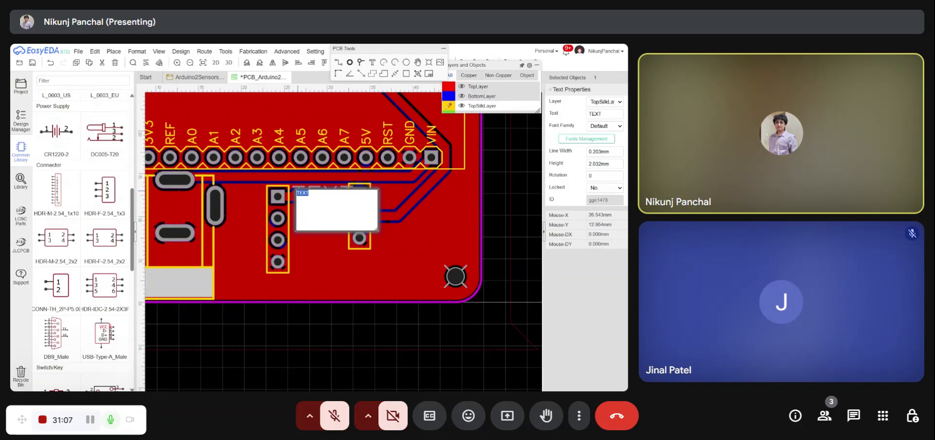
left_click(382, 333)
scroll(284, 260, "up", 3)
scroll(284, 180, "up", 2)
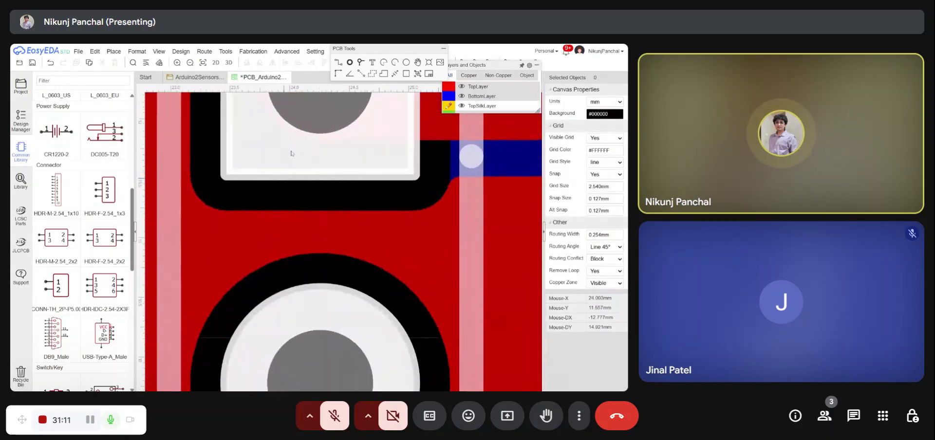
scroll(281, 197, "down", 2)
scroll(346, 158, "down", 3)
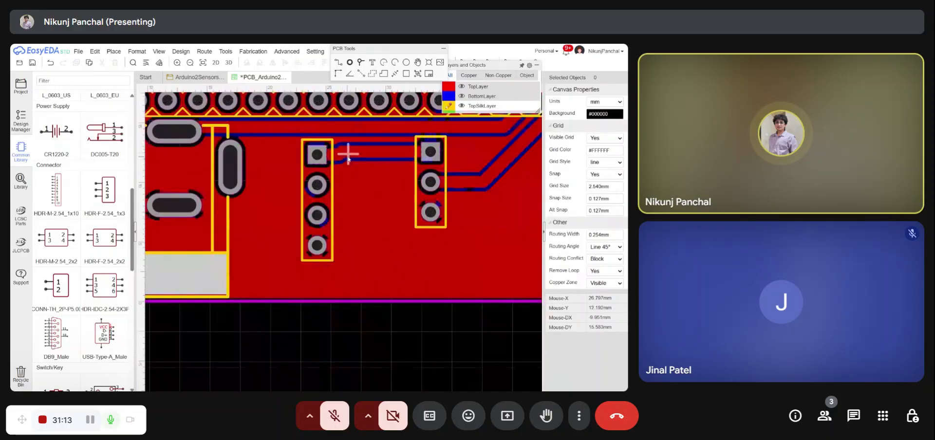
left_click_drag(349, 157, 352, 156)
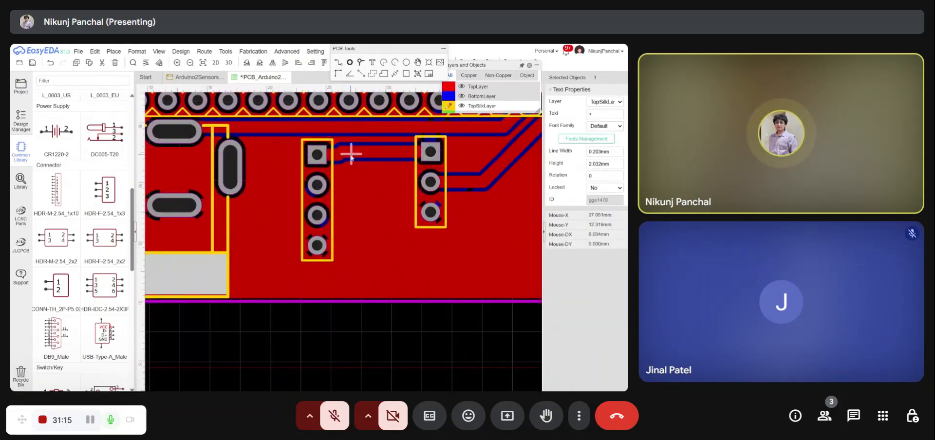
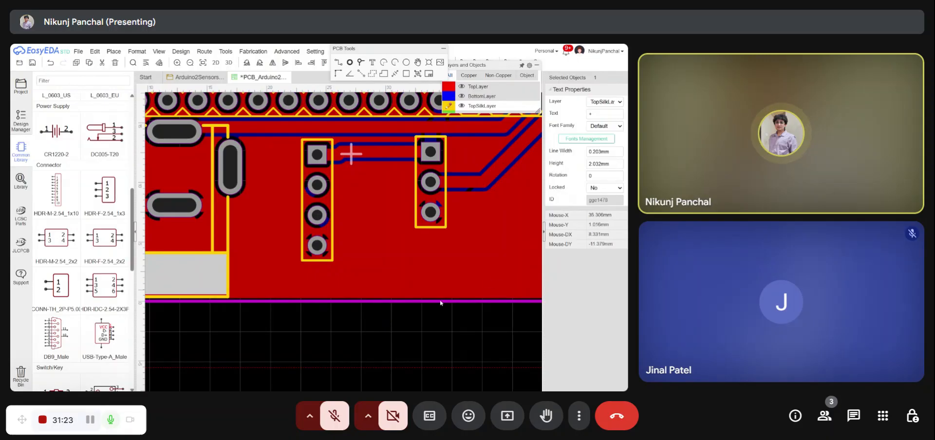
left_click(407, 343)
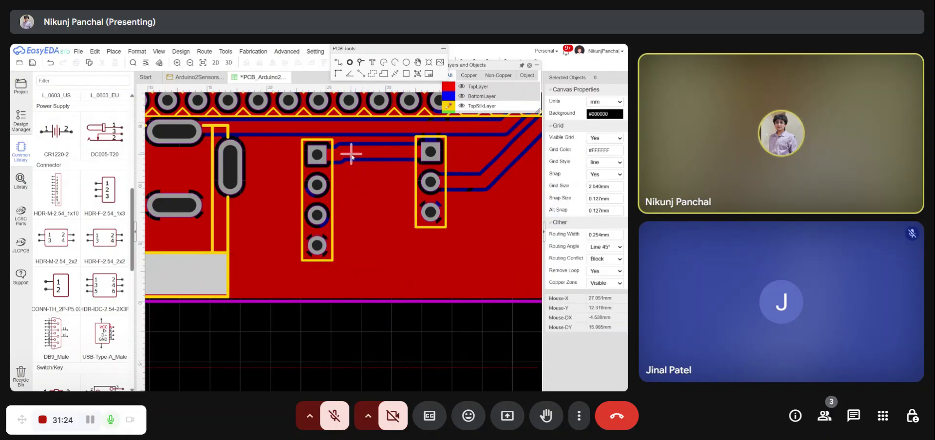
Step: Copy the "+" text to beside the square 5V pad of the three-pin header
left_click_drag(351, 156, 466, 151)
scroll(466, 151, "up", 4)
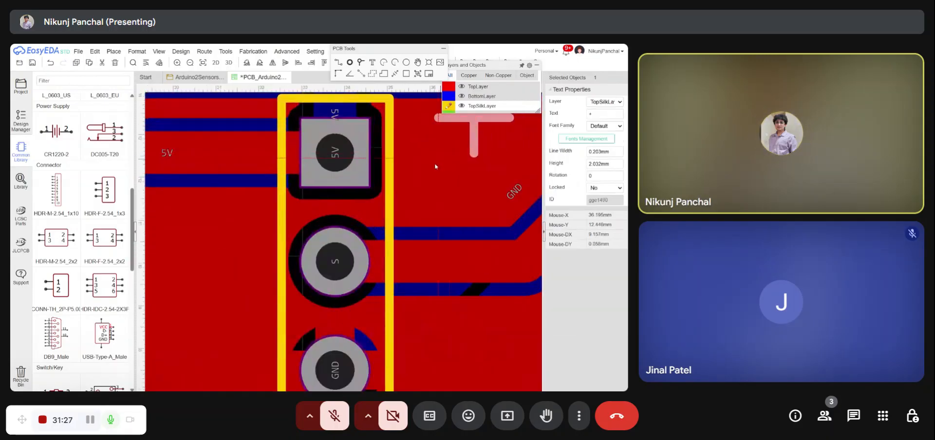
left_click(434, 186)
scroll(433, 186, "down", 5)
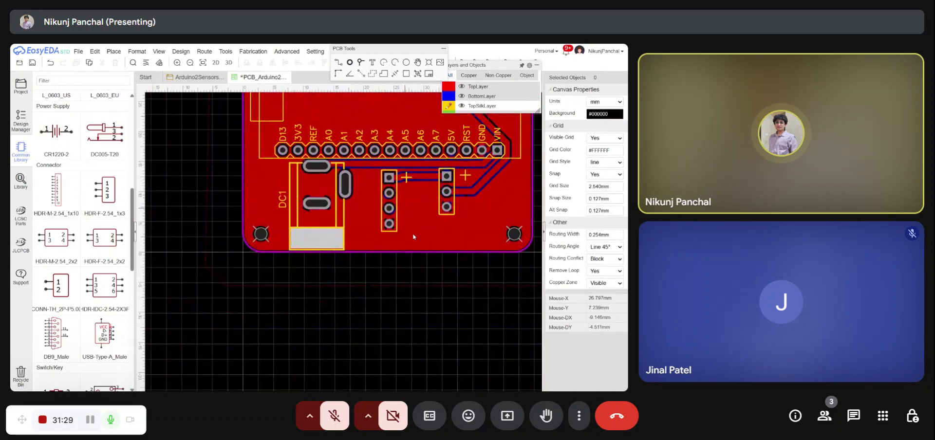
Step: Paste another text copy beside the four-pin header's GND pad and change it to "-"
scroll(413, 235, "up", 4)
key("ctrl+v")
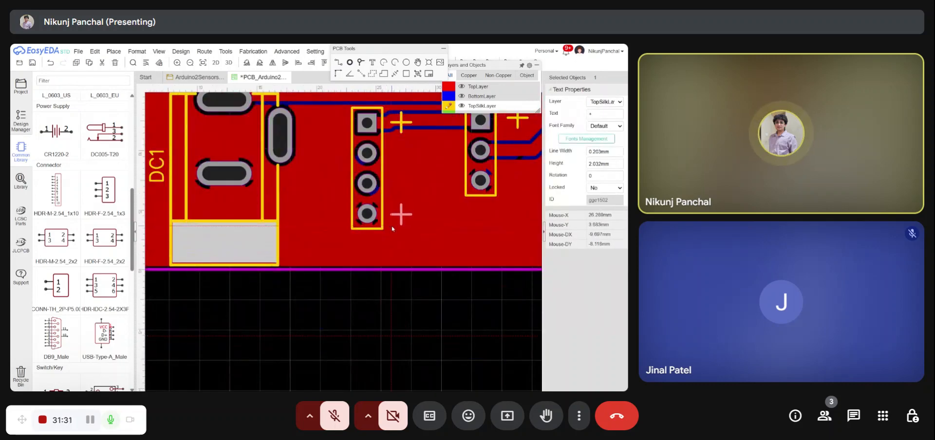
left_click(392, 225)
double_click(402, 213)
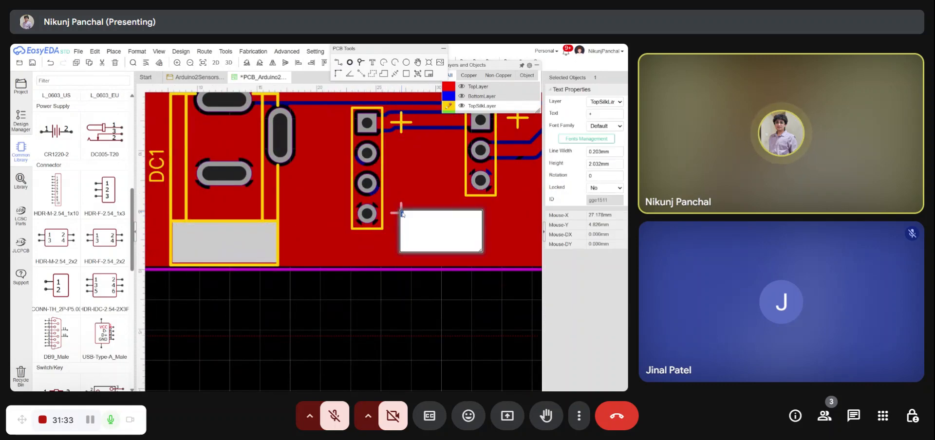
type("-")
left_click(406, 282)
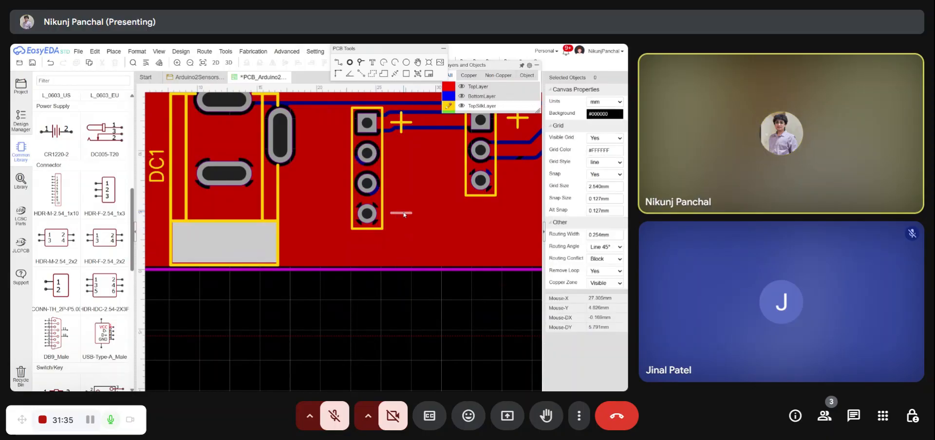
Step: Copy the "-" text to beside the GND pad of the three-pin header
left_click(403, 214)
key("ctrl+c")
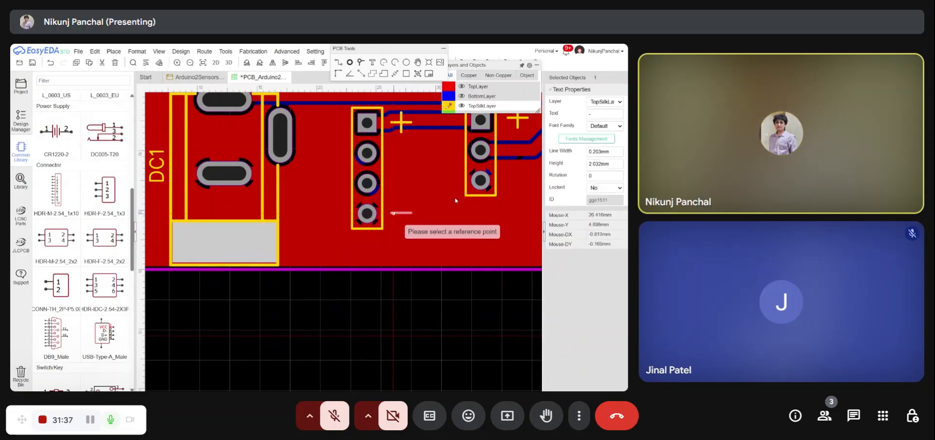
key("ctrl+v")
scroll(455, 201, "down", 2)
scroll(479, 188, "up", 3)
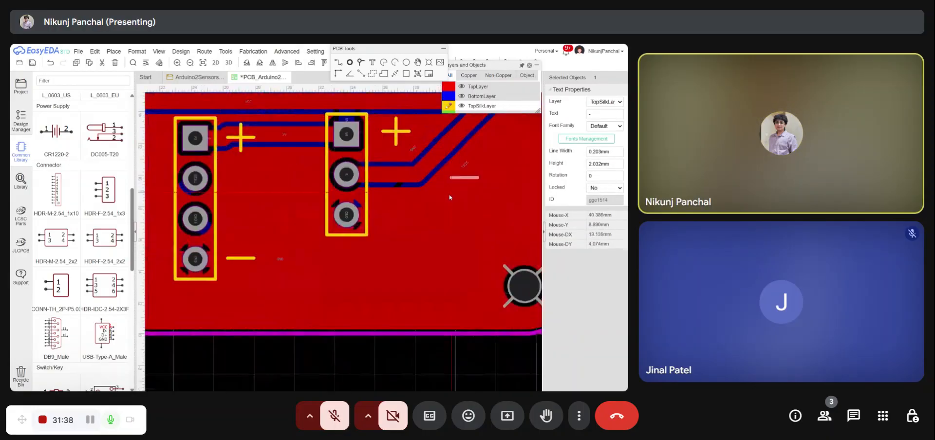
left_click(380, 229)
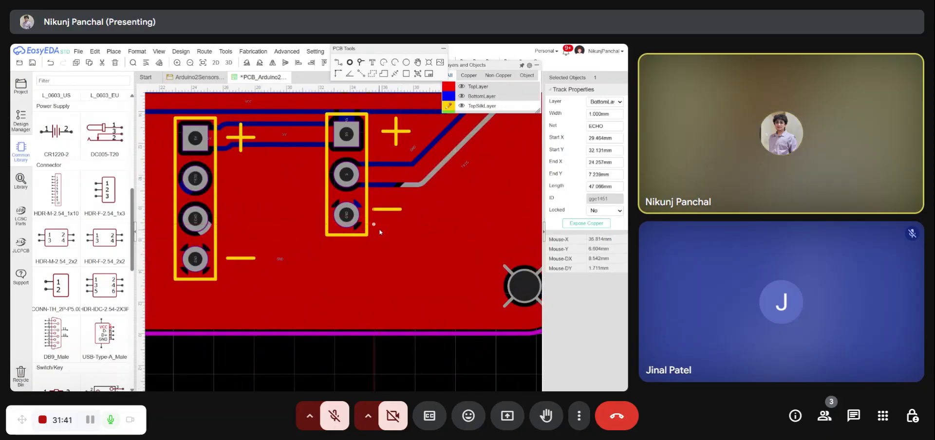
Step: Paste another "-" text beside the three-pin header's middle signal pad and change it to "S"
key("ctrl+v")
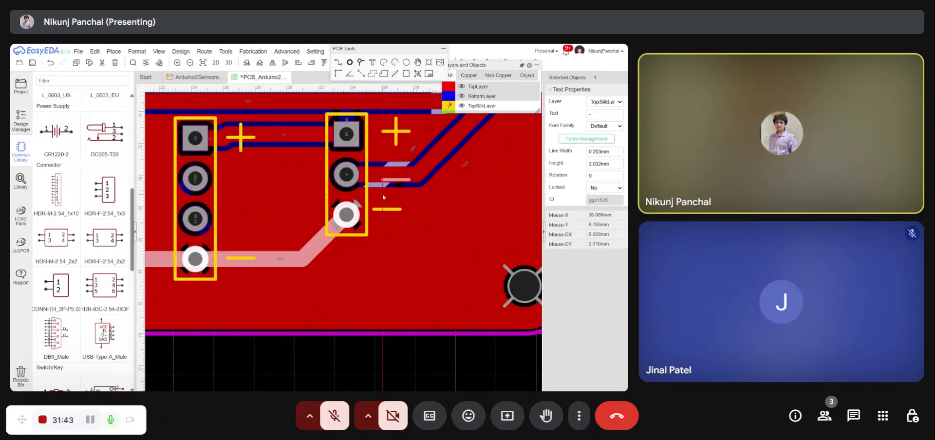
left_click(382, 194)
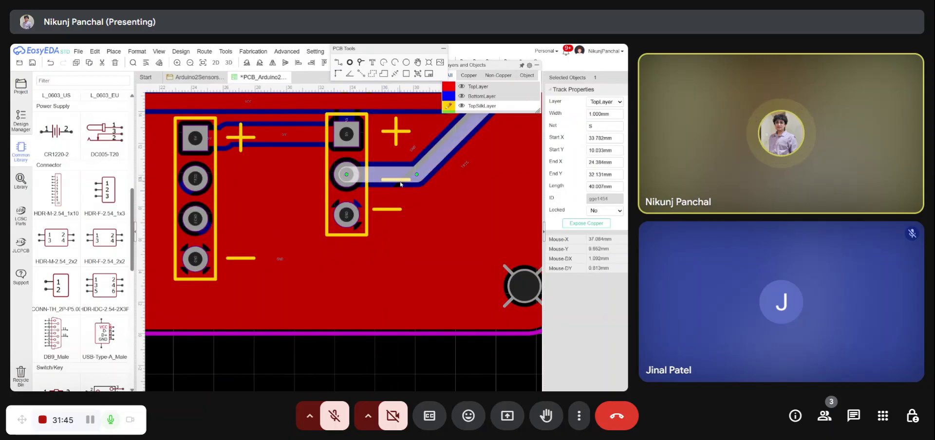
left_click(400, 185)
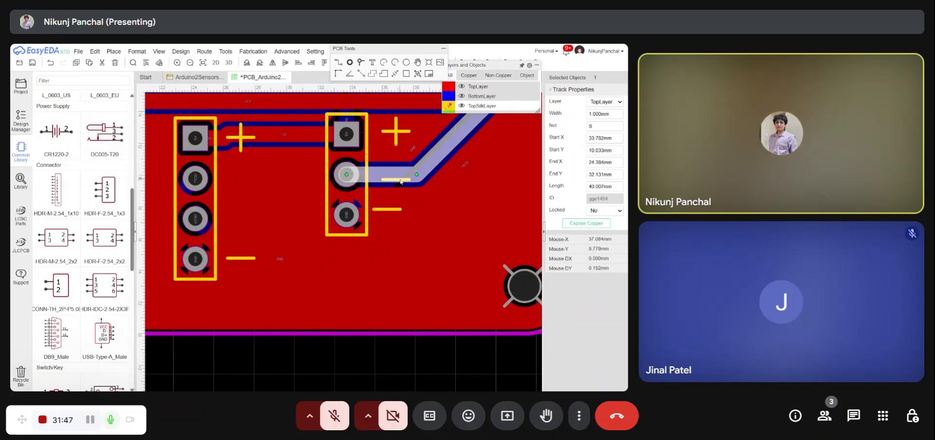
left_click(398, 198)
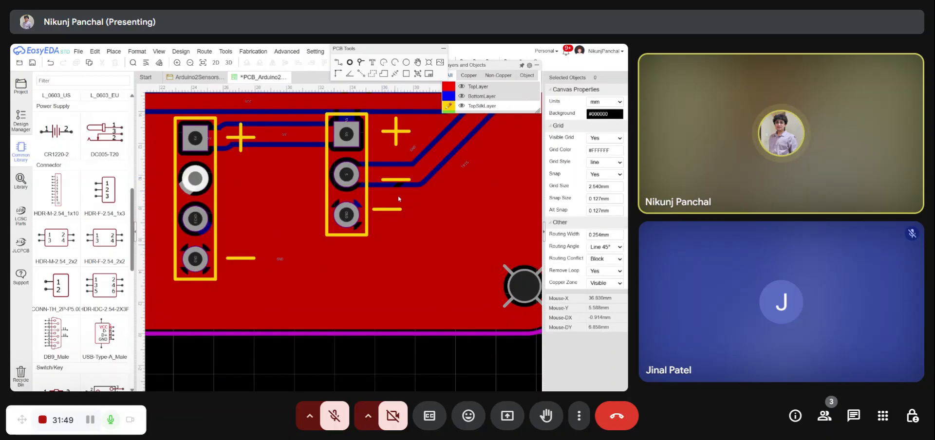
double_click(397, 181)
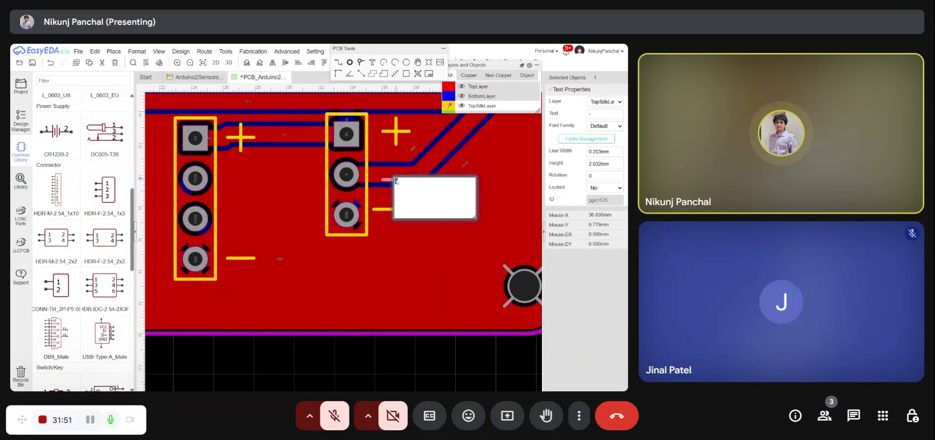
type("S")
left_click(409, 347)
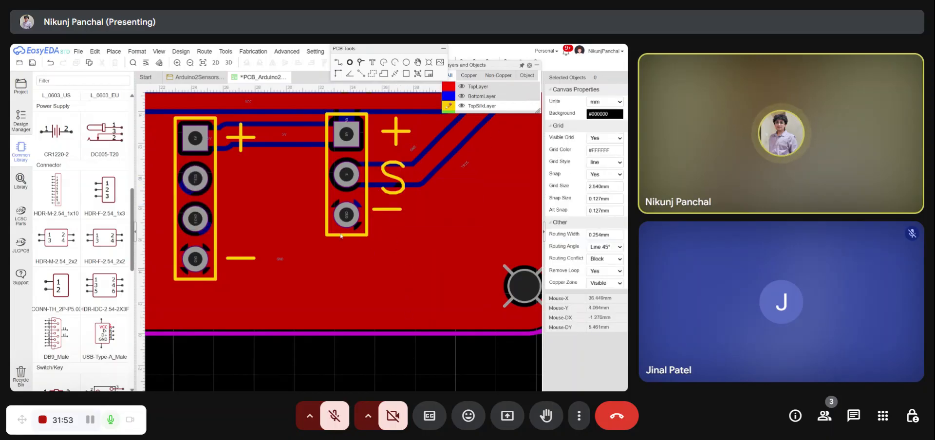
Step: Copy the "S" text to beside the TRIG and ECHO pads of the four-pin header
left_click(393, 165)
key("ctrl+c")
key("ctrl+v")
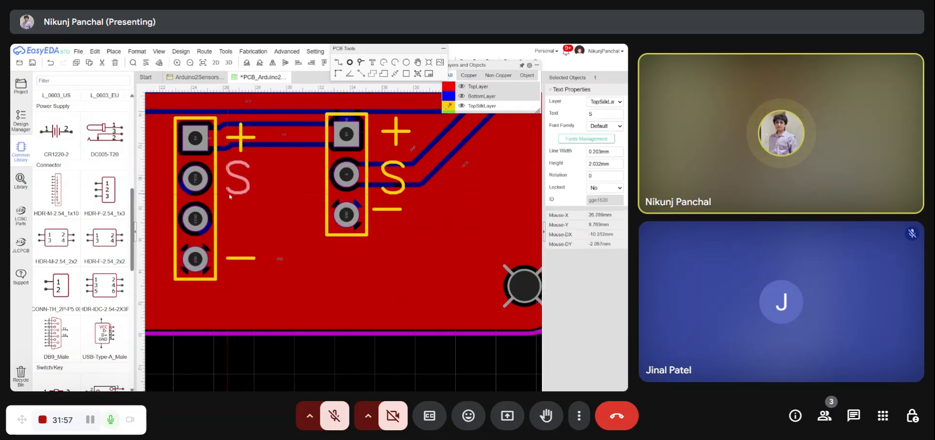
left_click(230, 196)
key("ctrl+v")
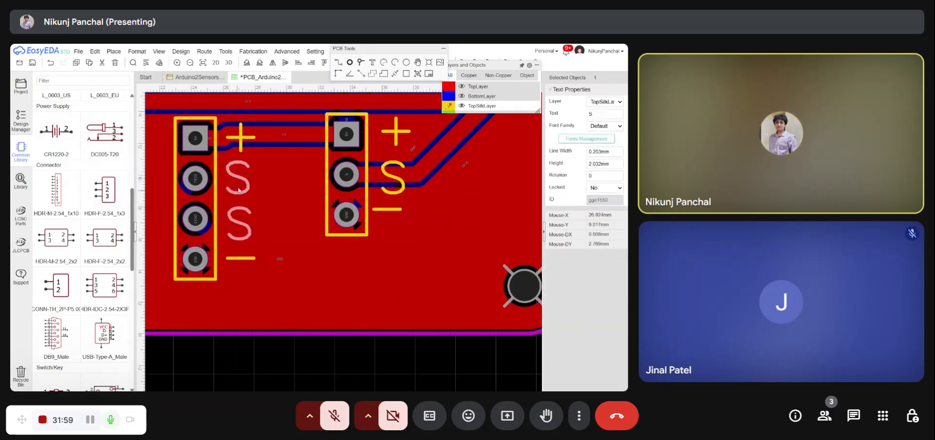
Step: Change the "S" text beside the four-pin header's TRIG pad to "T" and the one beside ECHO to "E"
double_click(246, 190)
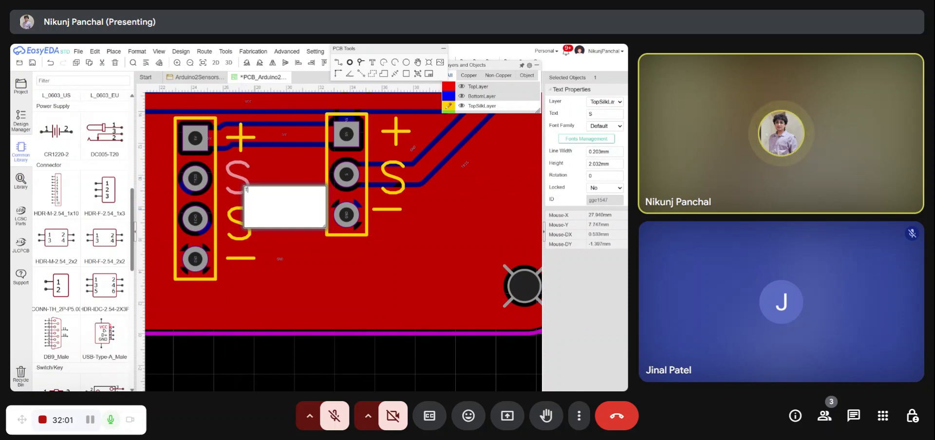
type("T")
key("Return")
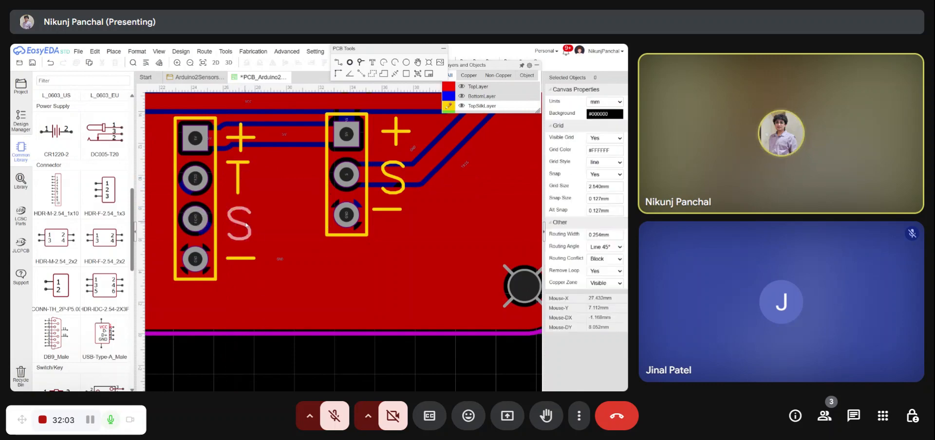
double_click(248, 232)
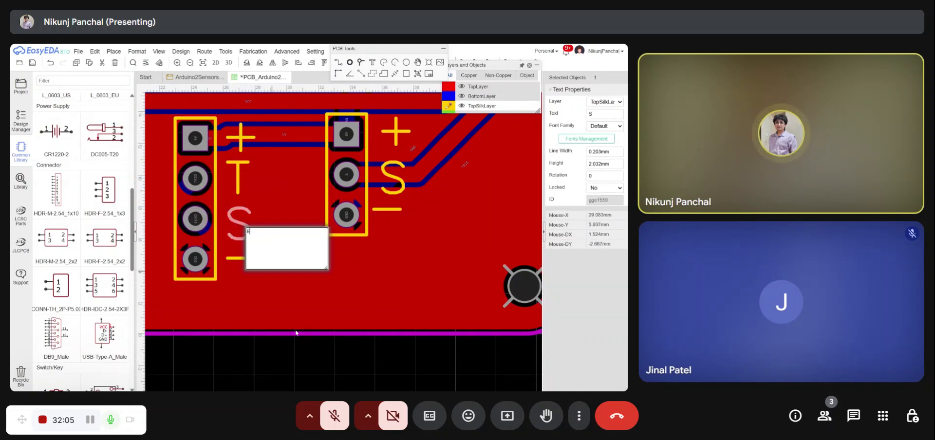
type("E")
key("Return")
Step: Reposition the "+", "T", "E" and "-" texts beside their matching pads on the four-pin header
scroll(244, 148, "up", 2)
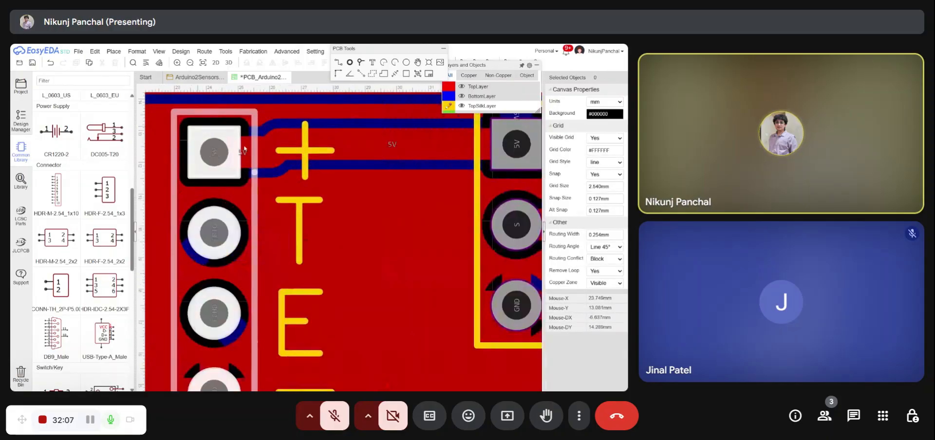
mouse_move(303, 152)
left_mouse_down()
mouse_move(267, 152)
mouse_move(301, 154)
left_mouse_up()
left_click_drag(303, 218, 303, 226)
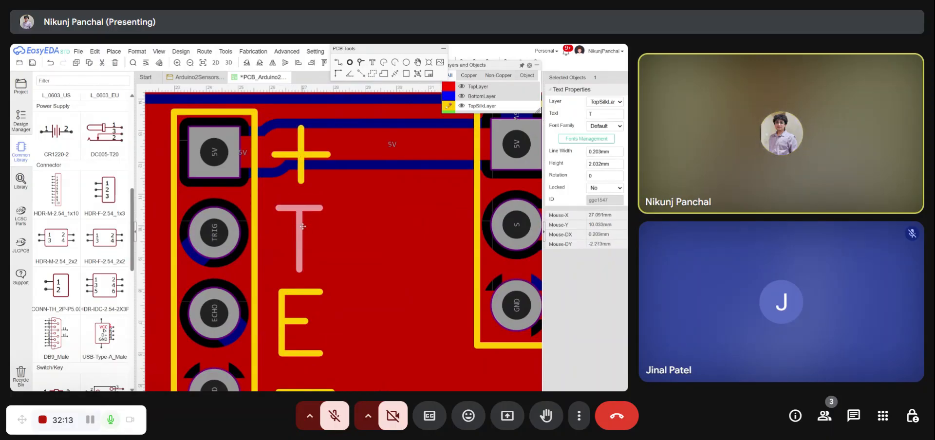
scroll(322, 214, "down", 4)
scroll(322, 291, "up", 3)
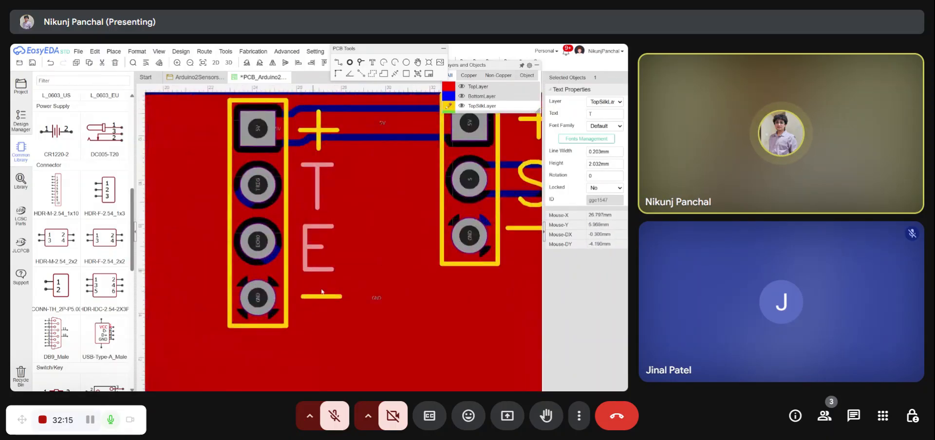
left_click_drag(321, 293, 315, 300)
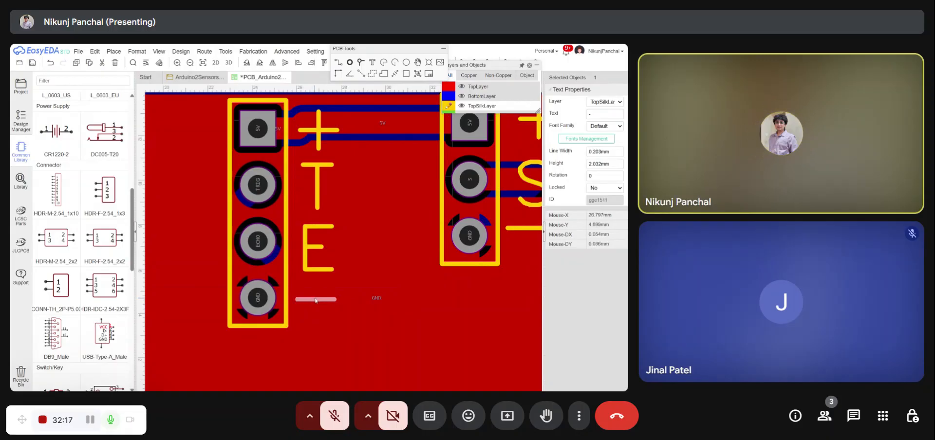
scroll(316, 300, "down", 3)
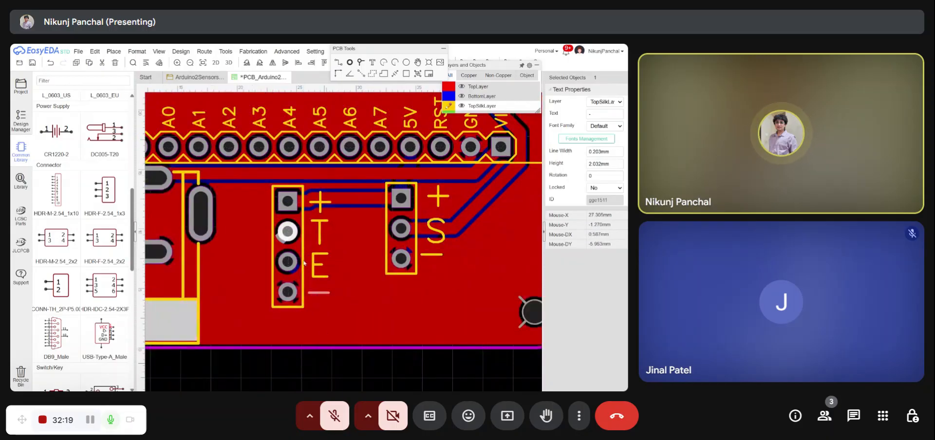
left_click(303, 263)
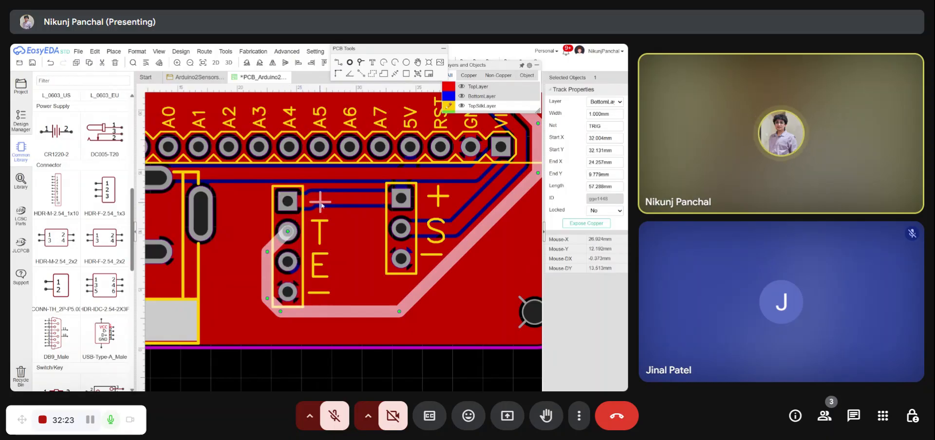
left_click(324, 229)
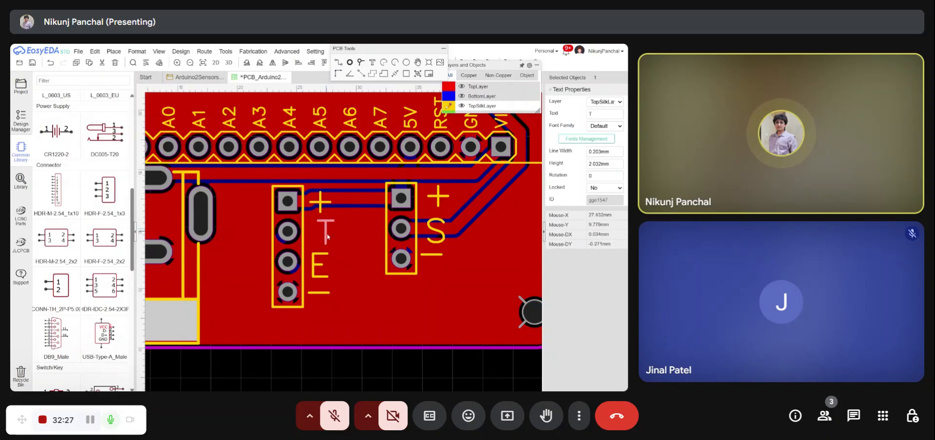
left_click(309, 263)
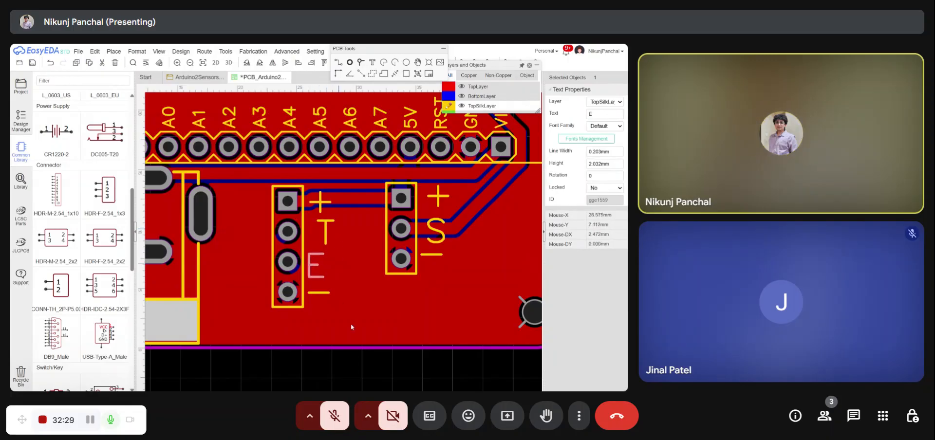
left_click(356, 367)
Step: Align the four-pin header's "+", "T", "E" and "-" texts on a common vertical centre line
left_click(320, 203)
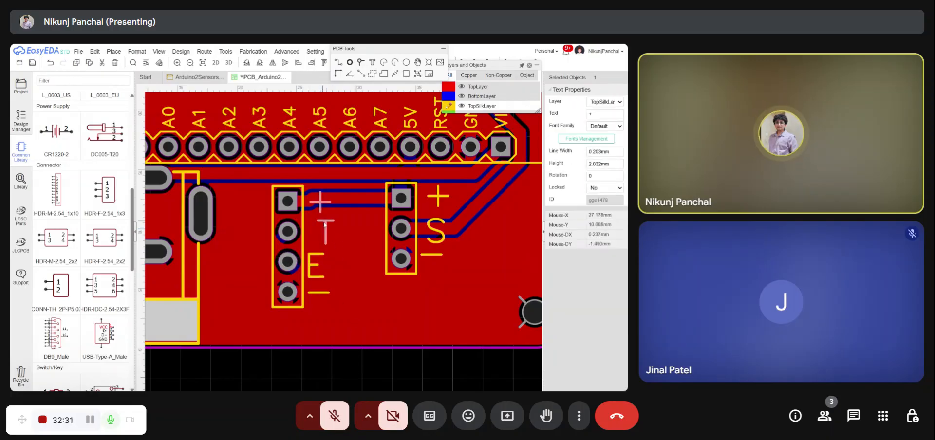
left_click(324, 226, "ctrl")
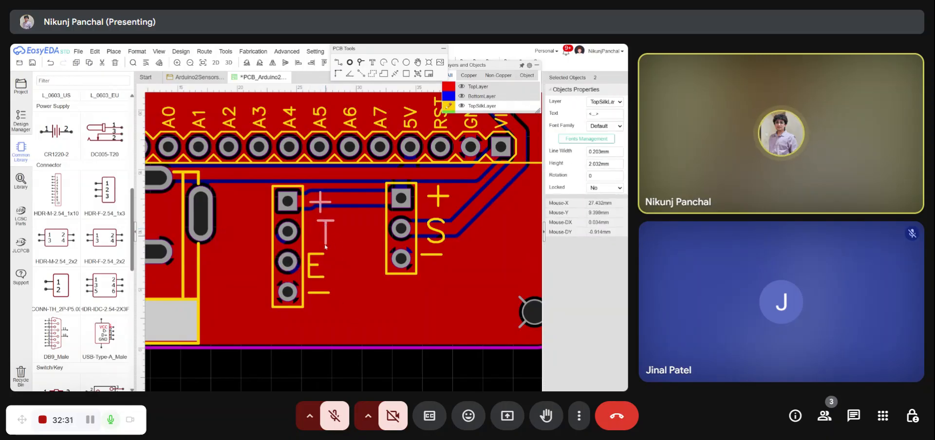
left_click(324, 293, "ctrl")
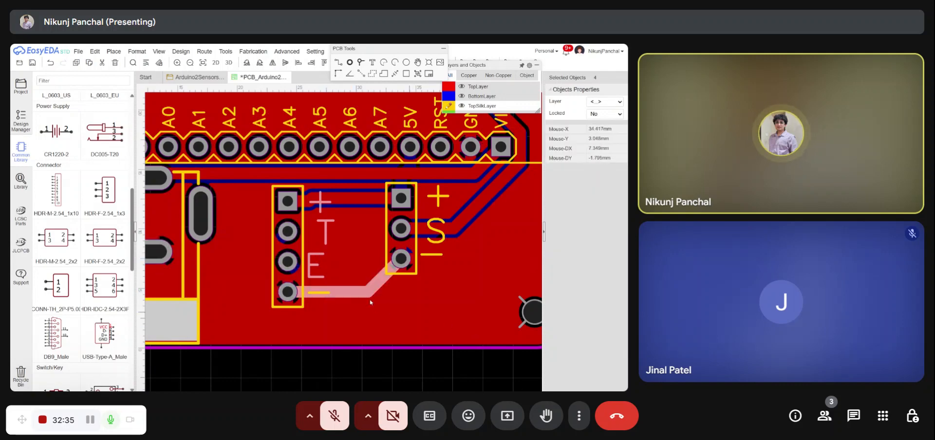
left_click(335, 296, "ctrl")
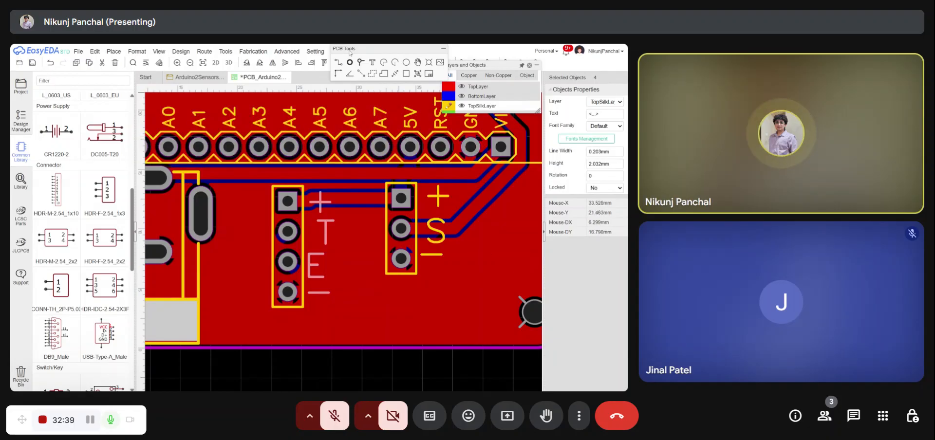
left_click_drag(360, 52, 329, 81)
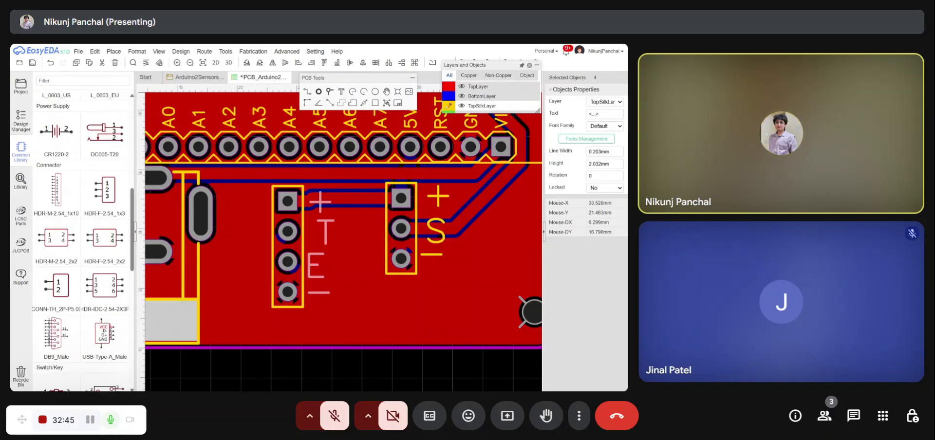
left_click(363, 64)
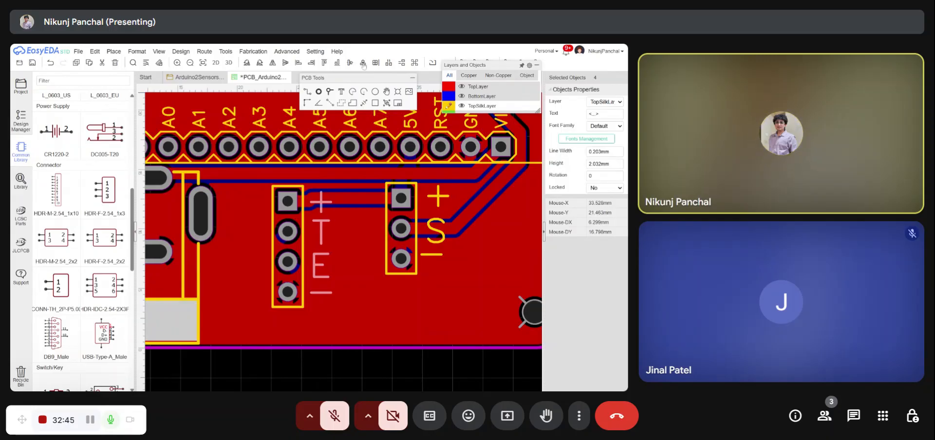
Step: Reposition the three-pin header's "+" and "-" texts so they line up with the "S" in one column
left_click(438, 198)
left_click(436, 231, "ctrl")
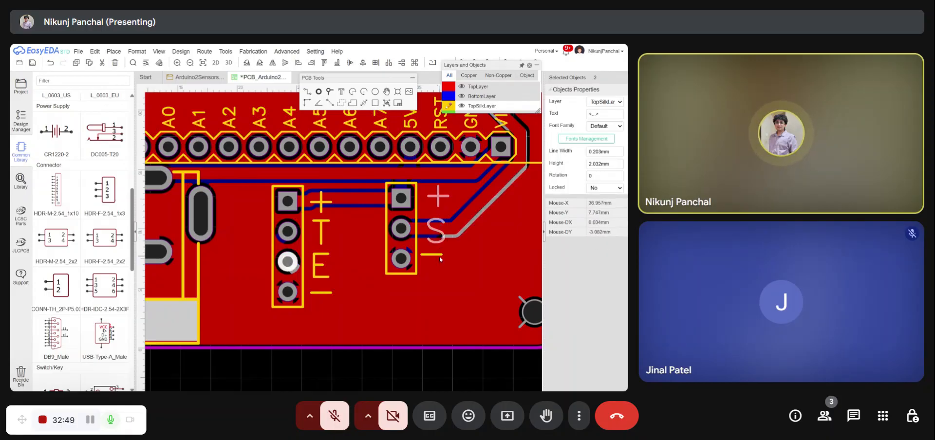
left_click(437, 195)
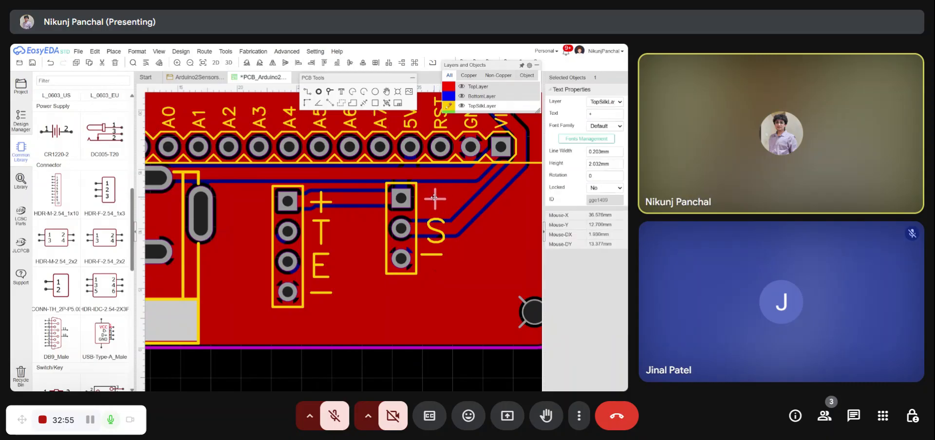
left_click(433, 261)
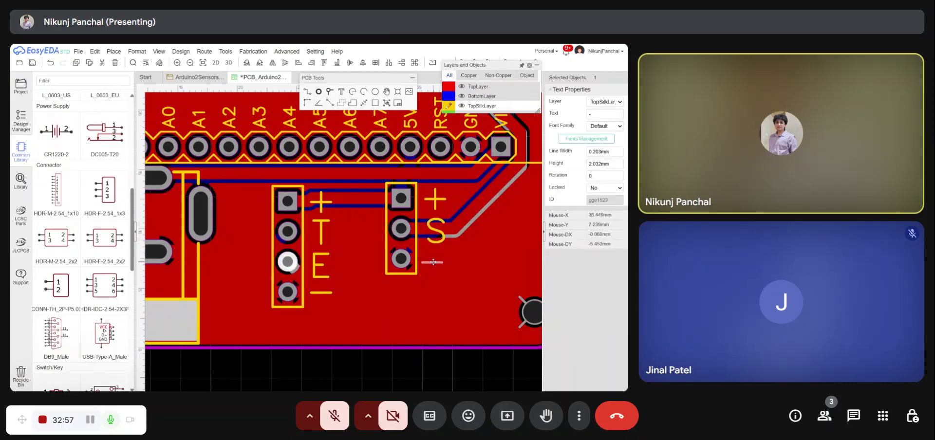
left_click_drag(433, 262, 440, 255)
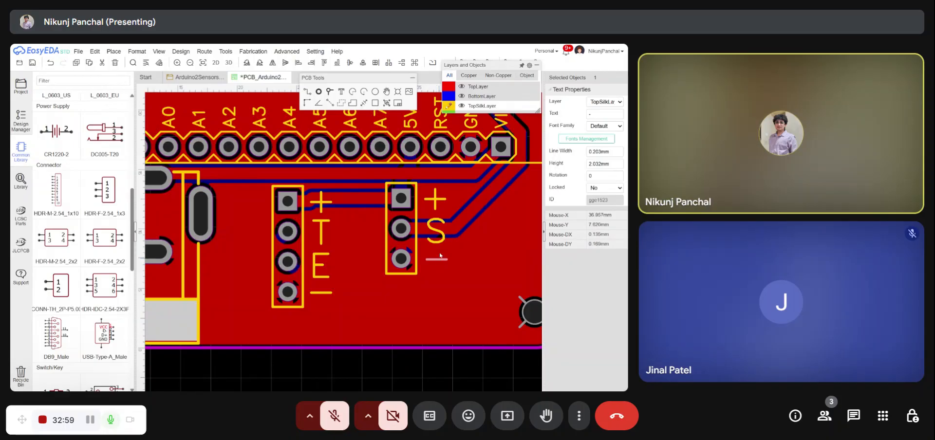
left_click(442, 235, "ctrl")
left_click(436, 201, "ctrl")
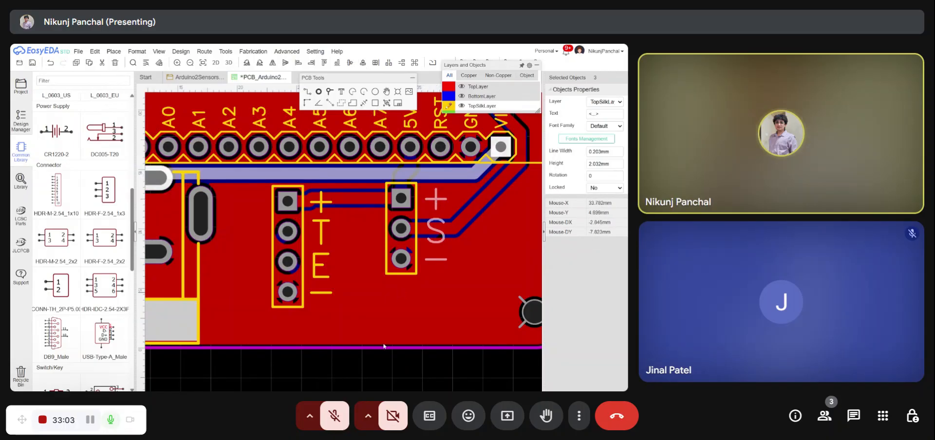
left_click(400, 310)
Step: Examine the board in 3D from several angles to check the silkscreen markings beside both headers
scroll(400, 310, "down", 6)
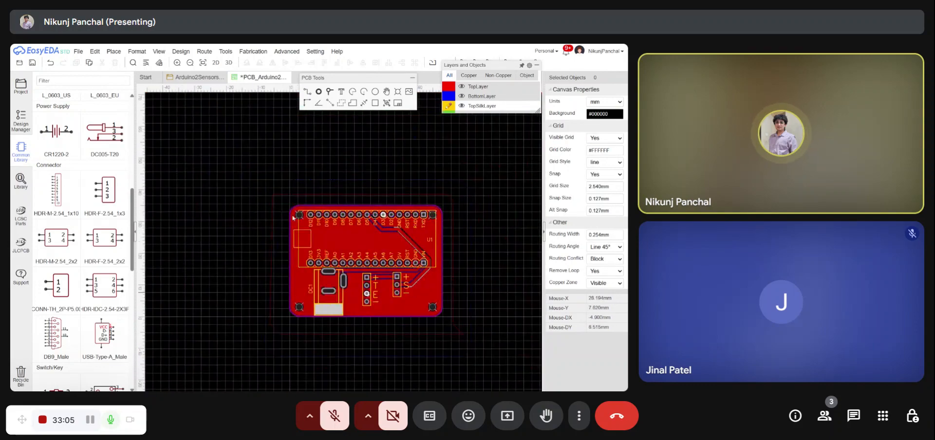
left_click(229, 65)
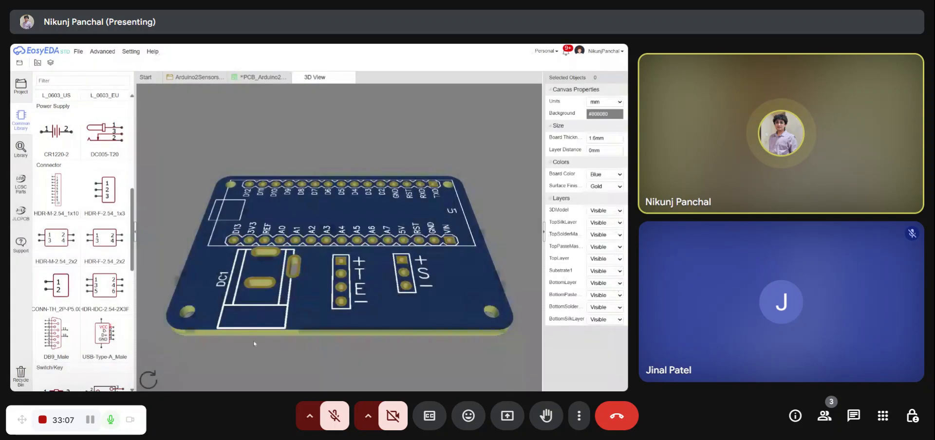
left_click_drag(307, 253, 303, 314)
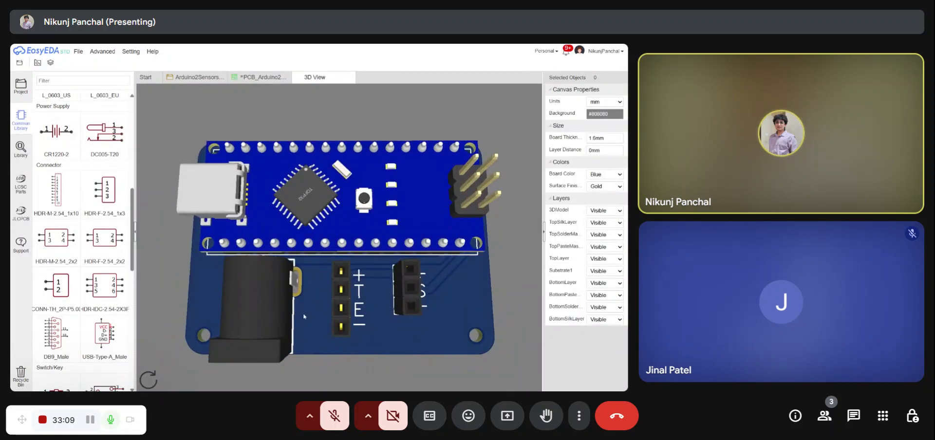
scroll(303, 314, "down", 3)
left_click_drag(365, 281, 358, 282)
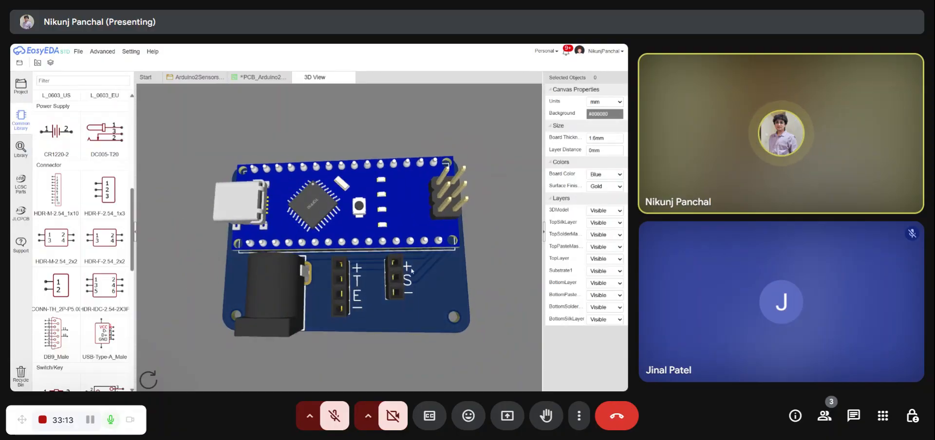
left_click_drag(409, 289, 356, 274)
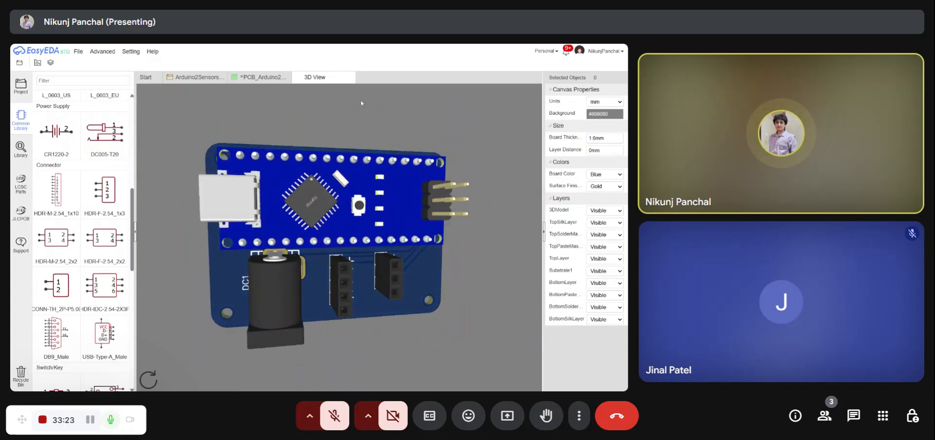
Step: Return to the PCB layout, save it, and make BottomSilkLayer the active layer
left_click(350, 77)
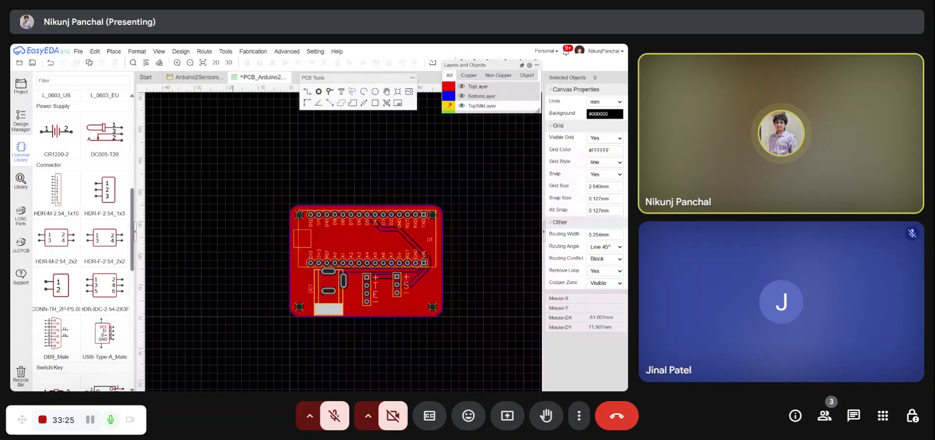
key("ctrl+s")
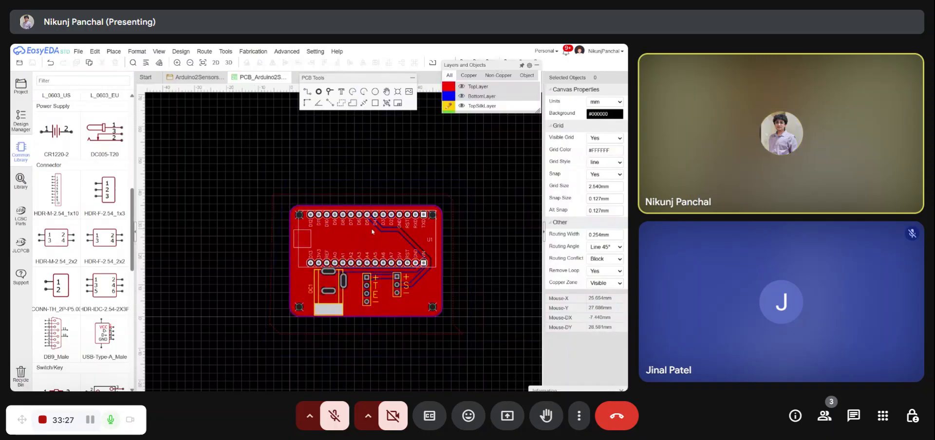
left_click(341, 93)
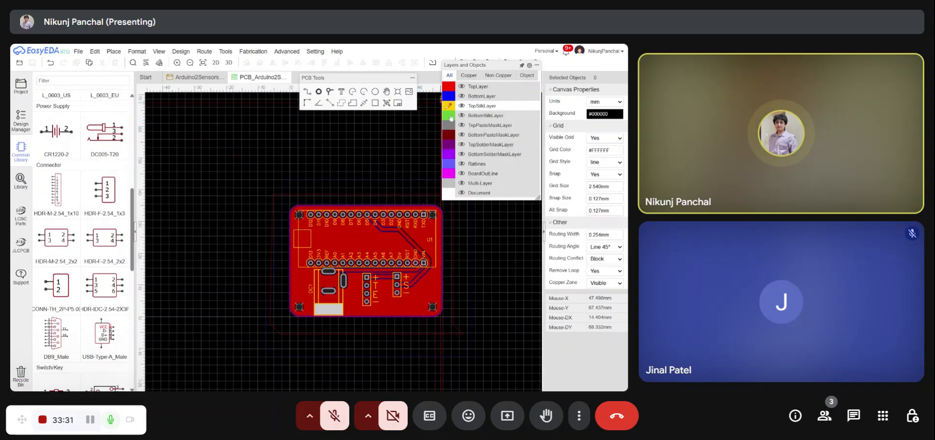
left_click(448, 115)
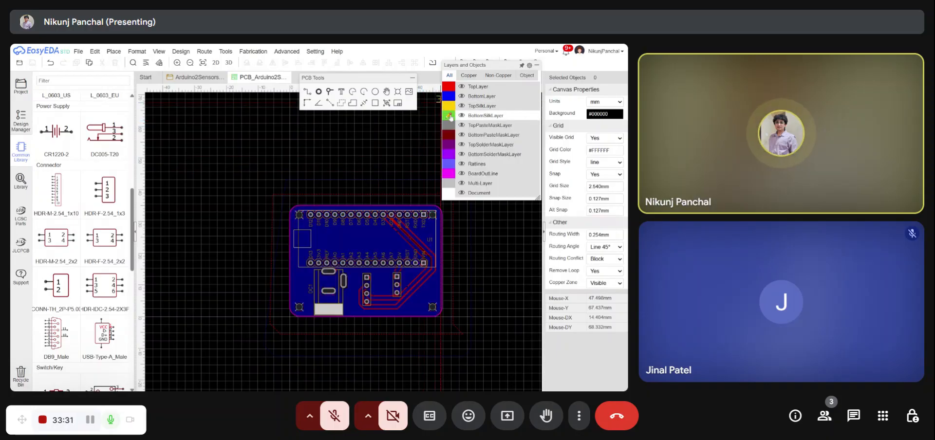
Step: Open the 3D view, set the 3DModel layer to Invisible, and inspect the board's underside
left_click(229, 62)
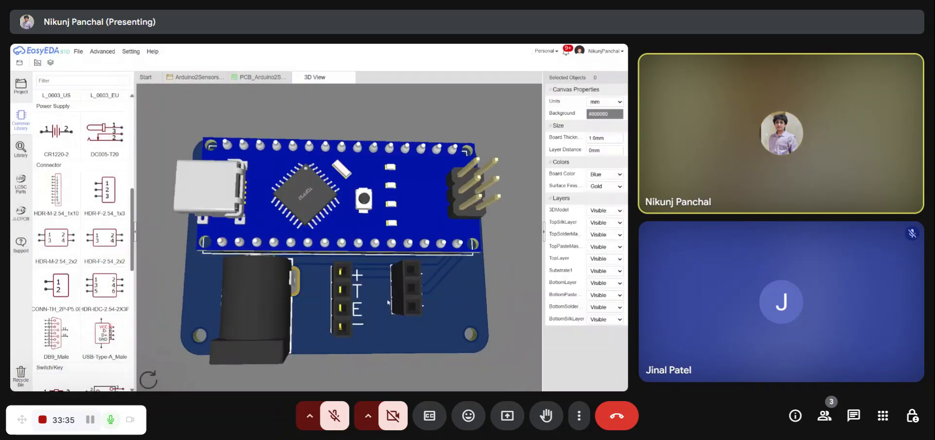
left_click_drag(391, 273, 436, 295)
left_click(605, 211)
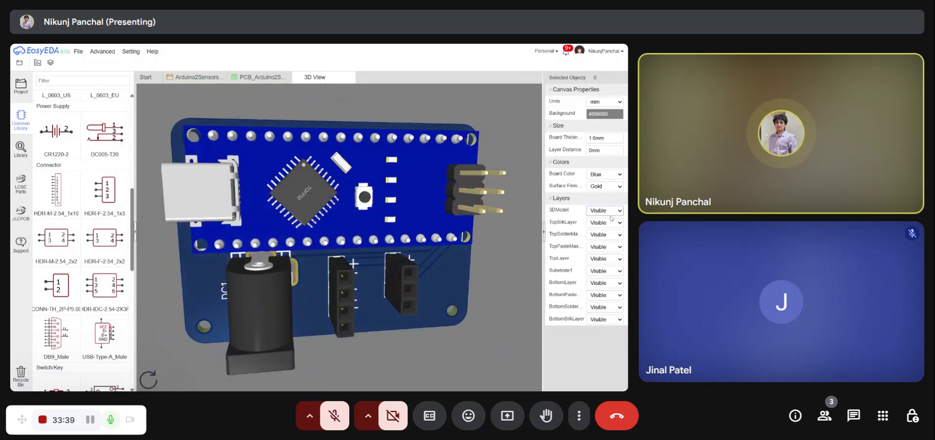
left_click(601, 226)
left_click_drag(335, 157, 294, 216)
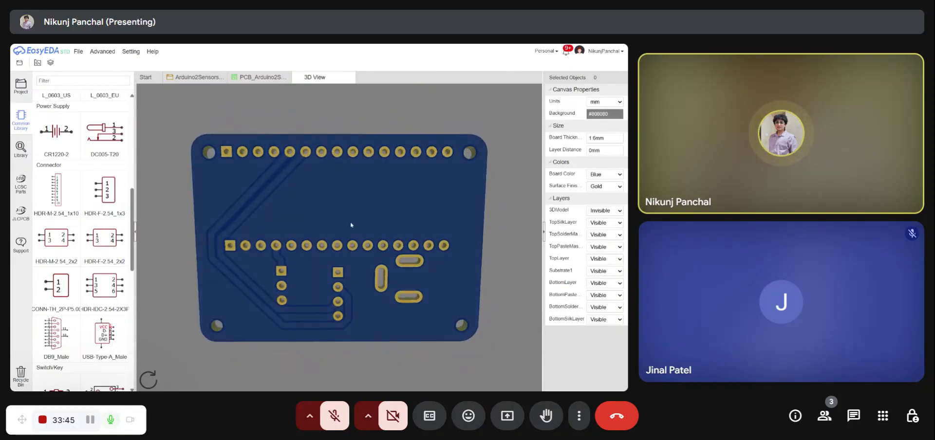
left_click(265, 77)
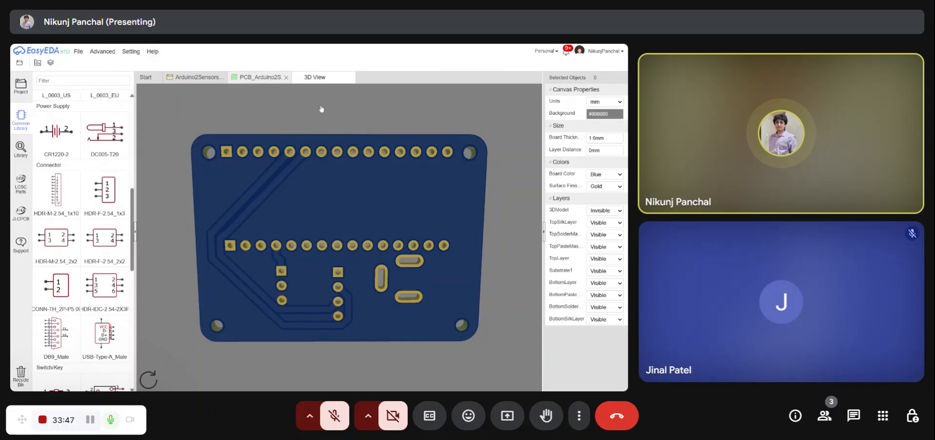
Step: Return to the PCB layout and place a BottomSilkLayer text above the board containing the designer's first name
mouse_move(449, 119)
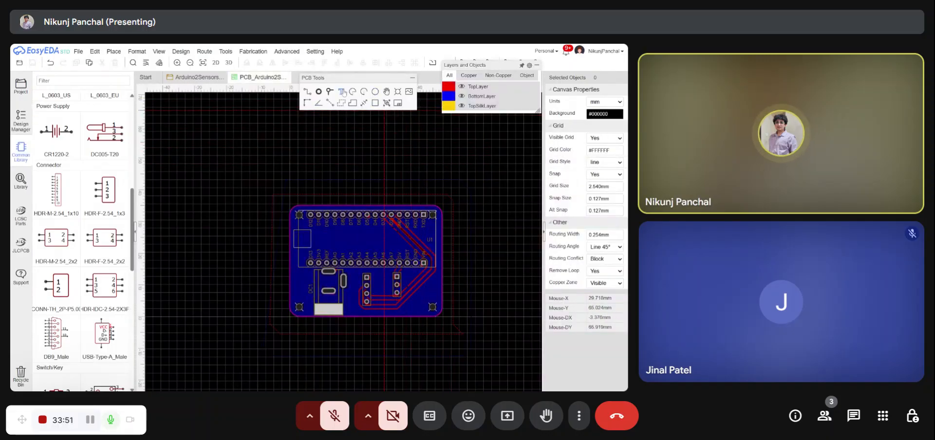
left_click(396, 172)
right_click(407, 179)
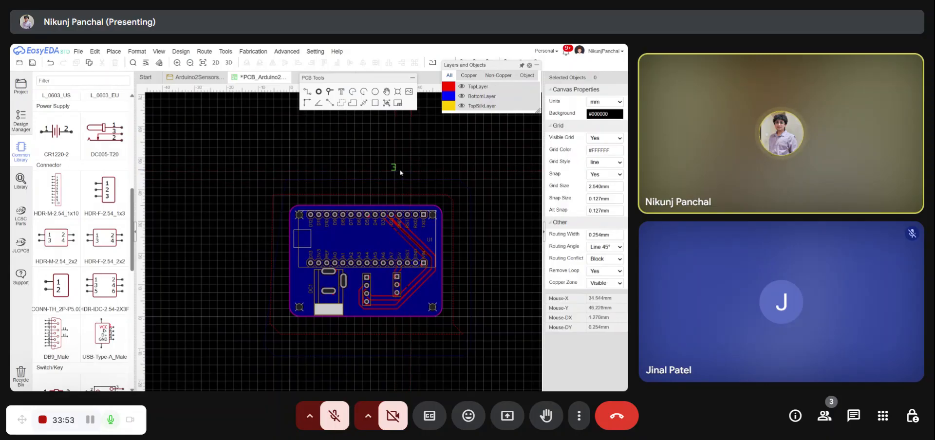
double_click(393, 168)
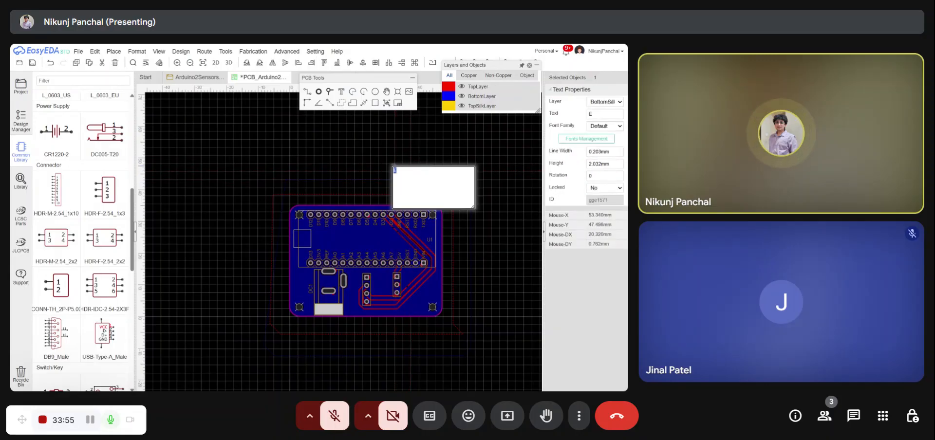
type("Nikunj")
key("Return")
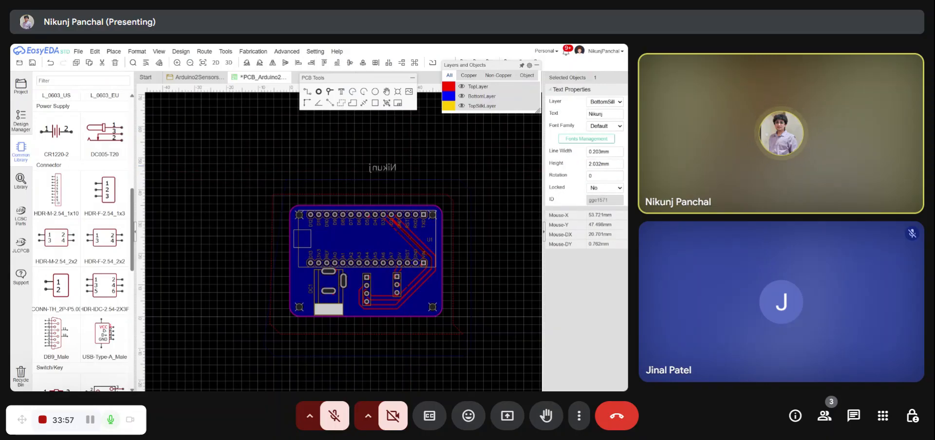
Step: Move the mirrored name text onto the board, between the Arduino's two pin rows
scroll(425, 155, "up", 4)
left_click(349, 183)
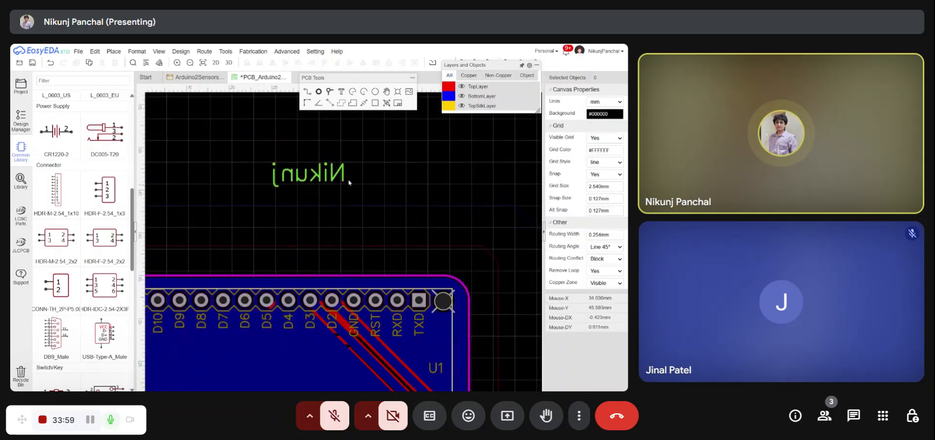
left_click_drag(338, 185, 395, 199)
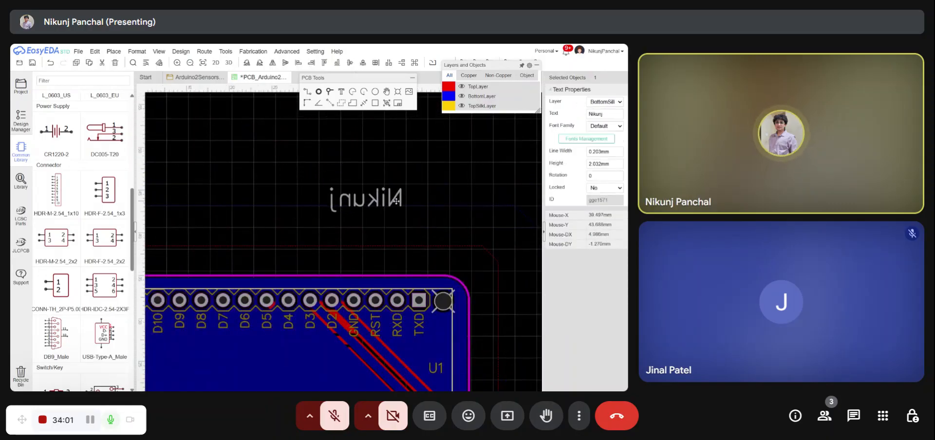
left_click(401, 202)
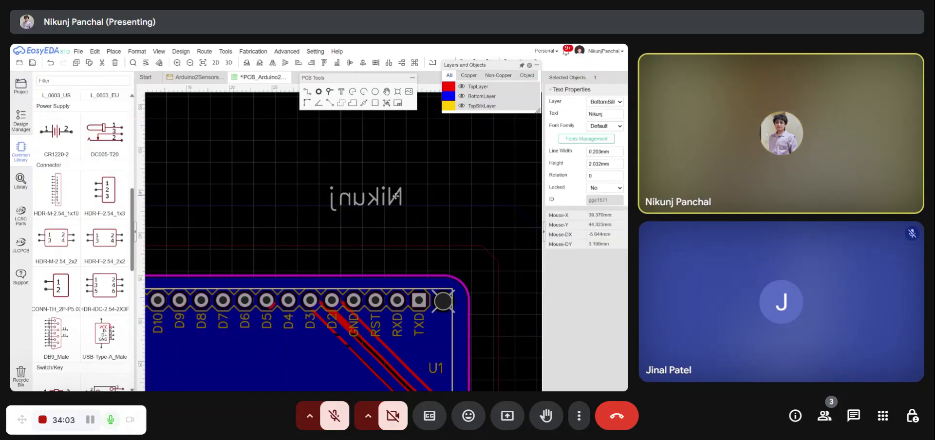
scroll(397, 200, "down", 6)
left_click(429, 194)
scroll(431, 186, "up", 5)
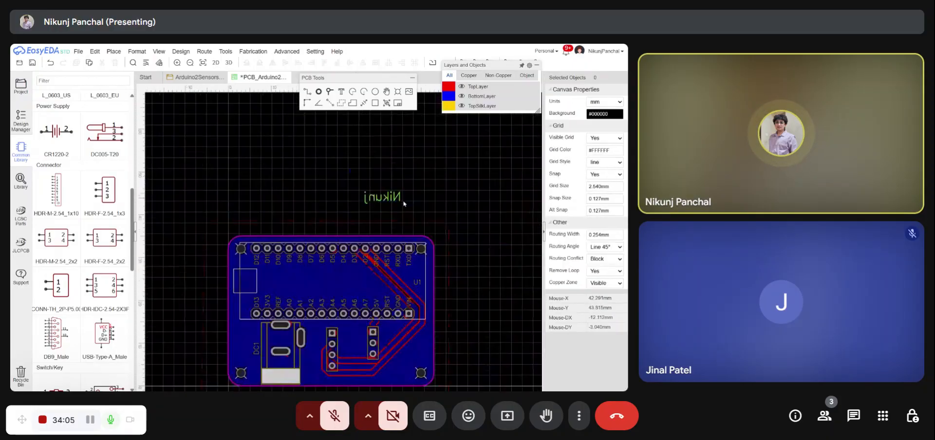
left_click_drag(400, 197, 345, 284)
left_click(365, 248)
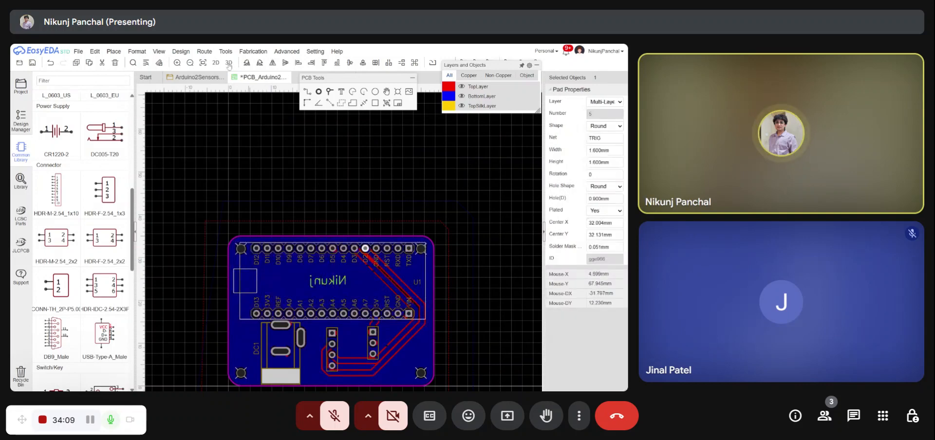
Step: Check the name text on the board's underside in 3D with the 3DModel layer set to Invisible, and close the 3D views
left_click(229, 63)
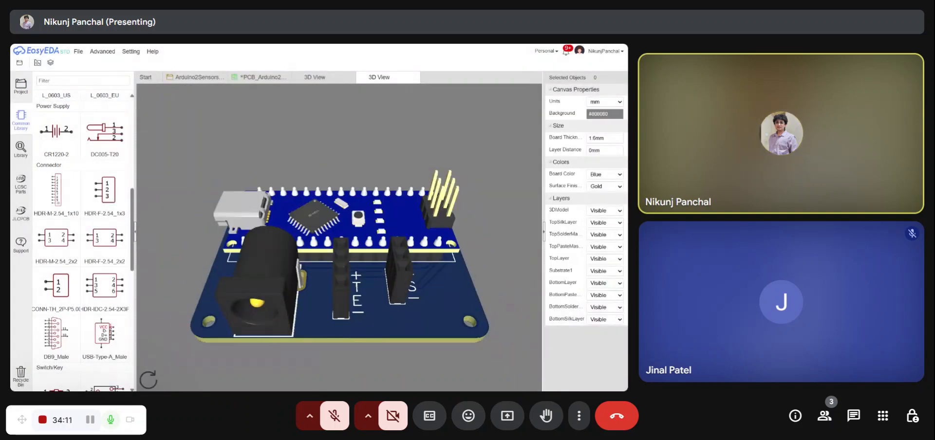
left_click(619, 210)
left_click(600, 225)
left_click_drag(443, 207, 388, 221)
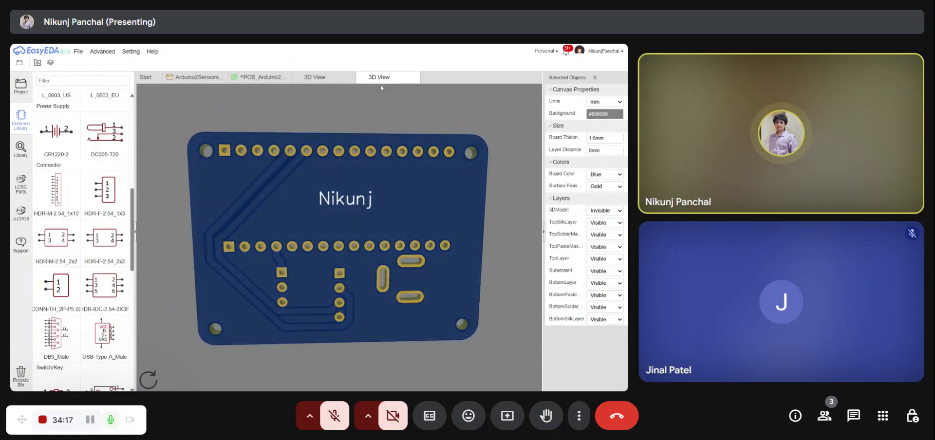
left_click(414, 78)
left_click(350, 79)
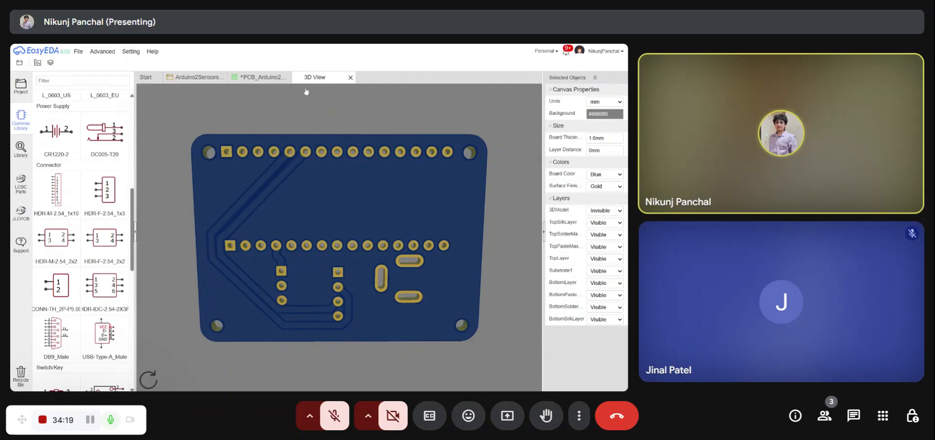
Step: Set the bottom name text's height to 3 mm
scroll(344, 283, "up", 3)
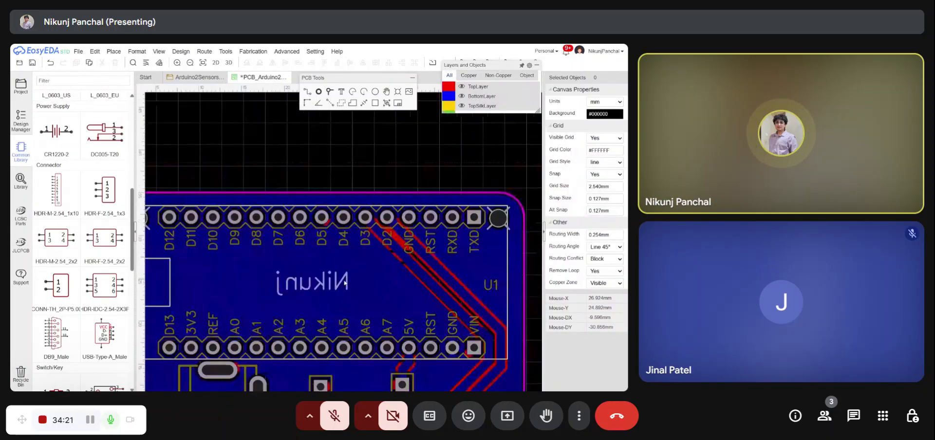
left_click(346, 278)
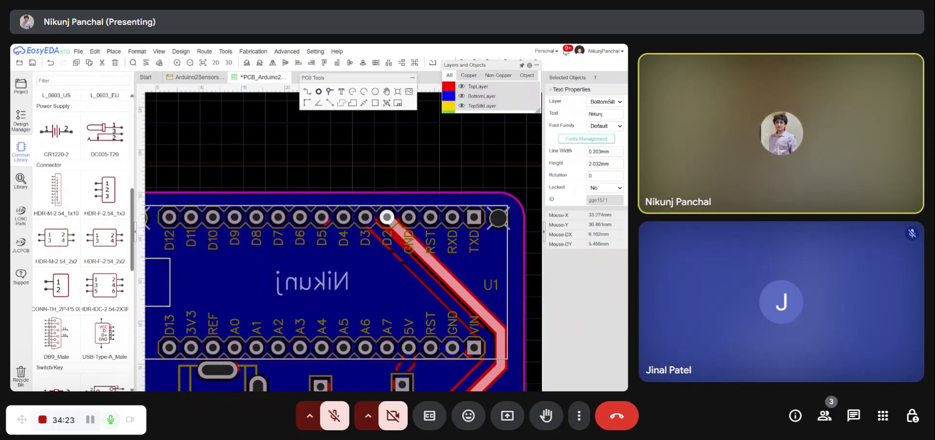
left_click(601, 164)
type("3")
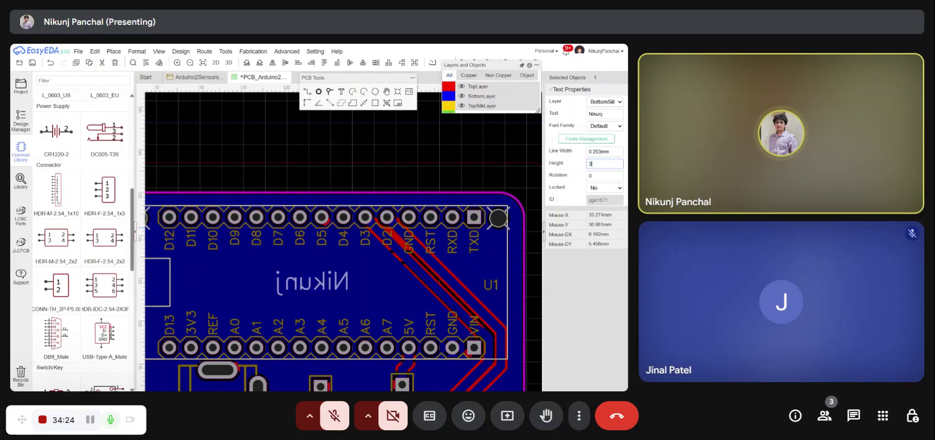
left_click(434, 156)
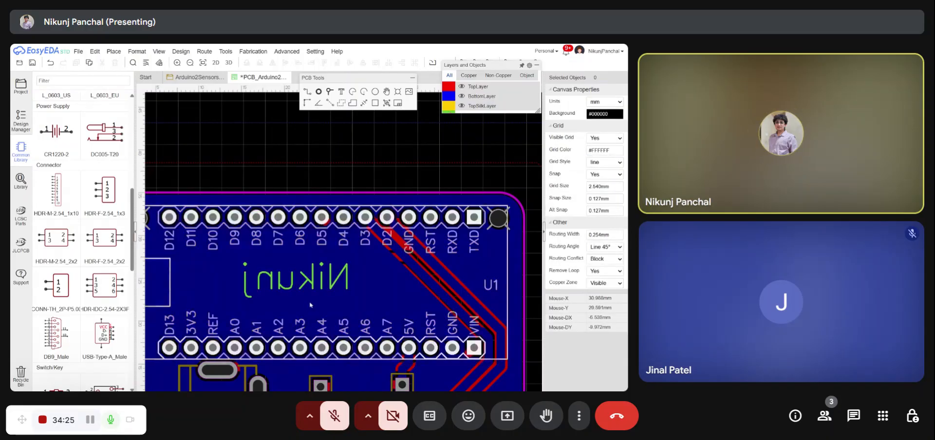
Step: Try a line width of 5 mm for the bottom name text
left_click(345, 265)
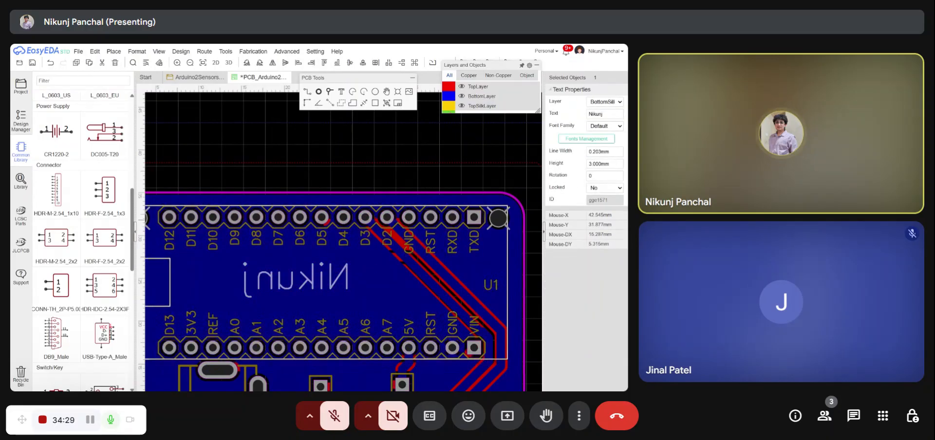
double_click(596, 151)
type("5")
left_click(472, 146)
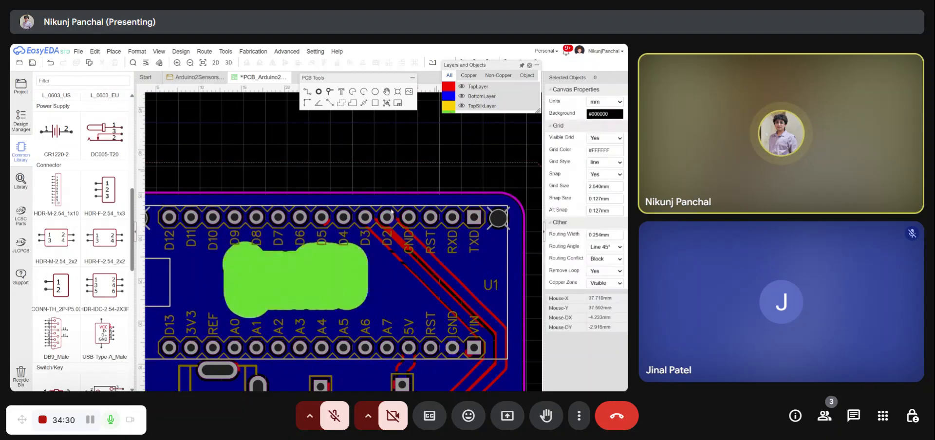
Step: Set the bottom name text's line width to 0.25 mm
left_click(336, 276)
double_click(596, 151)
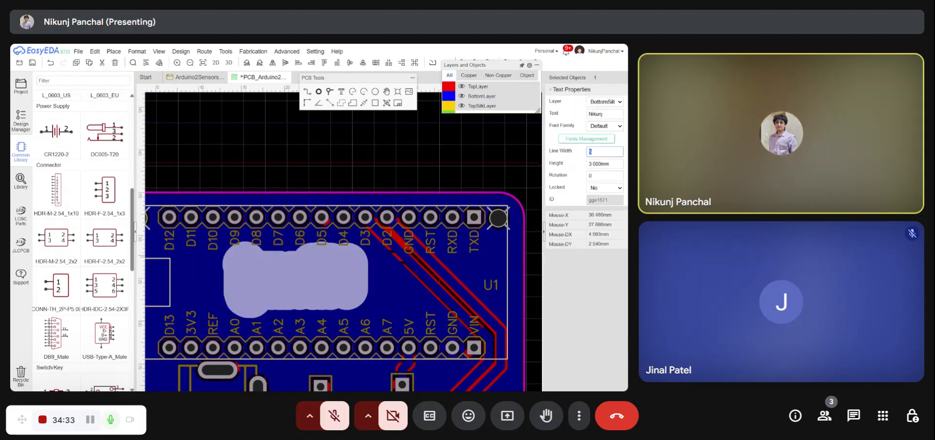
type("0.25")
left_click(483, 162)
scroll(483, 163, "down", 3)
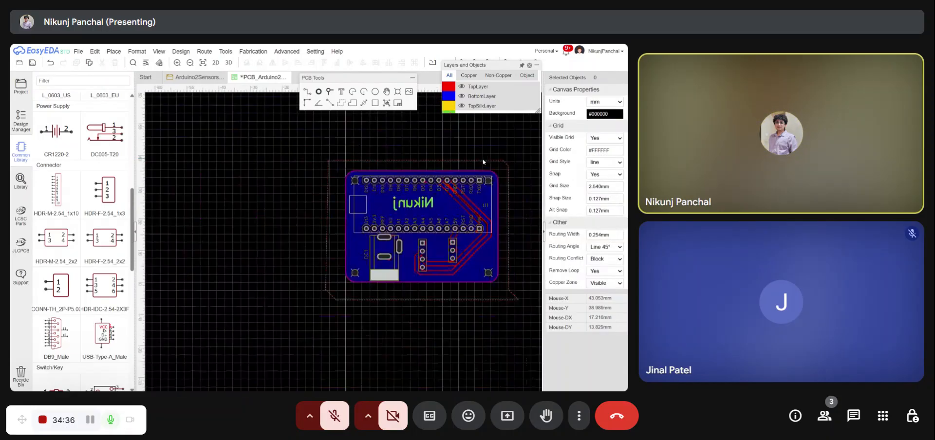
left_click(443, 145)
Step: Open the 3D view, set the 3DModel layer to Invisible, and inspect the silkscreen on both sides of the board
left_click(212, 54)
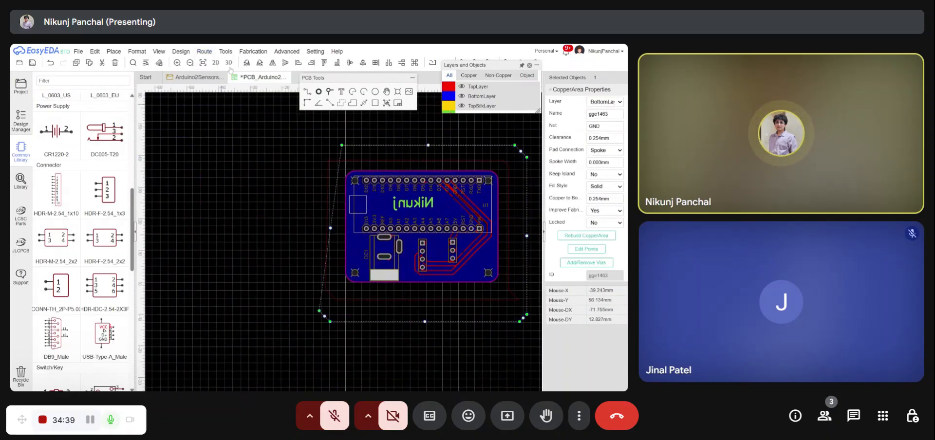
left_click(228, 65)
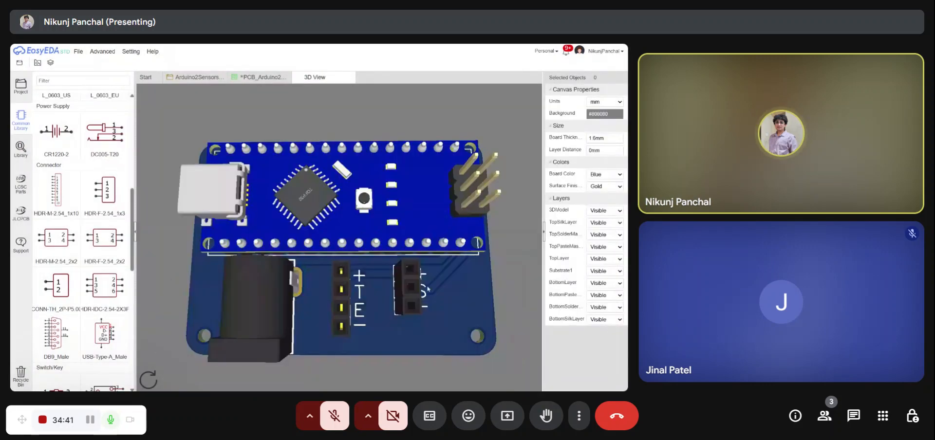
left_click(608, 221)
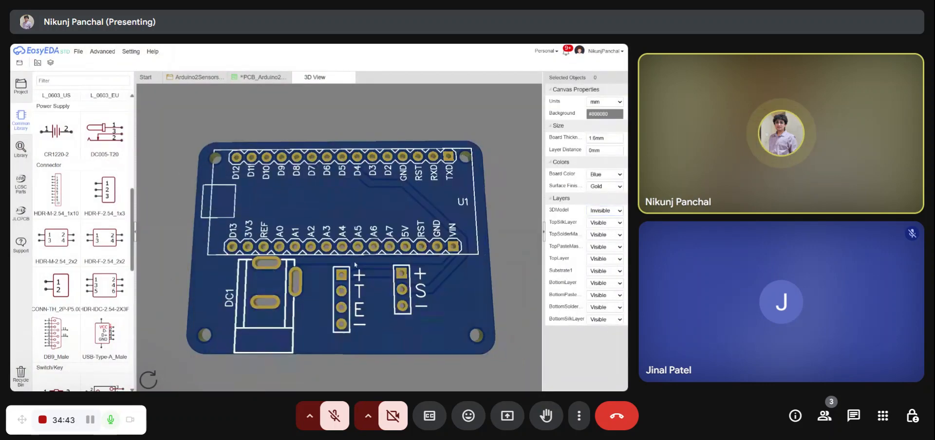
left_click_drag(354, 262, 363, 305)
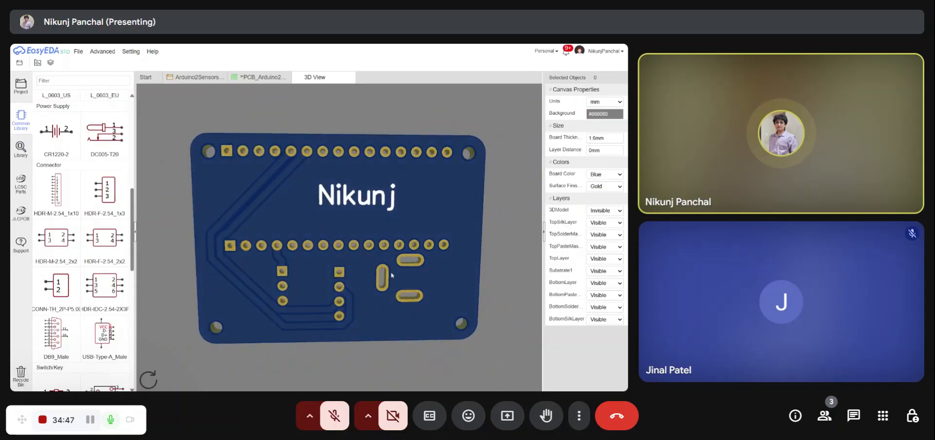
left_click_drag(280, 247, 483, 216)
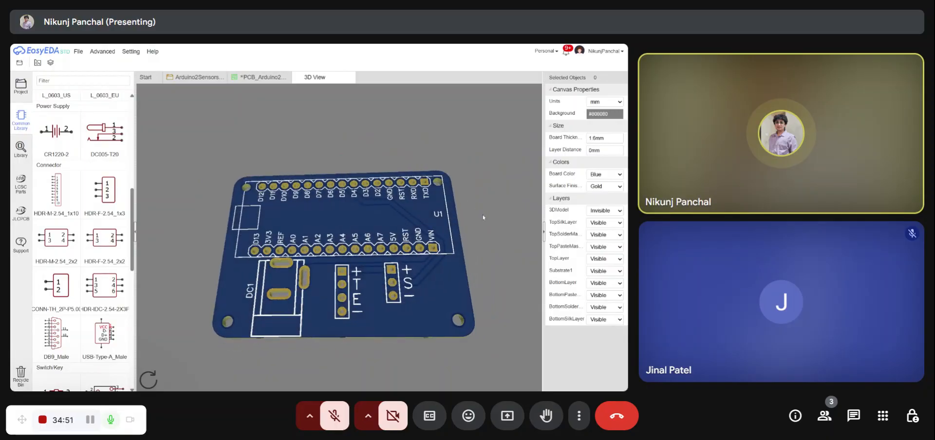
Step: Try Yellow and Black as the 3D board color and rotate the board to its underside
left_click(608, 188)
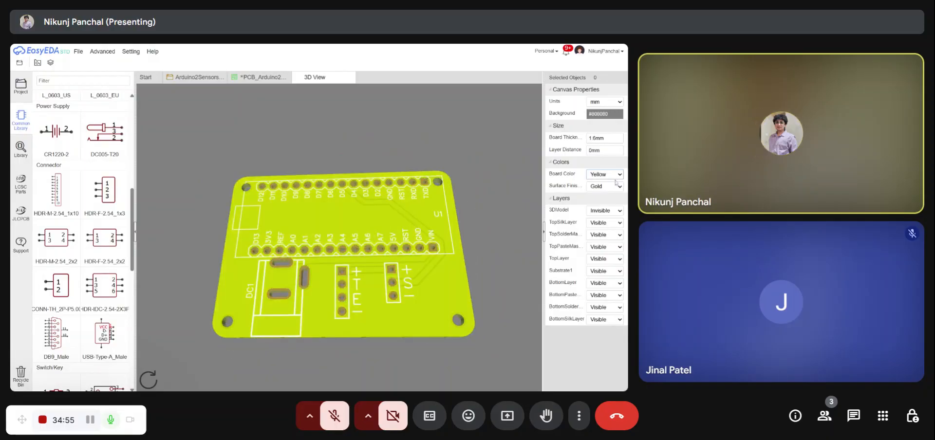
left_click(612, 193)
left_click_drag(311, 250, 219, 222)
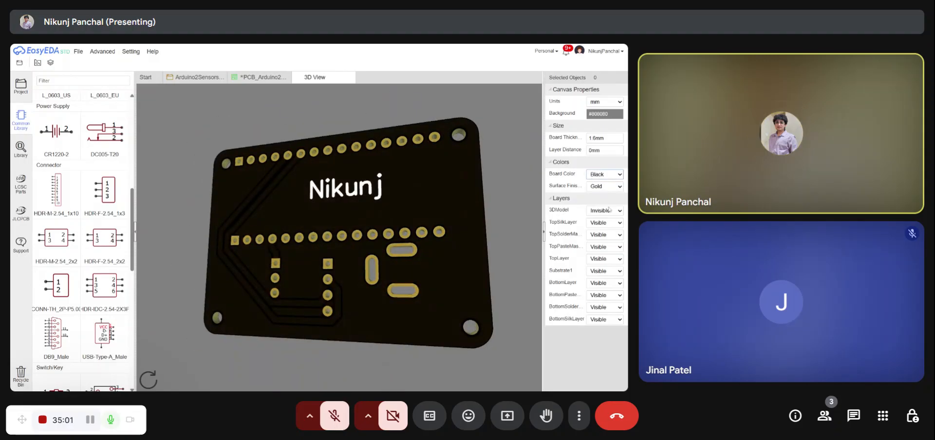
Step: Examine the black board from both sides, toggling the 3DModel layer's visibility and returning it to Invisible
left_click(608, 210)
mouse_move(381, 215)
left_mouse_down()
mouse_move(311, 222)
mouse_move(465, 238)
mouse_move(184, 242)
mouse_move(413, 258)
mouse_move(392, 252)
mouse_move(382, 212)
left_mouse_up()
mouse_move(364, 251)
left_mouse_down()
mouse_move(366, 301)
mouse_move(366, 170)
mouse_move(354, 343)
mouse_move(360, 260)
mouse_move(181, 246)
mouse_move(350, 268)
mouse_move(360, 238)
left_mouse_up()
left_click(609, 208)
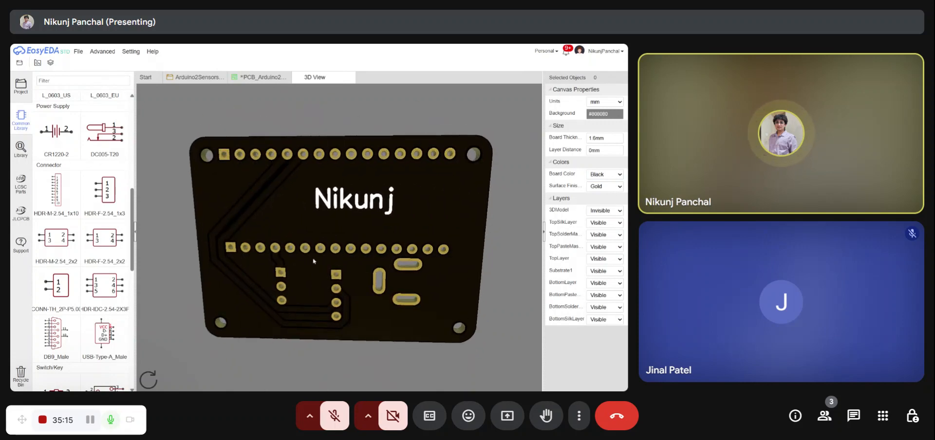
left_click_drag(312, 260, 521, 207)
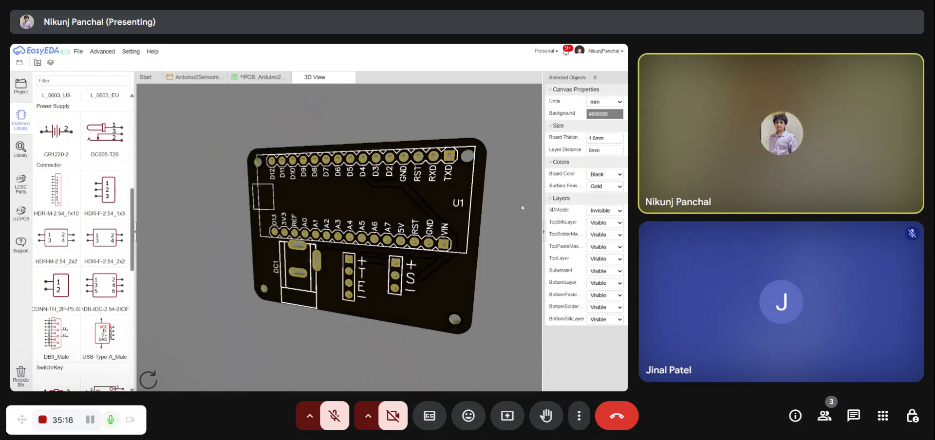
Step: Set the 3D board color to Purple and rotate the board to show its underside
left_click(603, 174)
left_click(597, 246)
left_click_drag(459, 257, 324, 220)
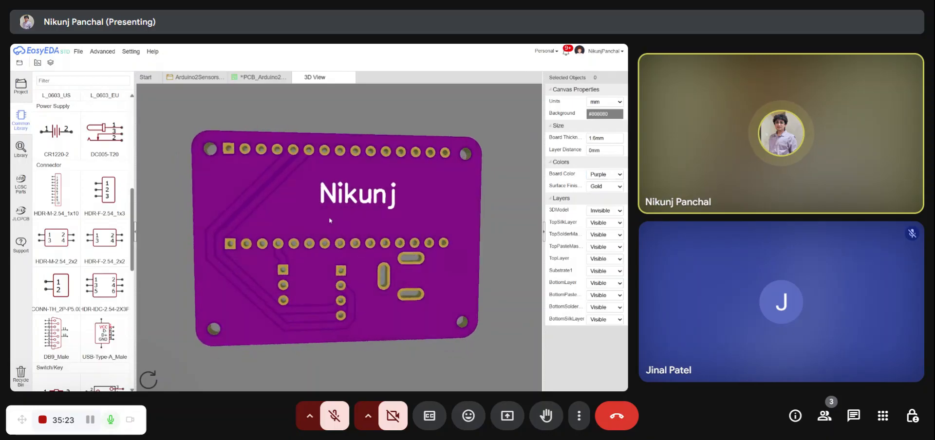
Step: Return to the PCB layout and make BottomSilkLayer the active layer after briefly switching to TopSilkLayer
left_click(266, 78)
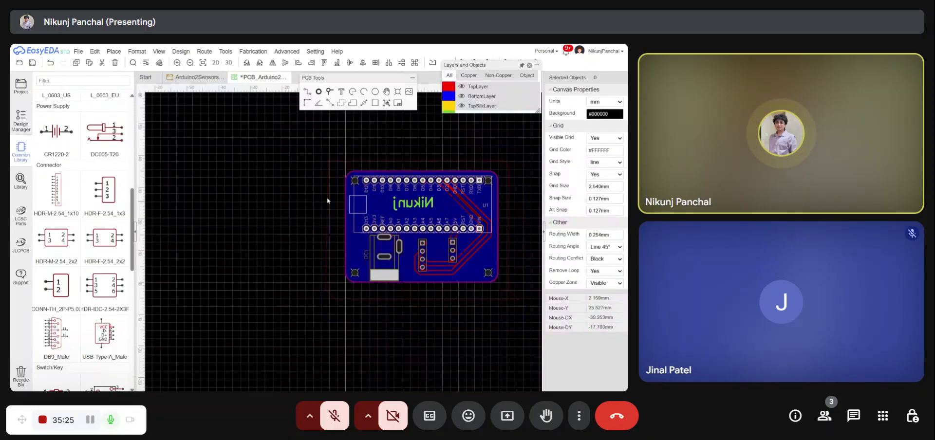
scroll(271, 193, "down", 3)
scroll(360, 180, "up", 2)
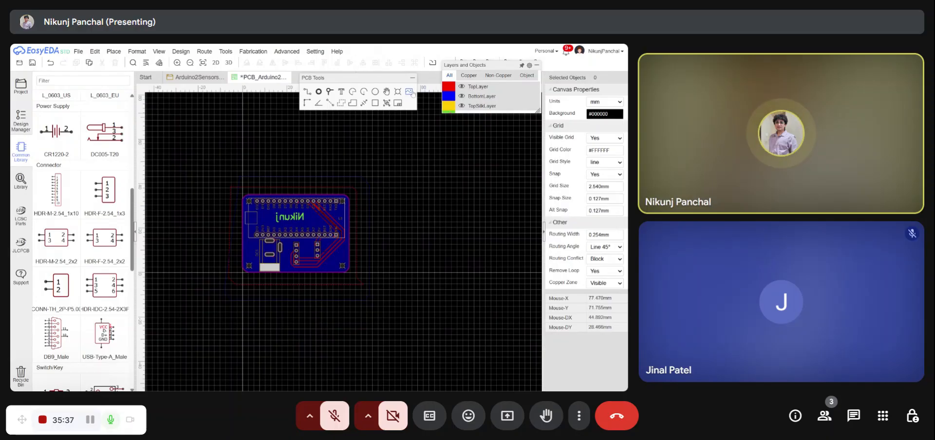
mouse_move(476, 100)
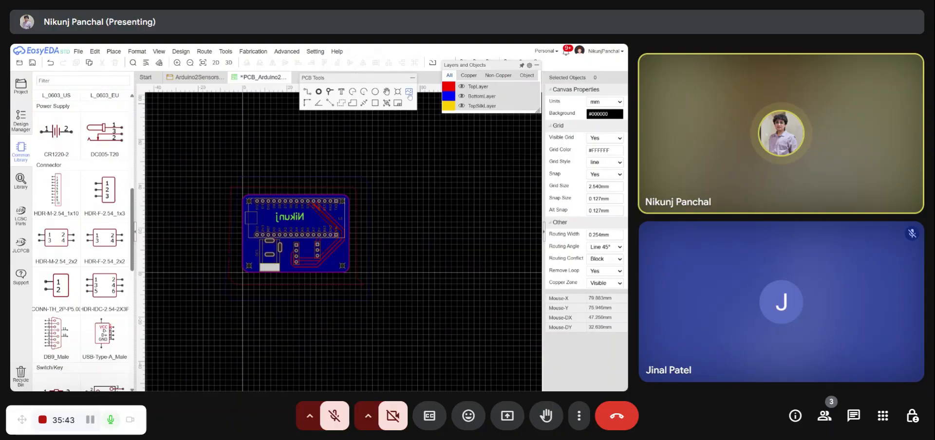
left_click(449, 107)
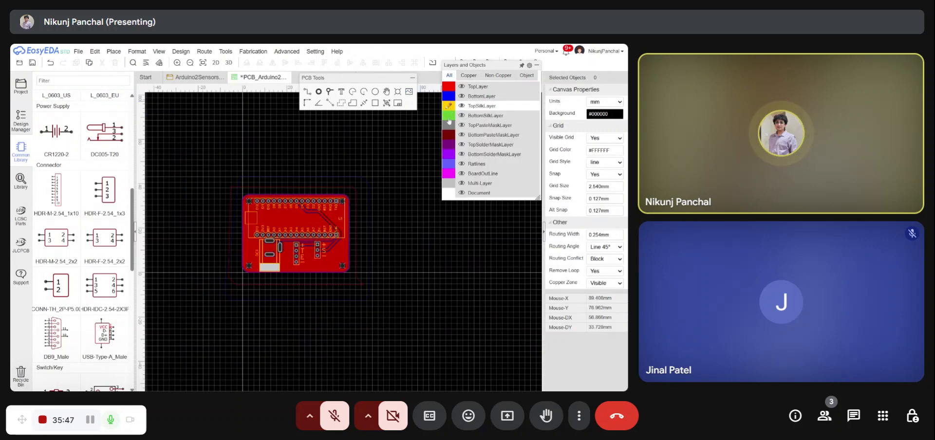
left_click(448, 117)
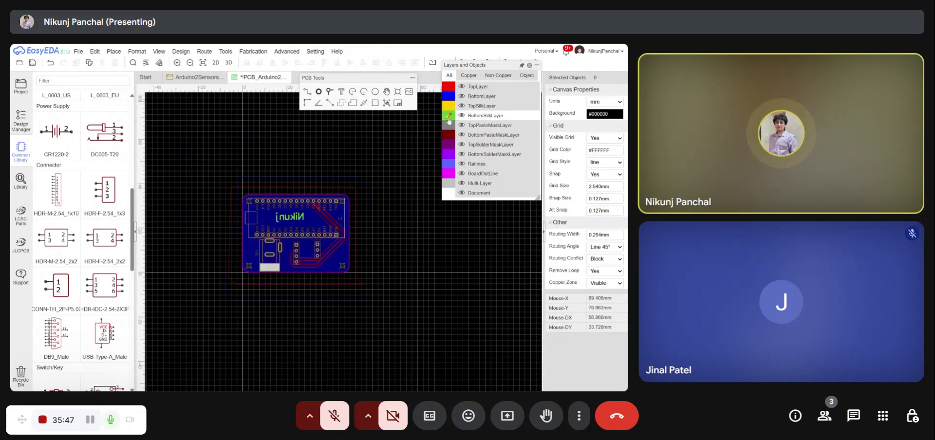
left_click(410, 94)
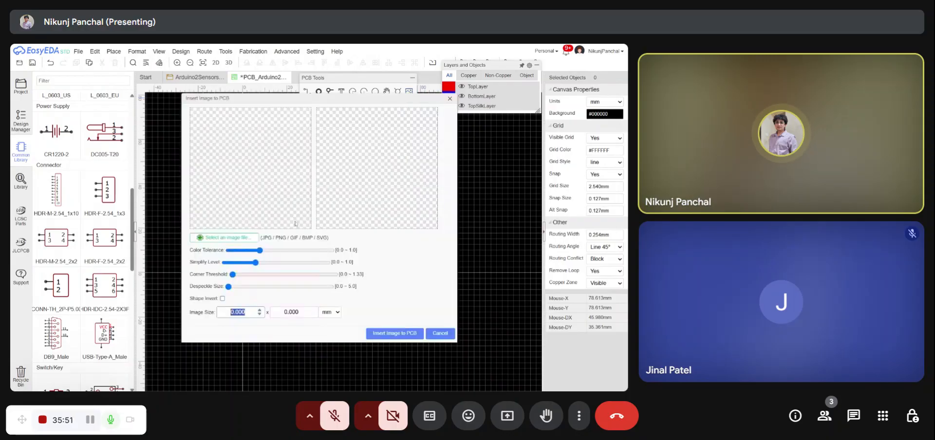
left_click(224, 240)
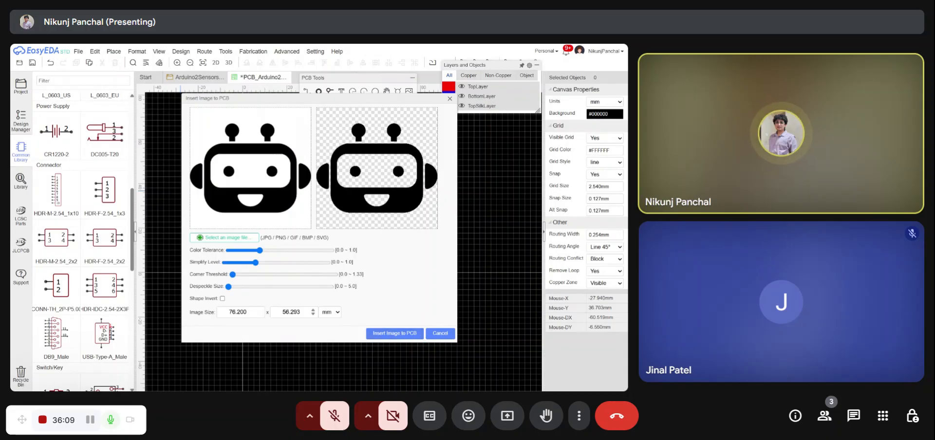
left_click(394, 333)
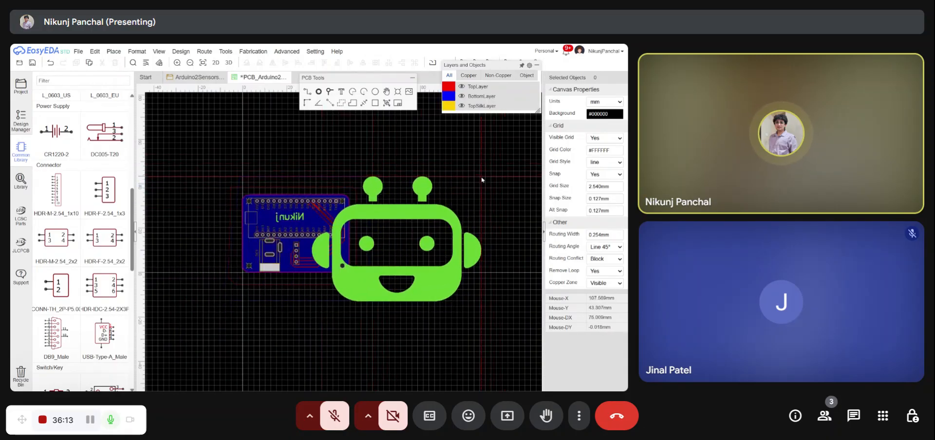
key("Escape")
Step: Measure the vertical space for a logo beside the bottom silkscreen name text with the Dimension tool, without keeping the dimension
scroll(324, 227, "up", 4)
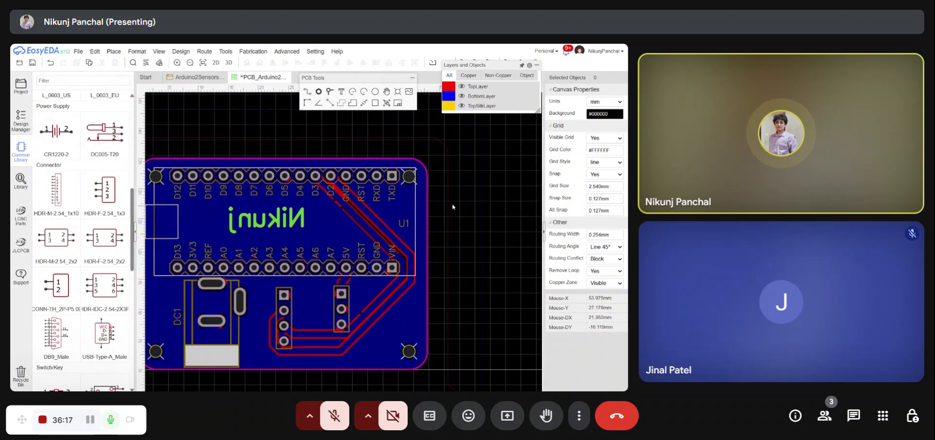
left_click(365, 105)
left_click(322, 203)
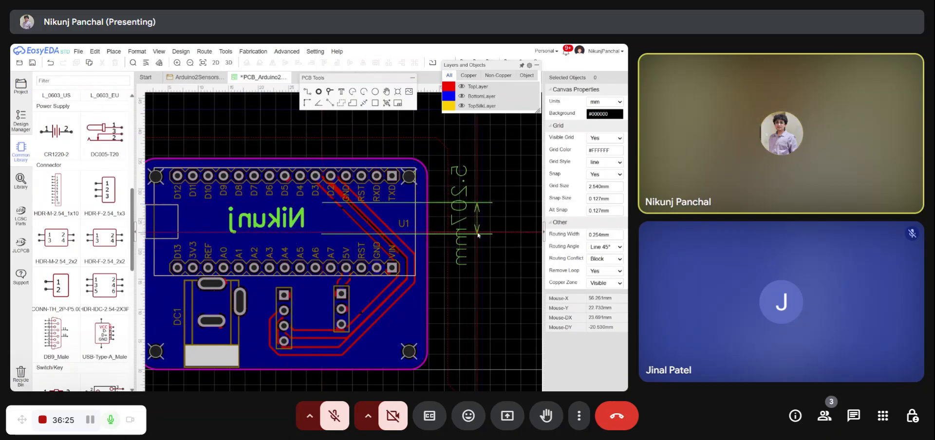
key("Escape")
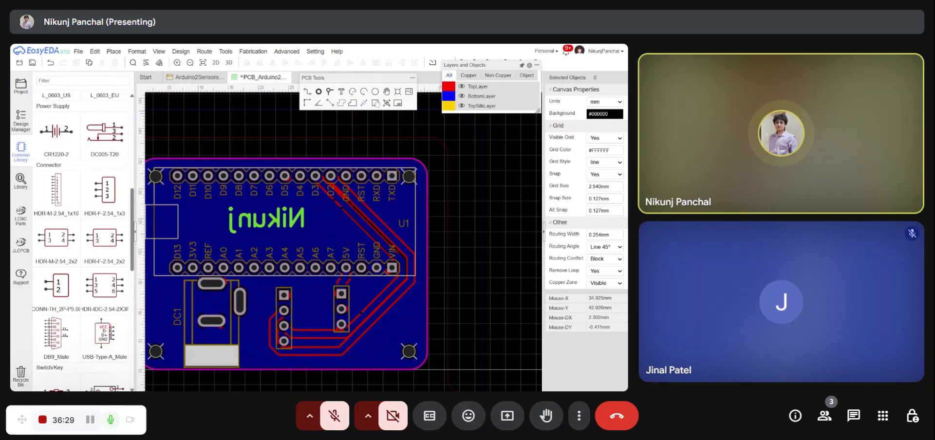
Step: Insert the robot face image at 5.2 mm height and place it on the bottom silkscreen beside the name text
left_click(409, 91)
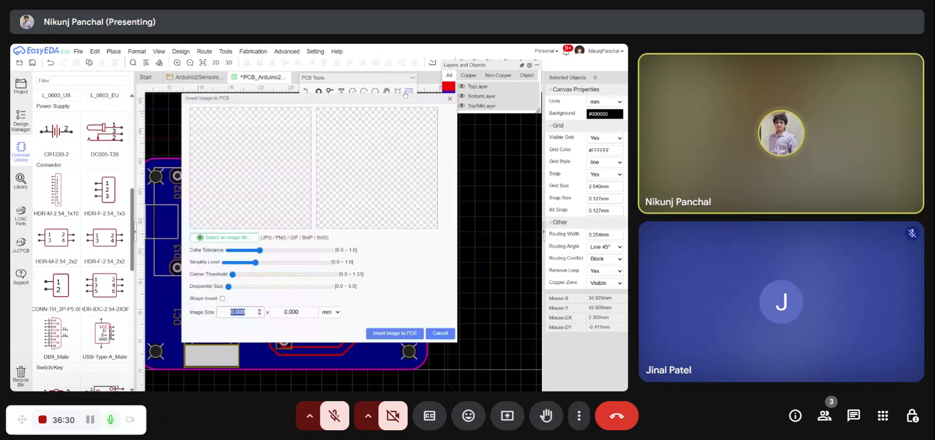
left_click(249, 237)
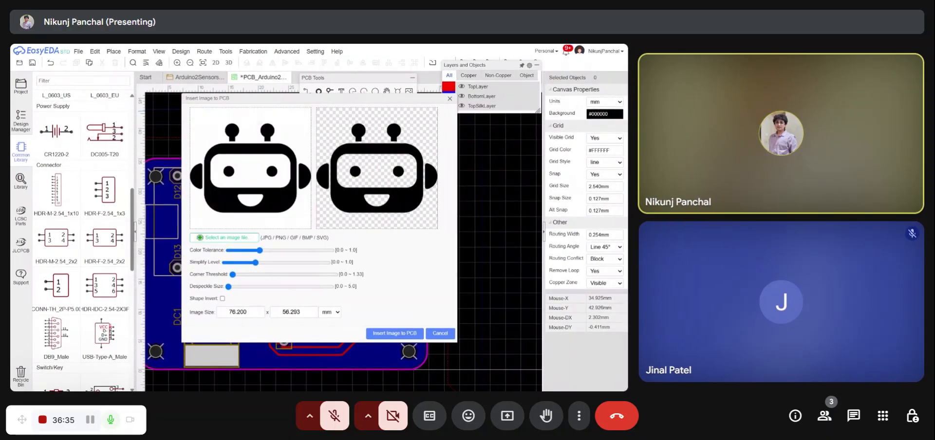
double_click(291, 312)
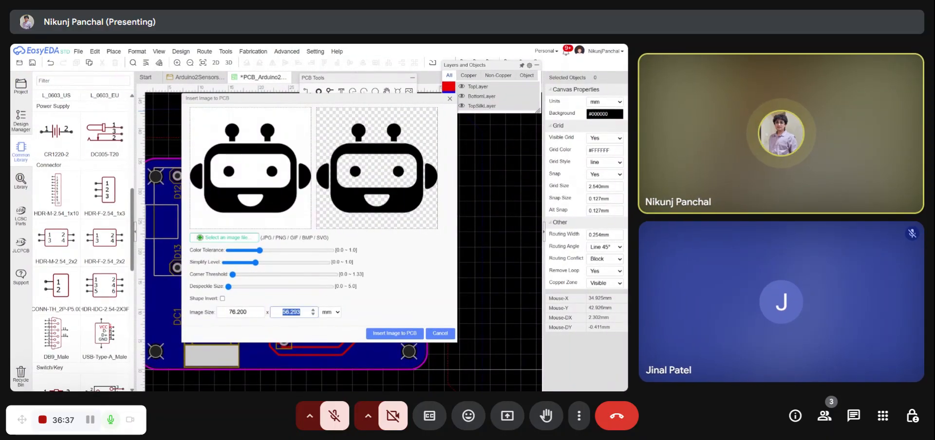
type("5.2")
left_click(432, 302)
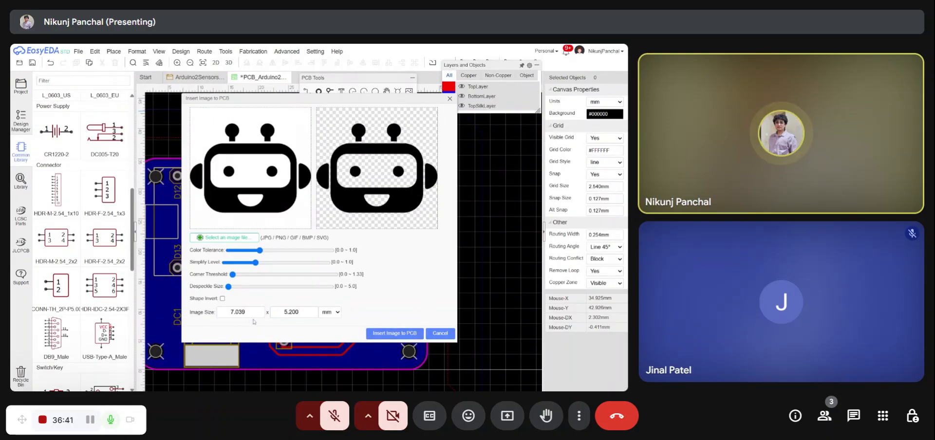
left_click(409, 334)
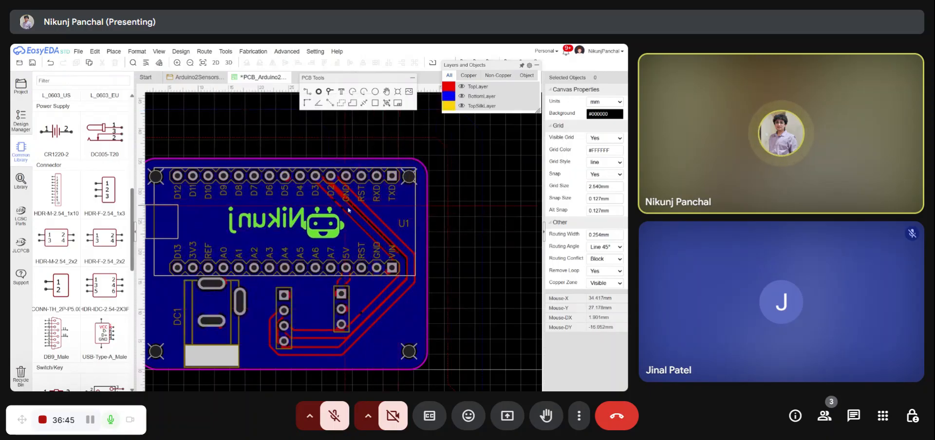
scroll(352, 207, "down", 3)
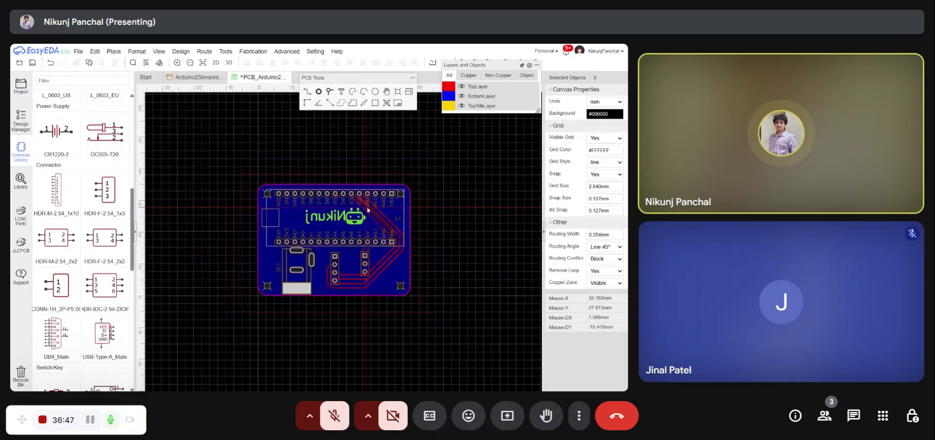
left_click(368, 208)
right_click(411, 219)
Step: Shift the name text and the robot image towards the USB end of the board, keeping both between the header rows
scroll(336, 212, "up", 3)
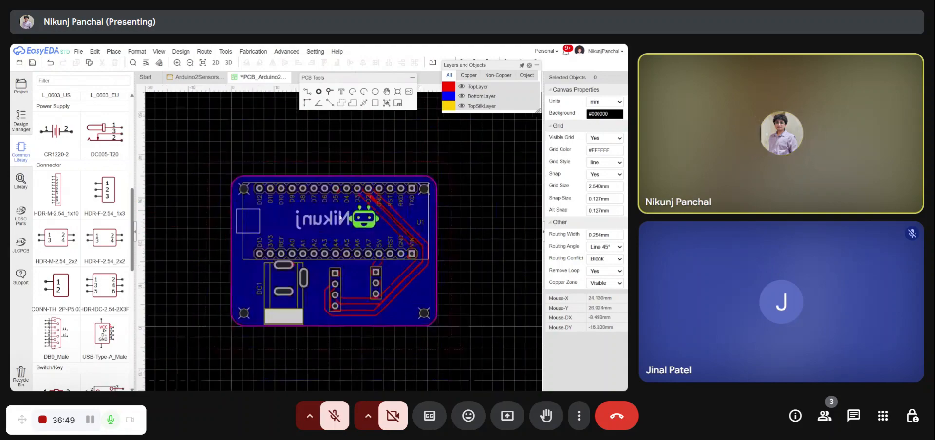
left_click_drag(312, 229, 297, 228)
left_click_drag(378, 237, 353, 239)
scroll(353, 239, "down", 5)
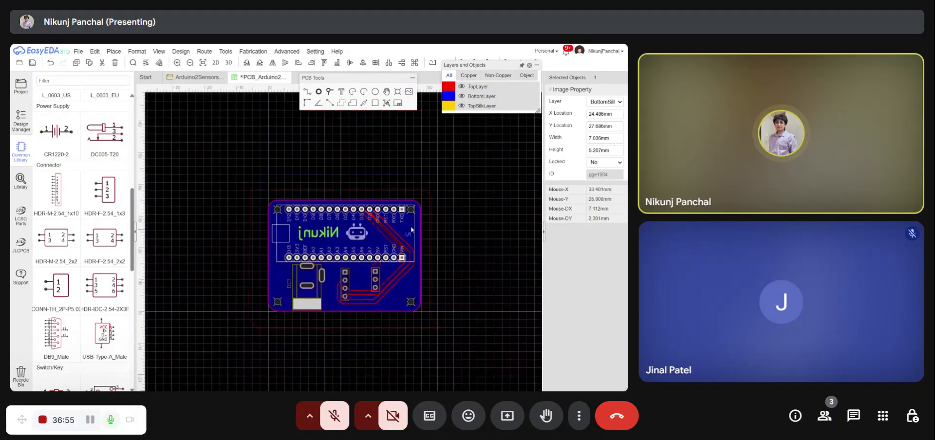
left_click(476, 223)
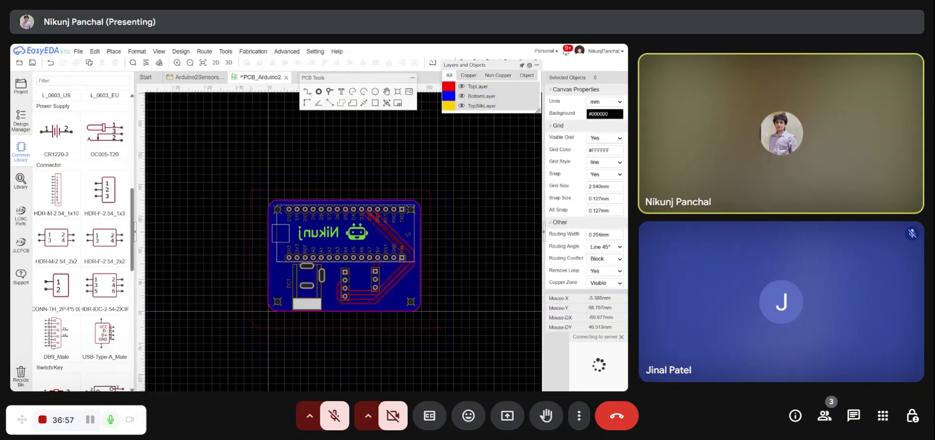
Step: Generate a 3D view of the board and rotate it to inspect the robot logo and name text on the underside
left_click(229, 64)
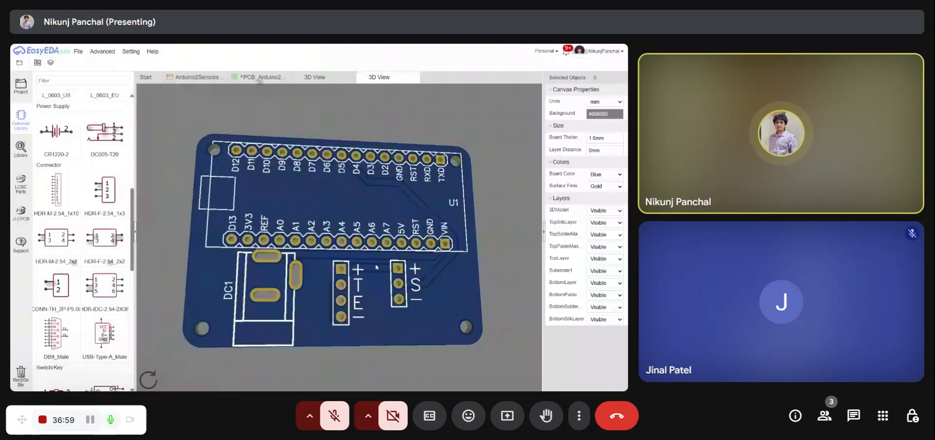
left_click_drag(400, 247, 263, 248)
left_click_drag(367, 234, 374, 233)
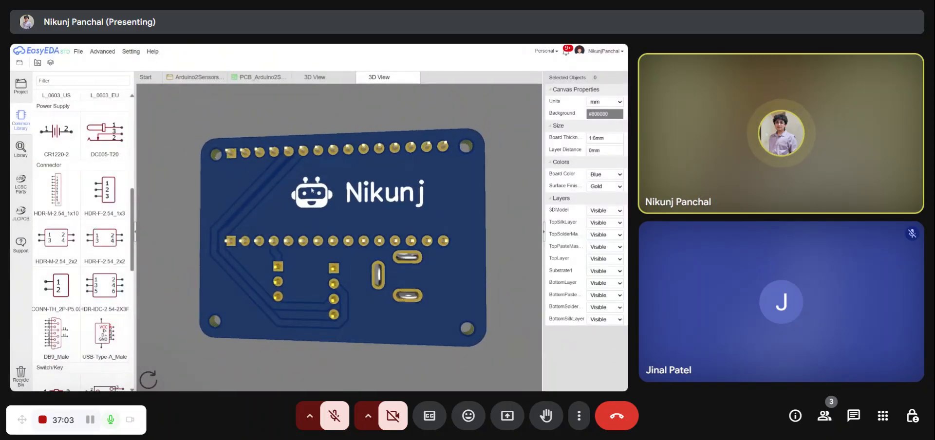
left_click_drag(390, 205, 362, 217)
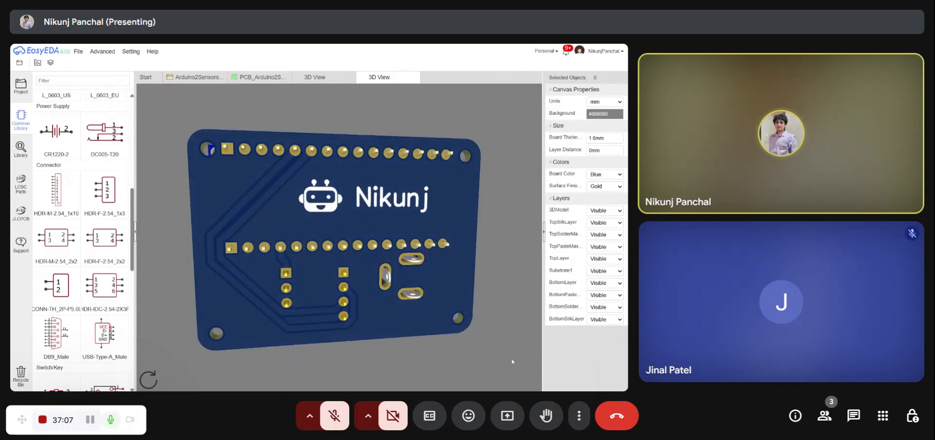
Step: Close both 3D views of the board and return to the PCB layout
left_click(351, 78)
left_click_drag(342, 78, 349, 89)
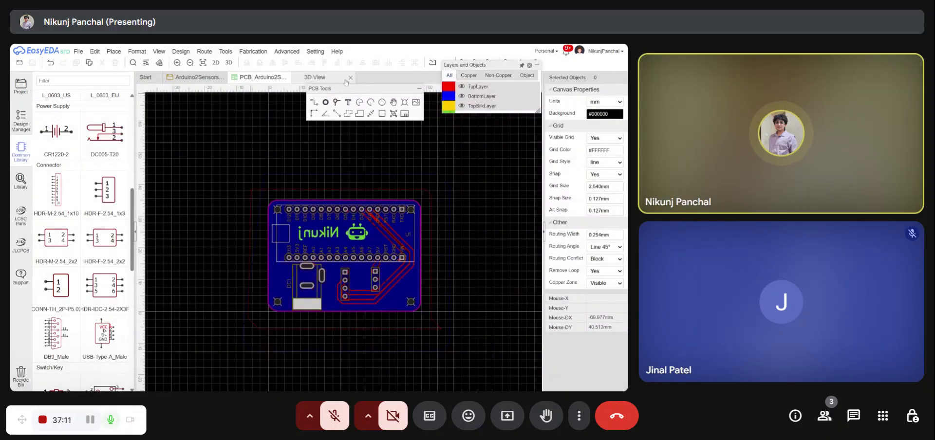
left_click(351, 78)
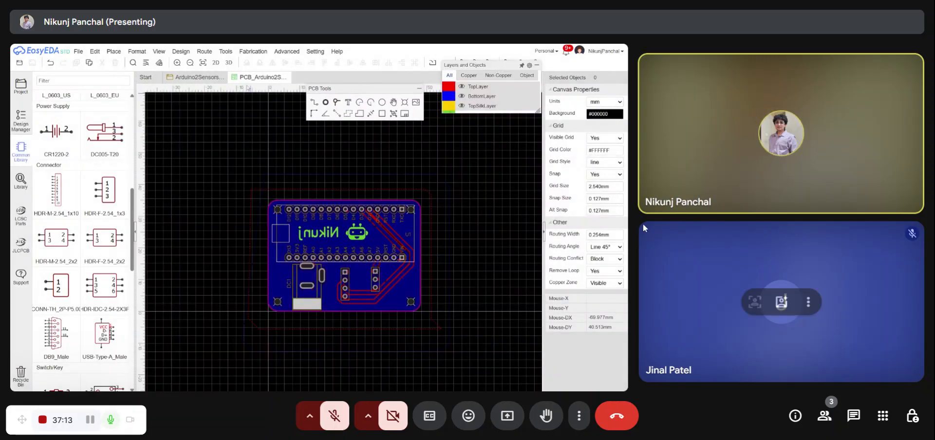
Step: Review the Arduino, Power and Sensors sections of the schematic sheet
left_click(197, 77)
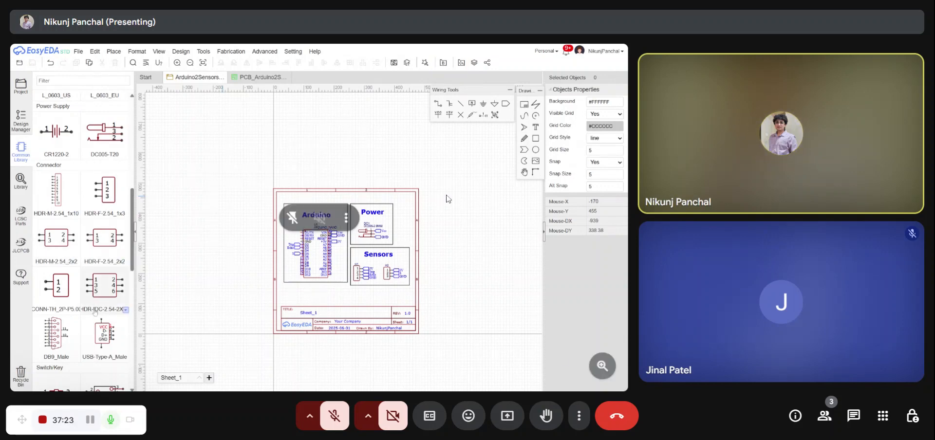
scroll(396, 249, "up", 2)
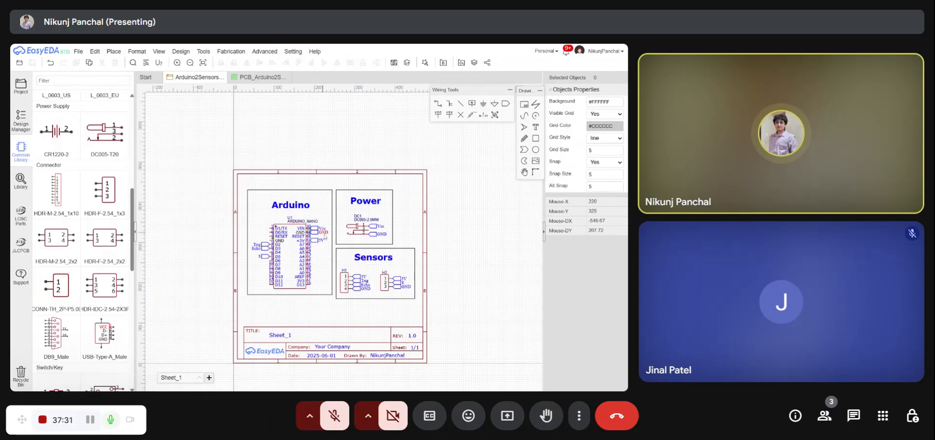
scroll(326, 237, "up", 2)
scroll(288, 216, "down", 5)
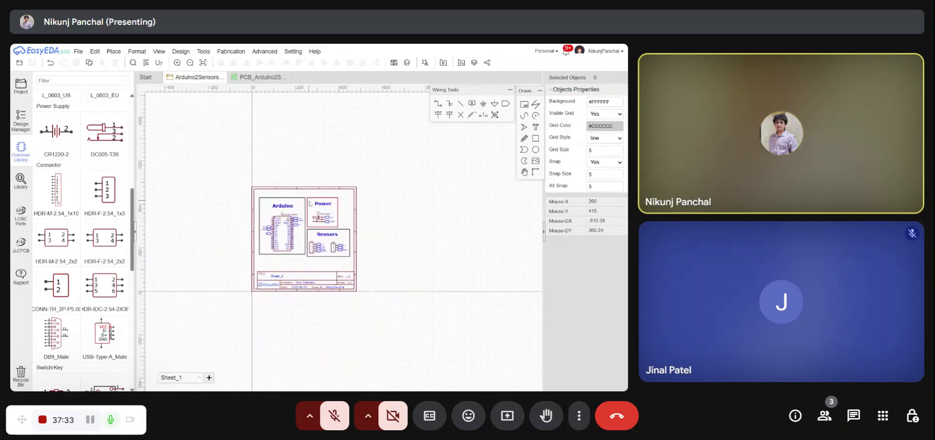
scroll(338, 240, "up", 3)
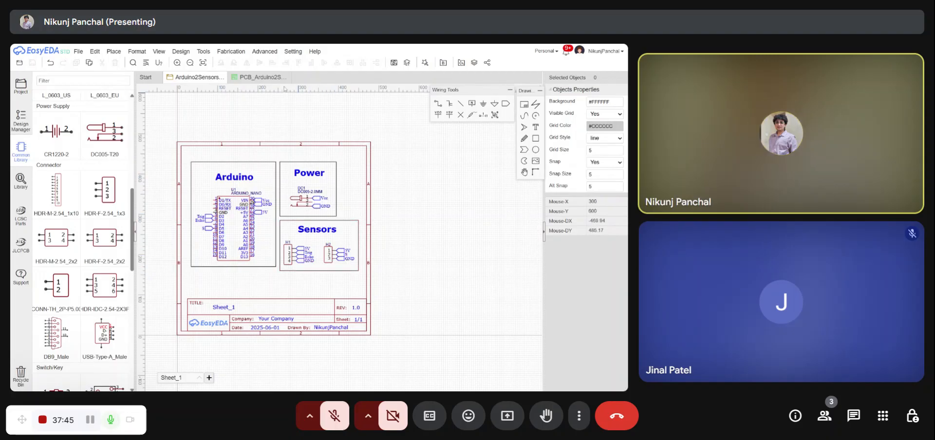
Step: Return to the PCB layout and examine the board outline, corner mounting hole, header rows and bottom silkscreen logo up close
left_click(263, 77)
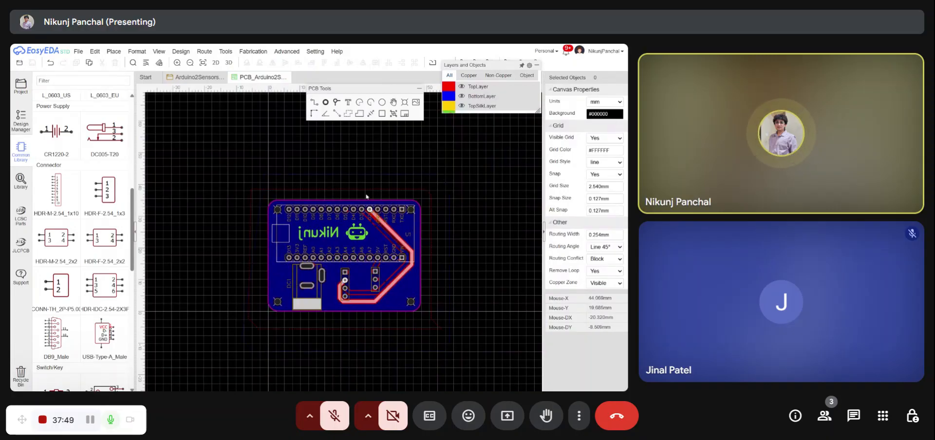
scroll(349, 217, "up", 2)
scroll(263, 206, "up", 2)
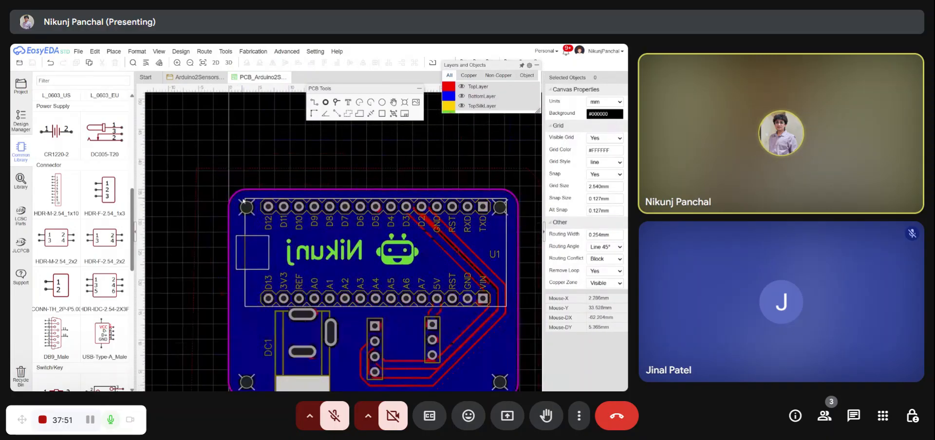
scroll(249, 195, "up", 2)
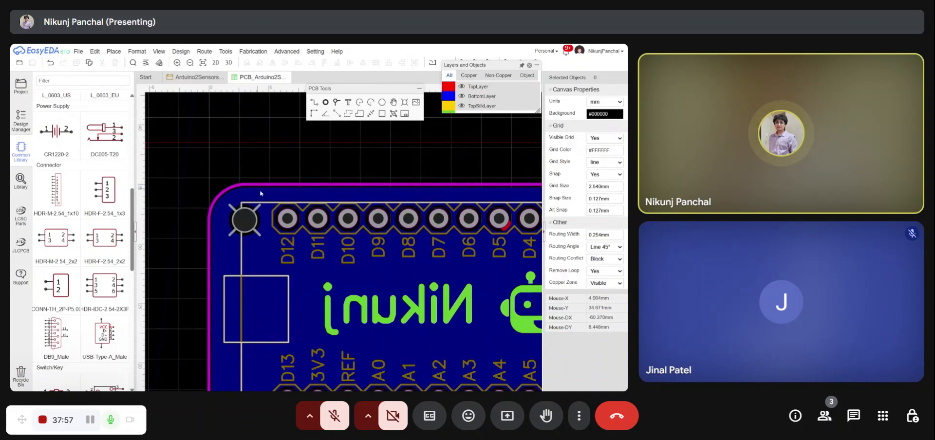
scroll(215, 200, "down", 2)
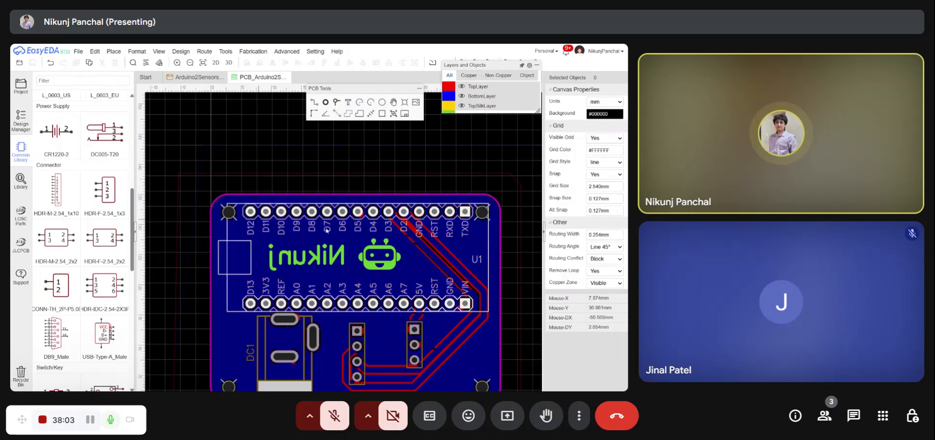
scroll(343, 228, "down", 4)
scroll(373, 248, "up", 2)
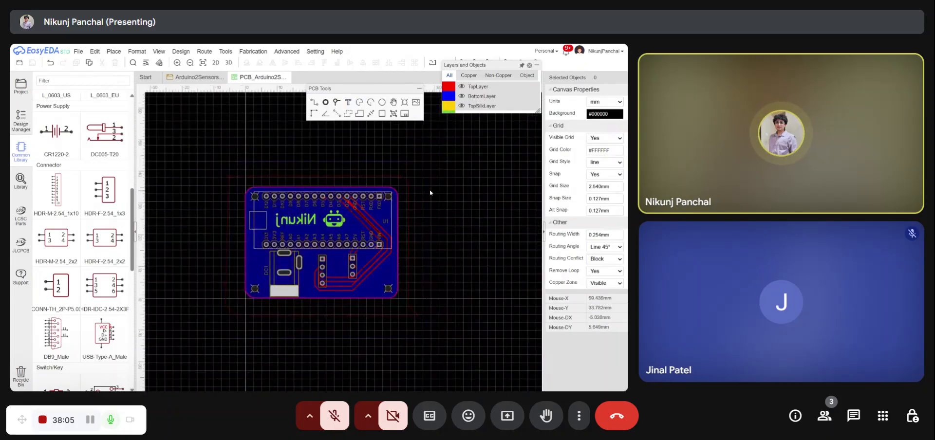
scroll(425, 190, "up", 2)
Step: Compare the board's copper sides by alternating between TopLayer and BottomLayer, ending on TopLayer with a close look at the sensor header markings
left_click(449, 86)
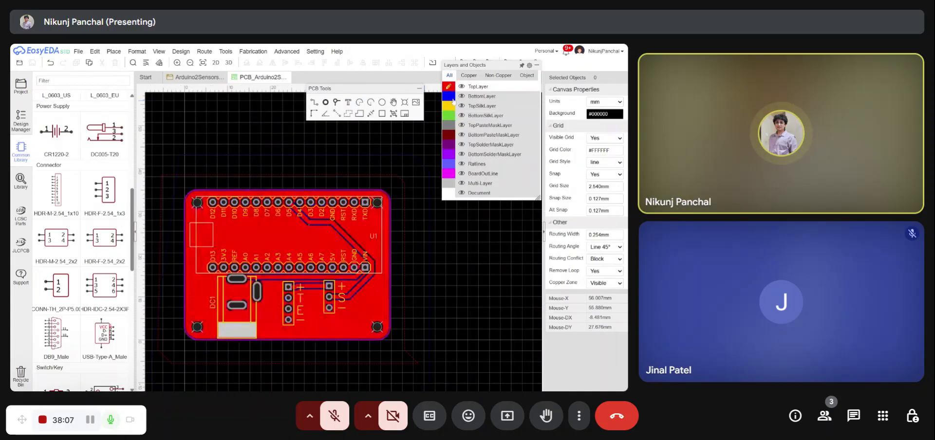
left_click(450, 96)
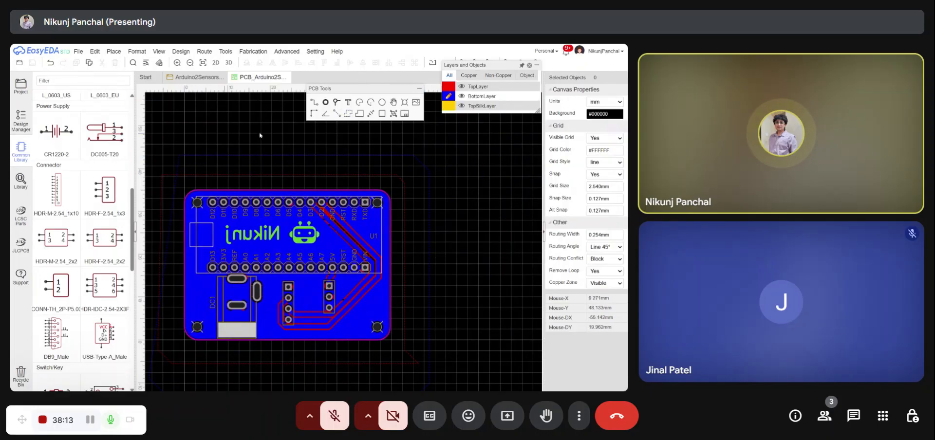
scroll(407, 207, "down", 3)
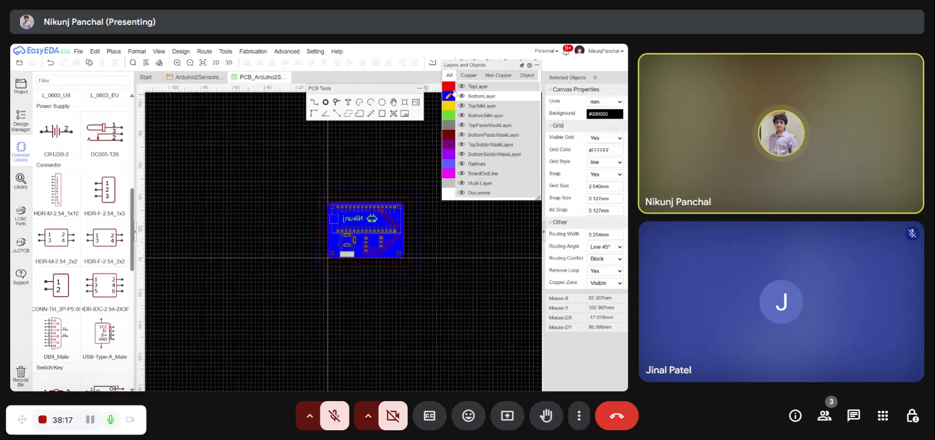
left_click(452, 90)
left_click(454, 96)
left_click(454, 87)
scroll(358, 239, "up", 3)
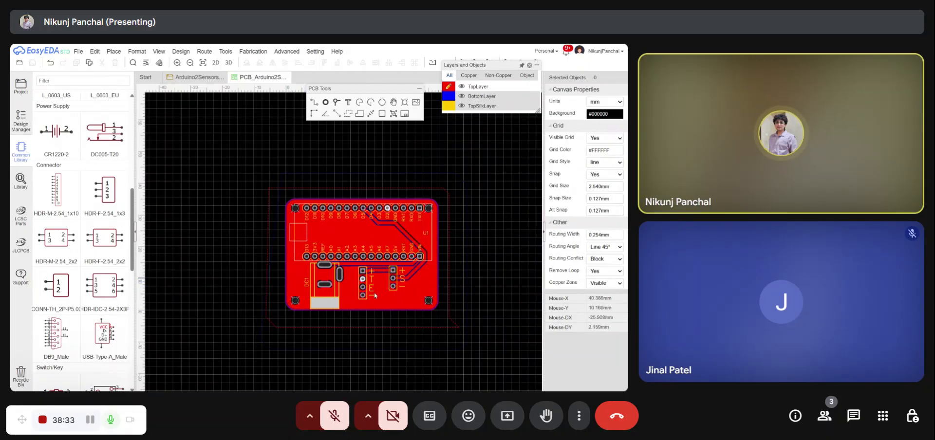
scroll(375, 295, "up", 3)
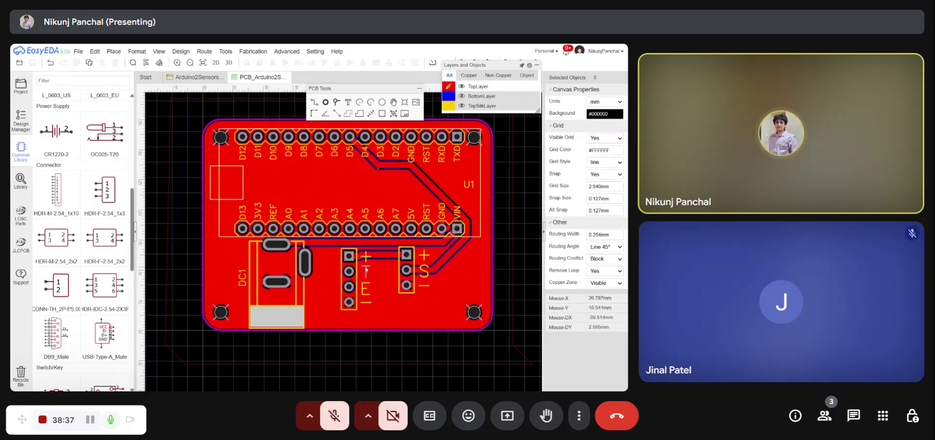
scroll(374, 270, "up", 1)
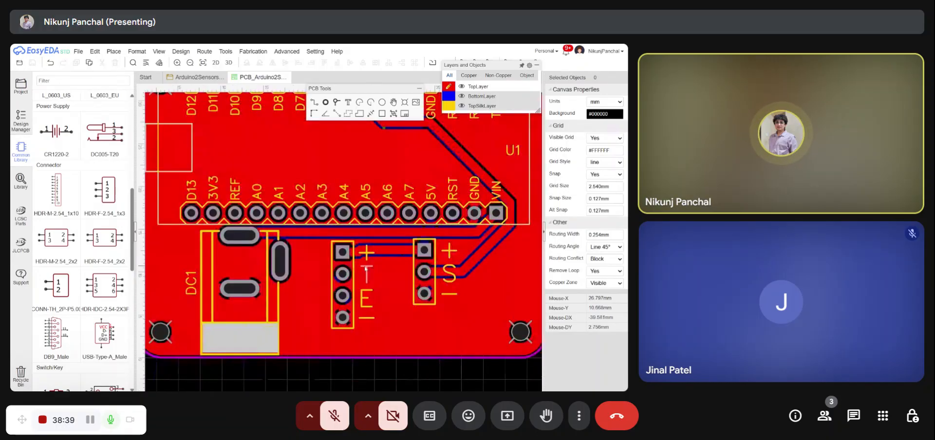
Step: Examine the whole board layout by switching the active layer through BottomLayer, TopLayer, TopSilkLayer and BottomSilkLayer
scroll(365, 278, "down", 4)
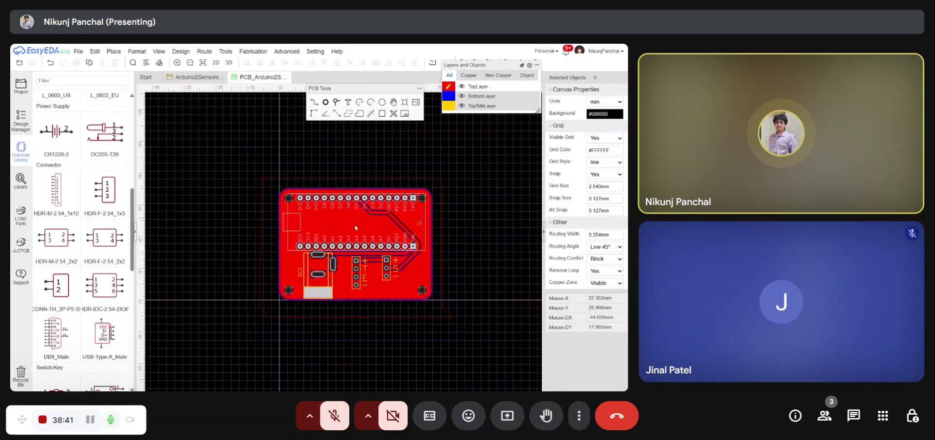
scroll(373, 283, "up", 1)
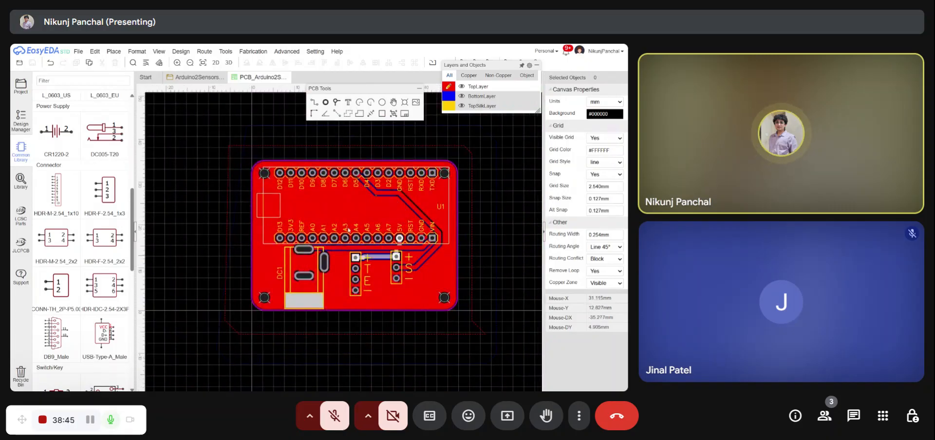
scroll(269, 233, "down", 1)
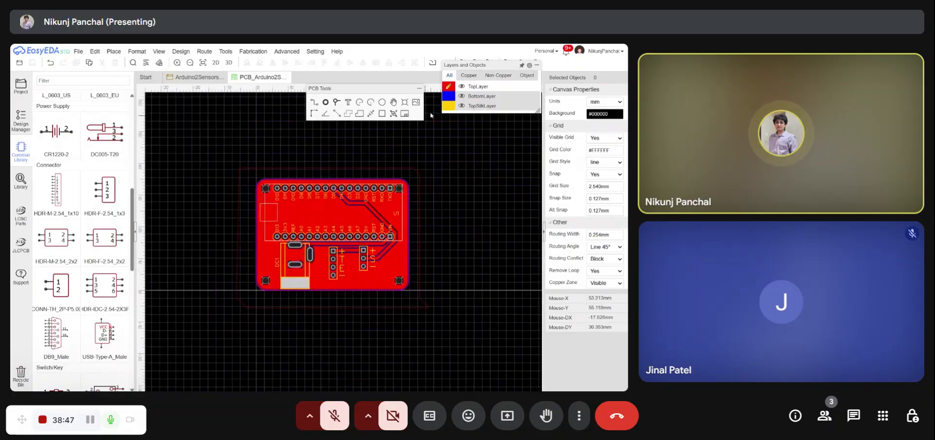
left_click(448, 97)
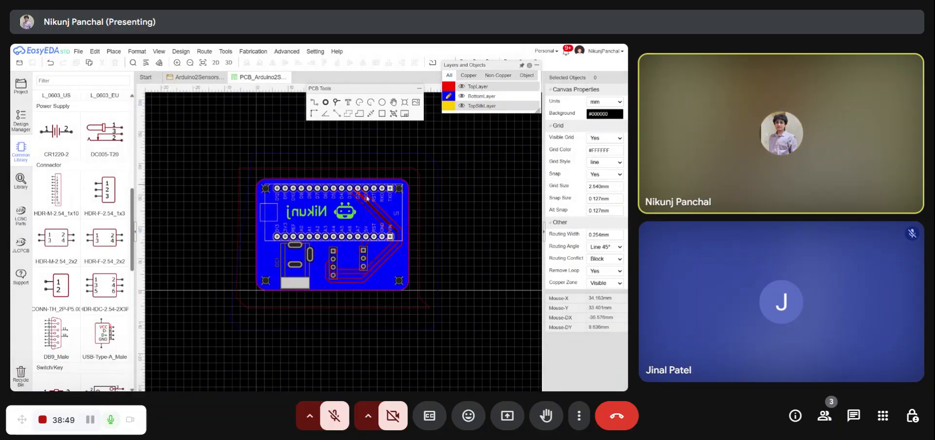
left_click(449, 86)
left_click(449, 96)
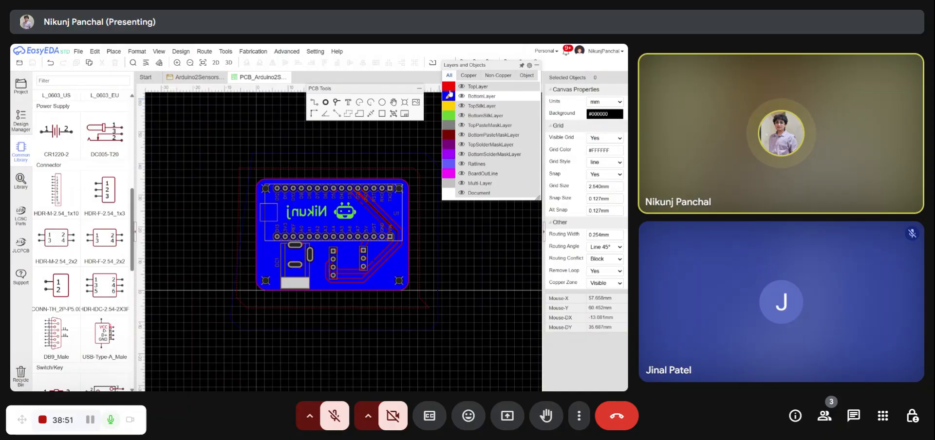
left_click(450, 106)
left_click(448, 116)
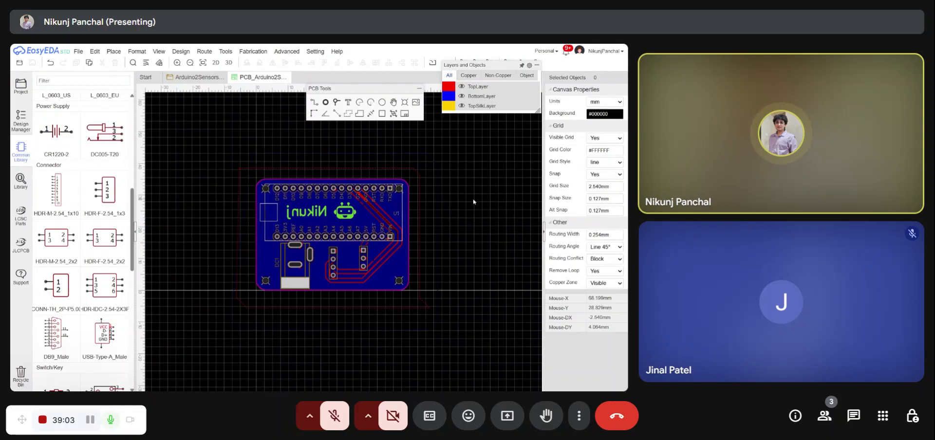
Step: Duplicate the bottom-side robot logo outside the board outline and assign the copy to TopSilkLayer
left_click(351, 216)
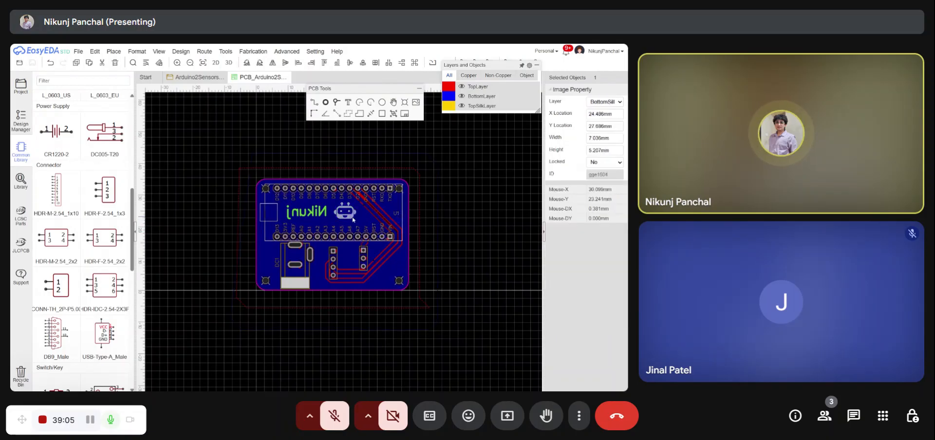
left_click_drag(351, 216, 477, 260)
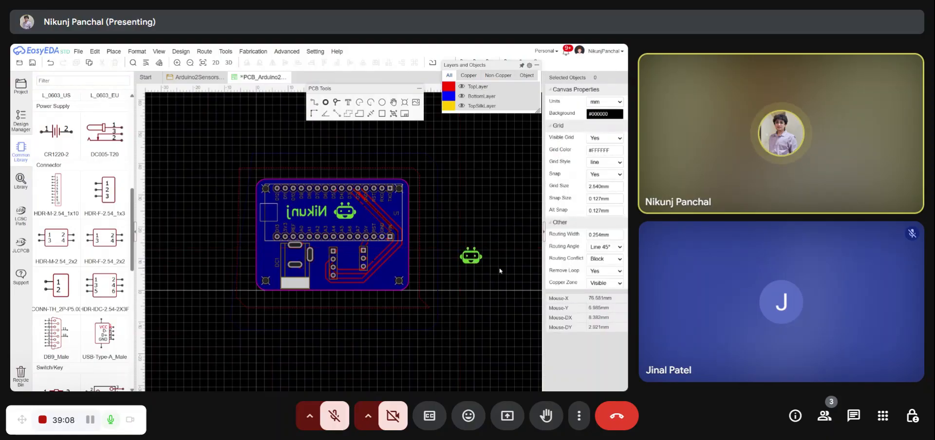
left_click(469, 257)
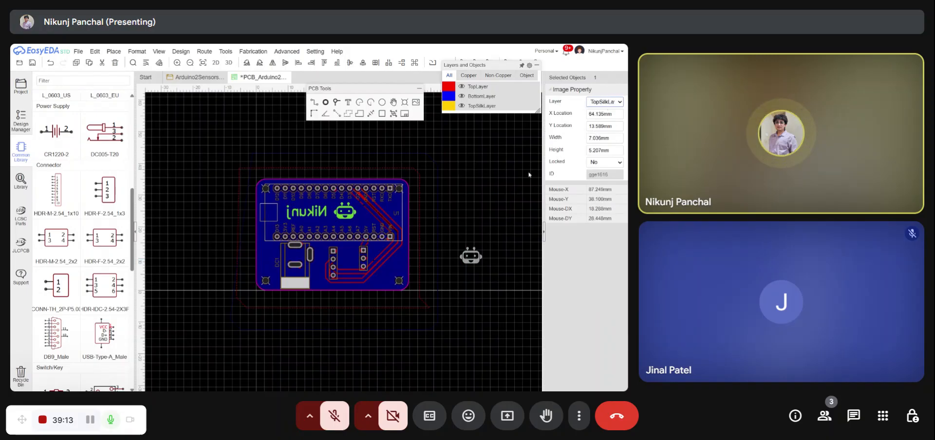
left_click(497, 265)
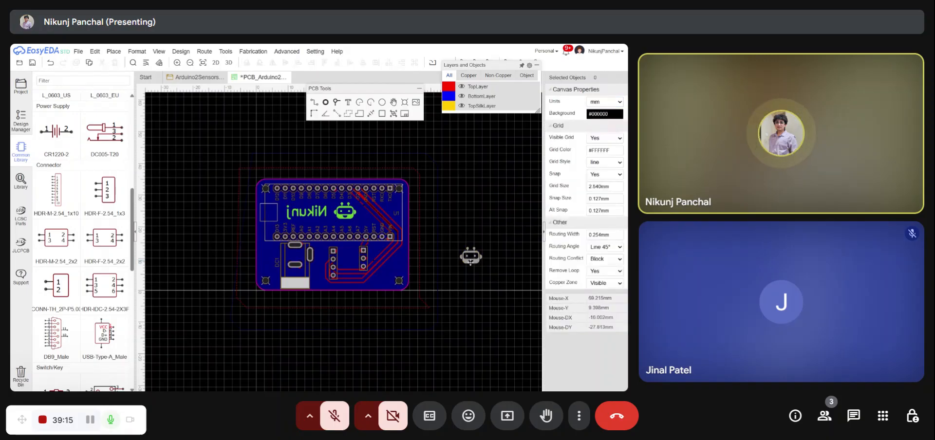
Step: Move the copied robot logo onto the board, beside the three-pin sensor header, and make TopSilkLayer the active layer
left_click_drag(471, 262, 398, 266)
left_click(461, 105)
left_click(454, 200)
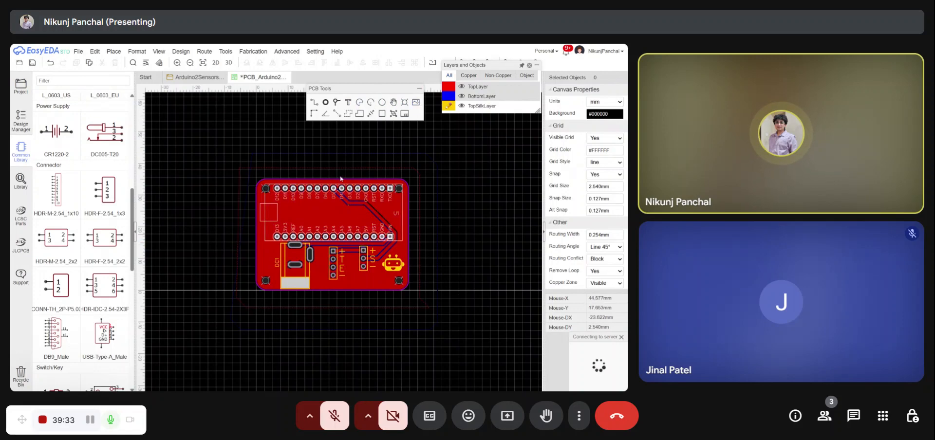
Step: Review the top-side robot logo beside the sensor headers in a 3D view of the board, and return to the PCB layout
left_click(229, 63)
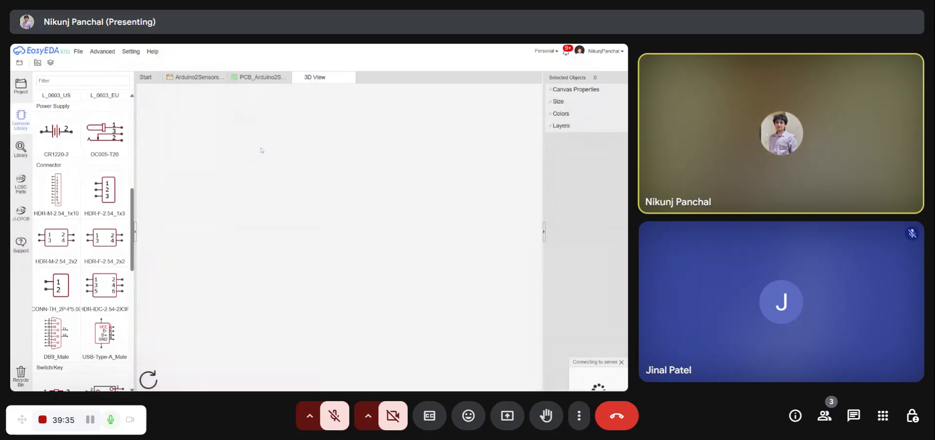
left_click_drag(372, 225, 407, 273)
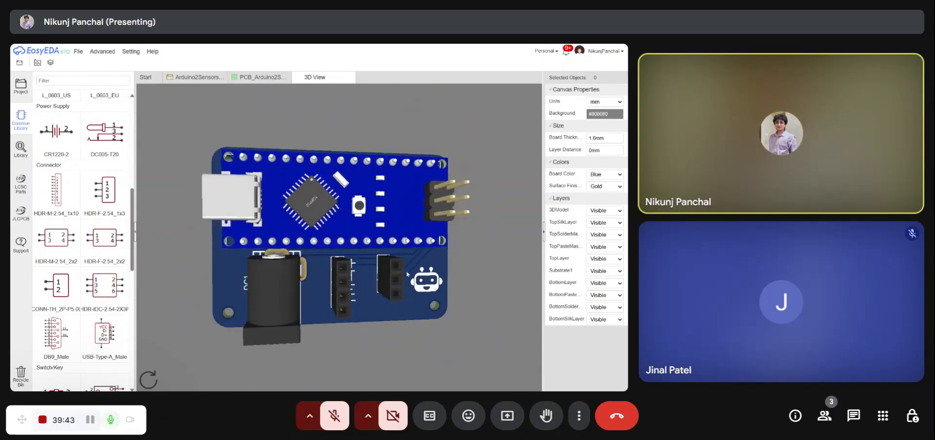
left_click(350, 78)
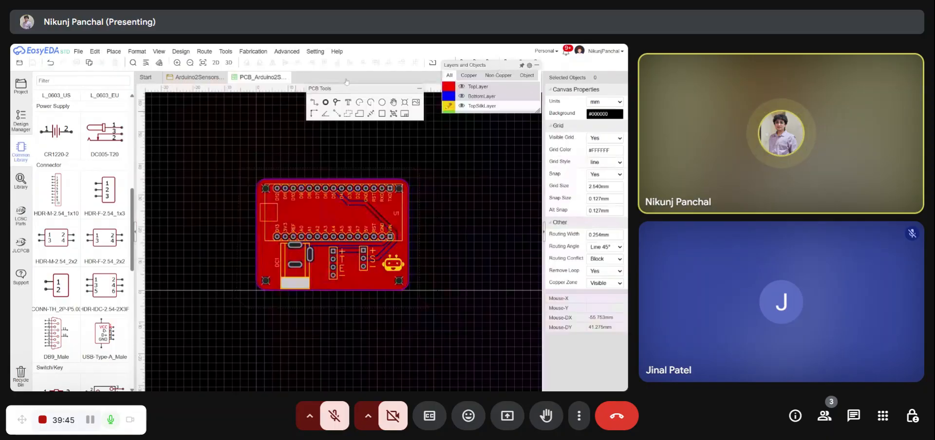